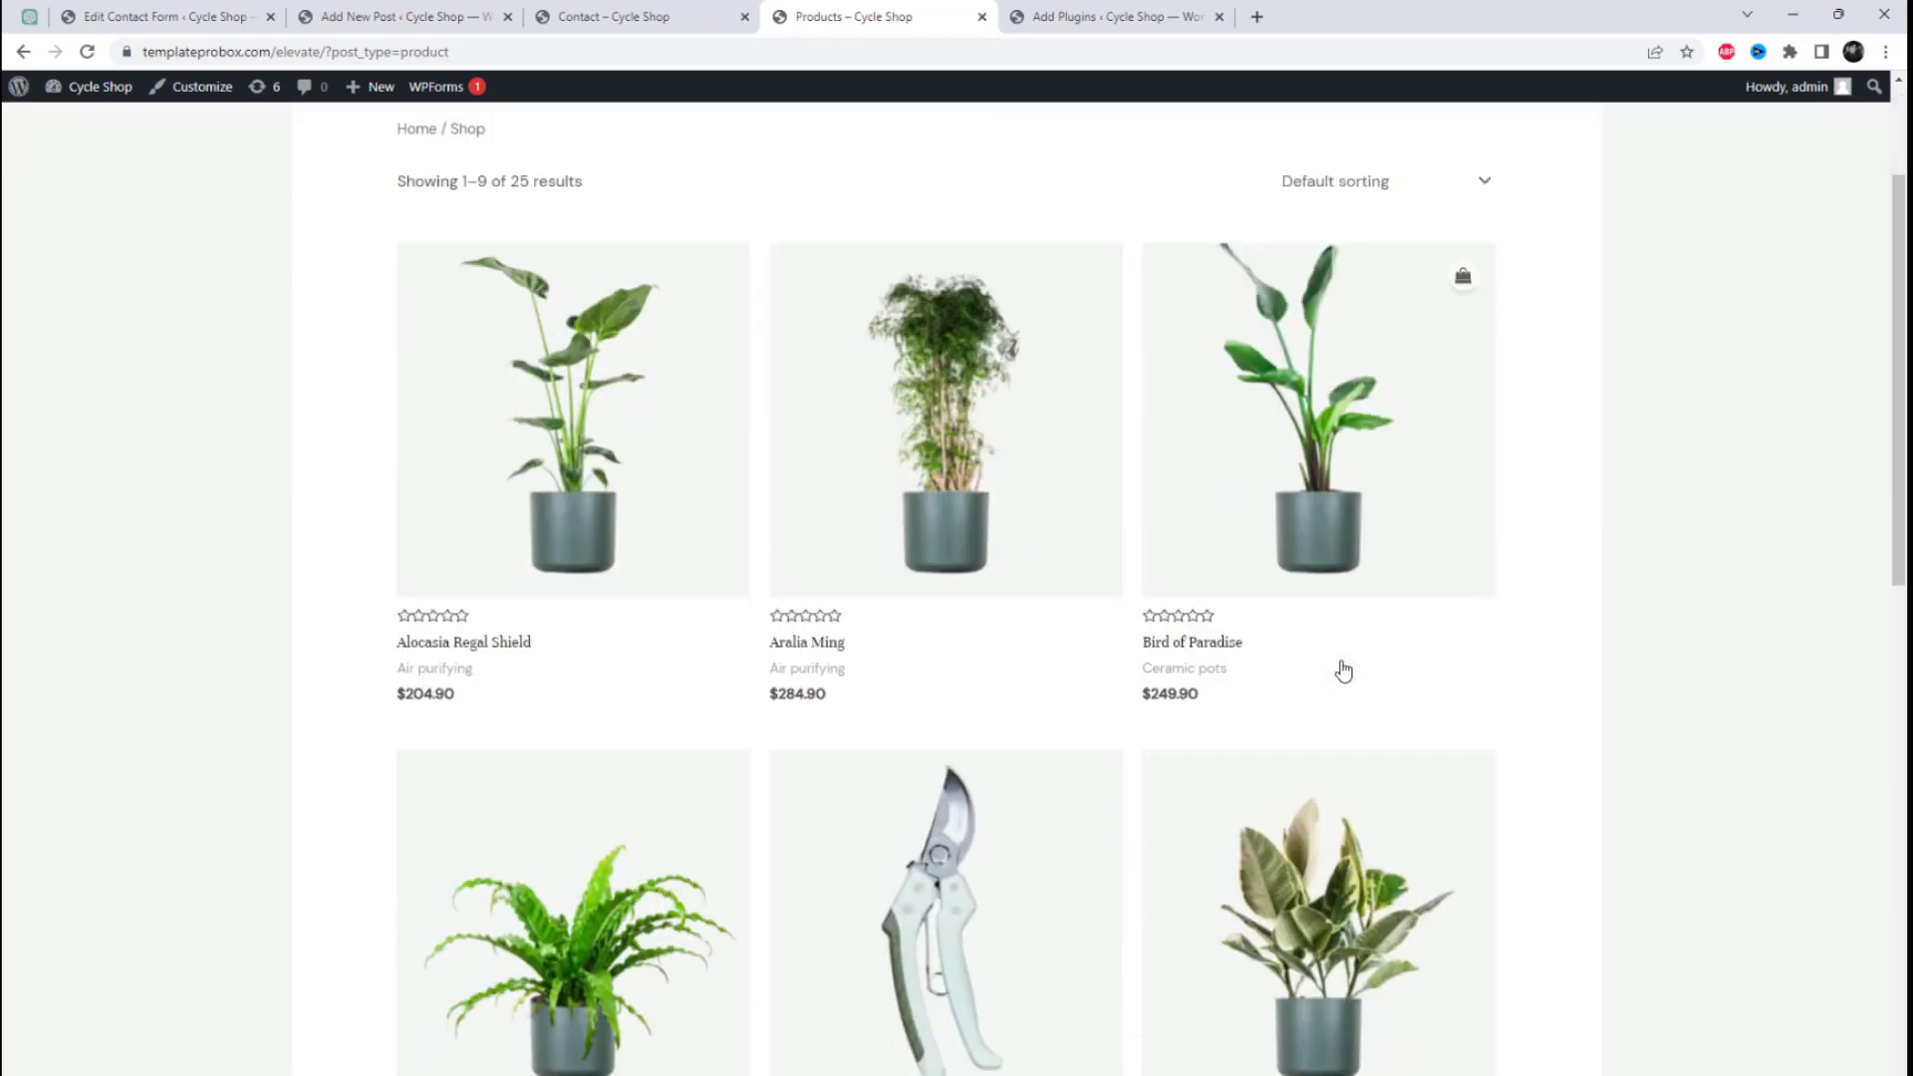
Step: Browse the shop's product listing on pages 1 and 2, examining the products and their categories
{"action": "scroll", "coordinate": [773, 781], "scroll_direction": "down", "scroll_amount": 5}
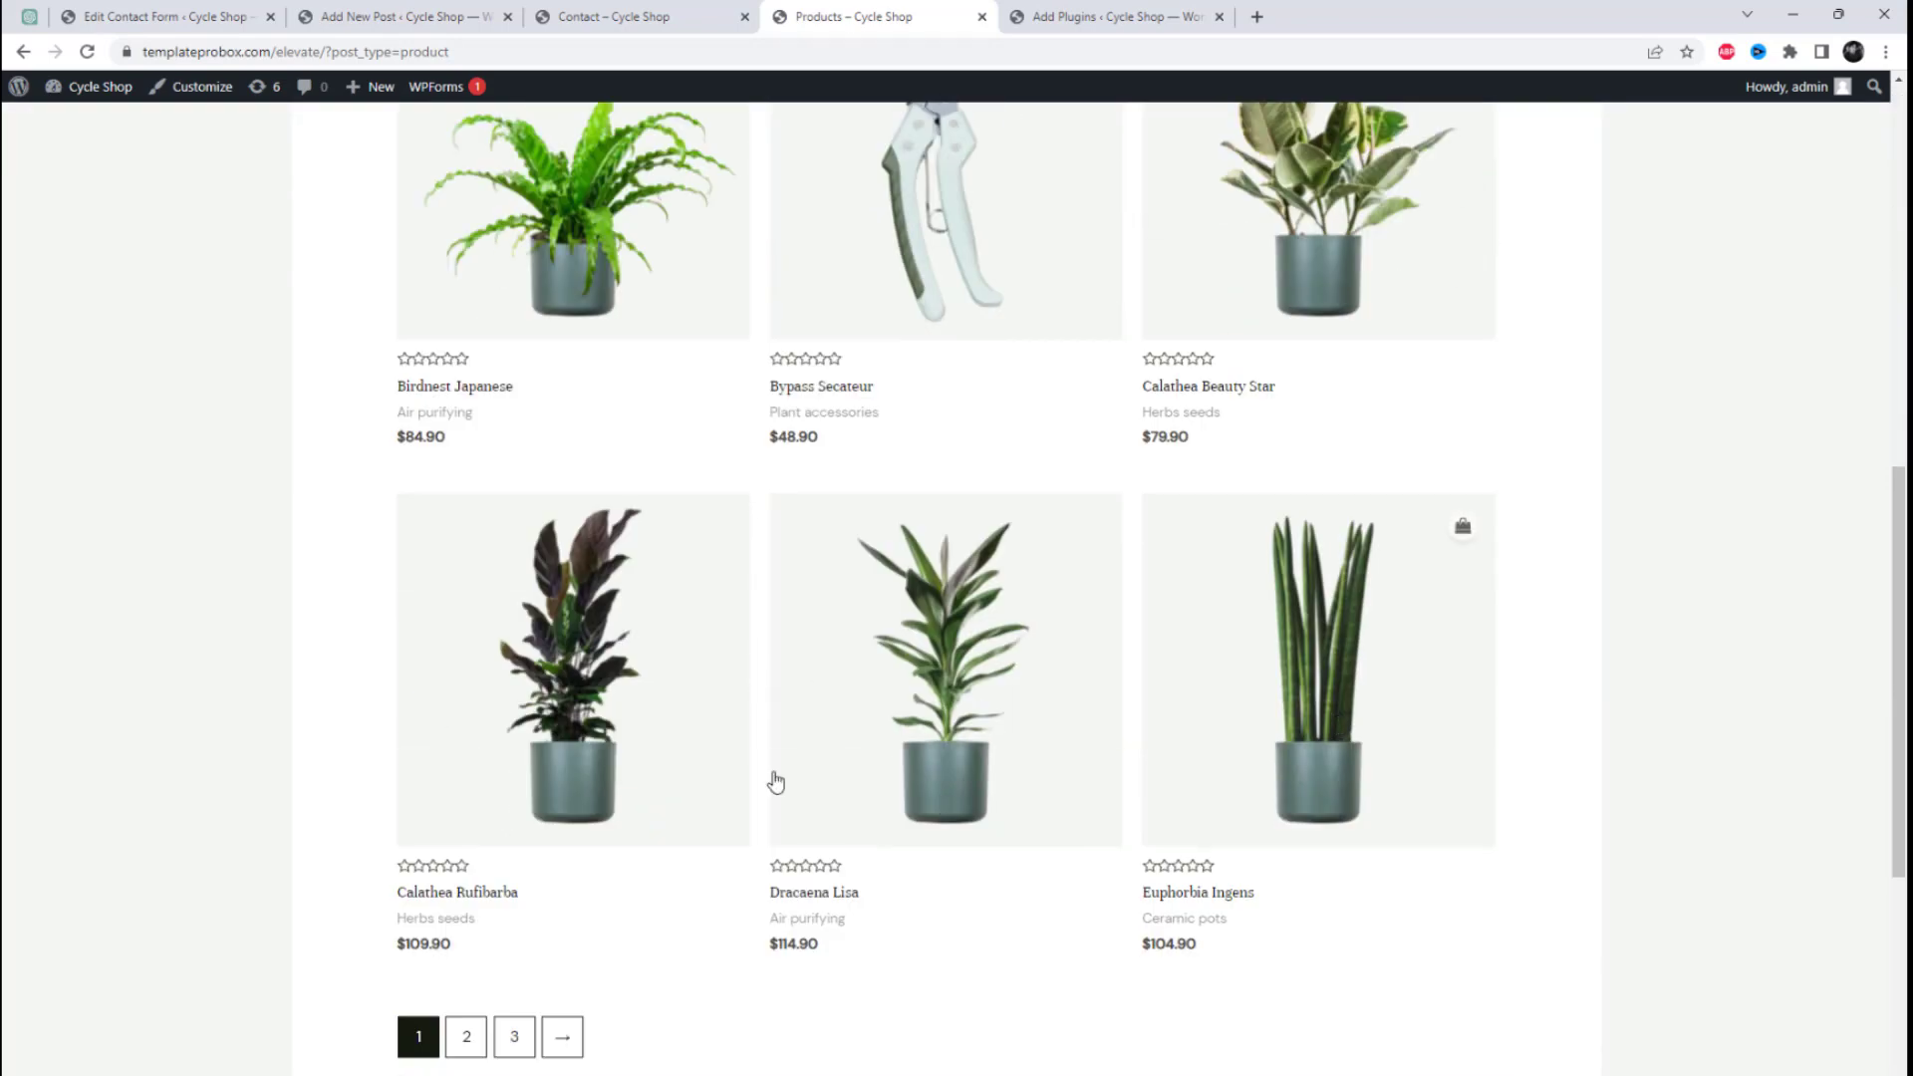
{"action": "scroll", "coordinate": [1127, 768], "scroll_direction": "down", "scroll_amount": 5}
{"action": "scroll", "coordinate": [1129, 770], "scroll_direction": "up", "scroll_amount": 7}
{"action": "scroll", "coordinate": [1126, 769], "scroll_direction": "up", "scroll_amount": 8}
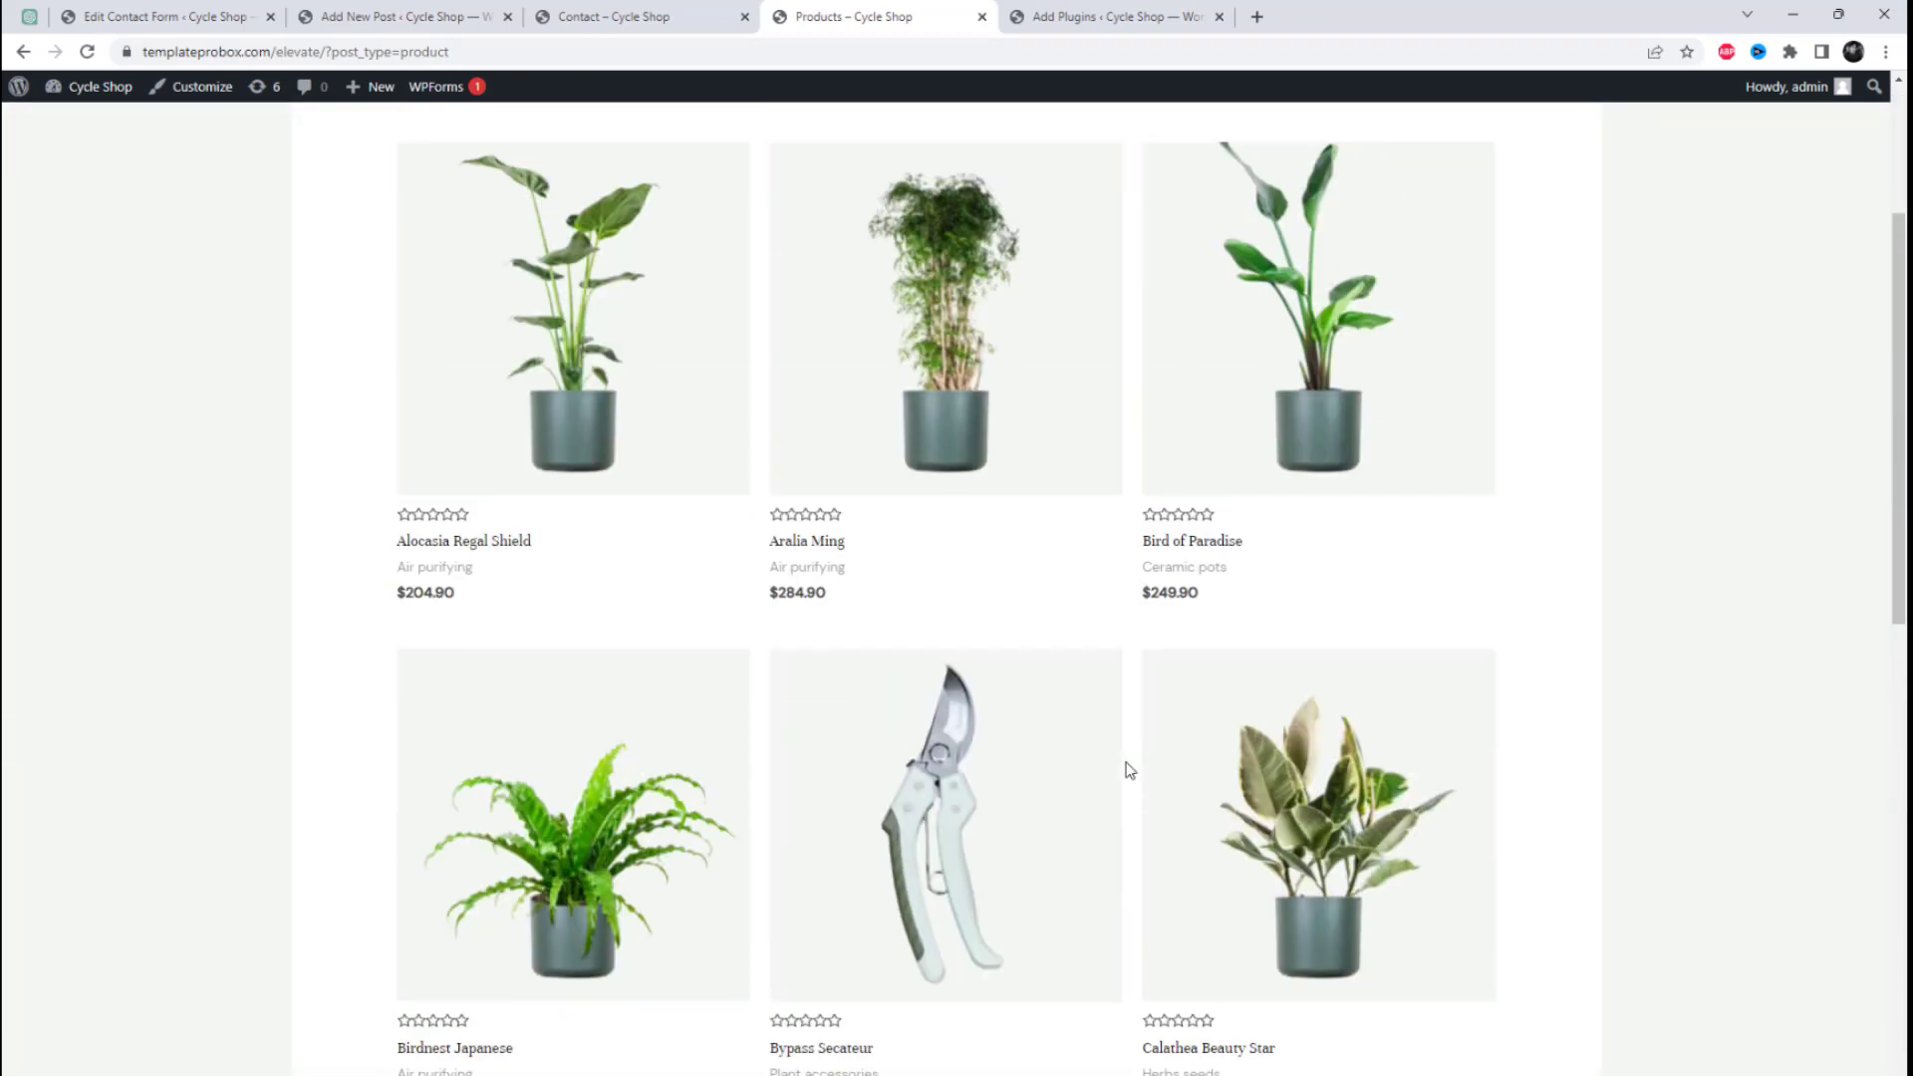
{"action": "scroll", "coordinate": [1410, 579], "scroll_direction": "down", "scroll_amount": 16}
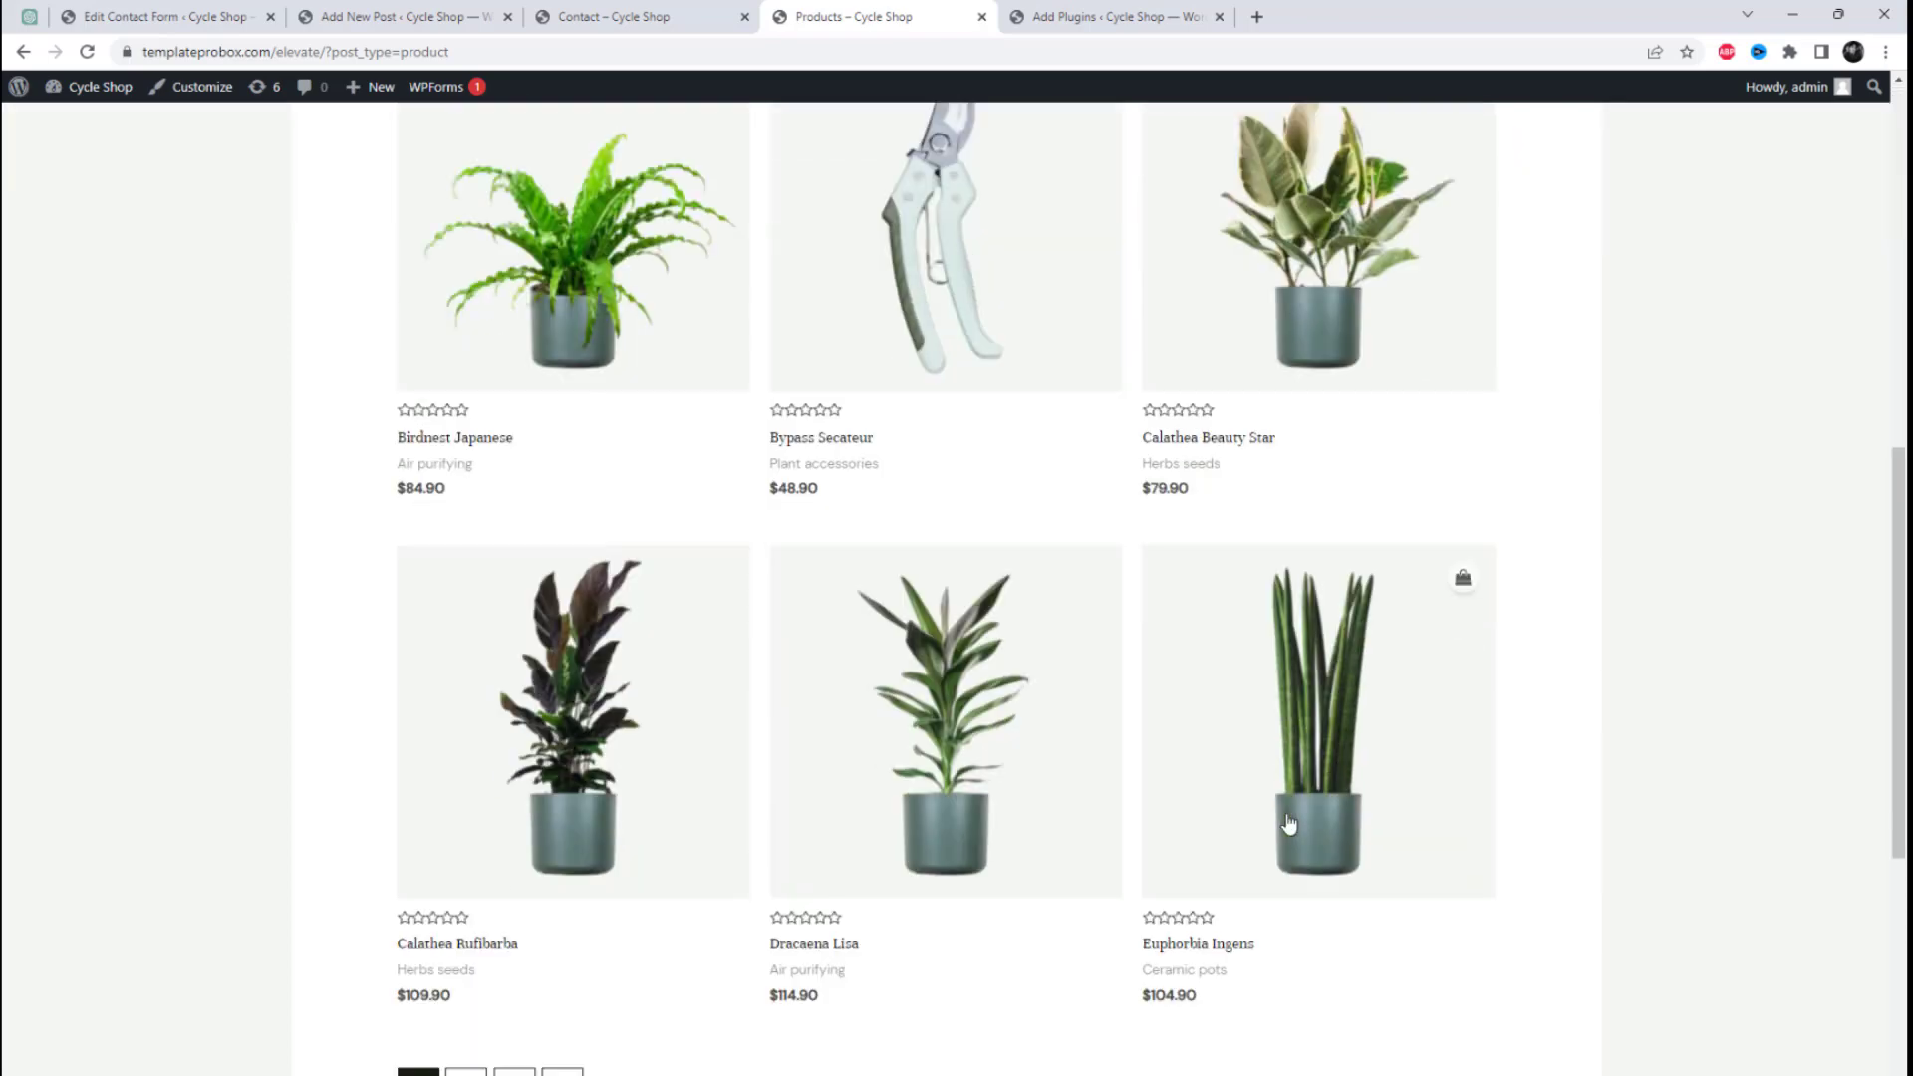
{"action": "left_click", "coordinate": [464, 391]}
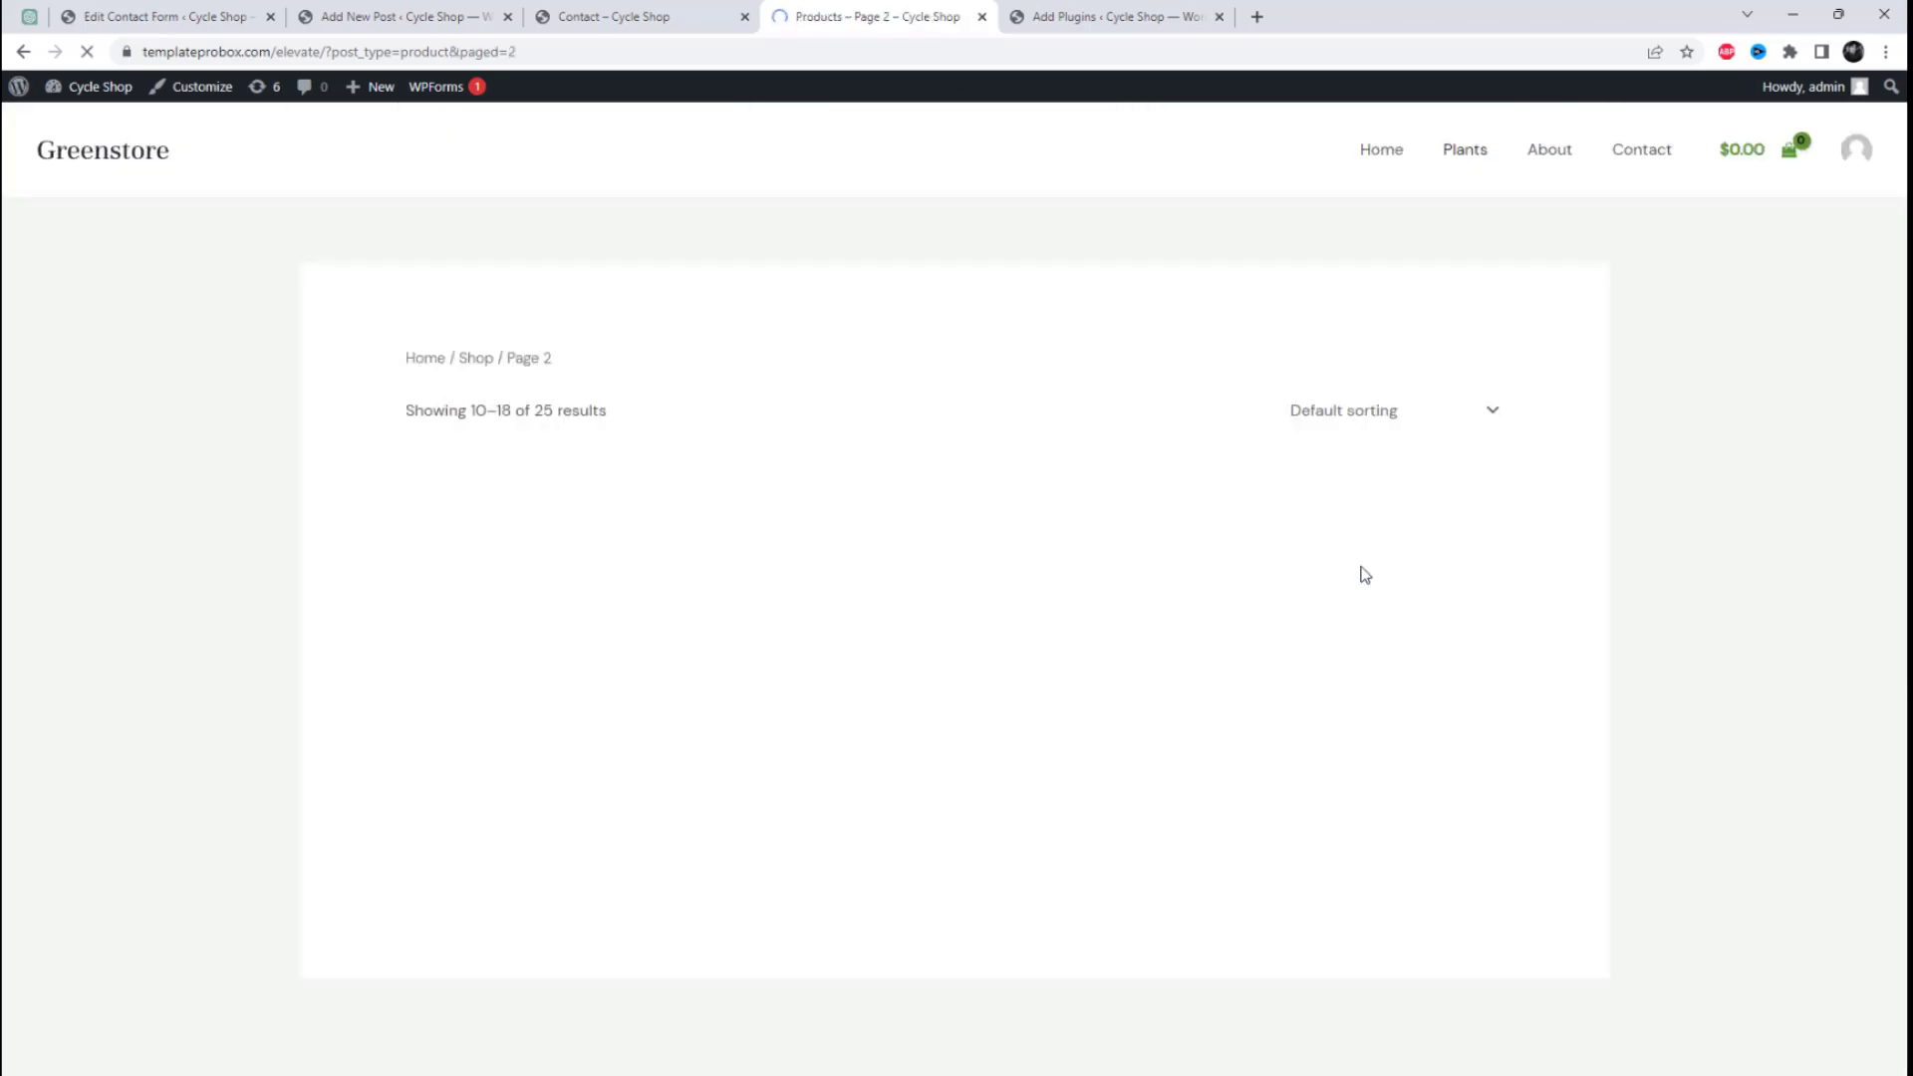
{"action": "scroll", "coordinate": [1529, 601], "scroll_direction": "down", "scroll_amount": 6}
{"action": "scroll", "coordinate": [1540, 602], "scroll_direction": "down", "scroll_amount": 4}
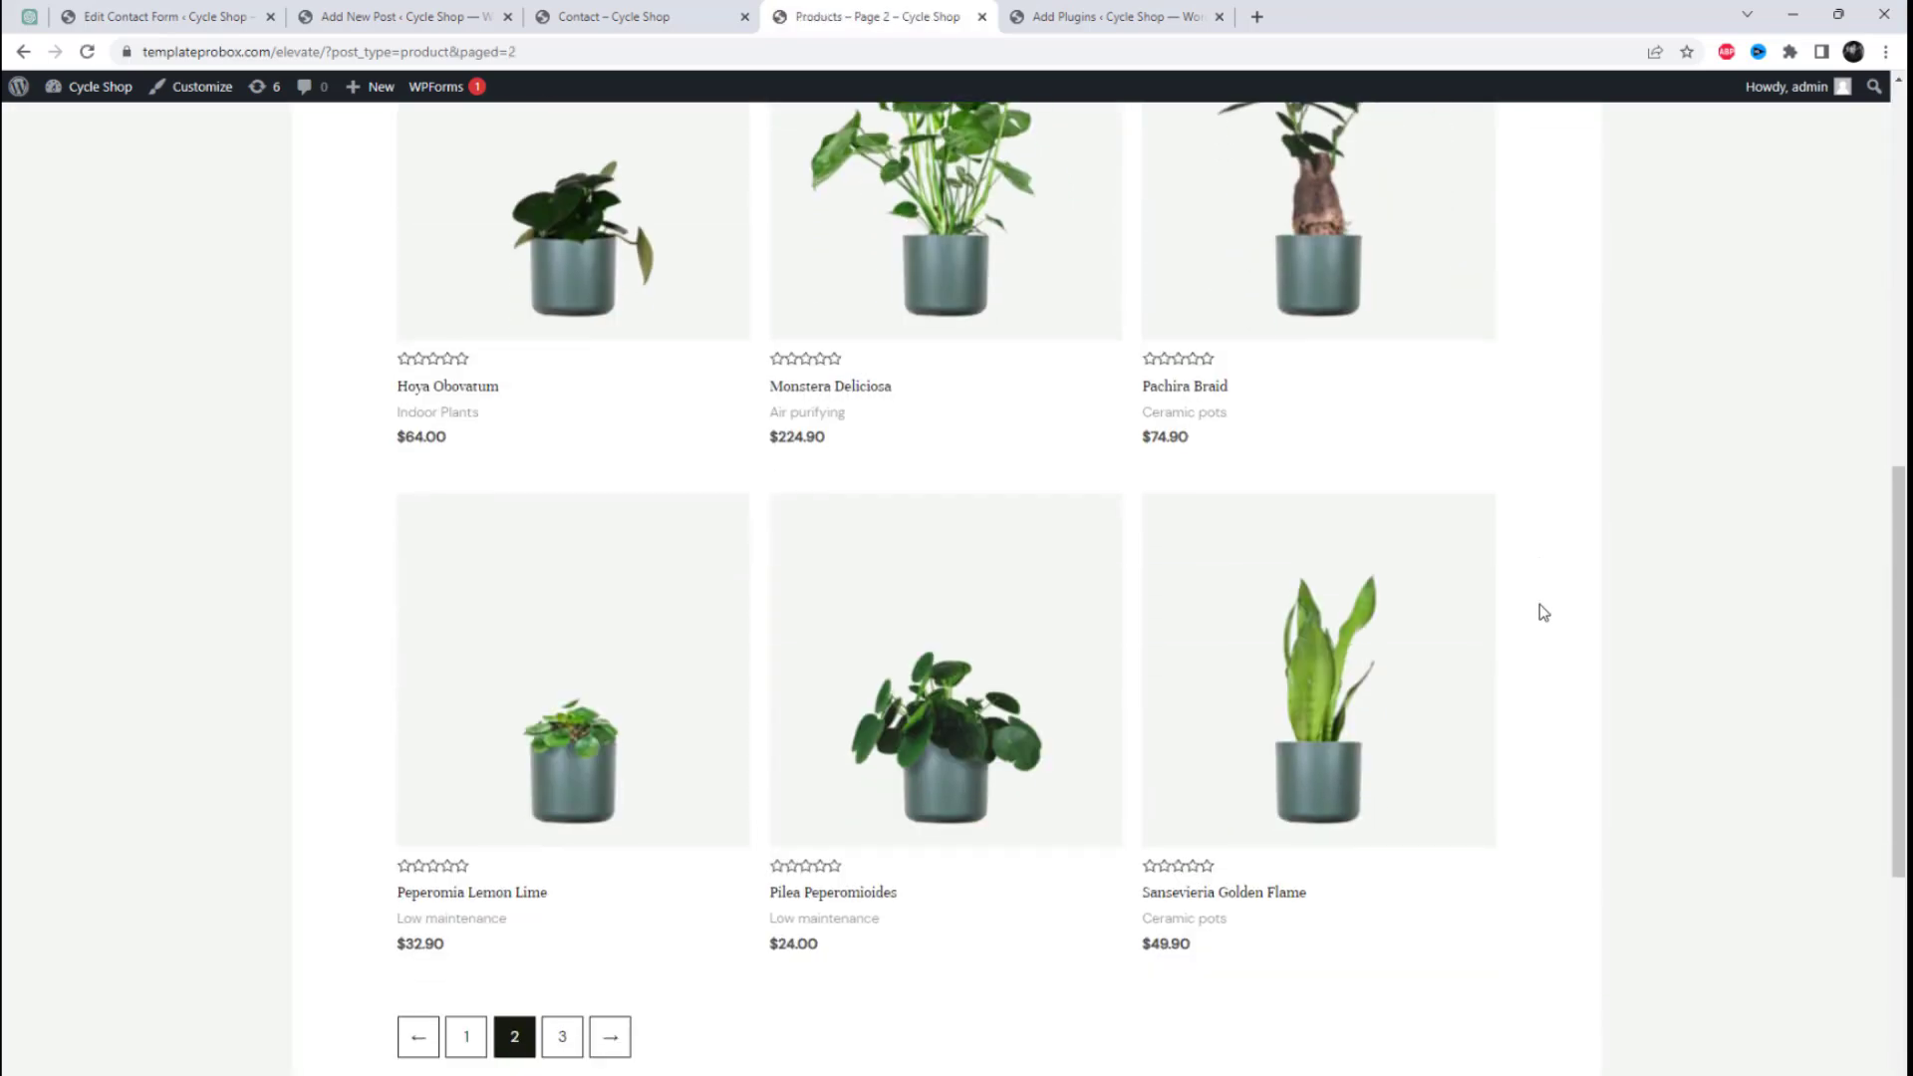
{"action": "scroll", "coordinate": [1540, 604], "scroll_direction": "up", "scroll_amount": 10}
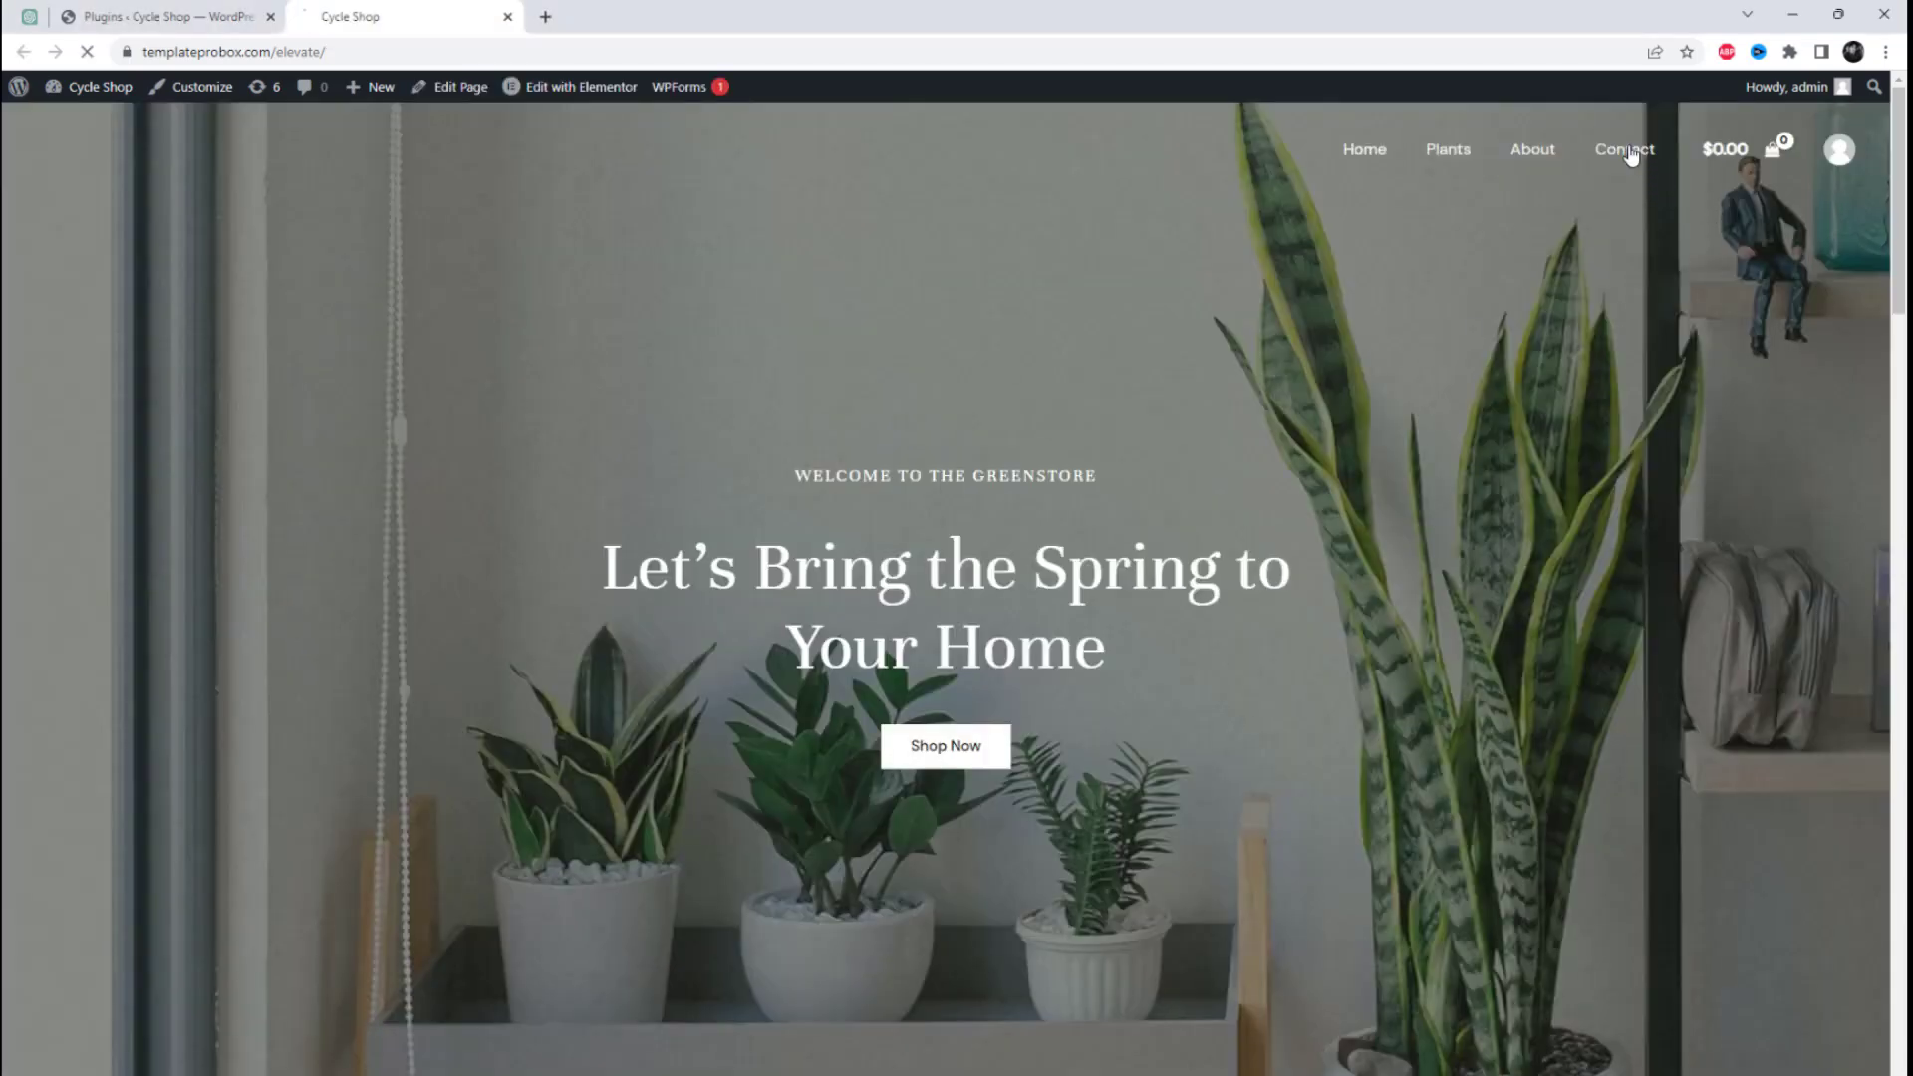
Step: Open the site's Contact page and examine the Select Product field in the contact form
{"action": "left_click", "coordinate": [1630, 151]}
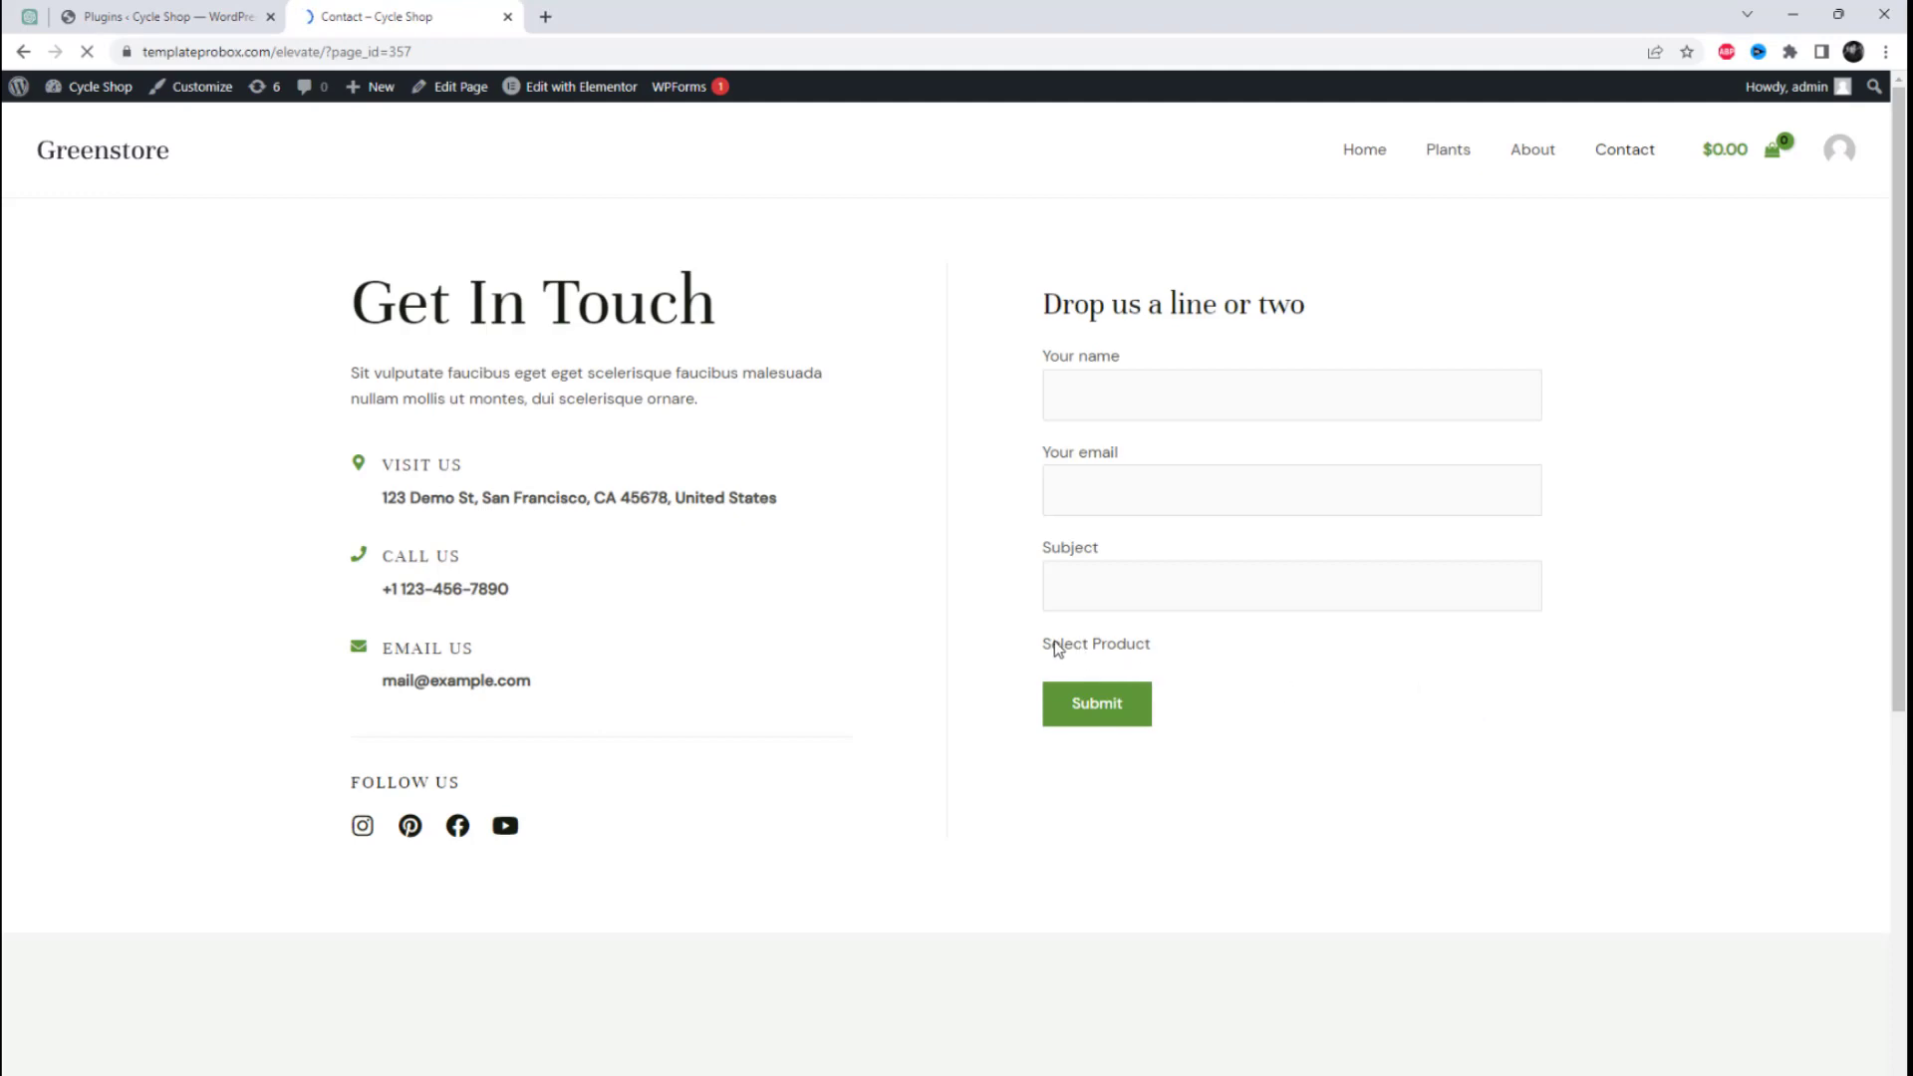
{"action": "left_click_drag", "start_coordinate": [1044, 645], "coordinate": [1167, 645]}
{"action": "left_click", "coordinate": [1298, 648]}
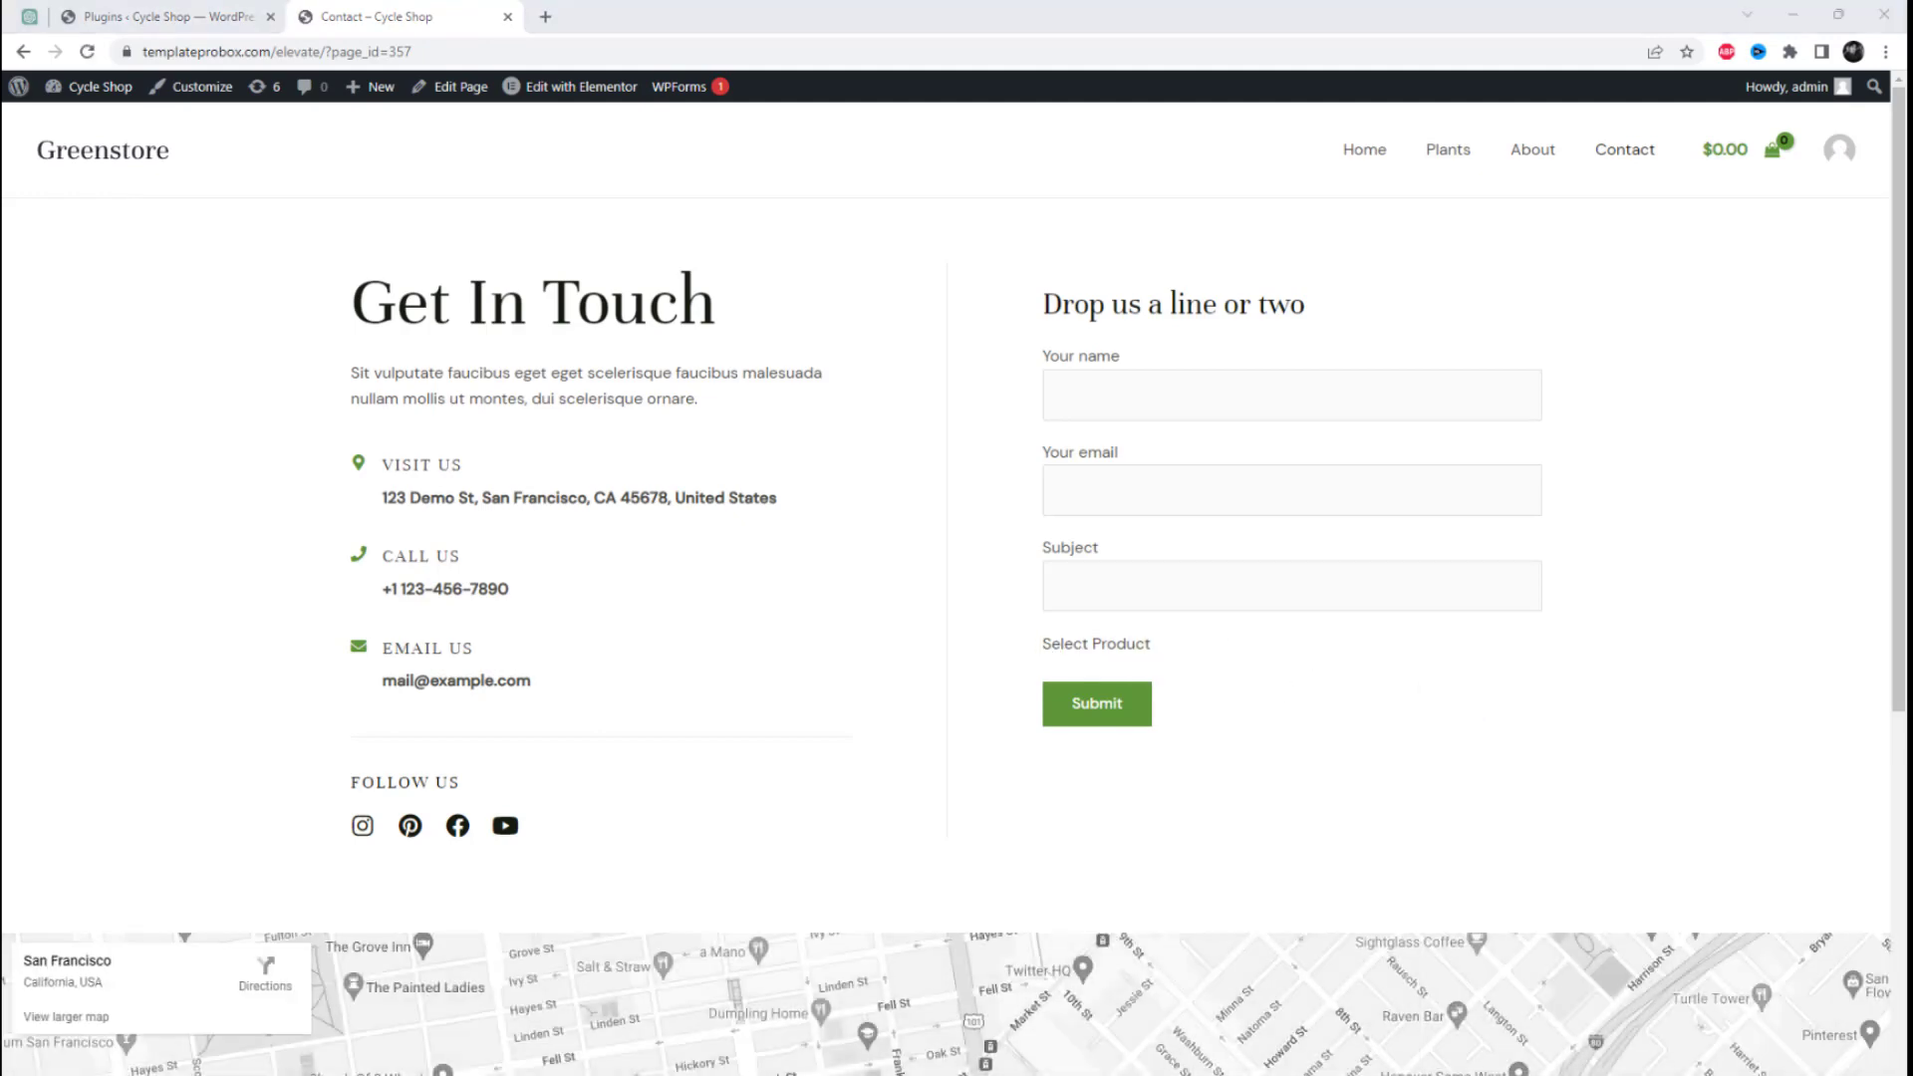
{"action": "scroll", "coordinate": [1409, 747], "scroll_direction": "down", "scroll_amount": 3}
{"action": "scroll", "coordinate": [1409, 747], "scroll_direction": "up", "scroll_amount": 3}
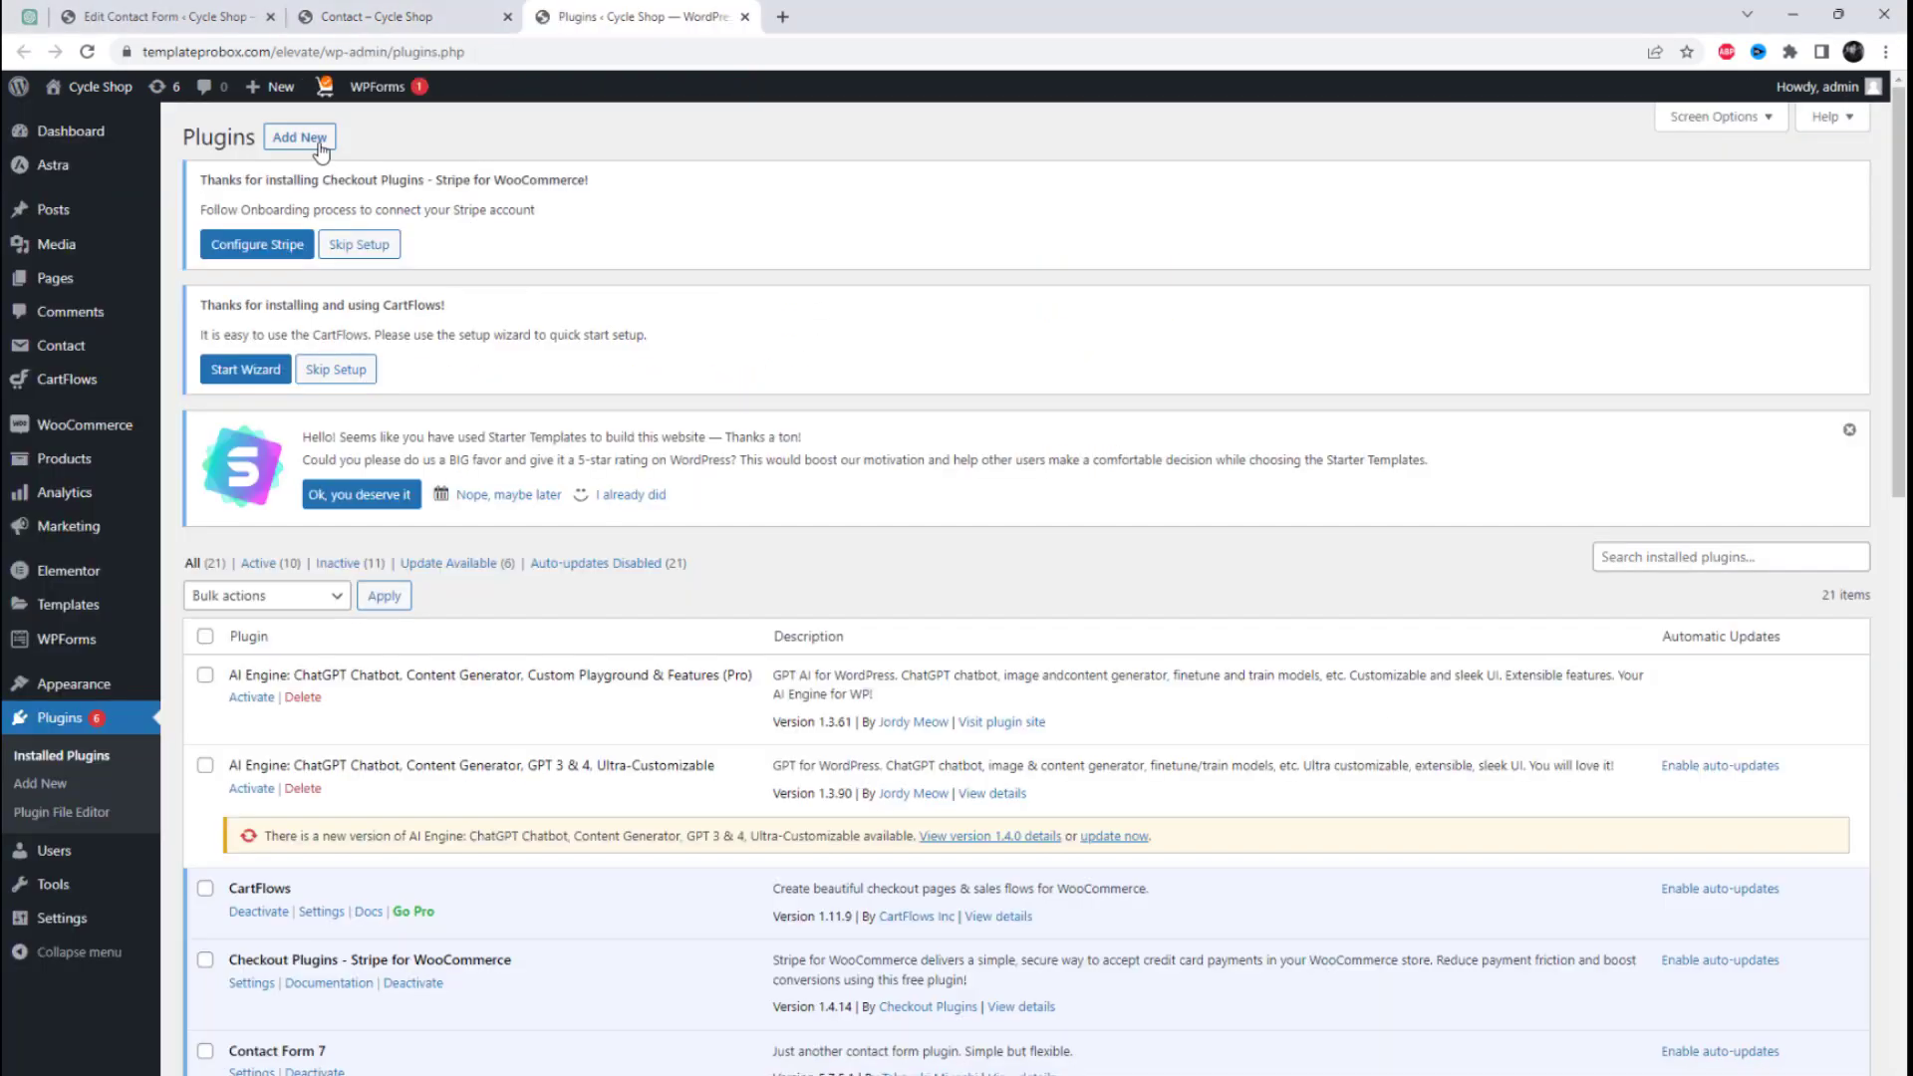
Step: Search the WordPress plugin directory for "Contact Form 7 - Post Fields"
{"action": "left_click", "coordinate": [319, 144]}
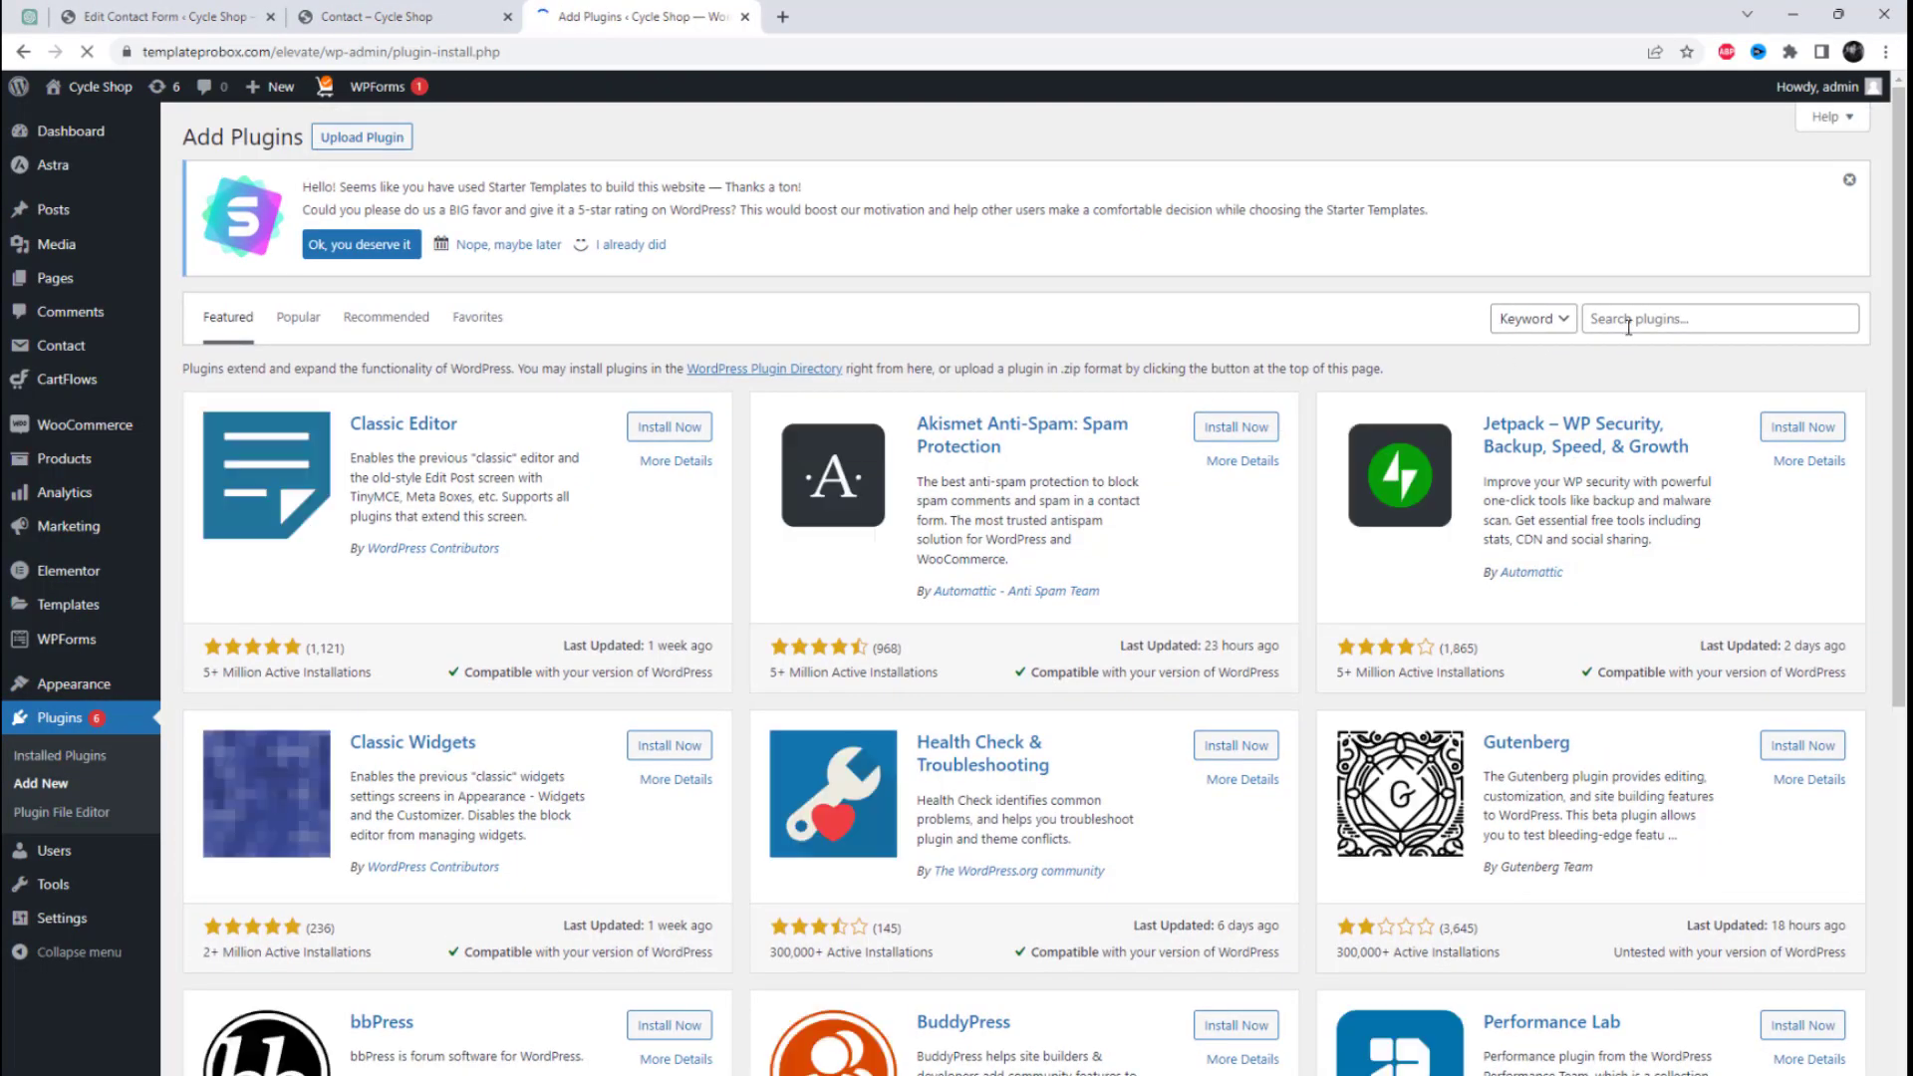
{"action": "left_click", "coordinate": [1627, 319]}
{"action": "type", "text": "Contact Form 7 - Post Fields"}
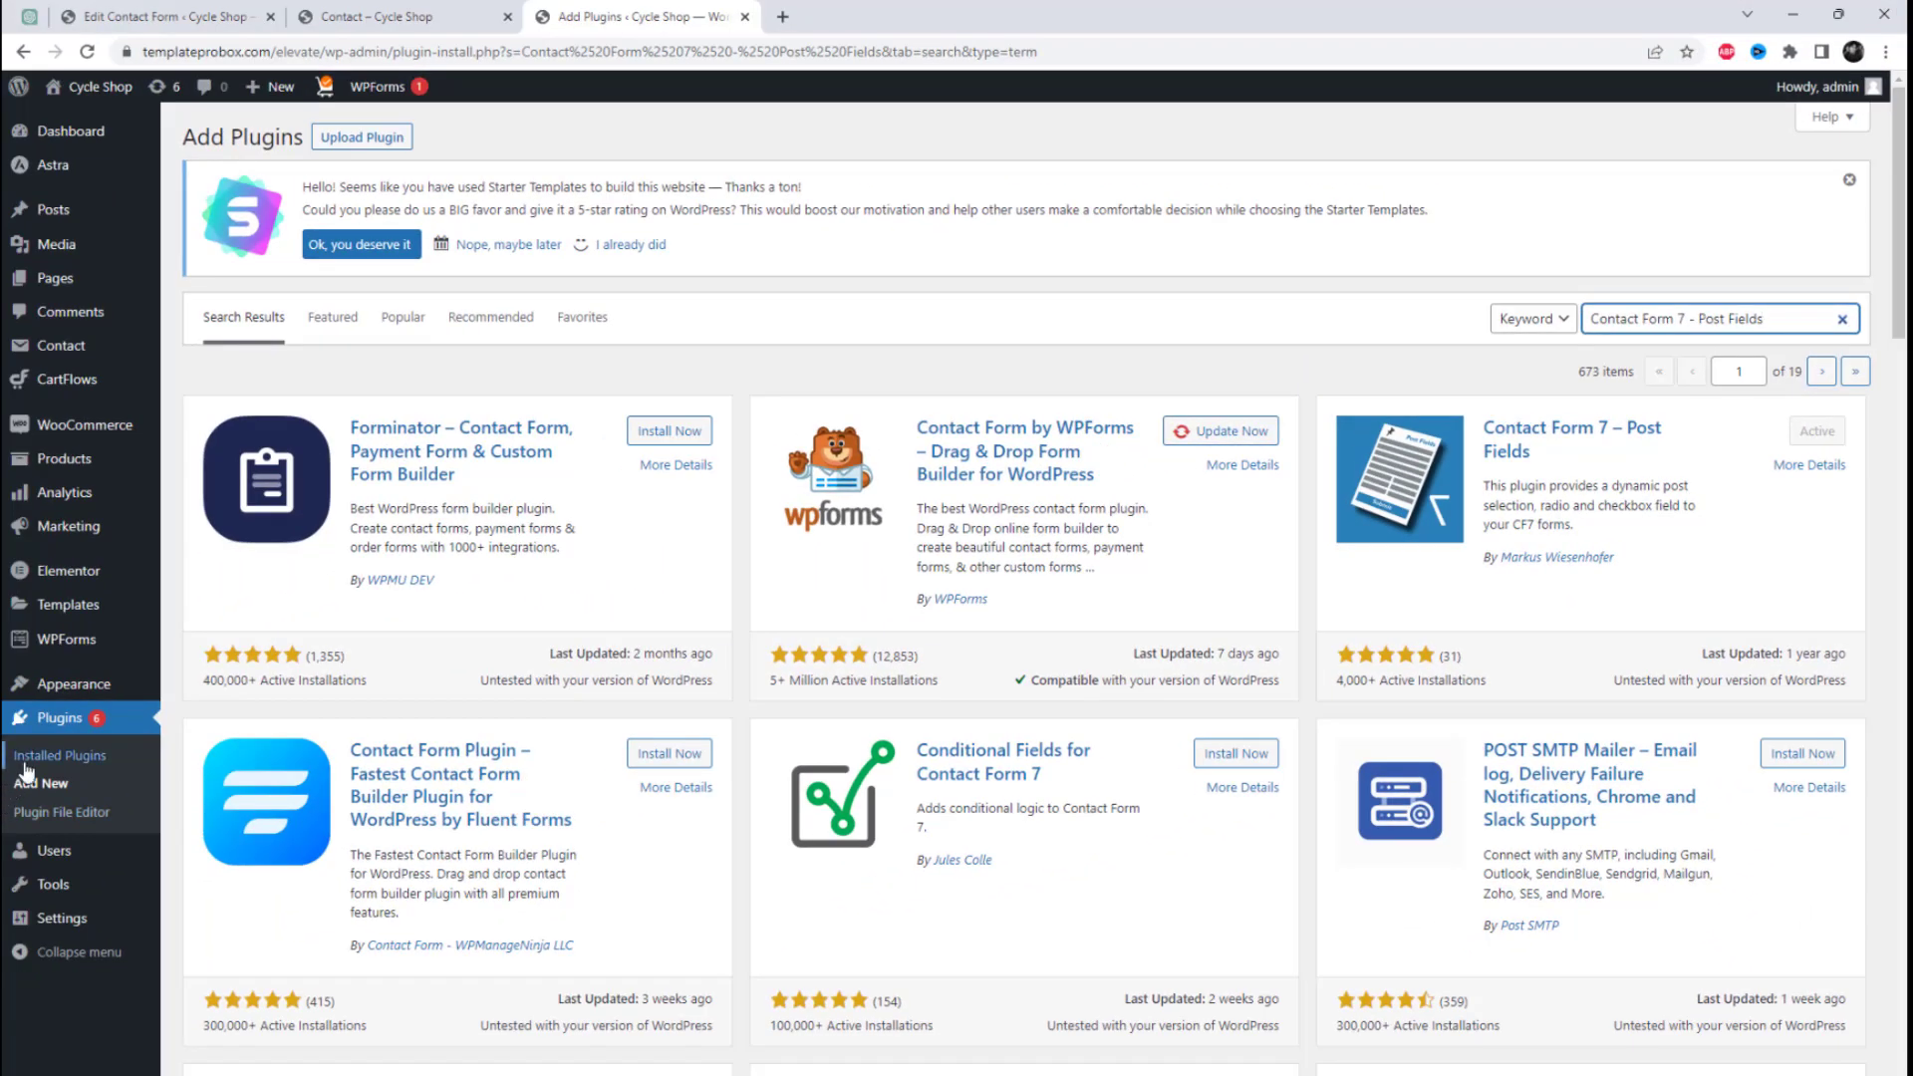
Step: Return to the Contact form 1 editor and add two blank lines below the Select Product label
{"action": "left_click", "coordinate": [189, 16]}
{"action": "left_click", "coordinate": [620, 774]}
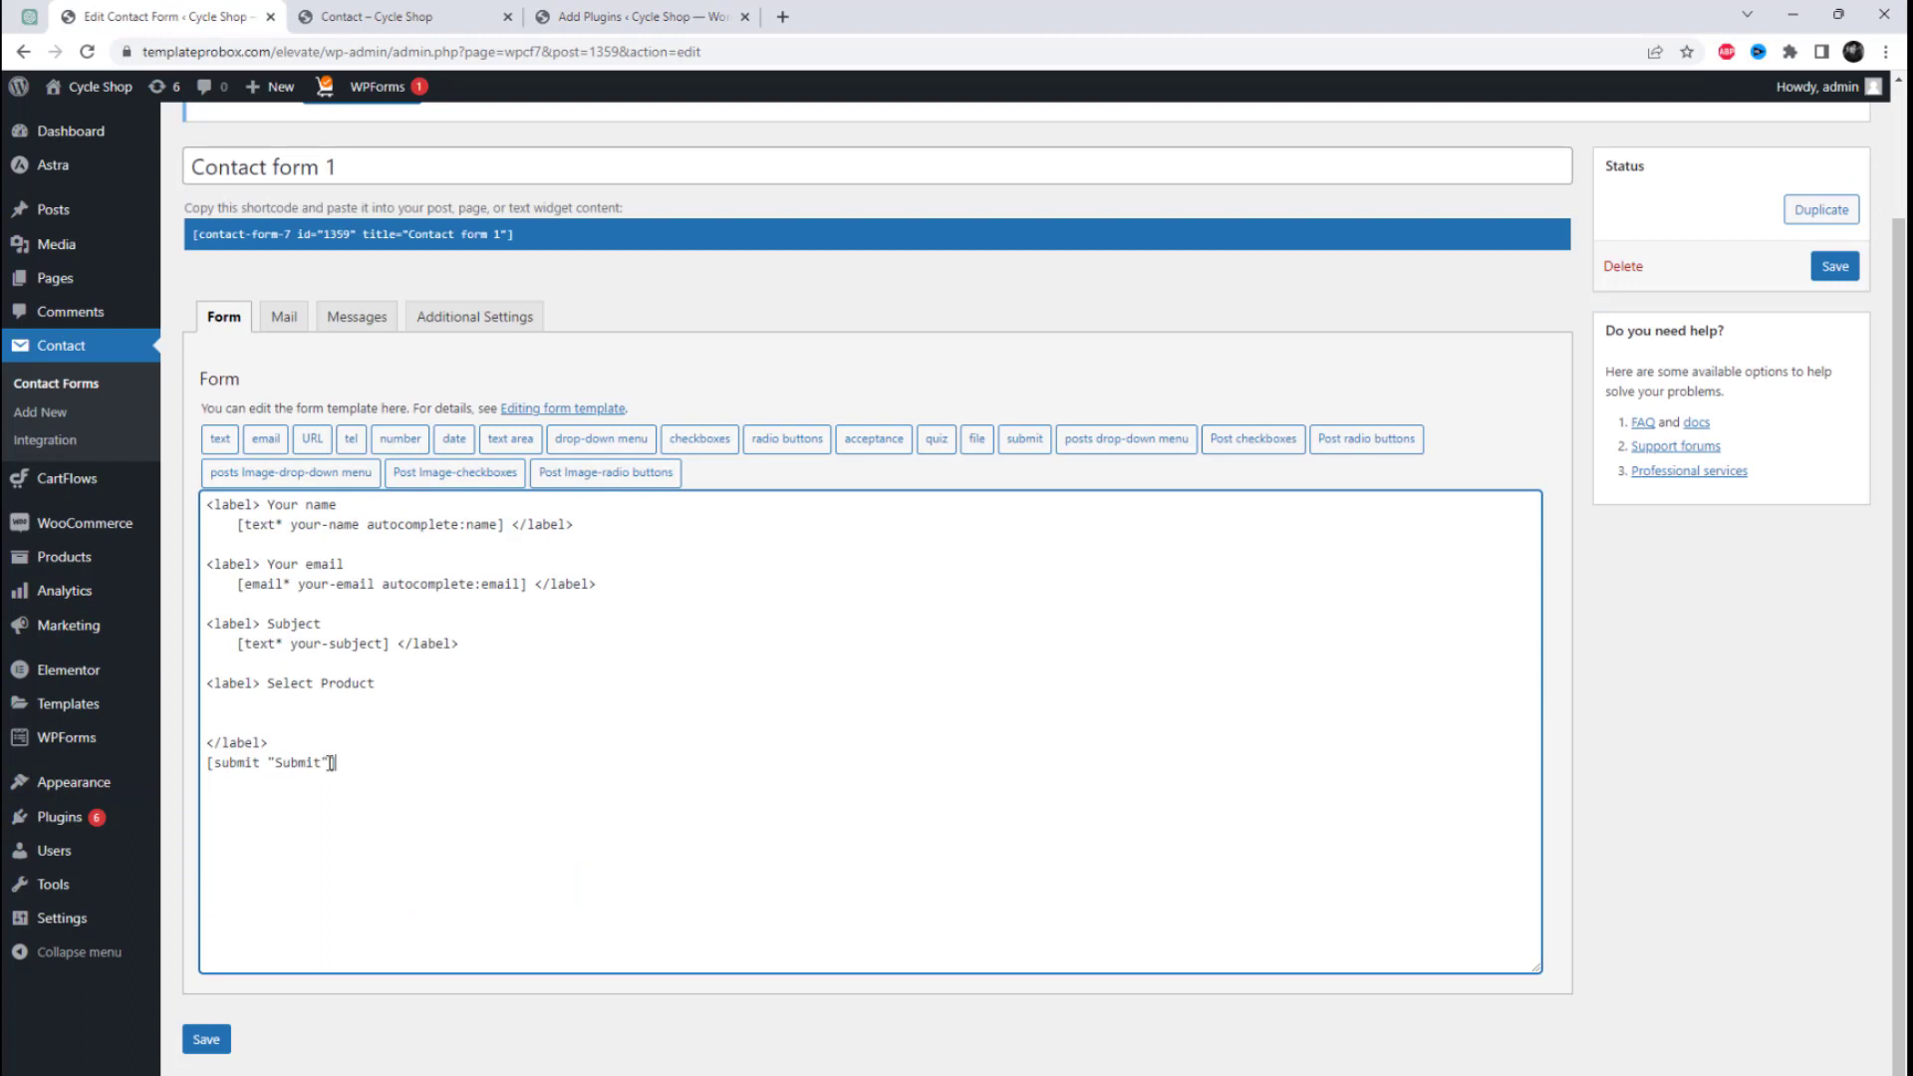
{"action": "key", "text": "Return"}
{"action": "key", "text": "Return"}
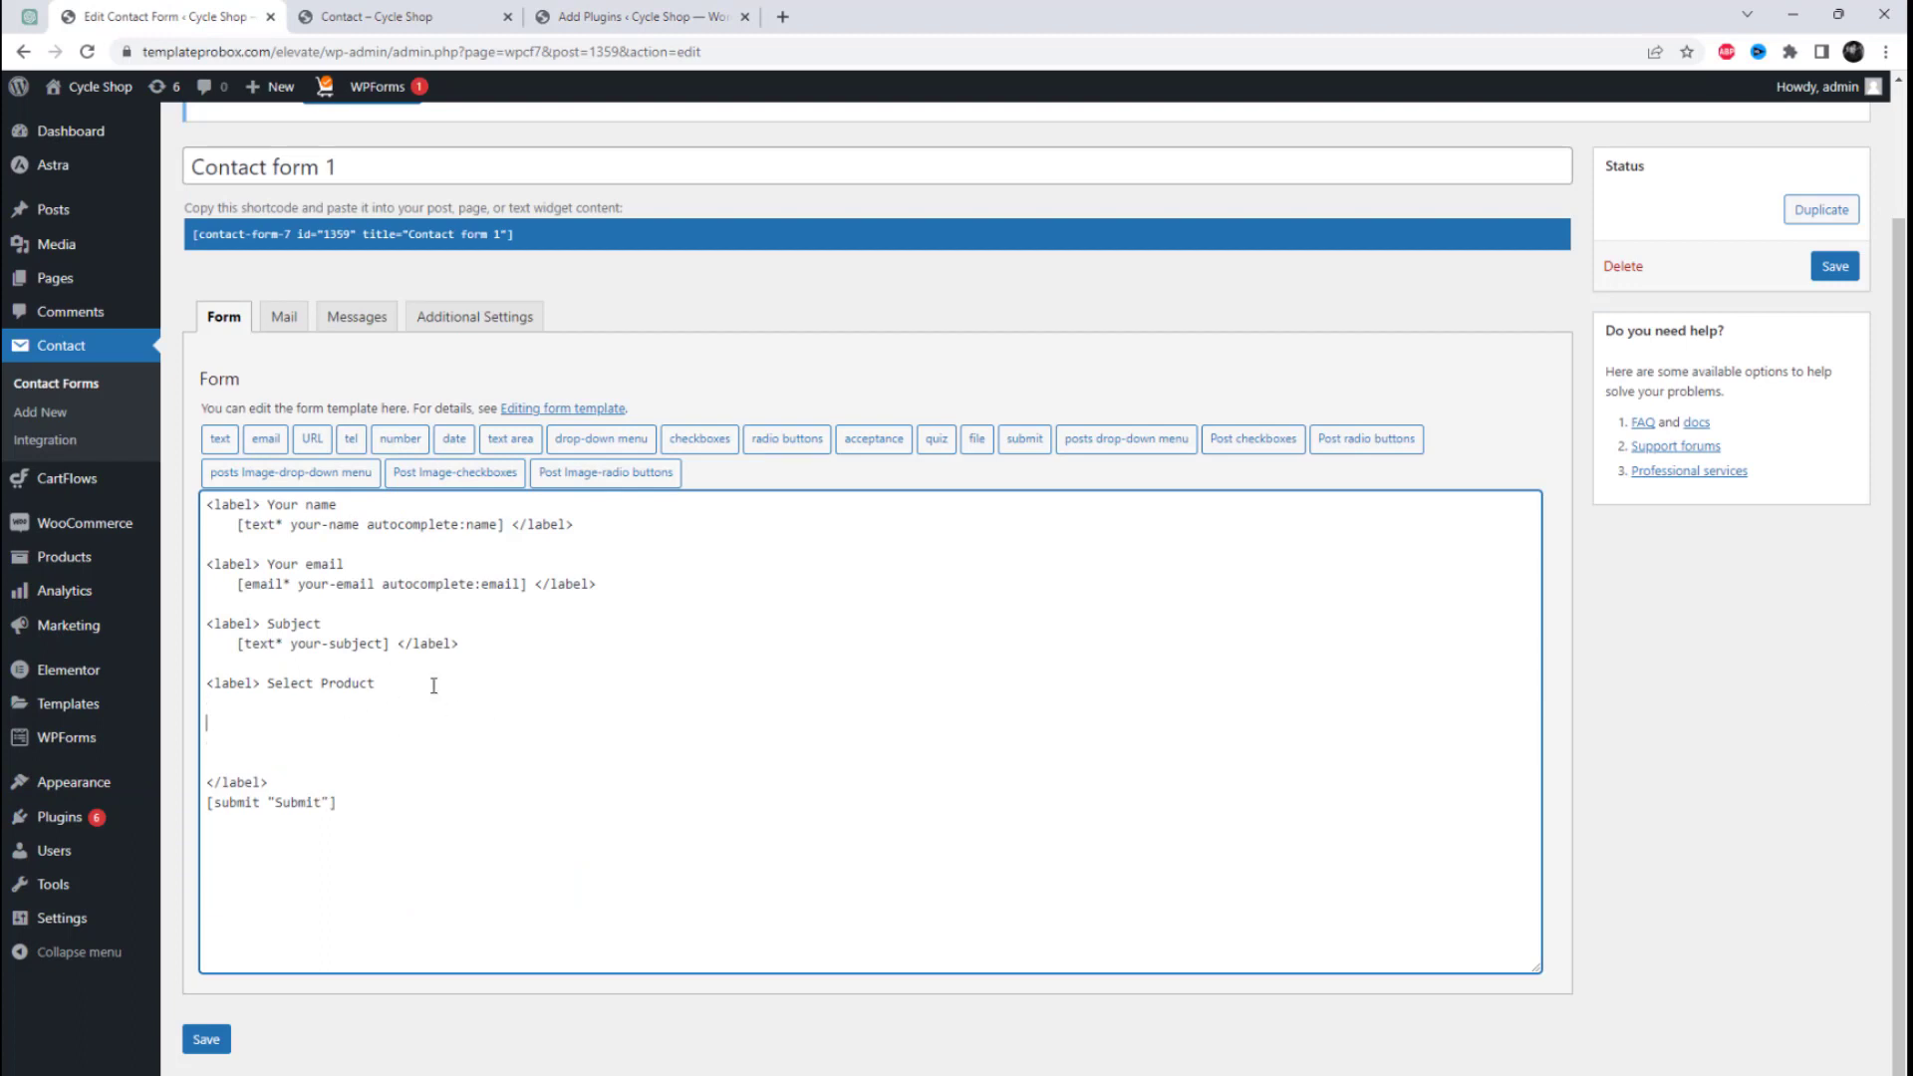
Step: Start a Post checkboxes tag under Select Product with post type Products and Title as the value field
{"action": "left_click", "coordinate": [1266, 440]}
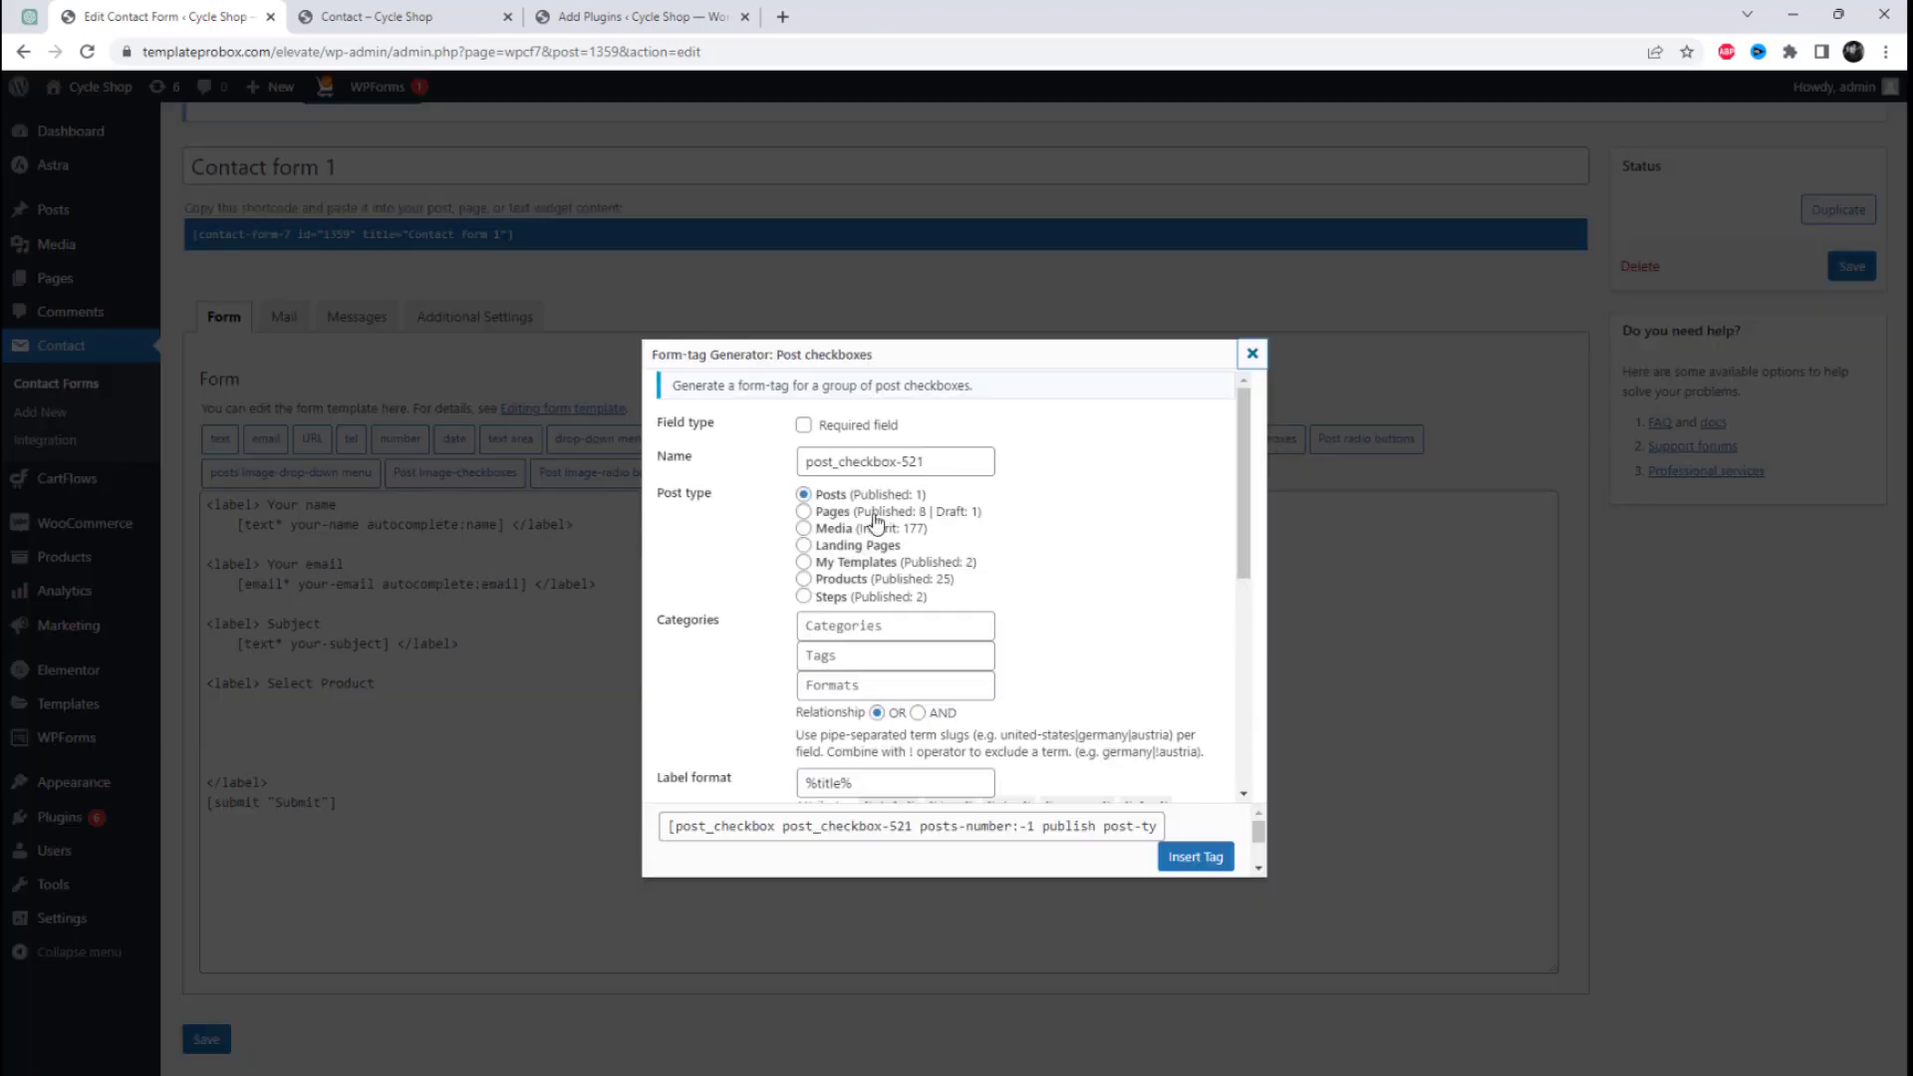
{"action": "left_click", "coordinate": [853, 586]}
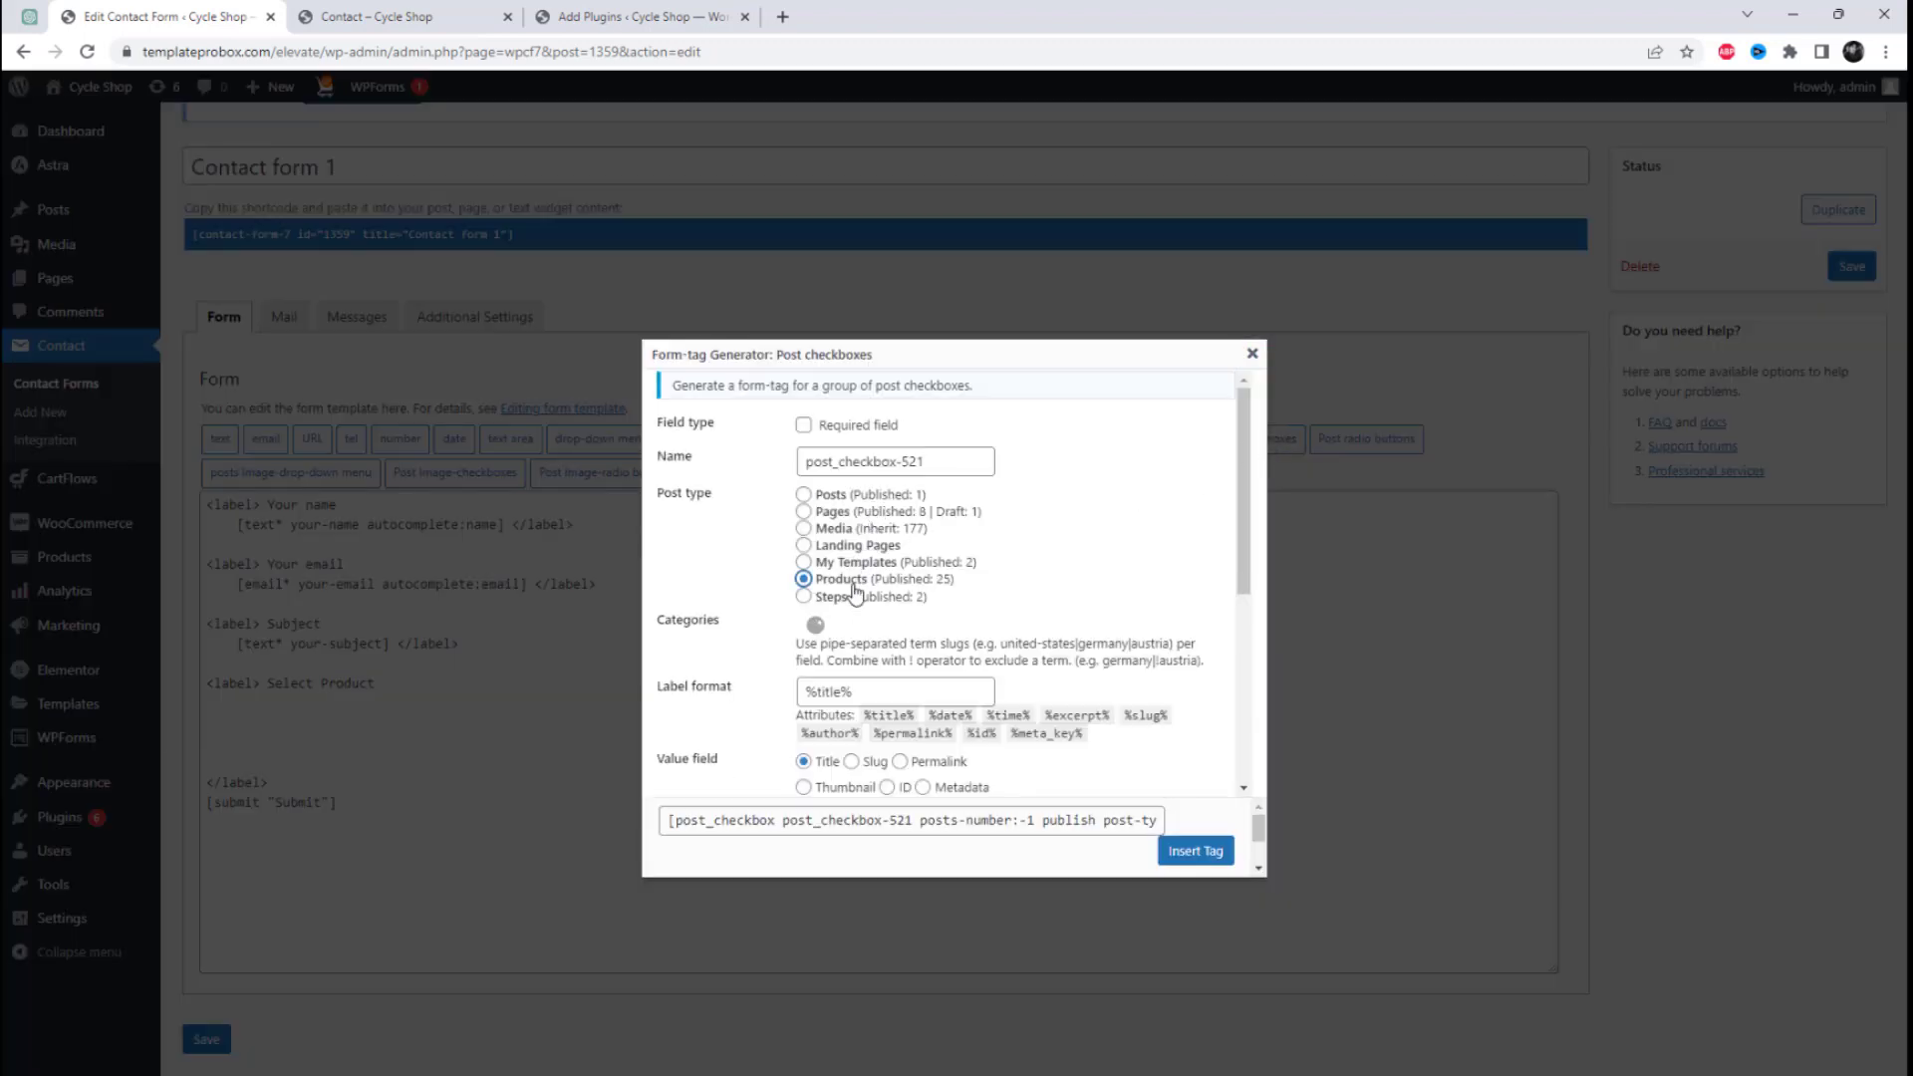
{"action": "scroll", "coordinate": [1014, 595], "scroll_direction": "down", "scroll_amount": 3}
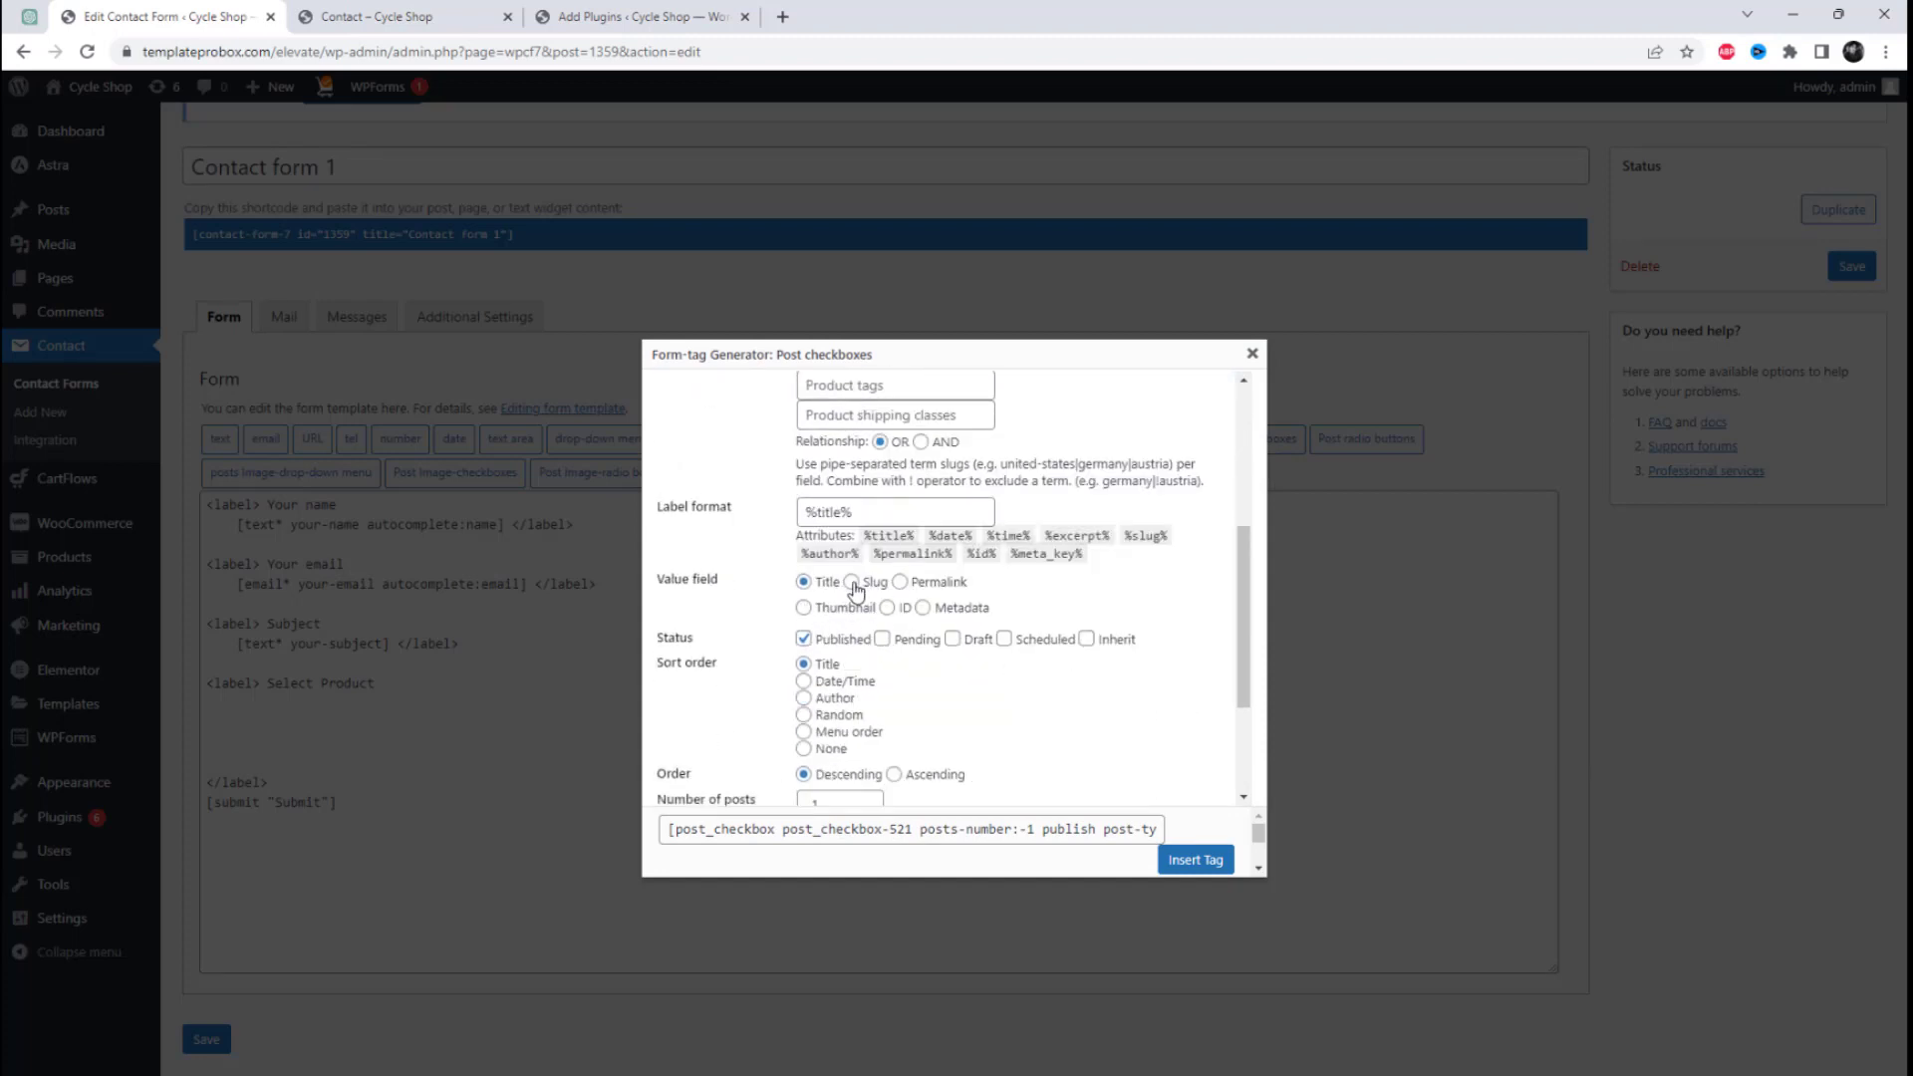
{"action": "left_click", "coordinate": [852, 582]}
{"action": "left_click", "coordinate": [803, 581]}
{"action": "scroll", "coordinate": [807, 590], "scroll_direction": "down", "scroll_amount": 2}
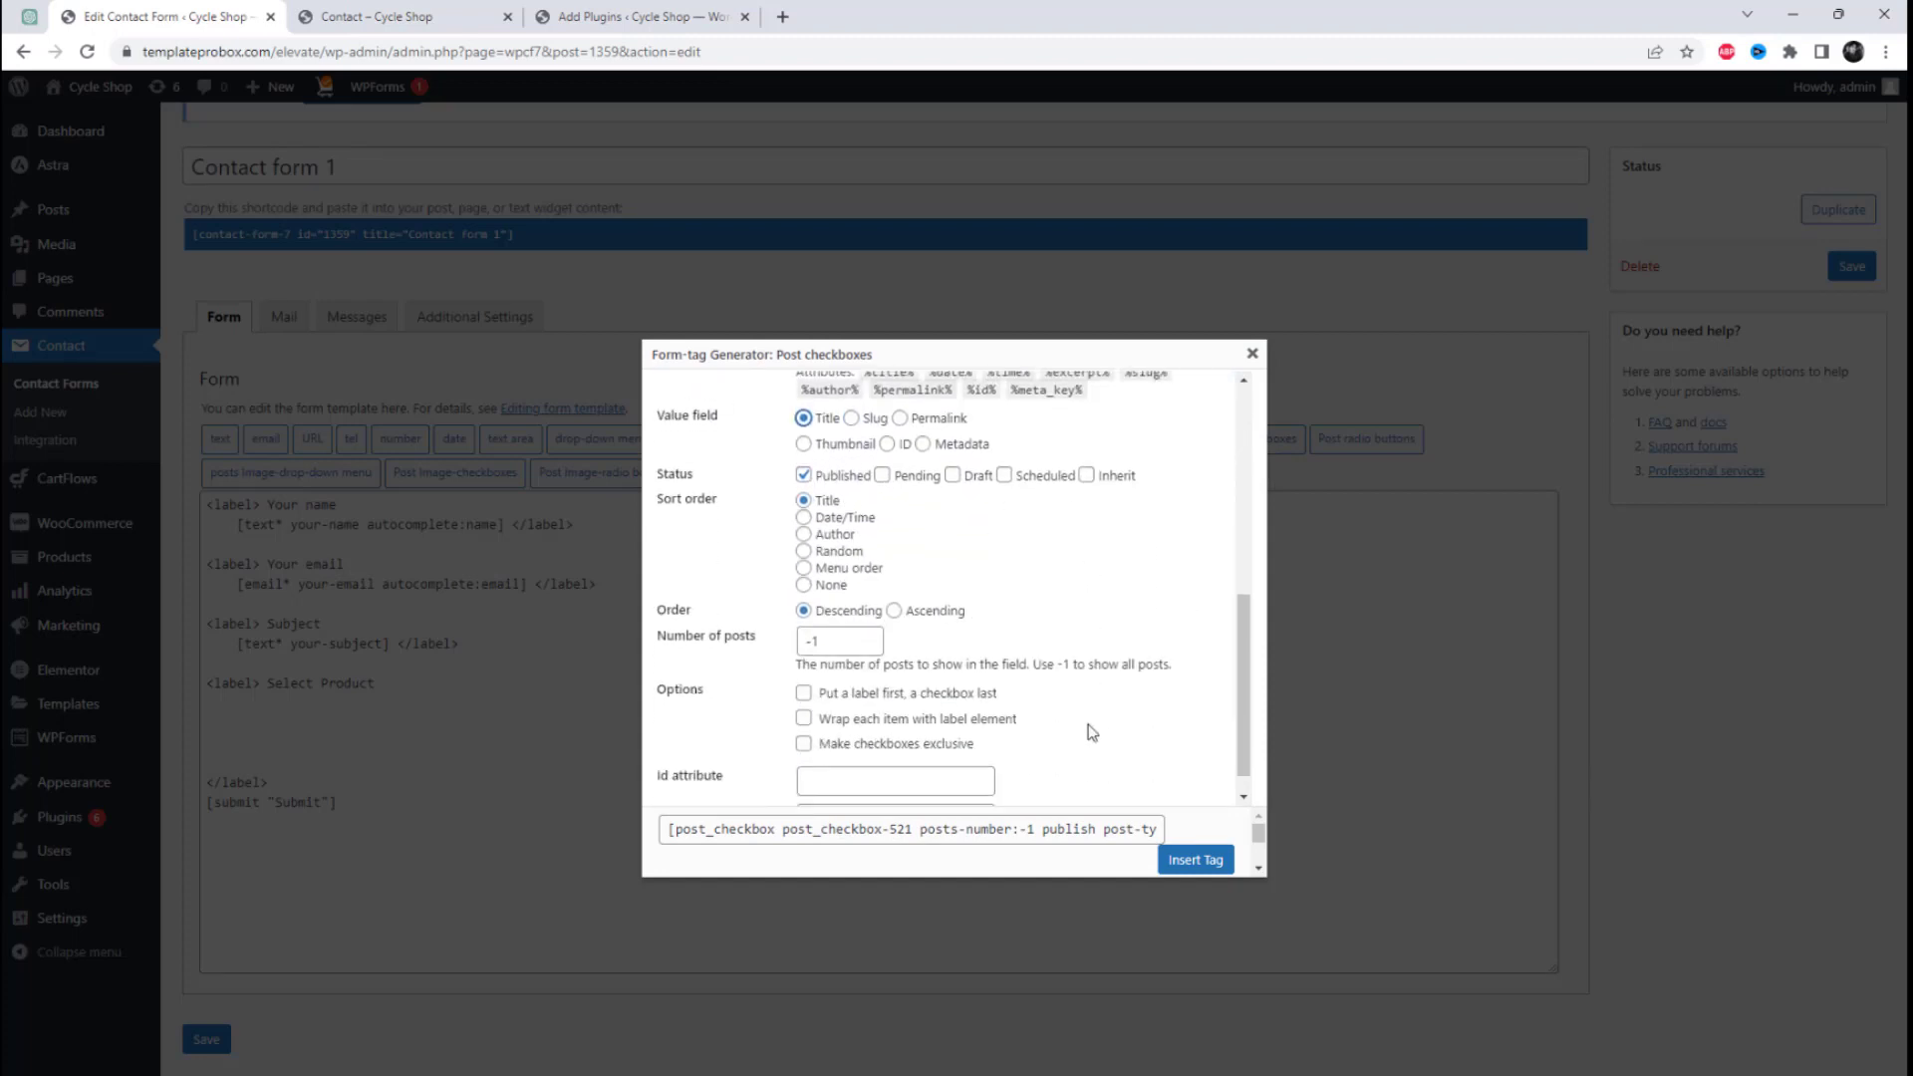
Step: Insert the checkbox tag with items wrapped in label elements and checkboxes made exclusive, and save the form
{"action": "left_click", "coordinate": [803, 718]}
{"action": "left_click", "coordinate": [803, 742]}
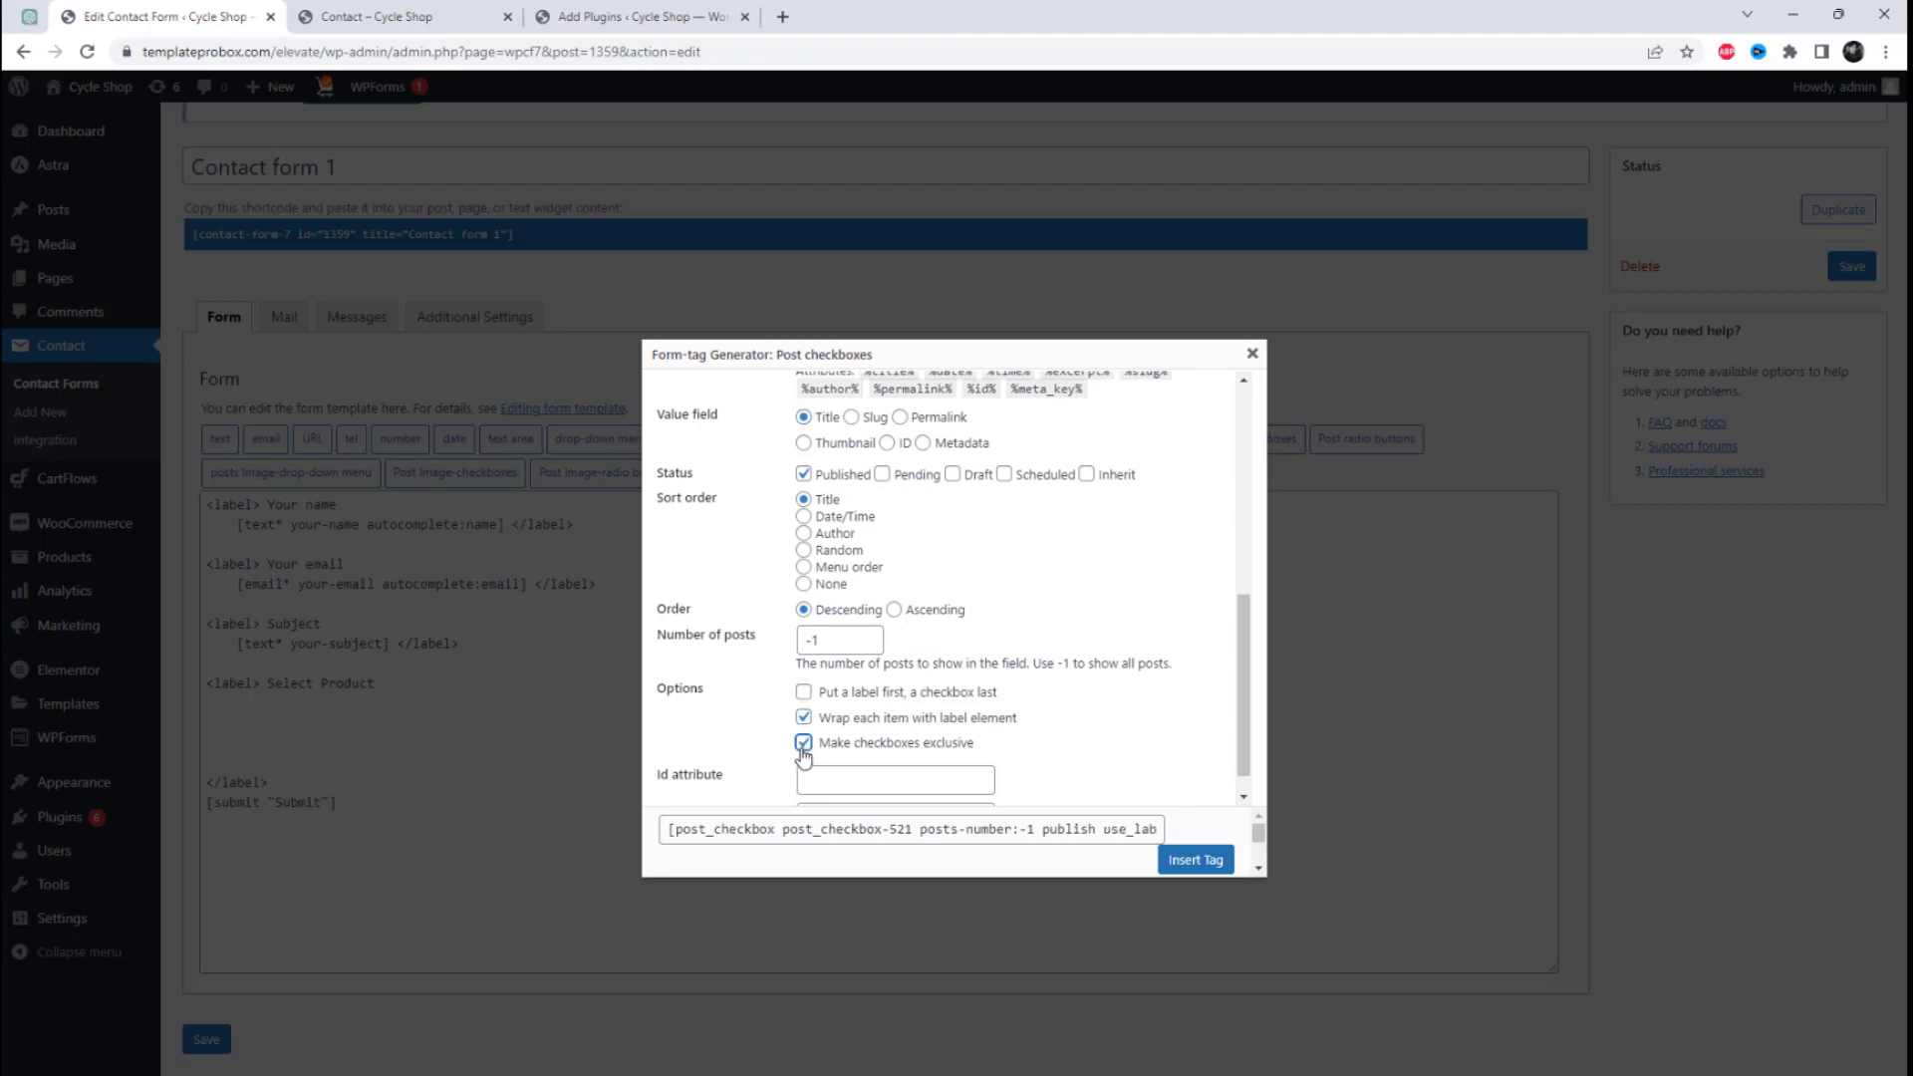
{"action": "scroll", "coordinate": [985, 750], "scroll_direction": "down", "scroll_amount": 1}
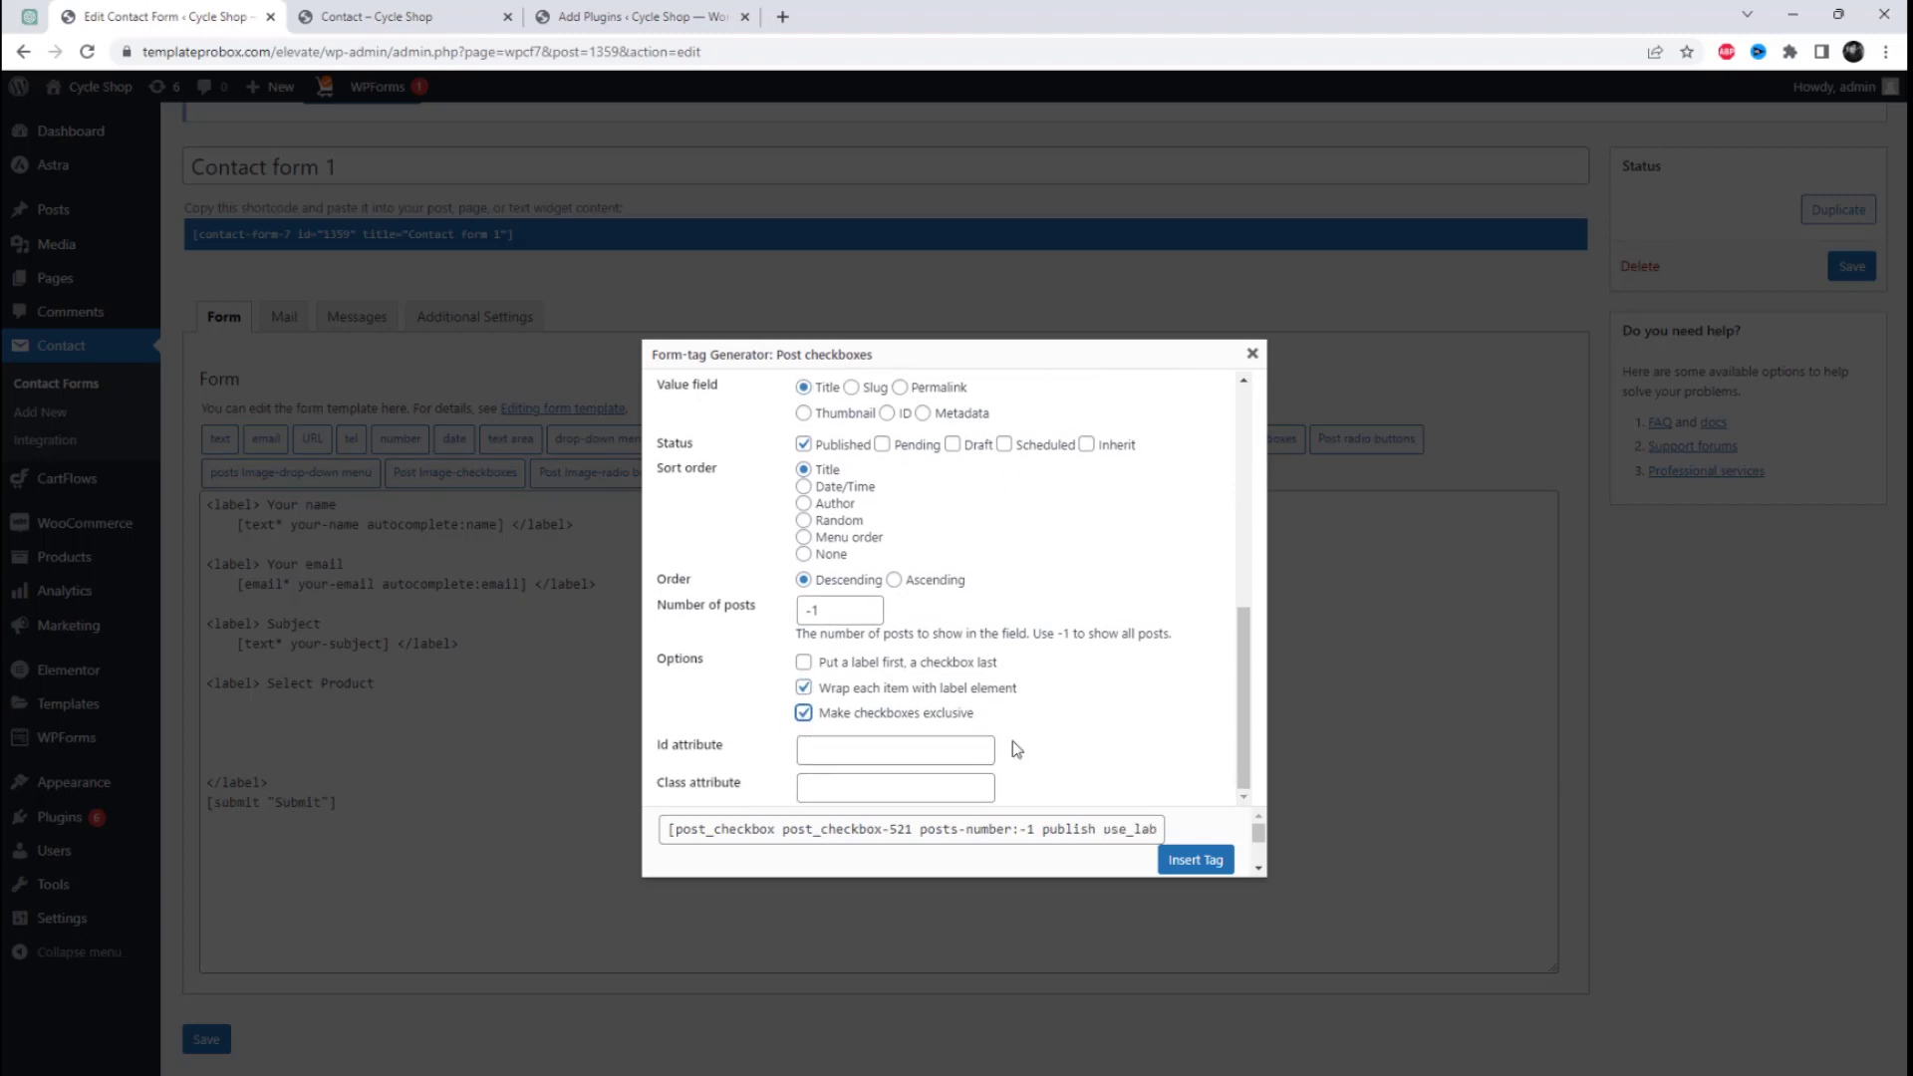
{"action": "left_click", "coordinate": [830, 785]}
{"action": "left_click", "coordinate": [1195, 863]}
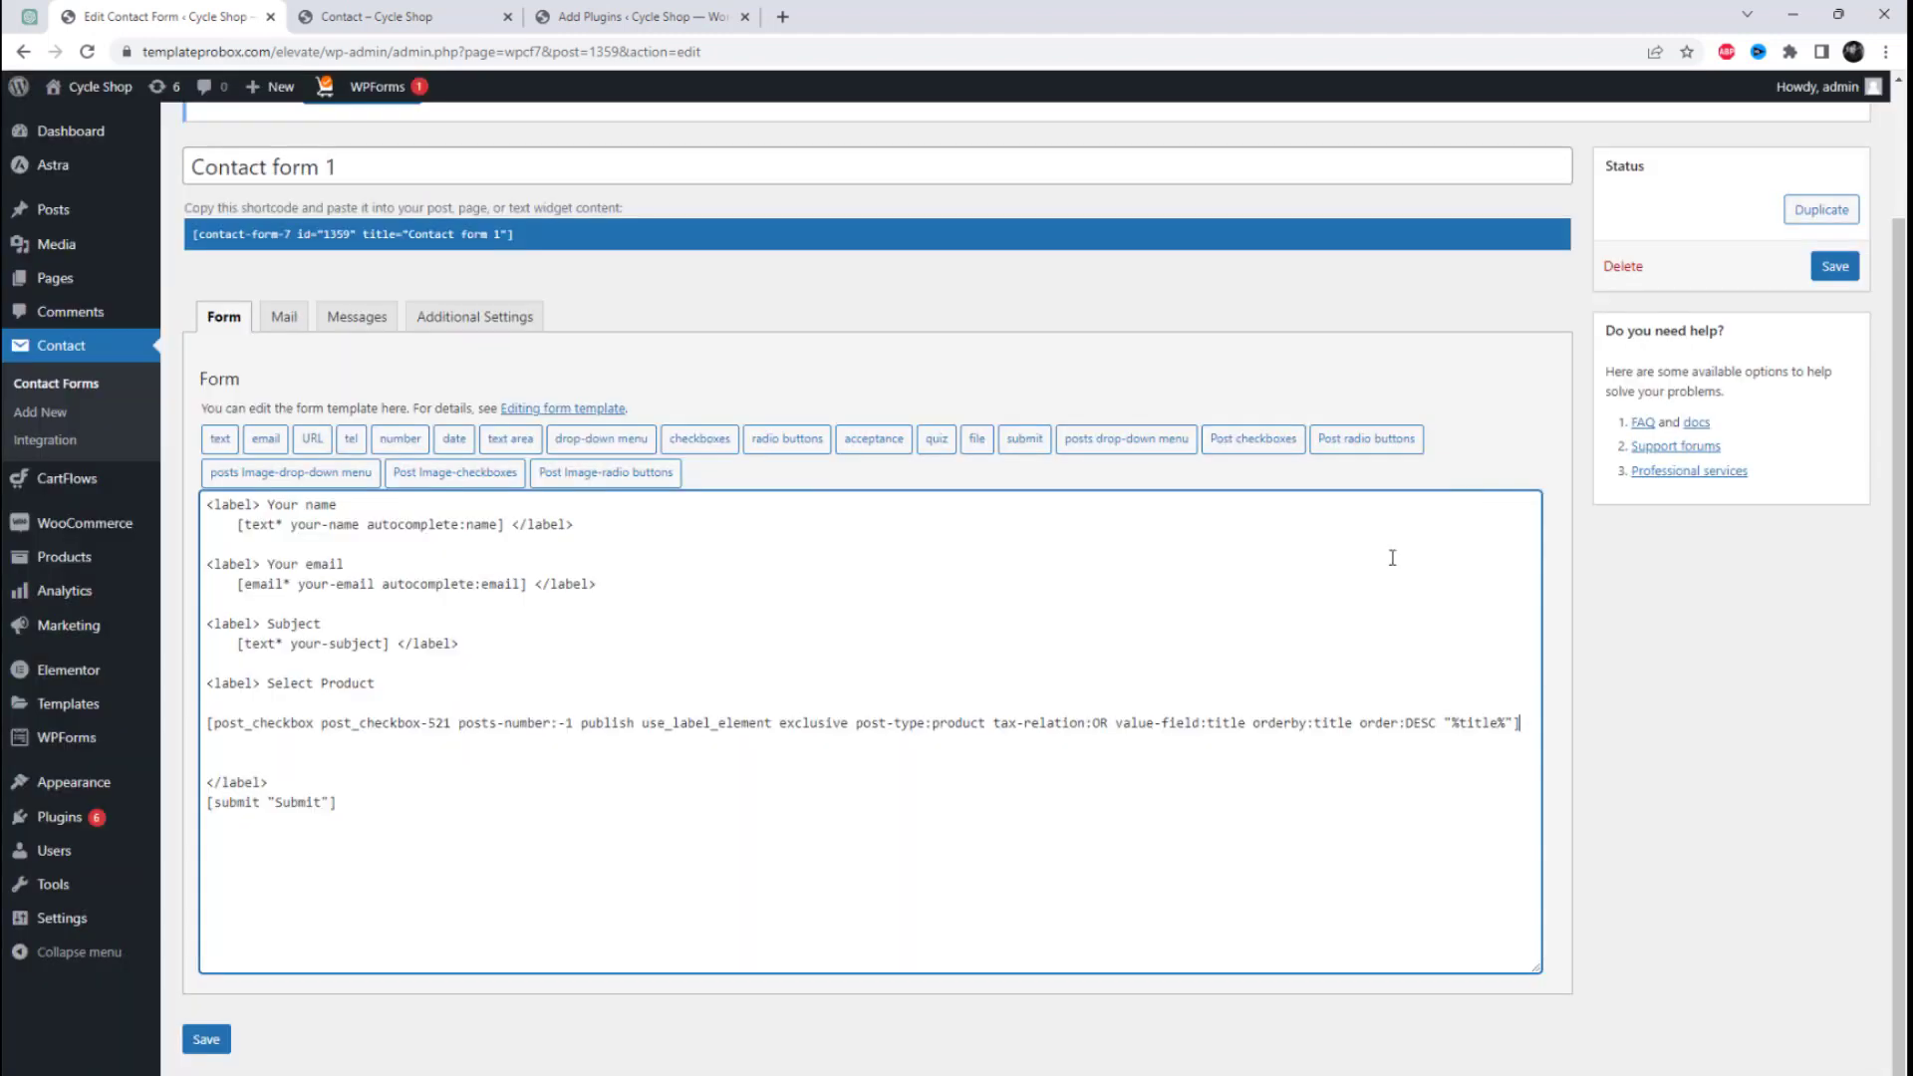
{"action": "left_click", "coordinate": [1835, 267]}
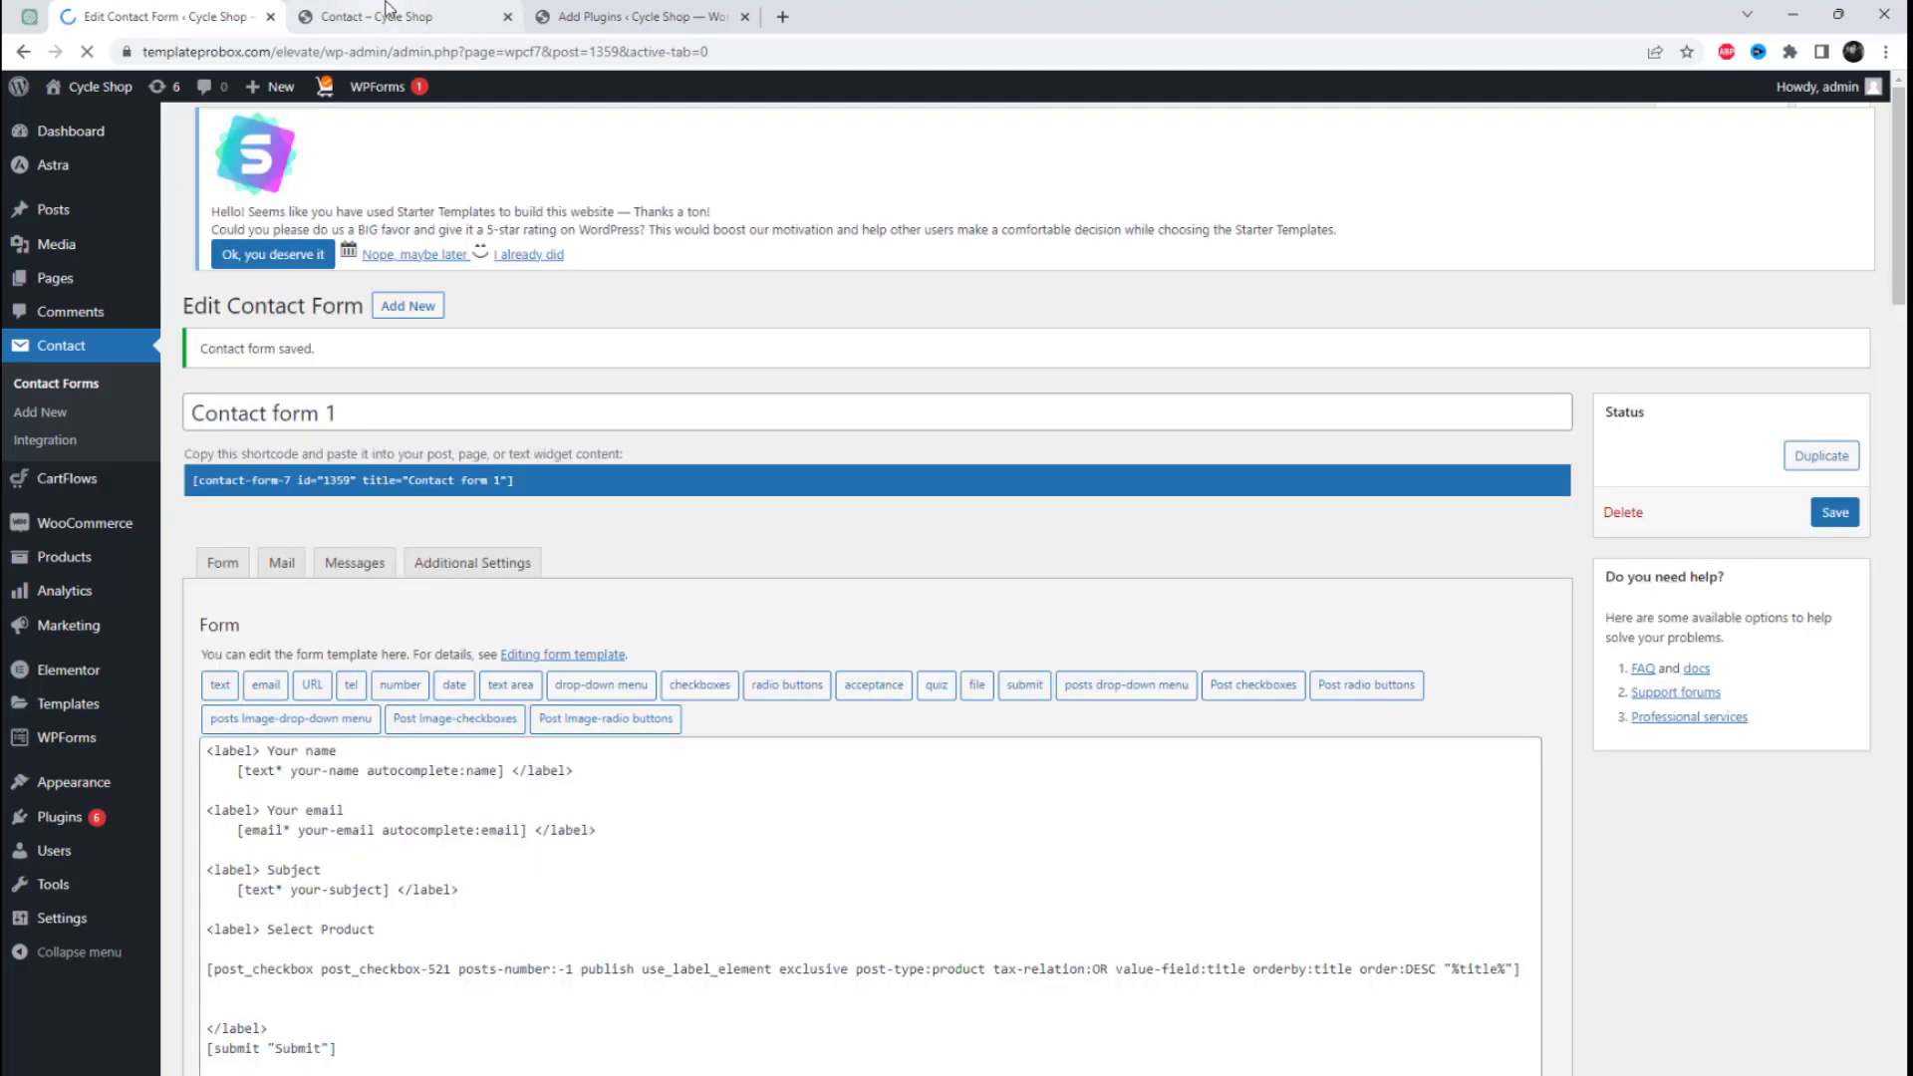
Step: Reload the site's Contact page and examine the product checkboxes under Select Product
{"action": "left_click", "coordinate": [438, 20]}
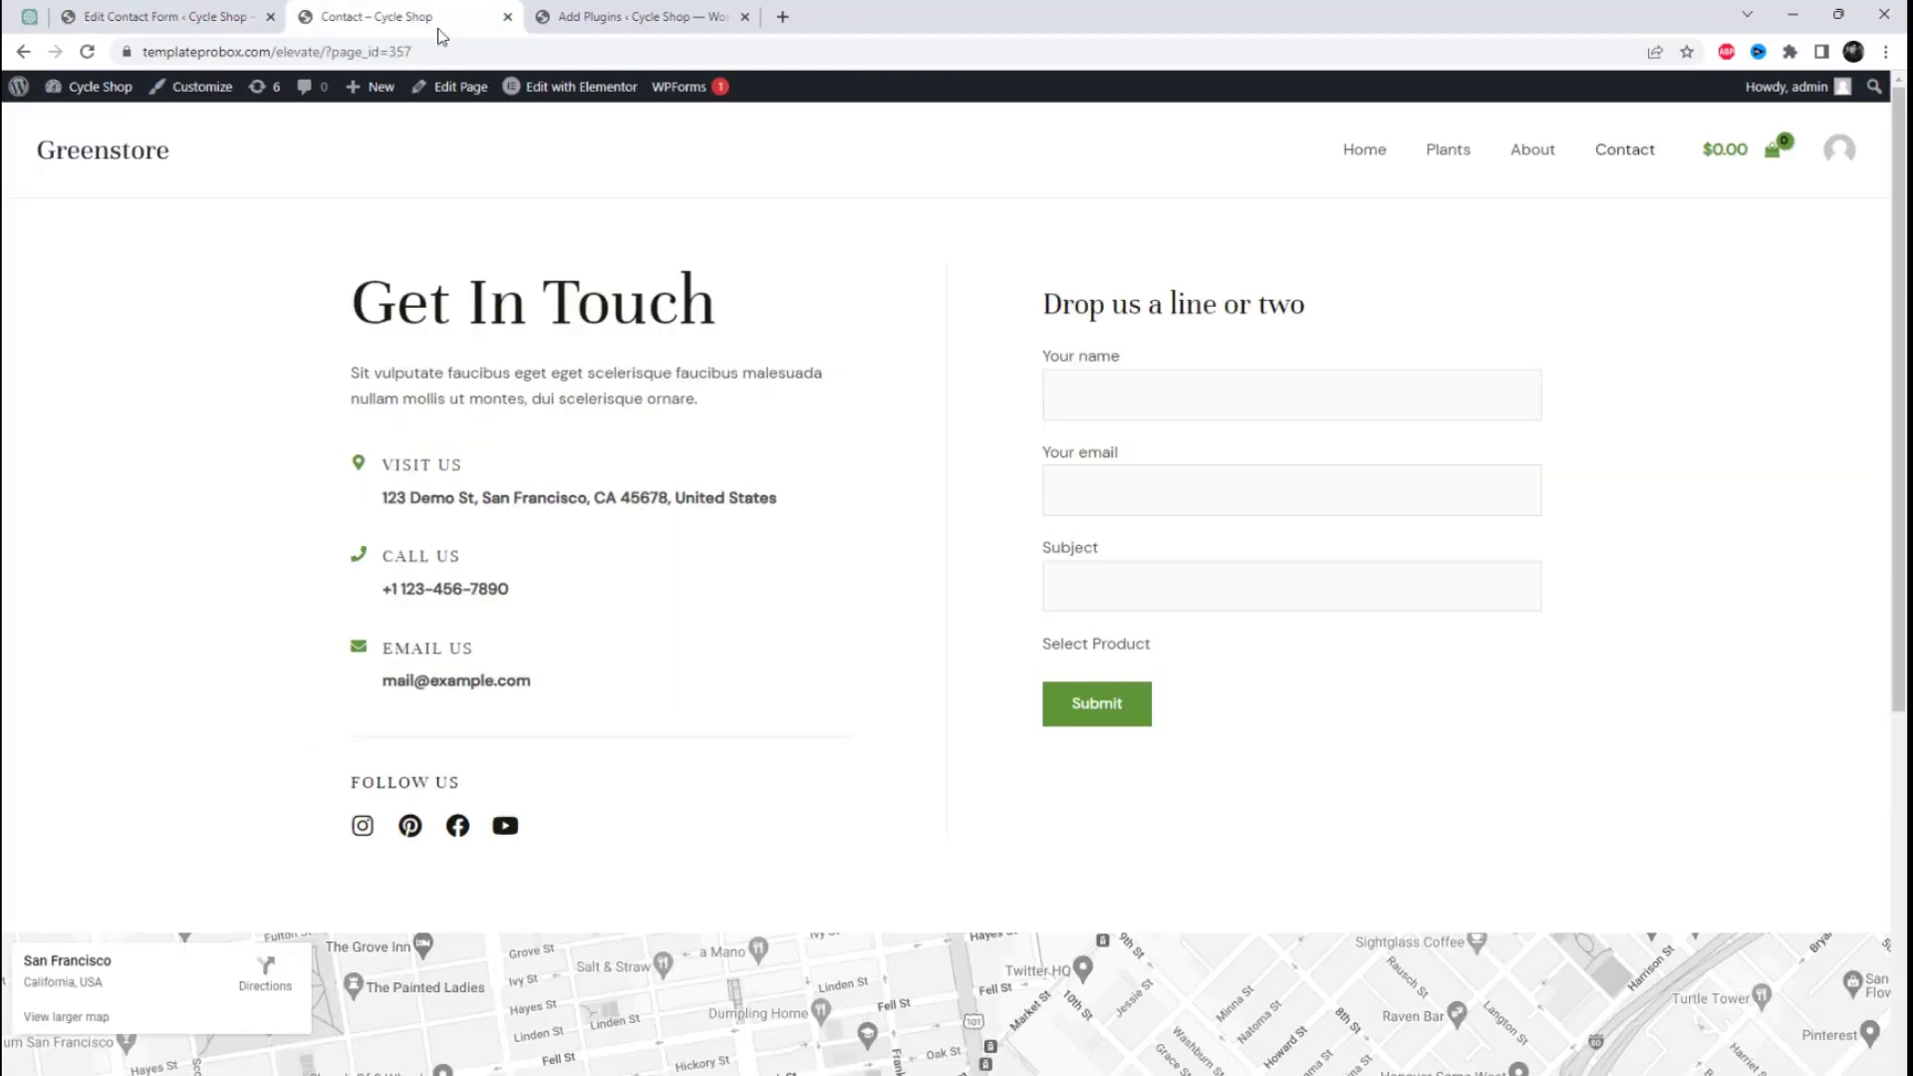
{"action": "right_click", "coordinate": [1626, 315]}
{"action": "left_click", "coordinate": [1553, 374]}
{"action": "scroll", "coordinate": [1012, 482], "scroll_direction": "down", "scroll_amount": 2}
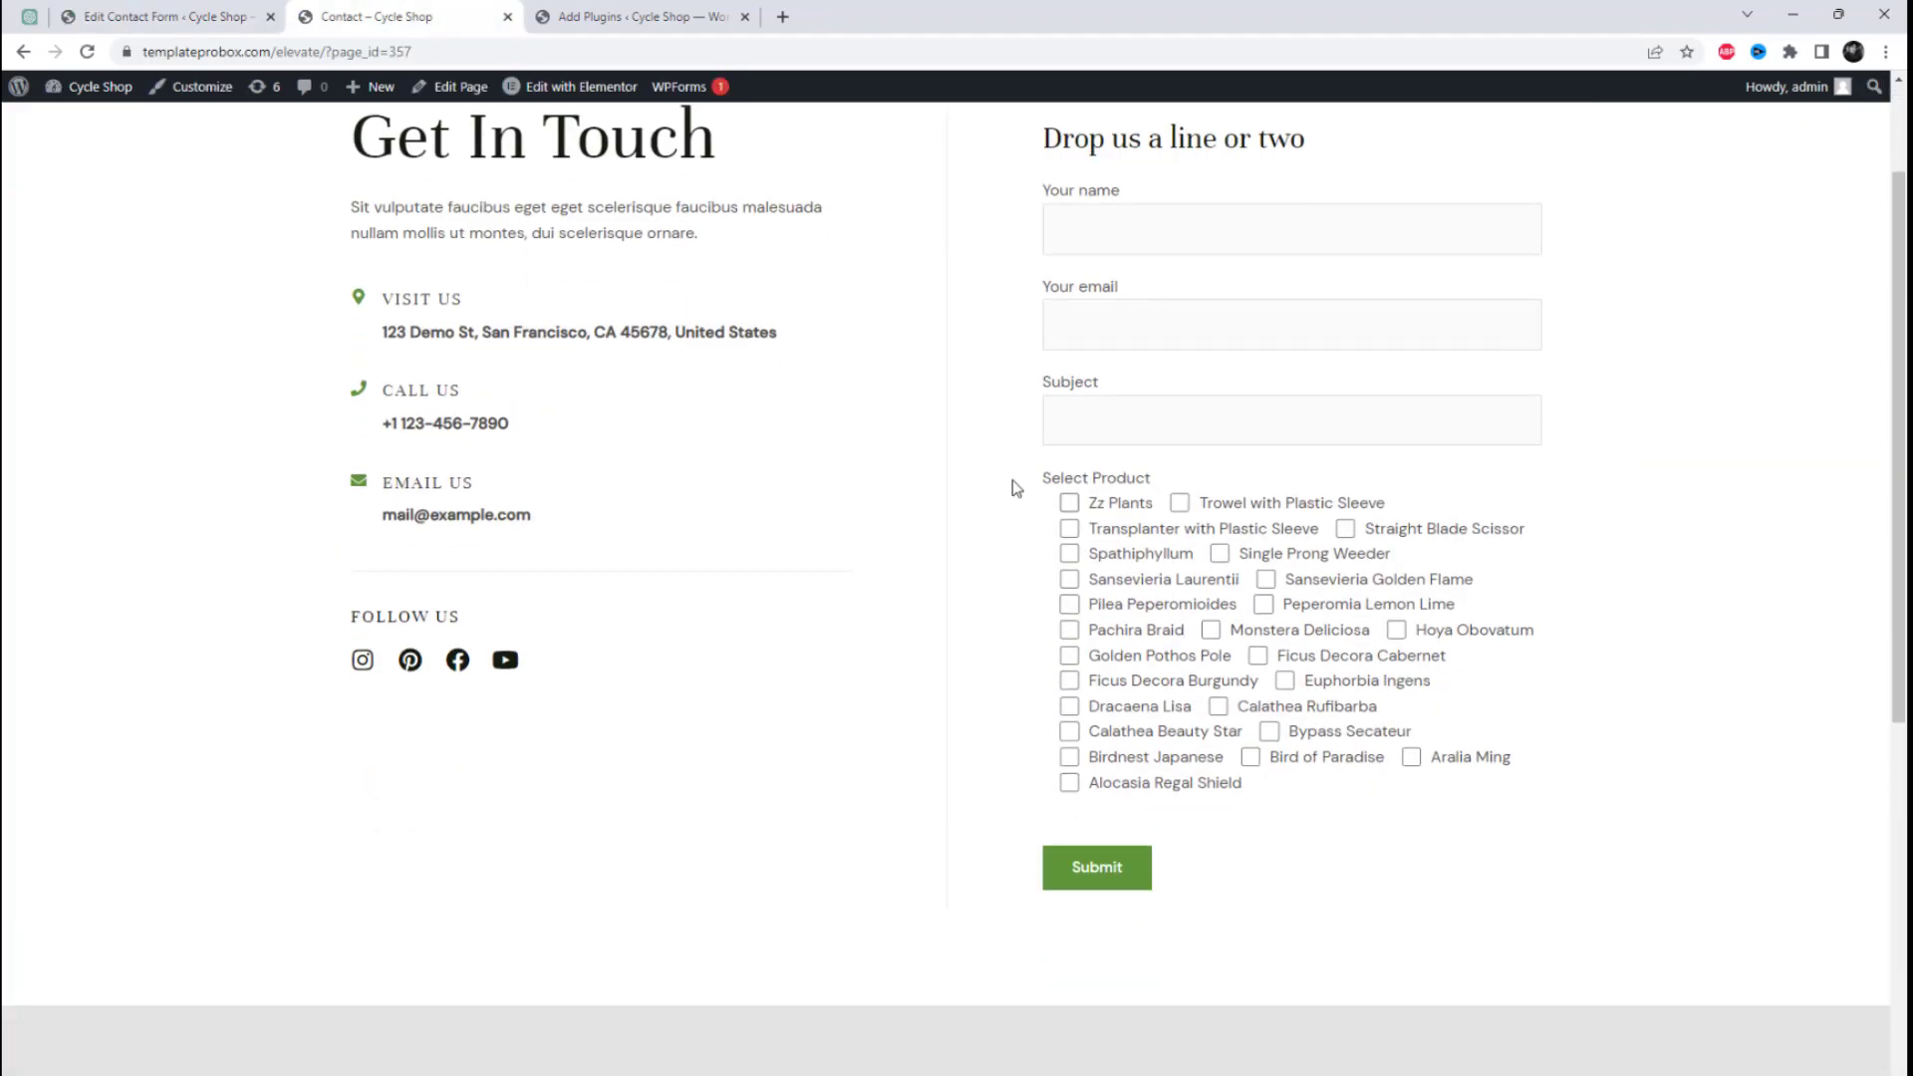
Step: Test the exclusive product checkboxes by ticking several products one after another, ending with Hoya Obovatum
{"action": "left_click", "coordinate": [1069, 502]}
{"action": "left_click", "coordinate": [1180, 502]}
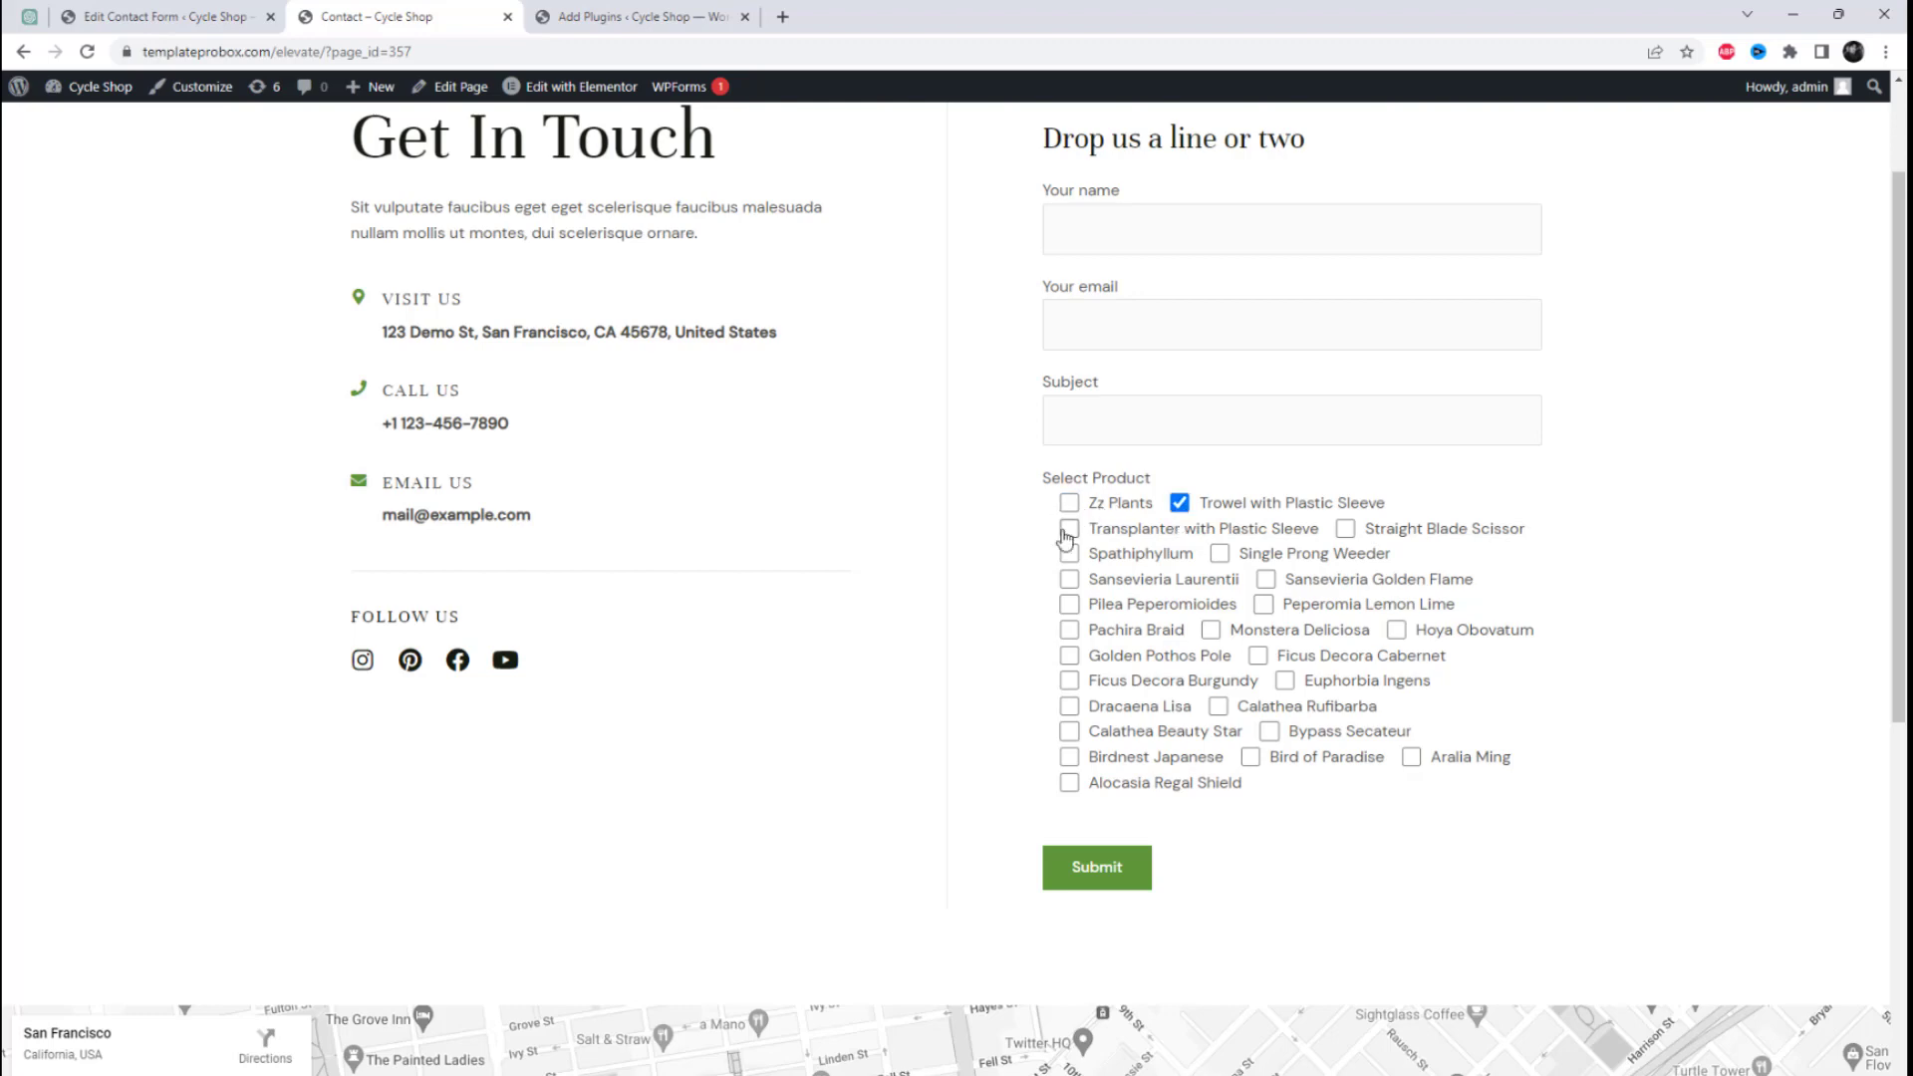
{"action": "left_click", "coordinate": [1069, 528]}
{"action": "left_click", "coordinate": [1069, 553]}
{"action": "left_click", "coordinate": [1069, 579]}
{"action": "left_click", "coordinate": [1266, 579]}
{"action": "left_click", "coordinate": [1345, 528]}
{"action": "left_click", "coordinate": [1396, 630]}
{"action": "scroll", "coordinate": [1396, 638], "scroll_direction": "up", "scroll_amount": 2}
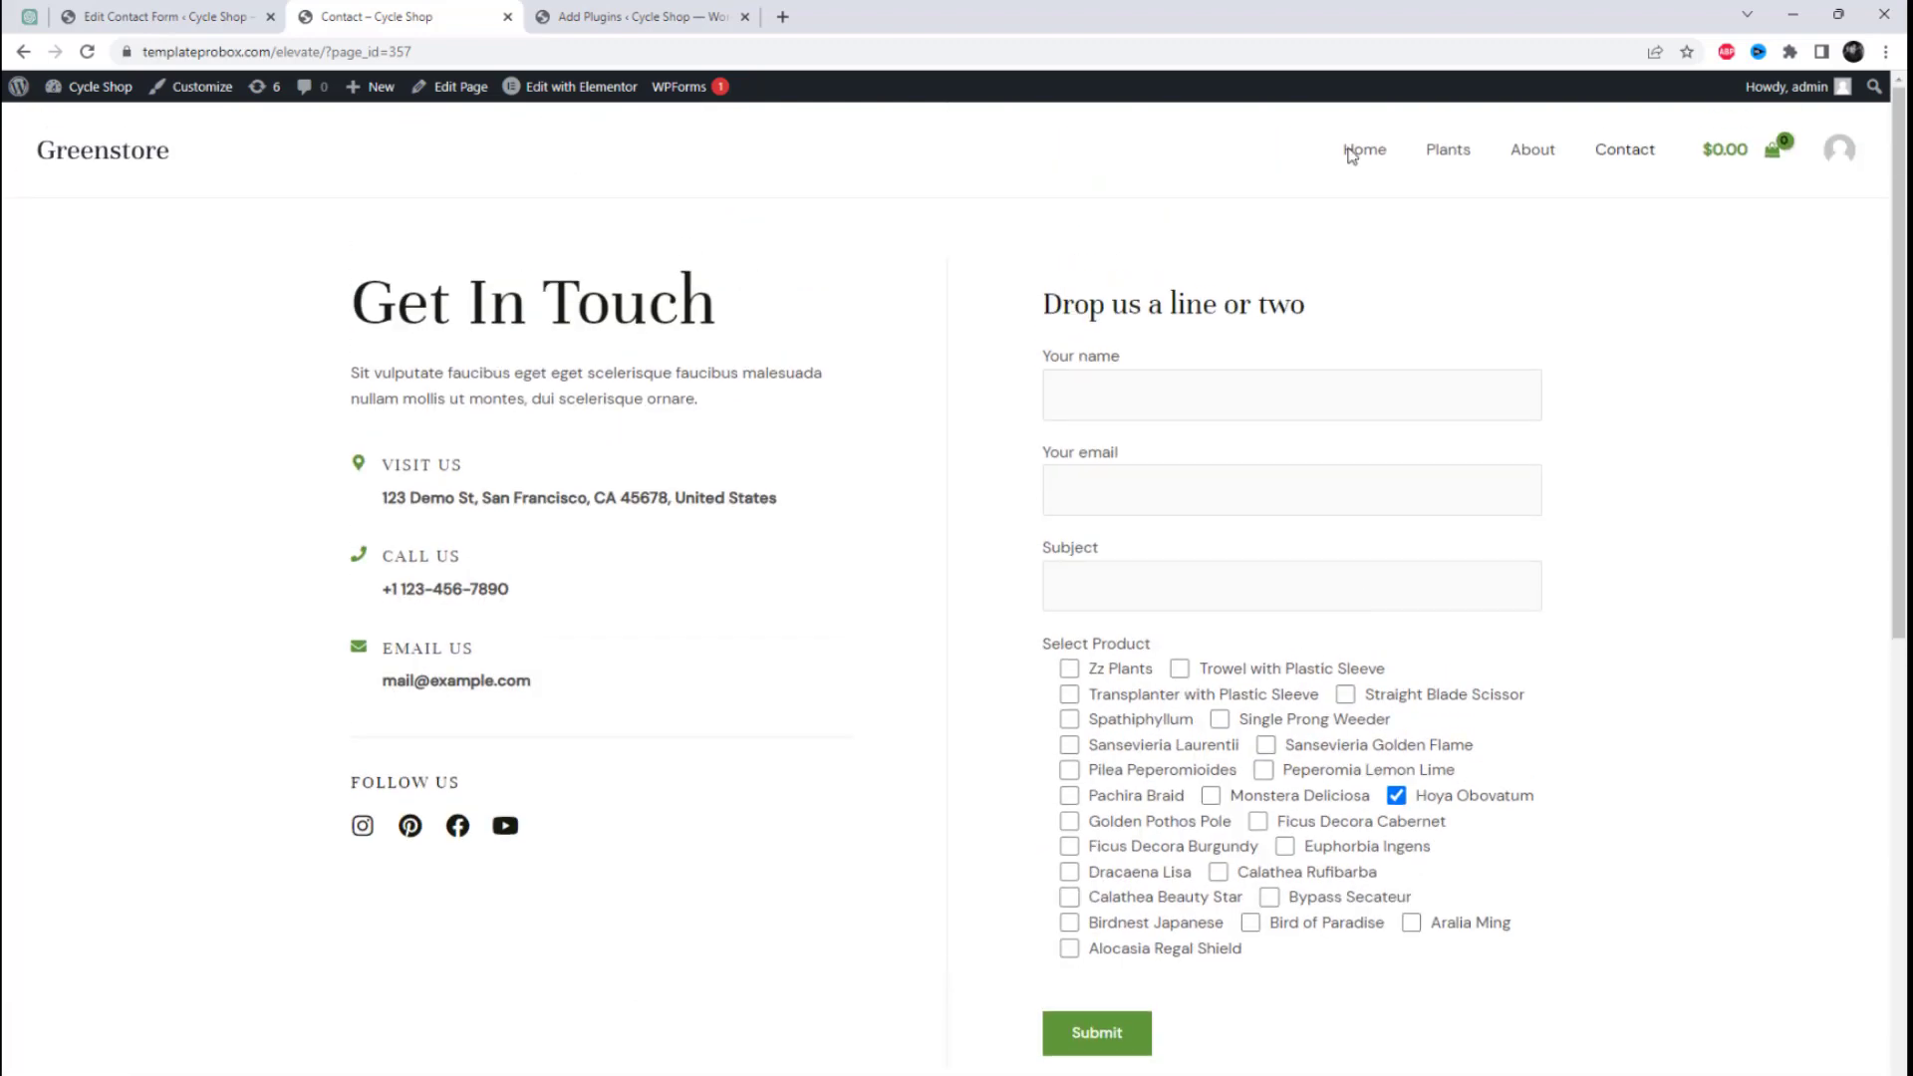
Step: Open the Plants page in a new tab and copy the Air purifying category name under Alocasia Regal Shield
{"action": "right_click", "coordinate": [1453, 161]}
{"action": "left_click", "coordinate": [1514, 175]}
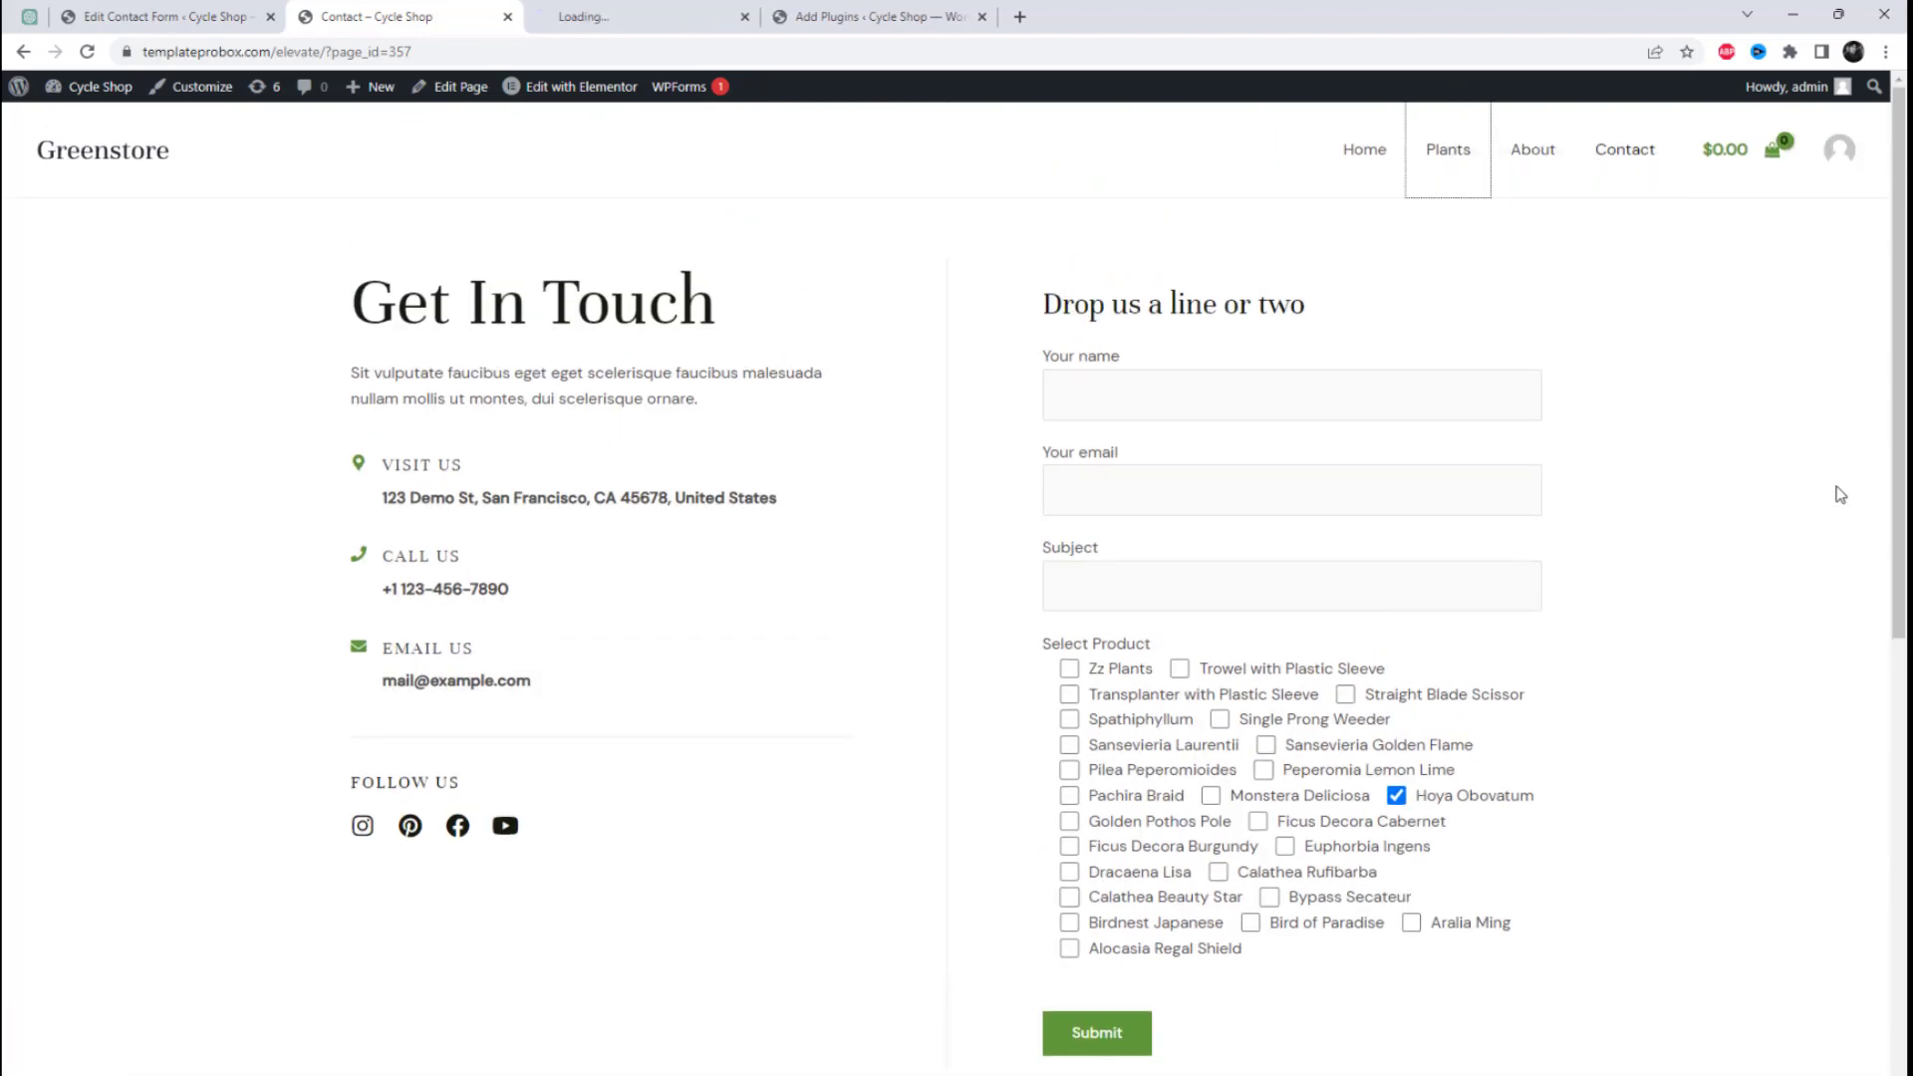
{"action": "left_click", "coordinate": [621, 8]}
{"action": "scroll", "coordinate": [1554, 700], "scroll_direction": "down", "scroll_amount": 2}
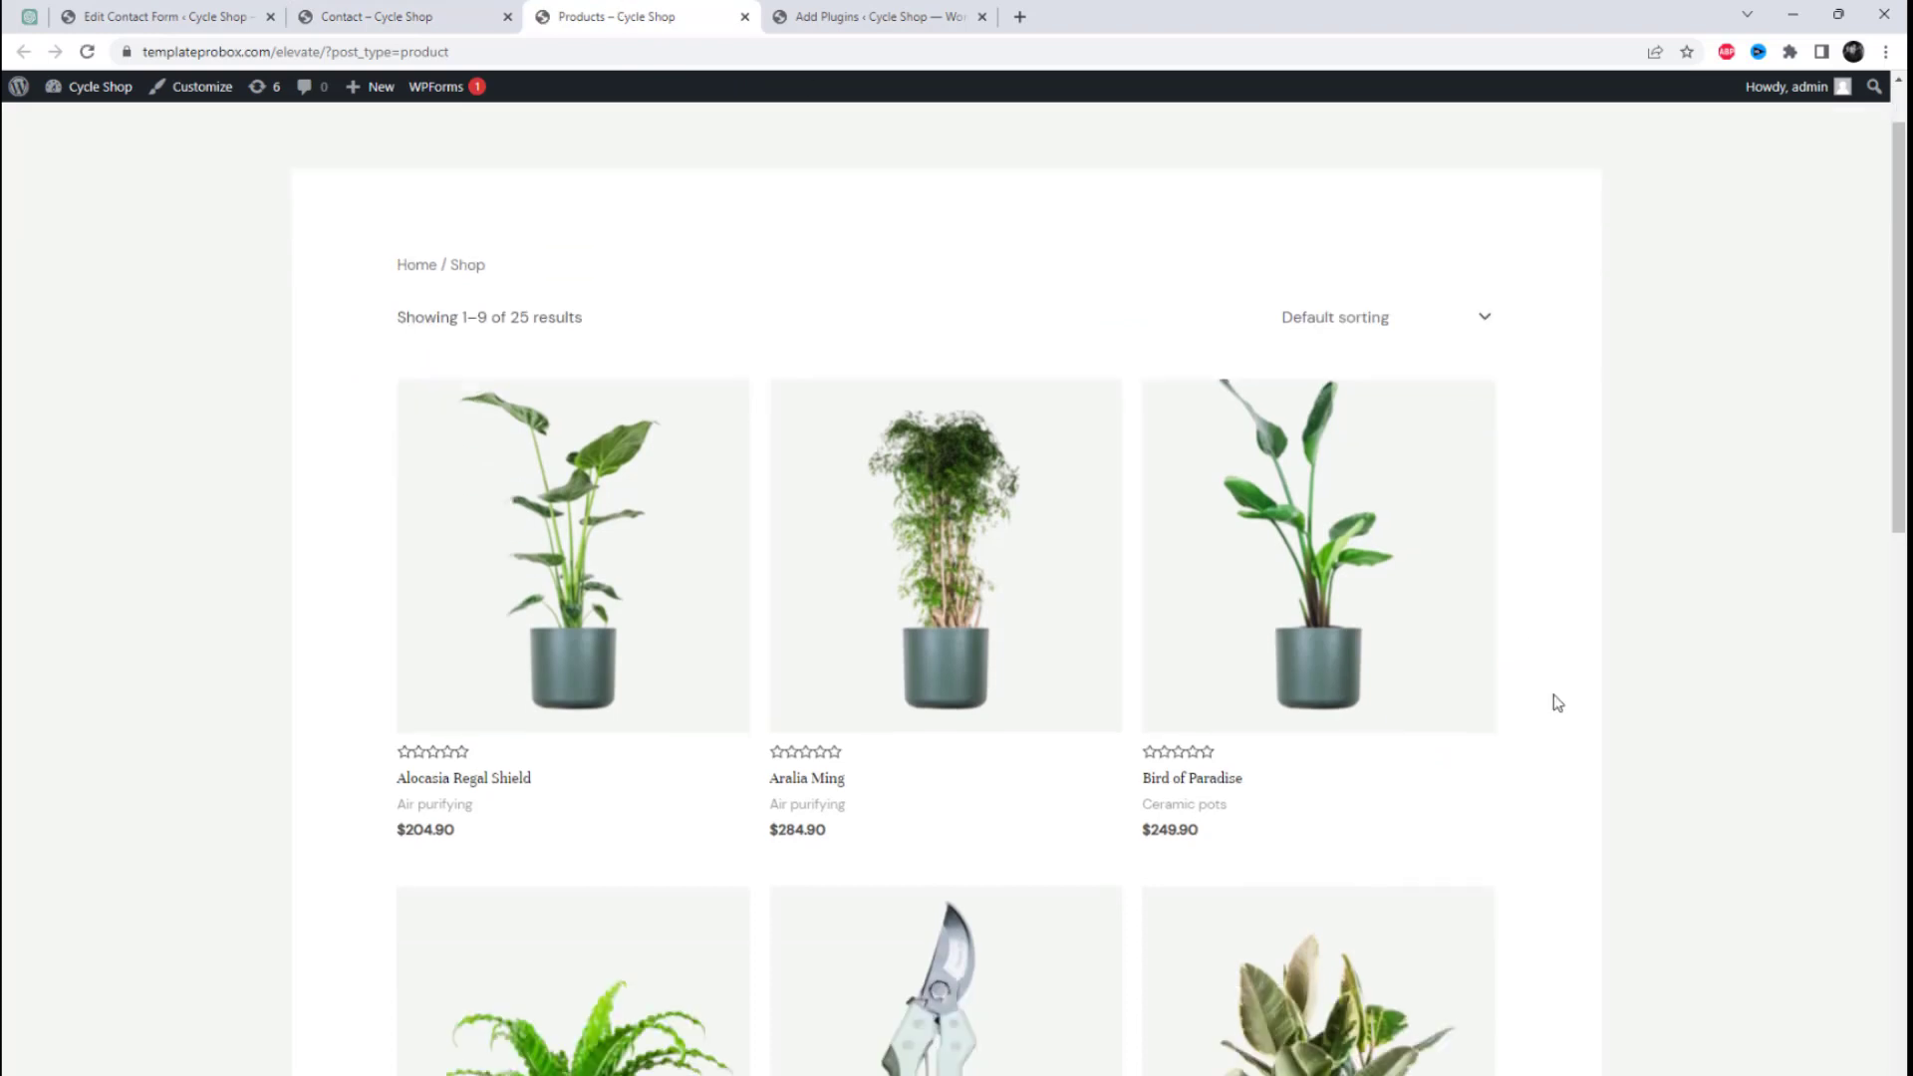
{"action": "left_click_drag", "start_coordinate": [489, 741], "coordinate": [396, 740]}
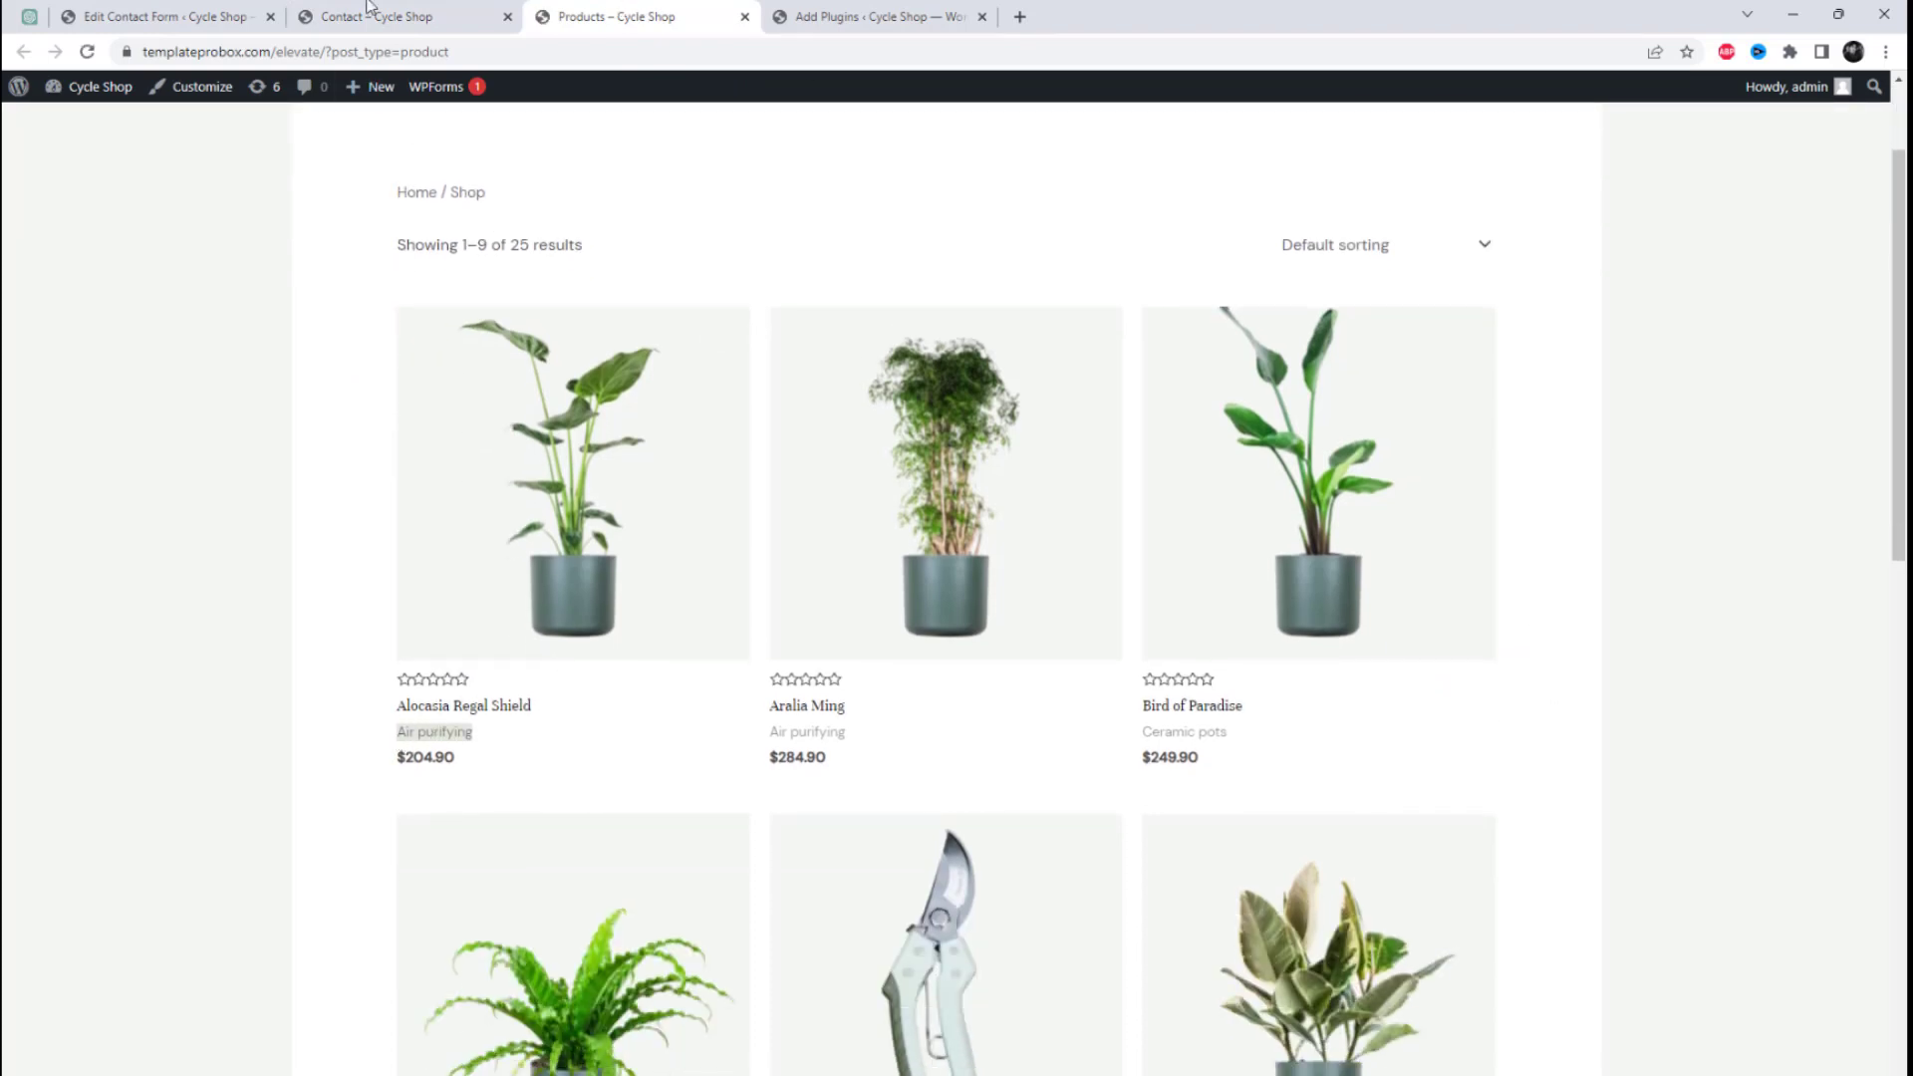
Step: Delete the existing post_checkbox tag from Contact form 1 and open a new Post checkboxes tag generator
{"action": "left_click", "coordinate": [172, 16]}
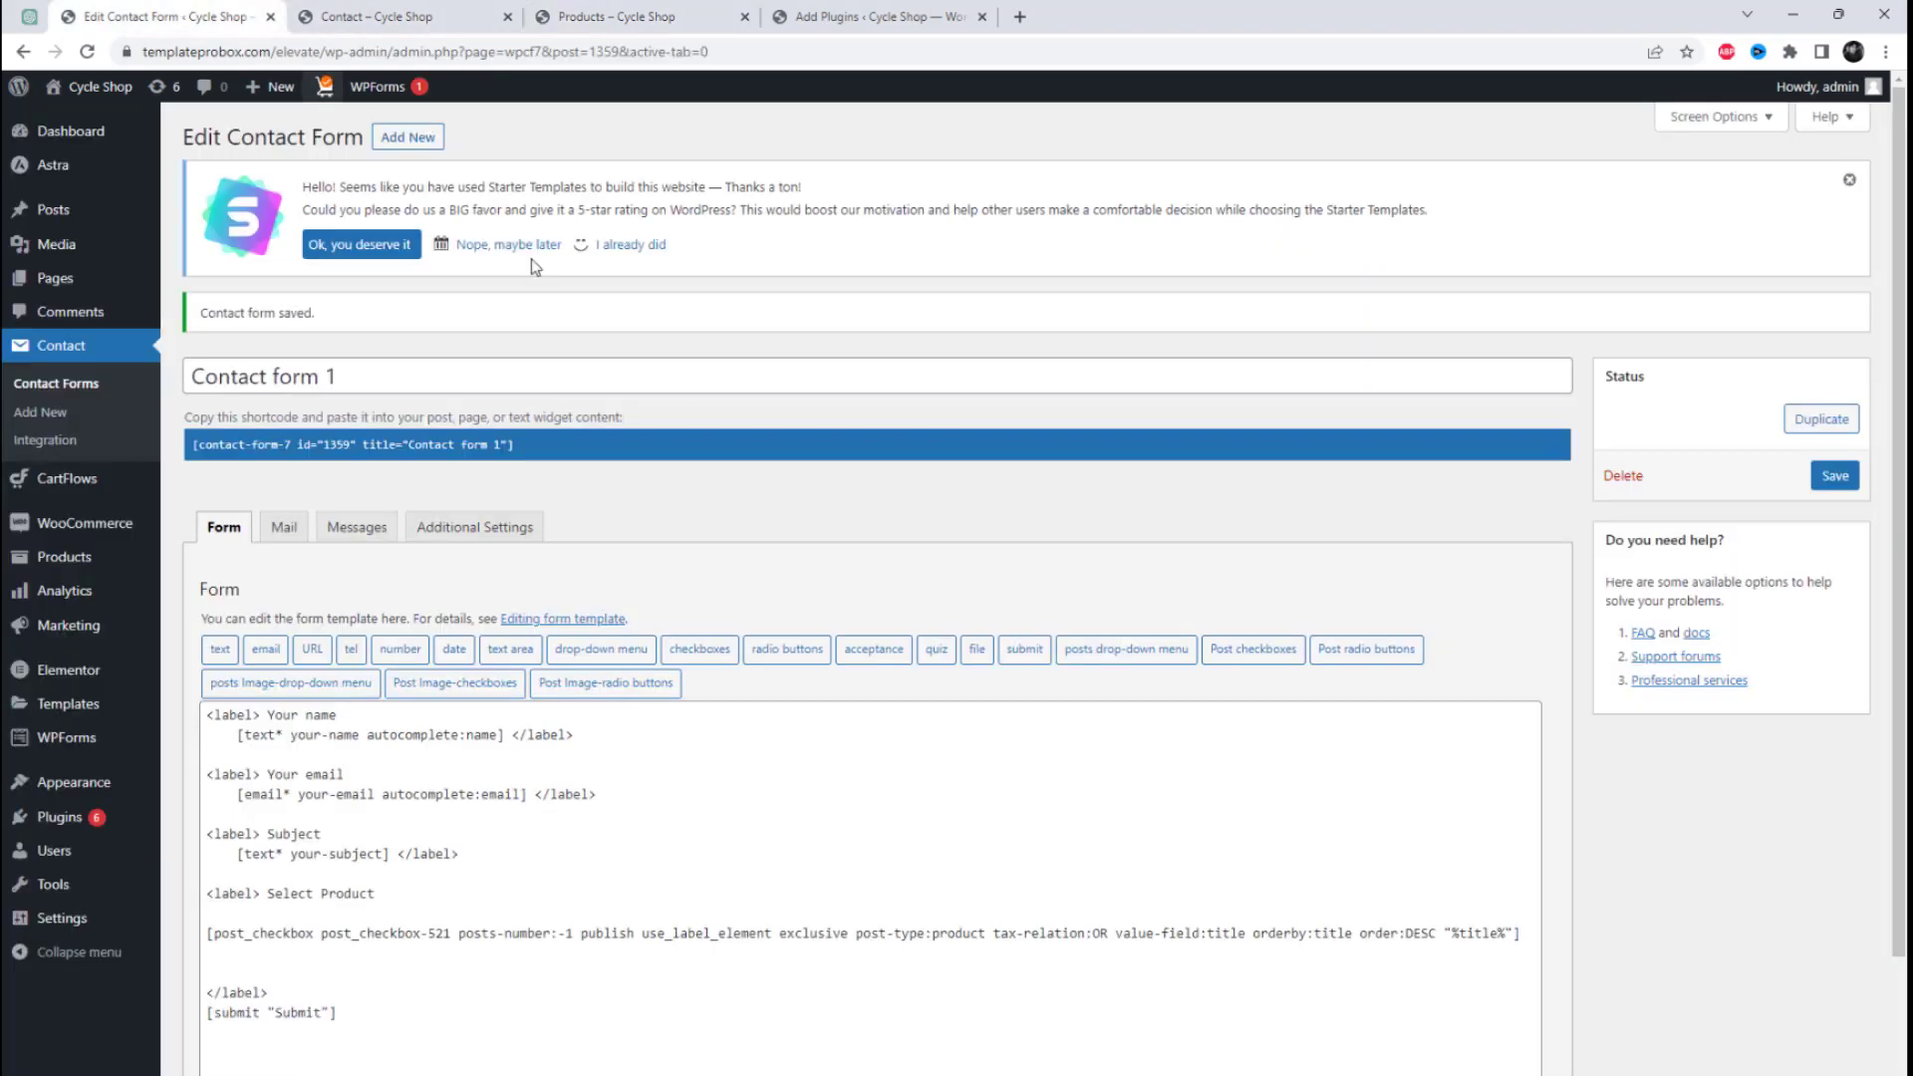
{"action": "triple_click", "coordinate": [1416, 933]}
{"action": "key", "text": "BackSpace"}
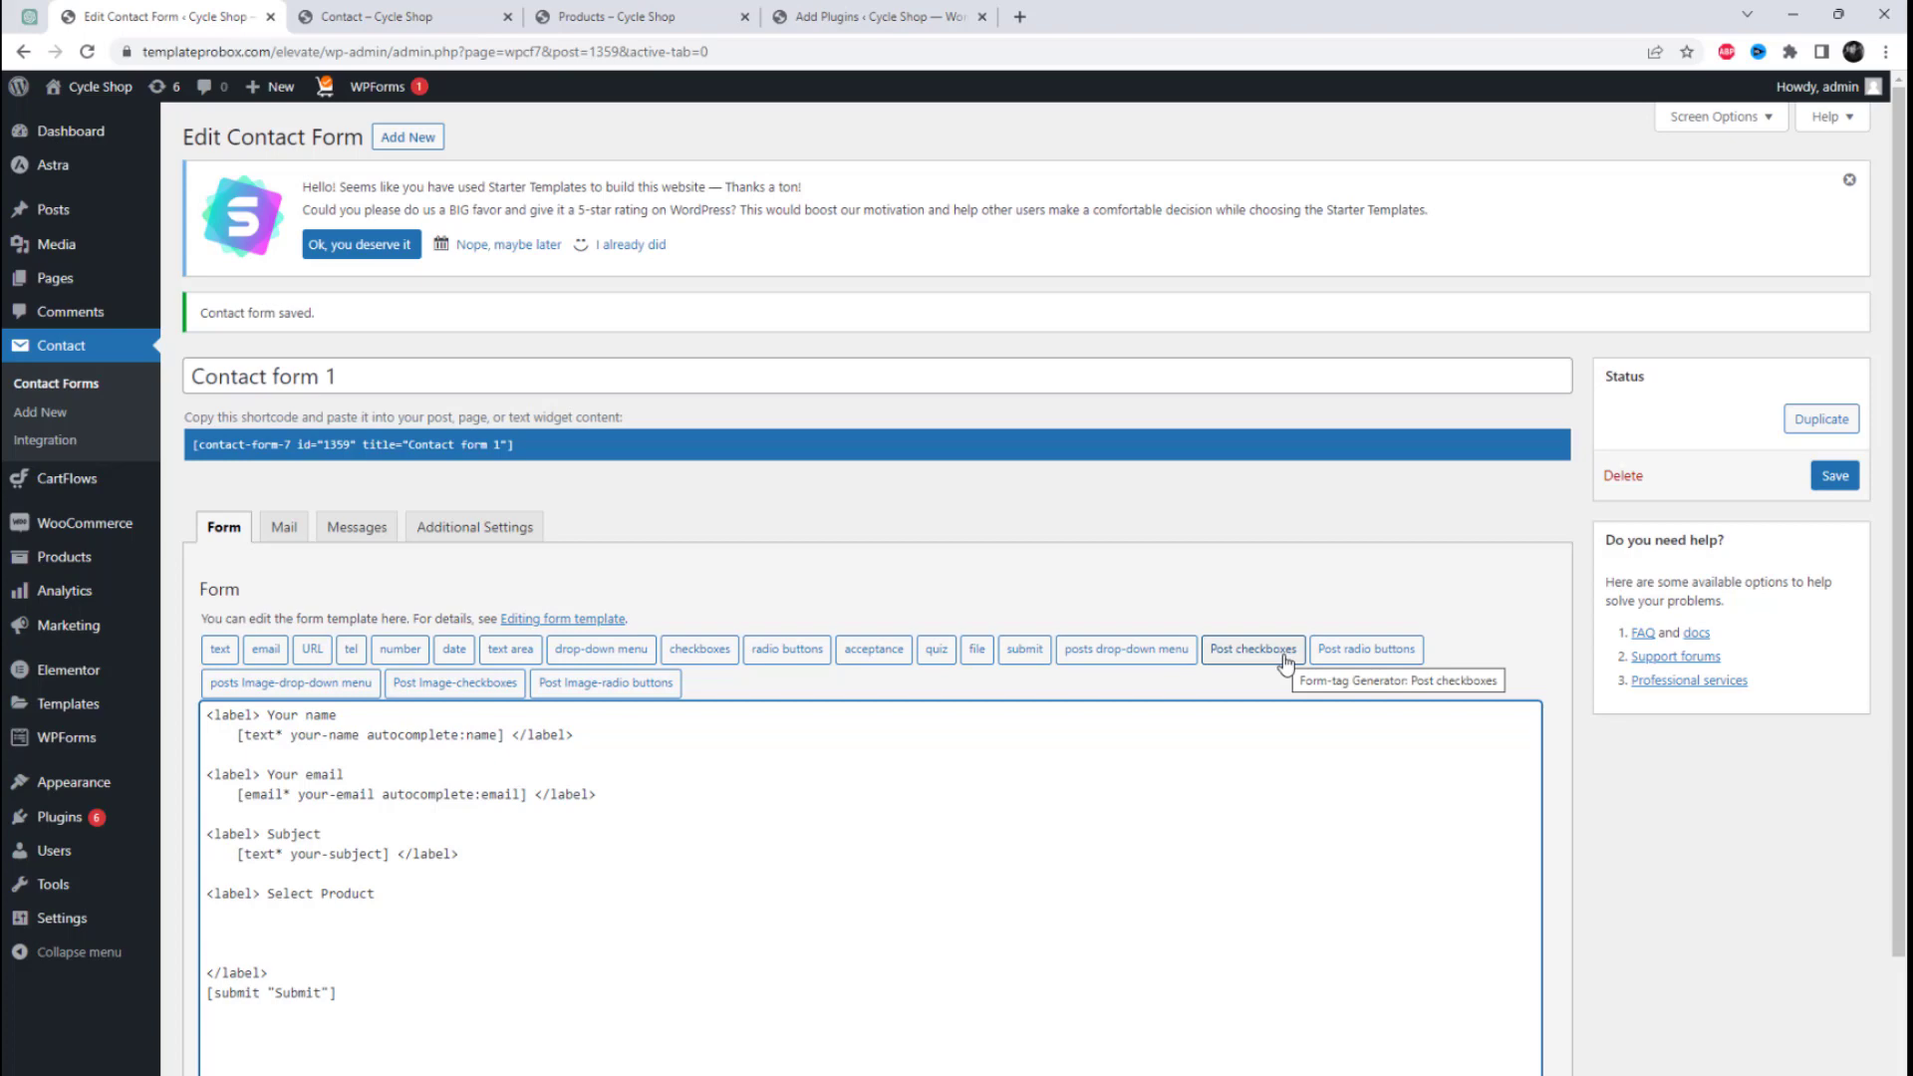
{"action": "left_click", "coordinate": [1253, 650]}
{"action": "scroll", "coordinate": [1015, 696], "scroll_direction": "down", "scroll_amount": 2}
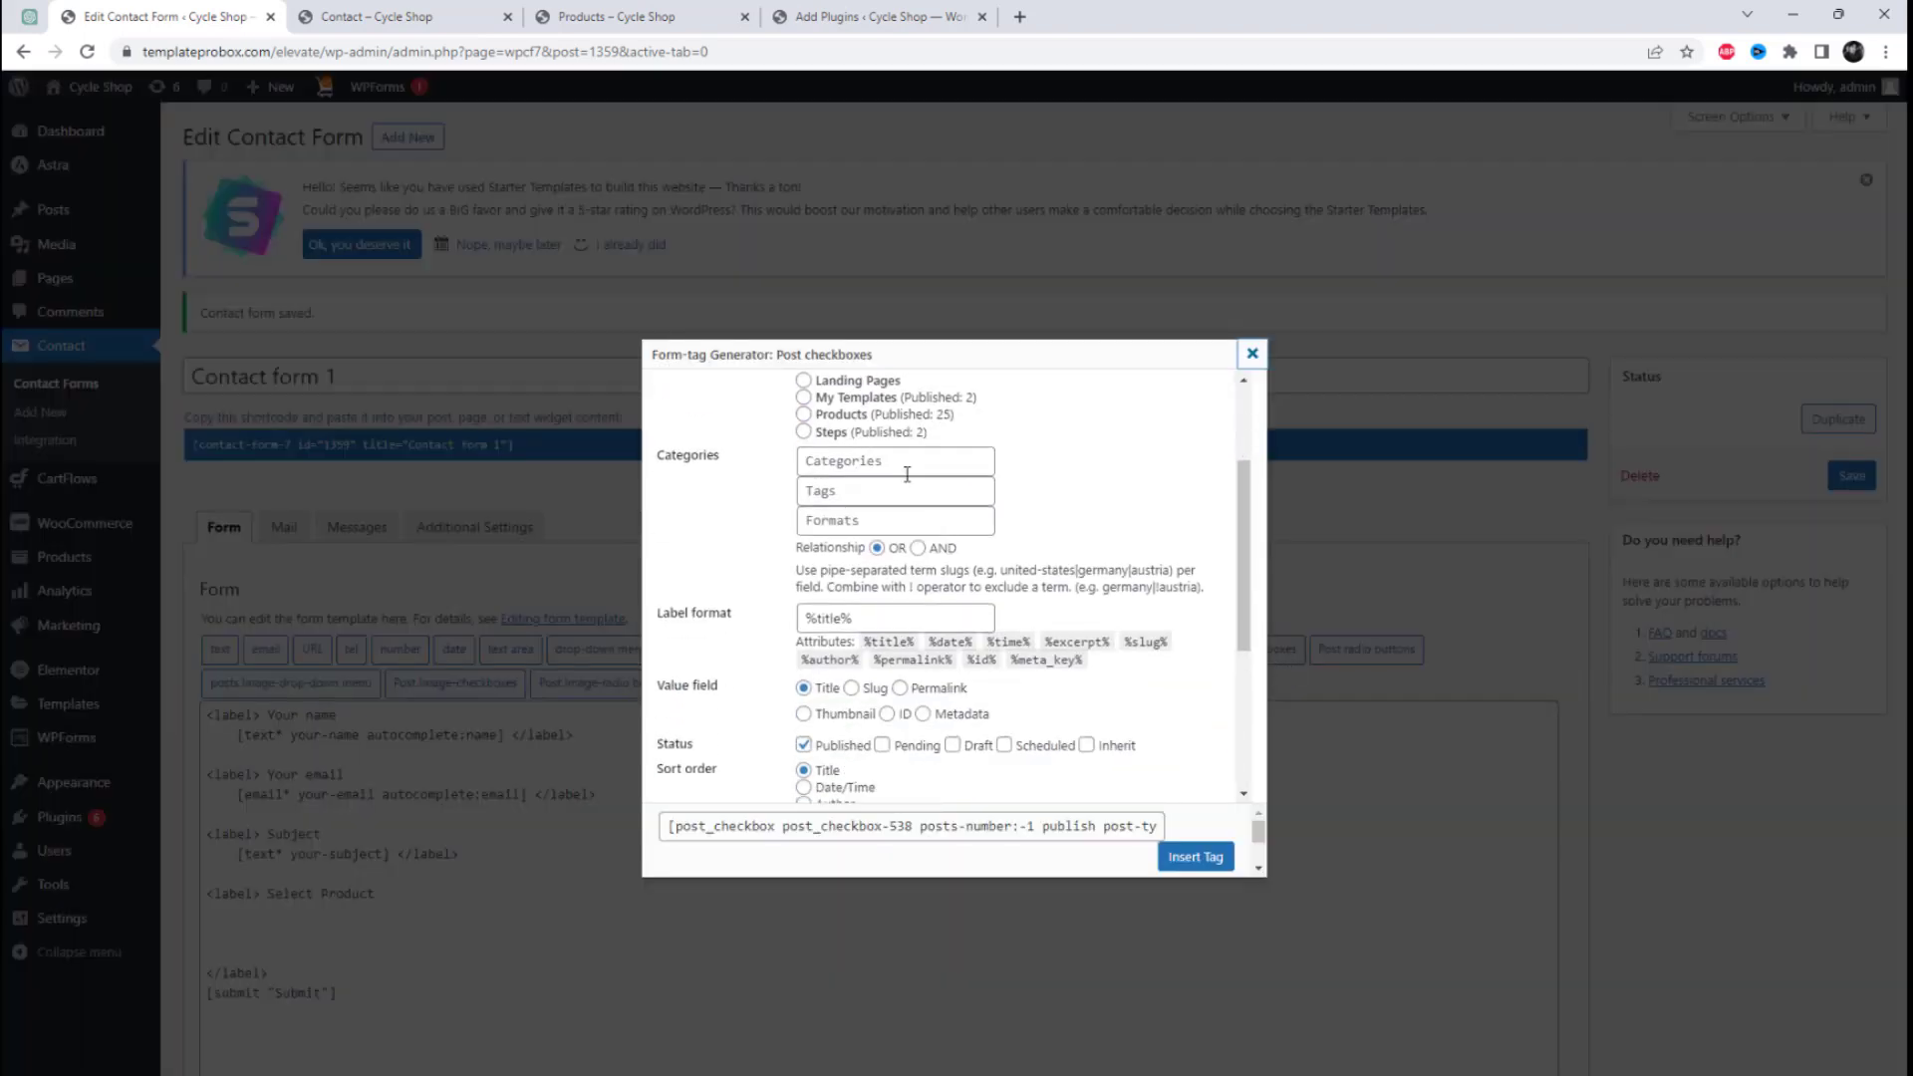
{"action": "left_click", "coordinate": [906, 472]}
{"action": "type", "text": "Air purifying"}
{"action": "left_click", "coordinate": [1068, 511]}
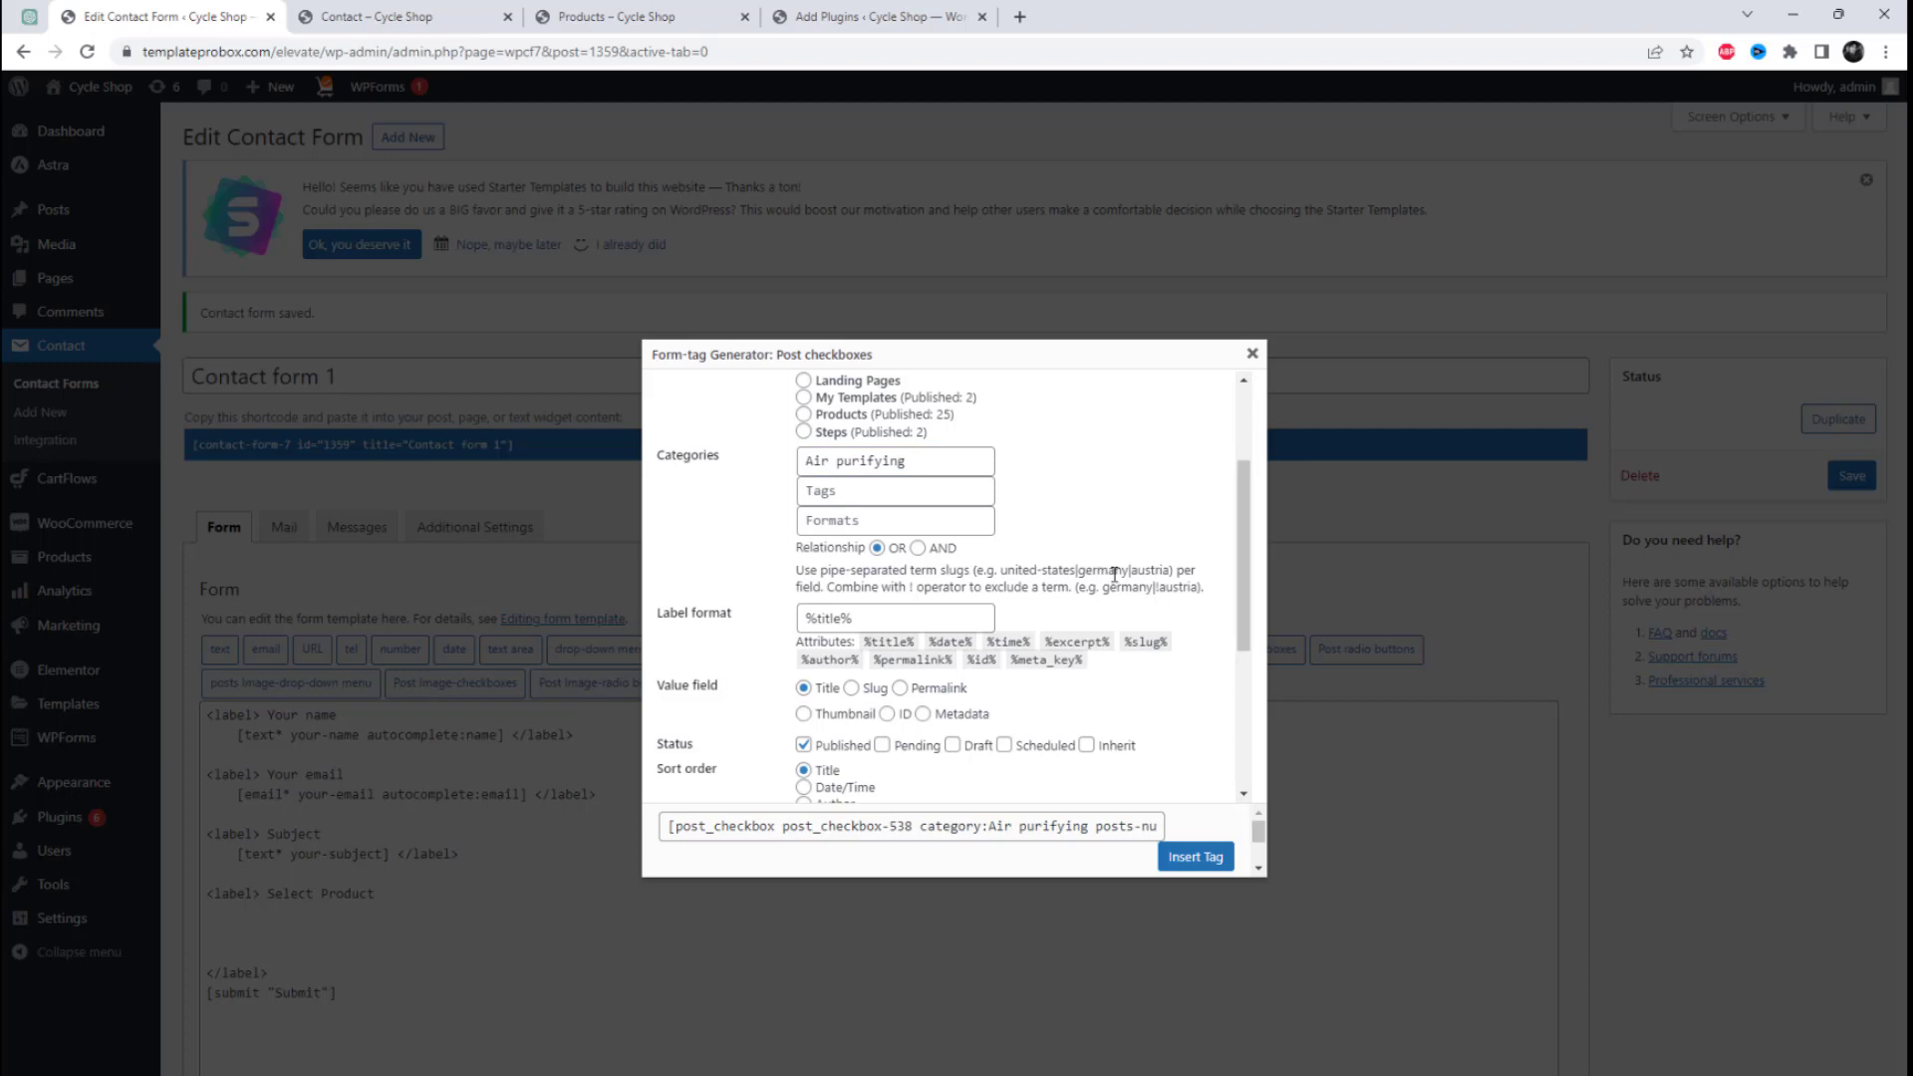
Step: Set the checkbox tag's post type to Products and its product category to Air purifying
{"action": "scroll", "coordinate": [1114, 575], "scroll_direction": "up", "scroll_amount": 2}
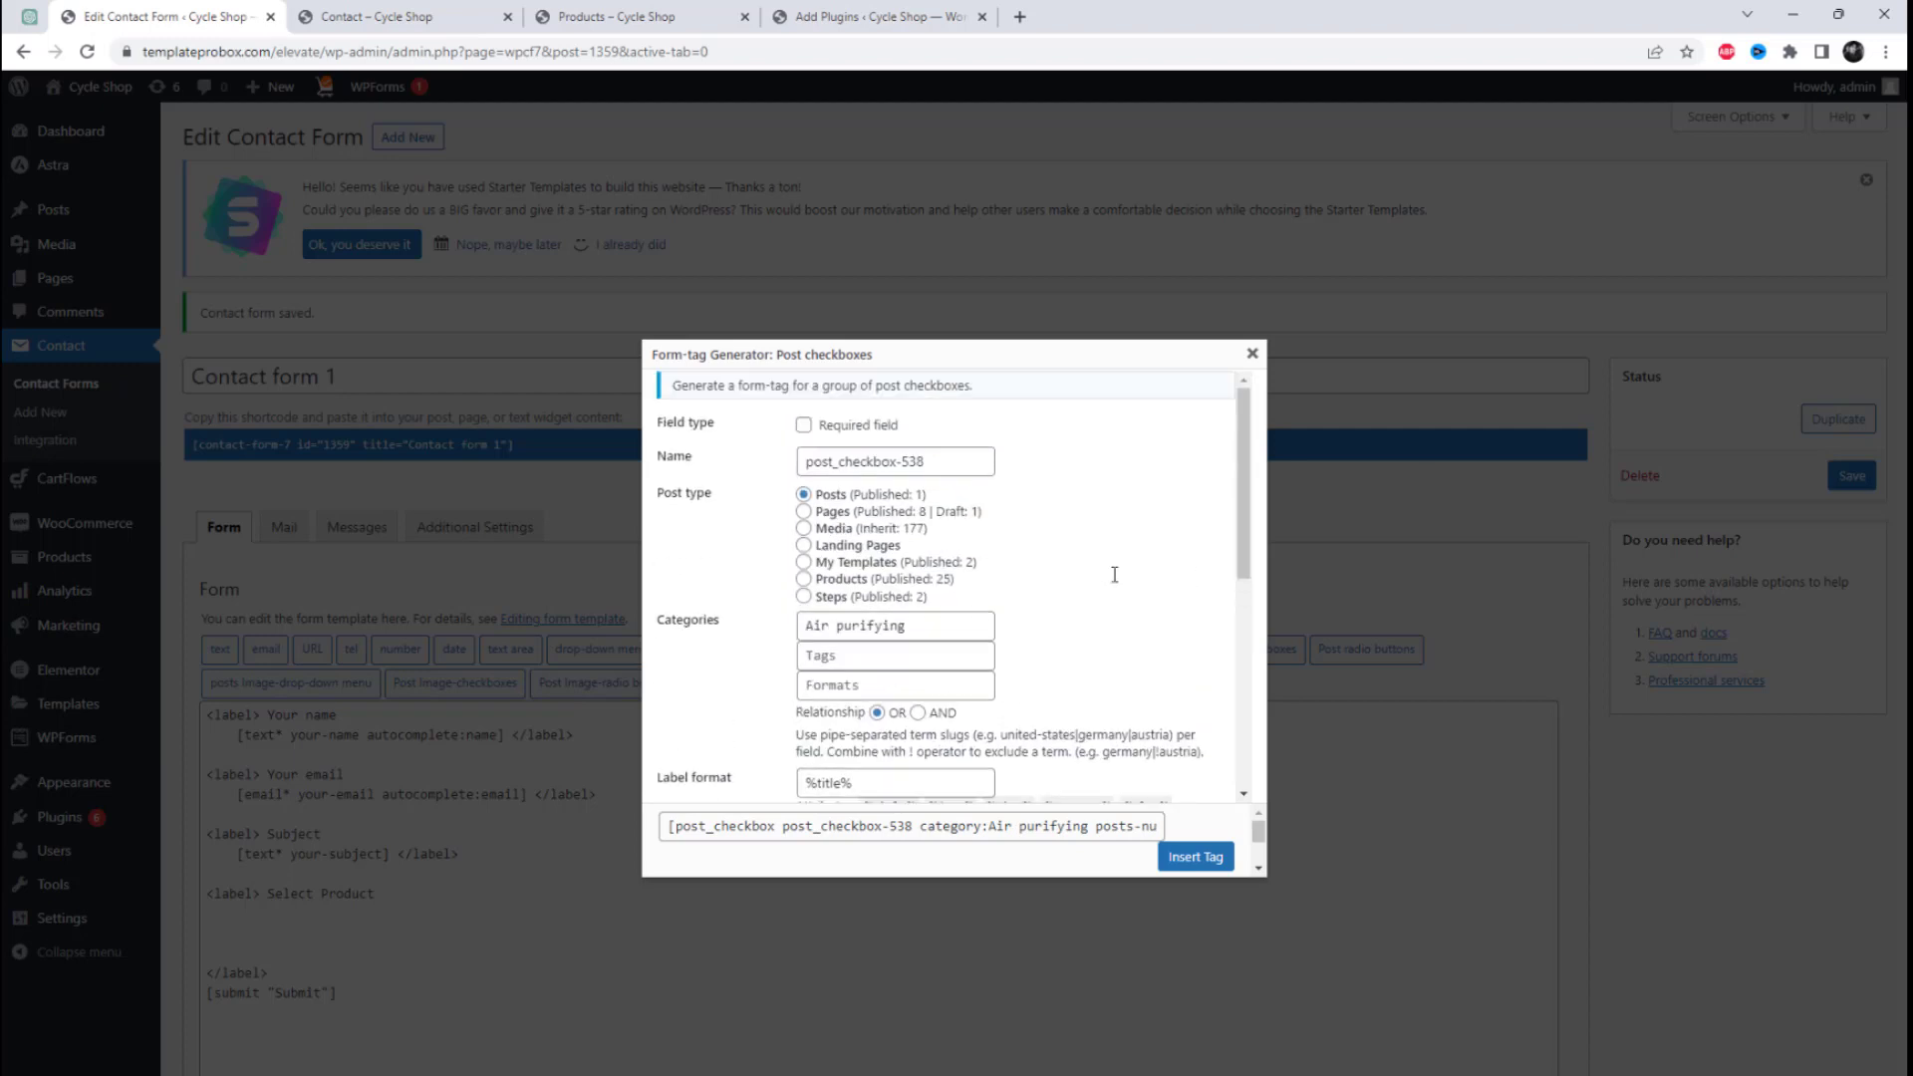
{"action": "left_click", "coordinate": [803, 579]}
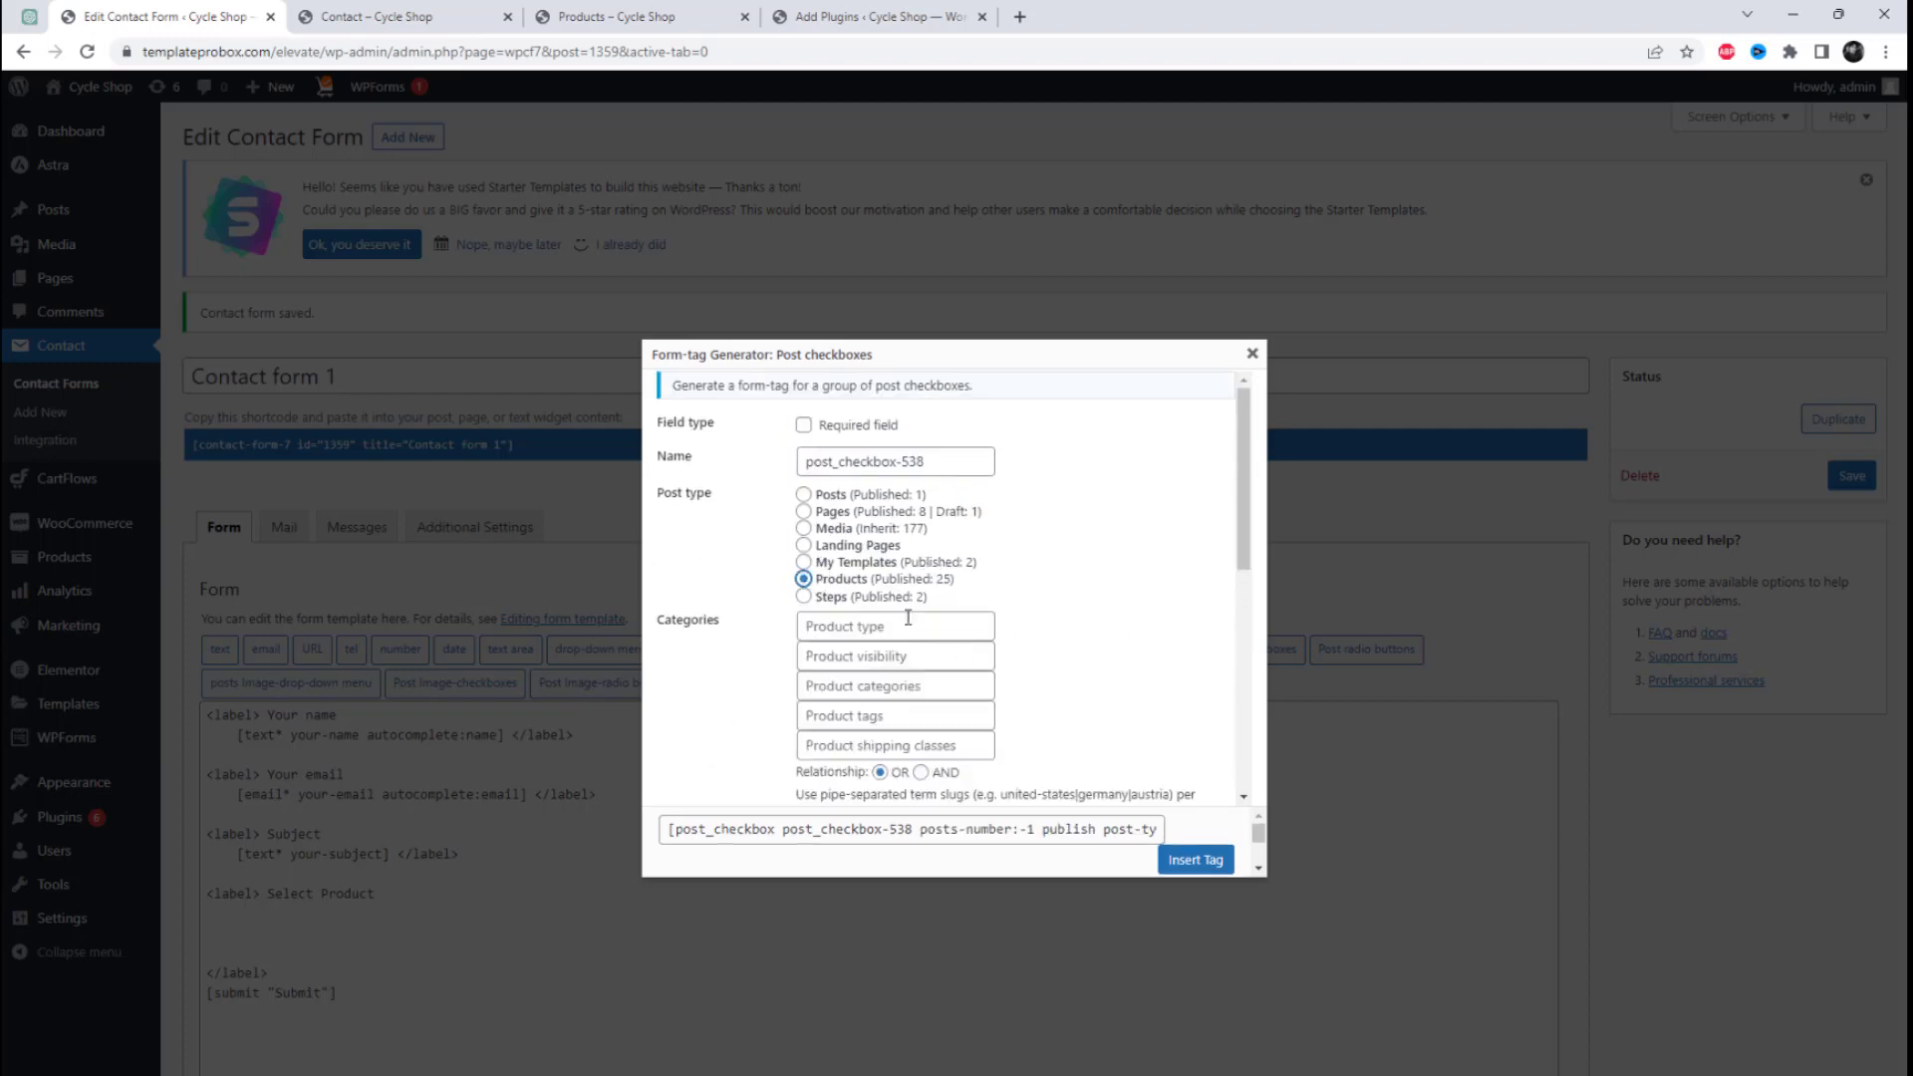
{"action": "left_click", "coordinate": [911, 687]}
{"action": "type", "text": "Air purifying"}
{"action": "left_click", "coordinate": [1164, 659]}
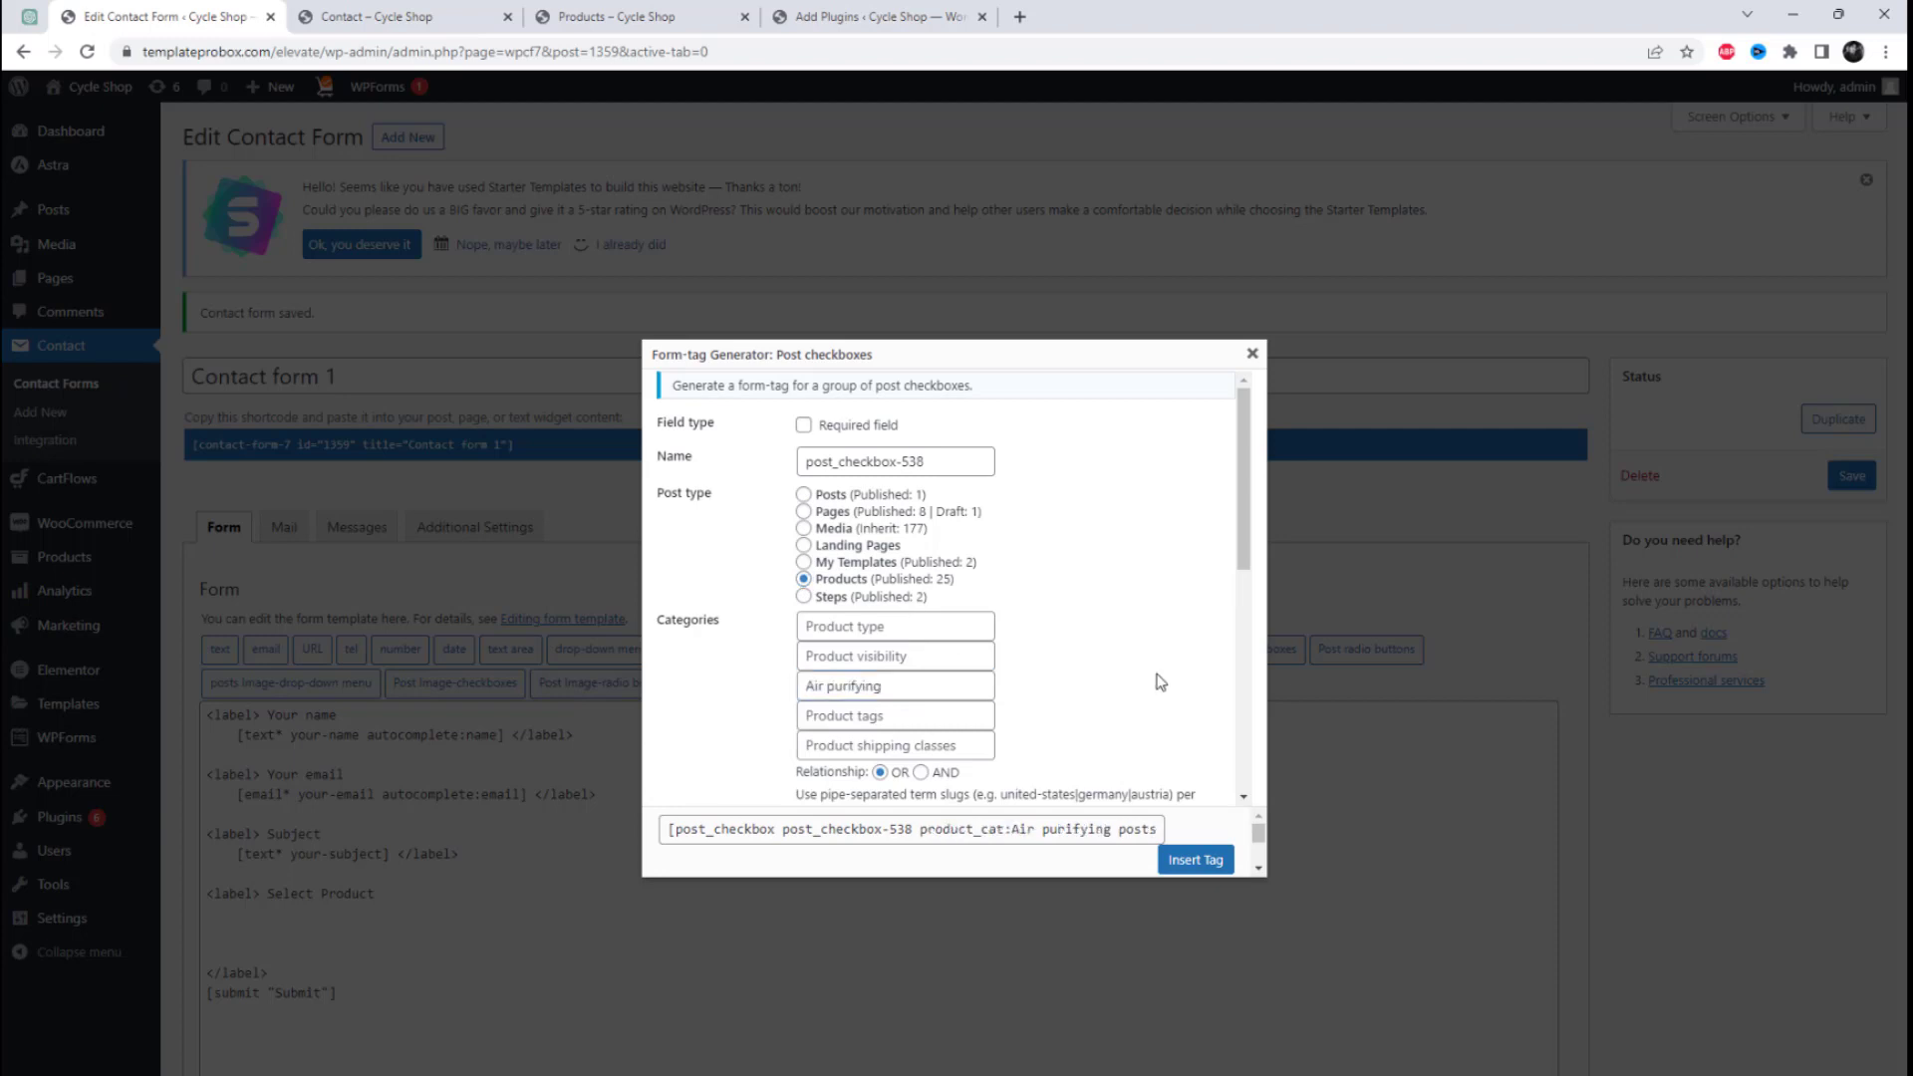
Step: Insert the generated post_checkbox tag under Select Product and save Contact form 1
{"action": "scroll", "coordinate": [1161, 682], "scroll_direction": "down", "scroll_amount": 3}
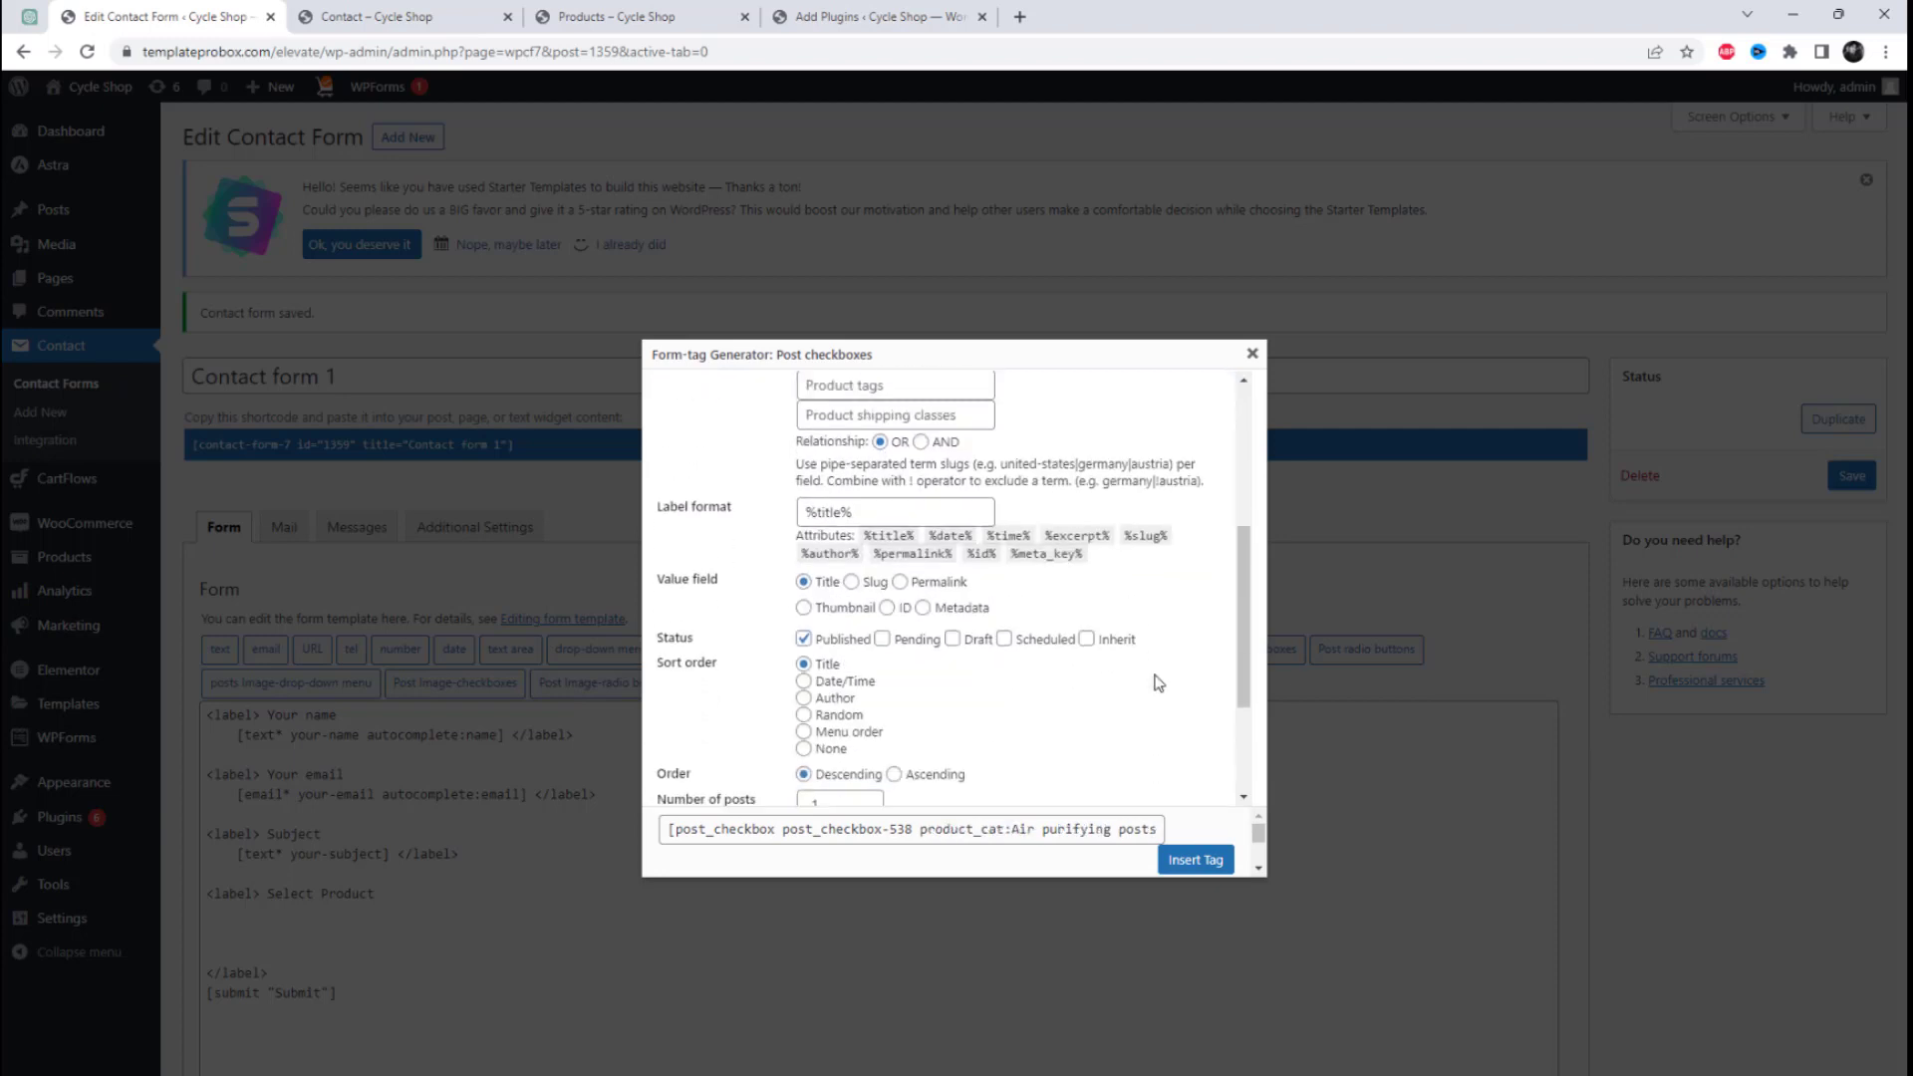
{"action": "scroll", "coordinate": [1109, 678], "scroll_direction": "down", "scroll_amount": 2}
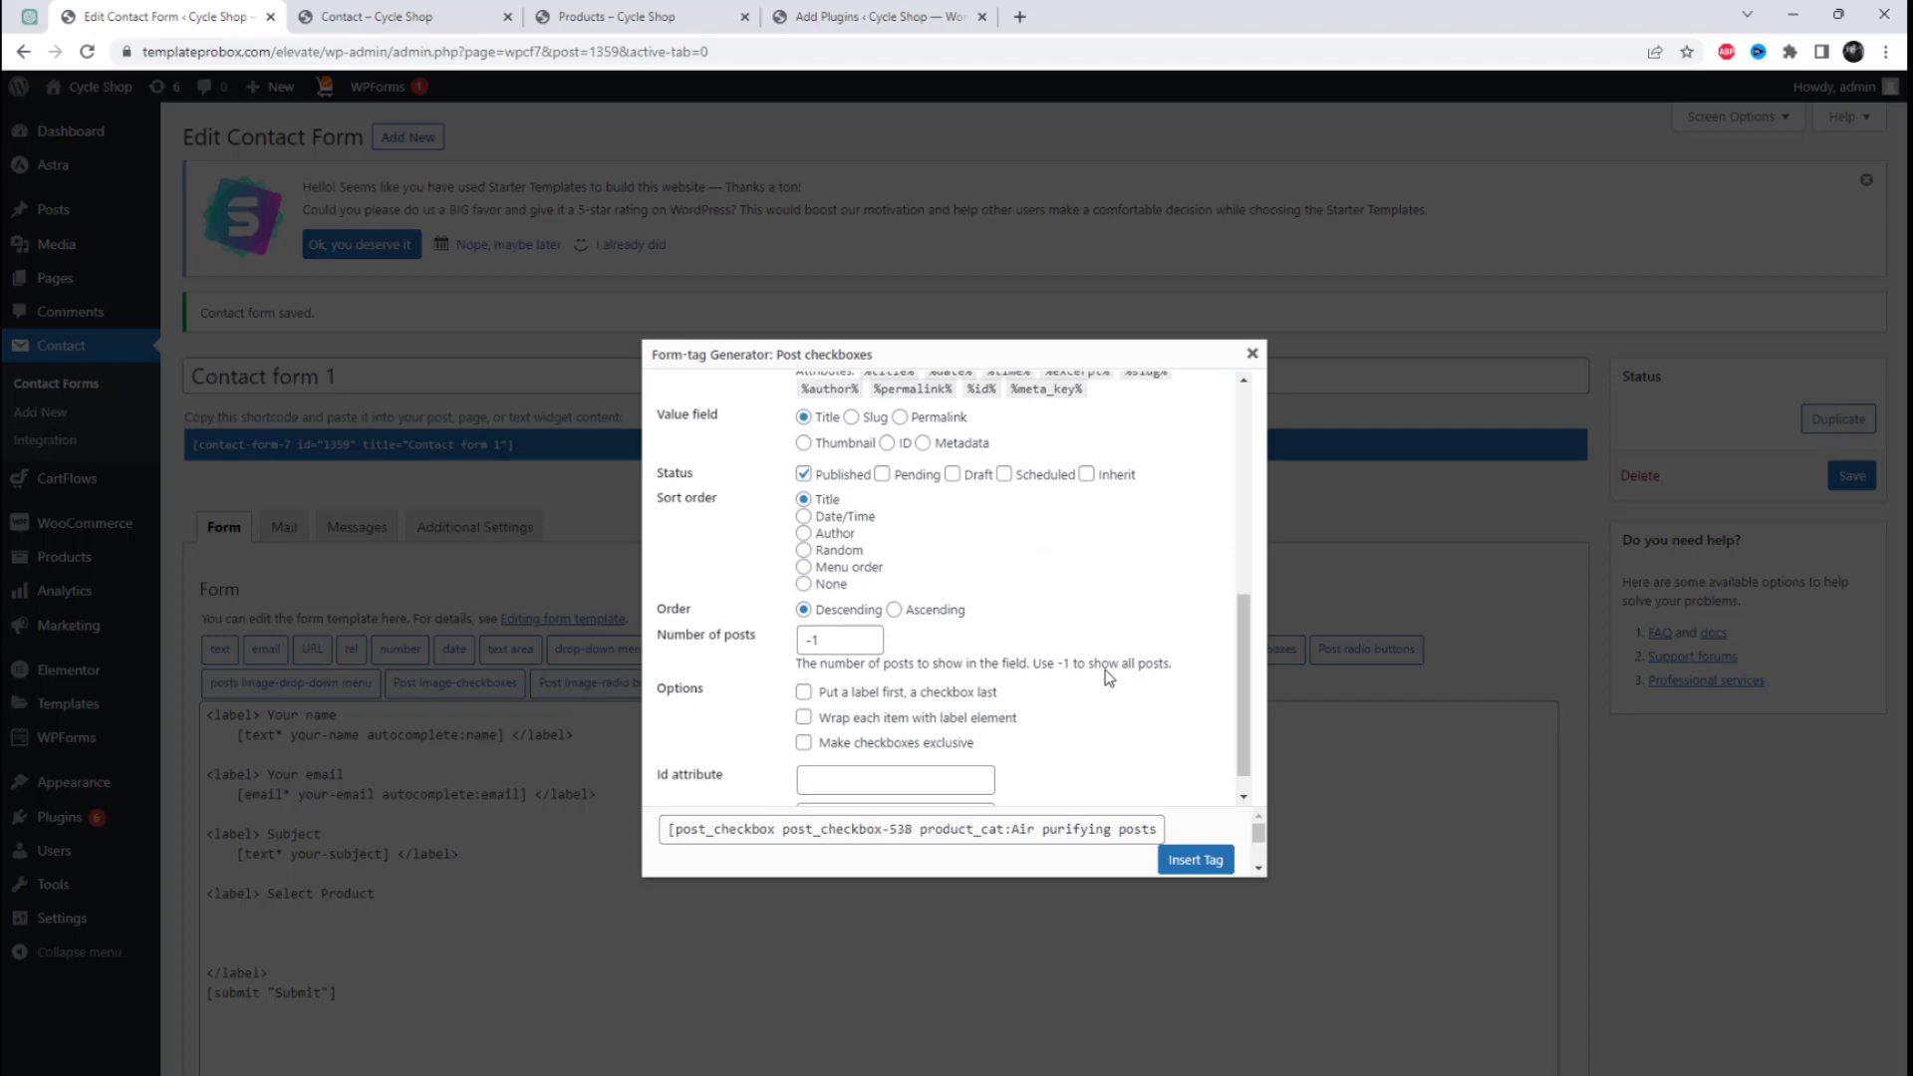
{"action": "scroll", "coordinate": [1104, 677], "scroll_direction": "down", "scroll_amount": 1}
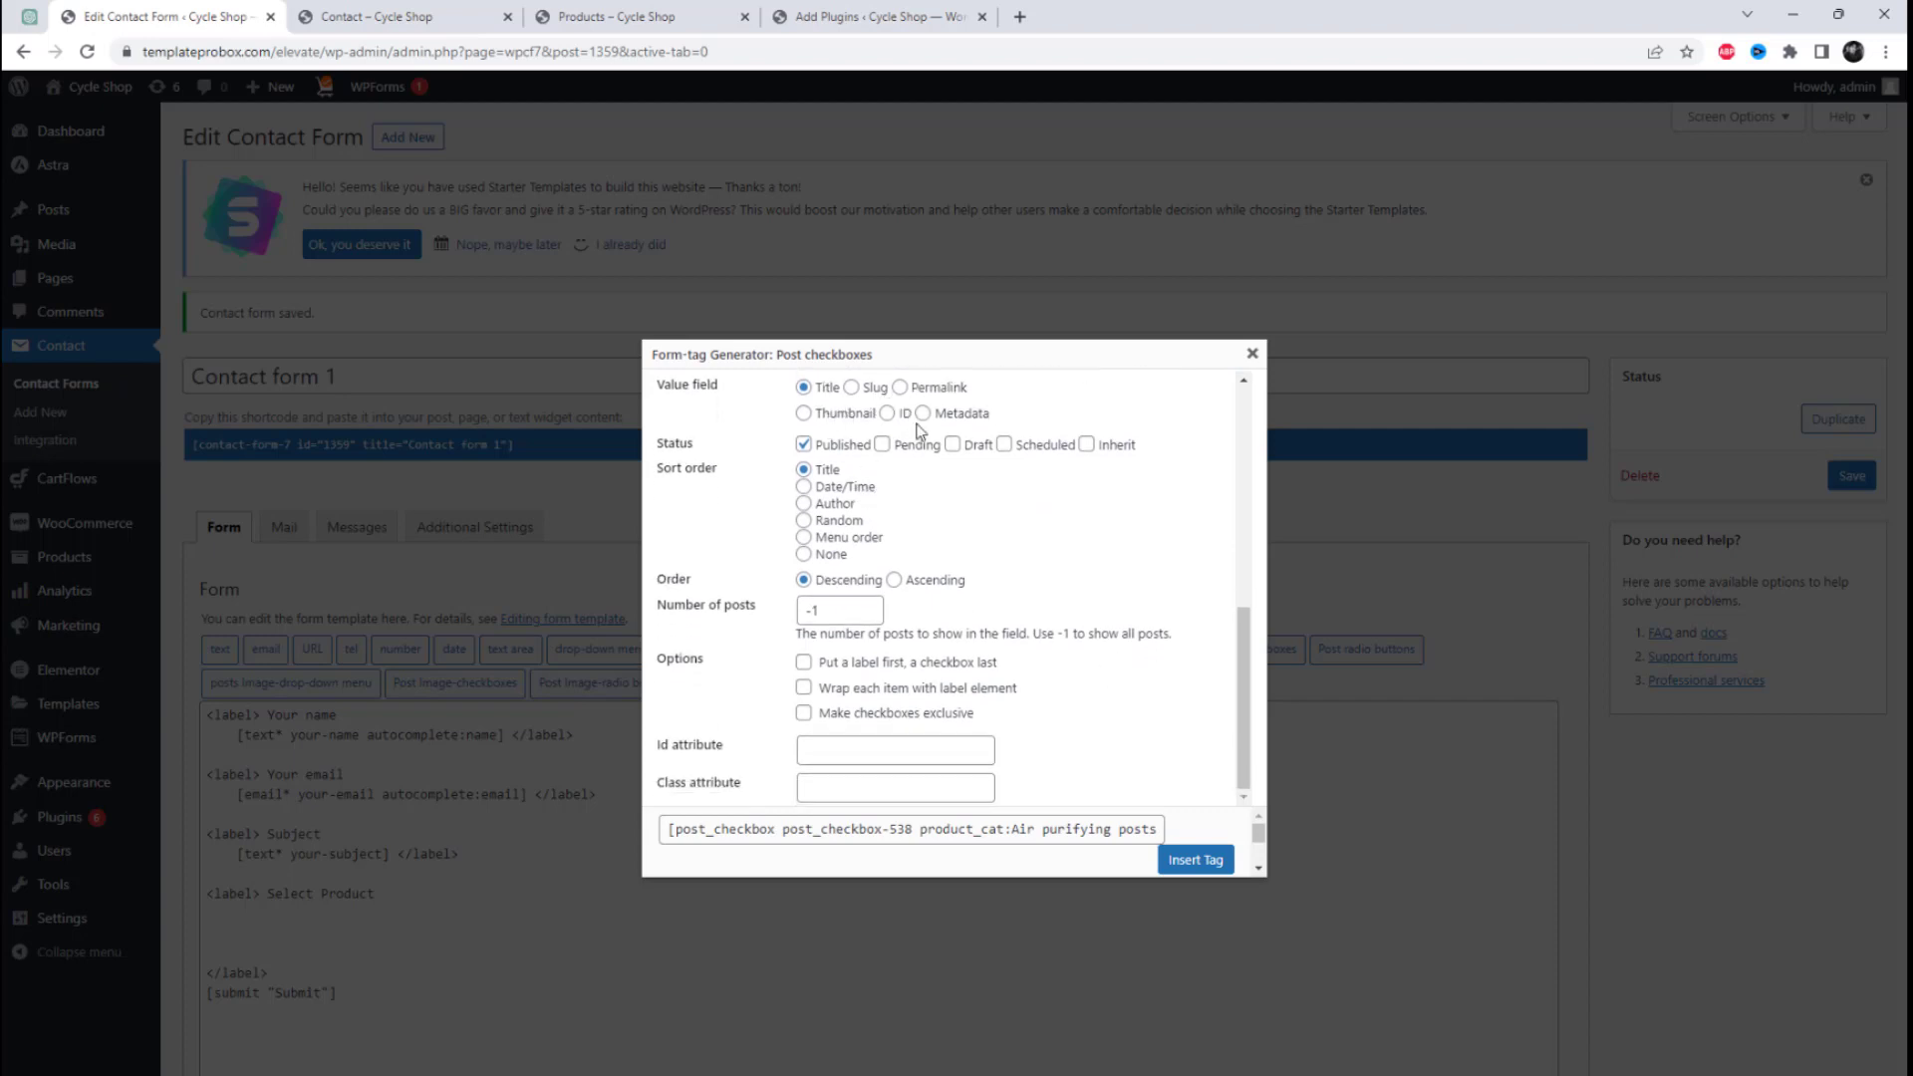
{"action": "left_click", "coordinate": [1178, 859]}
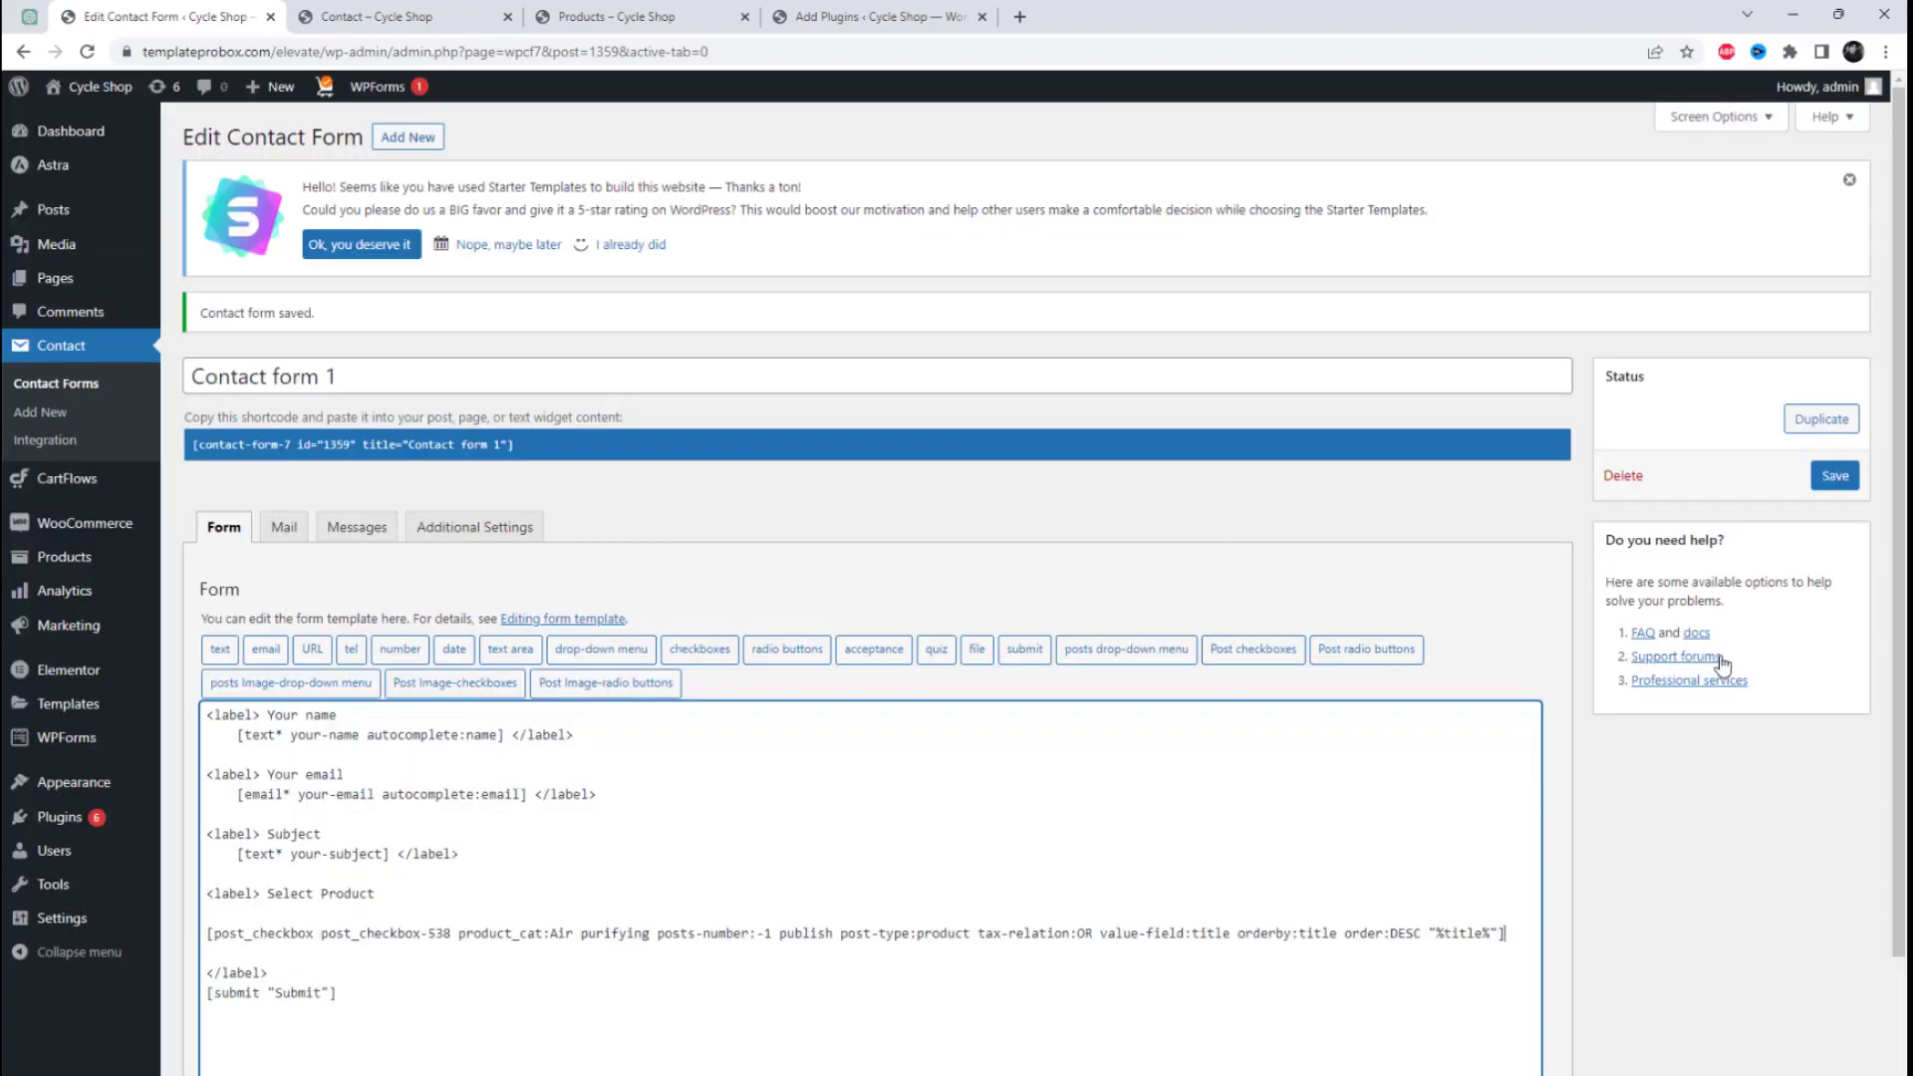
{"action": "left_click", "coordinate": [1845, 477]}
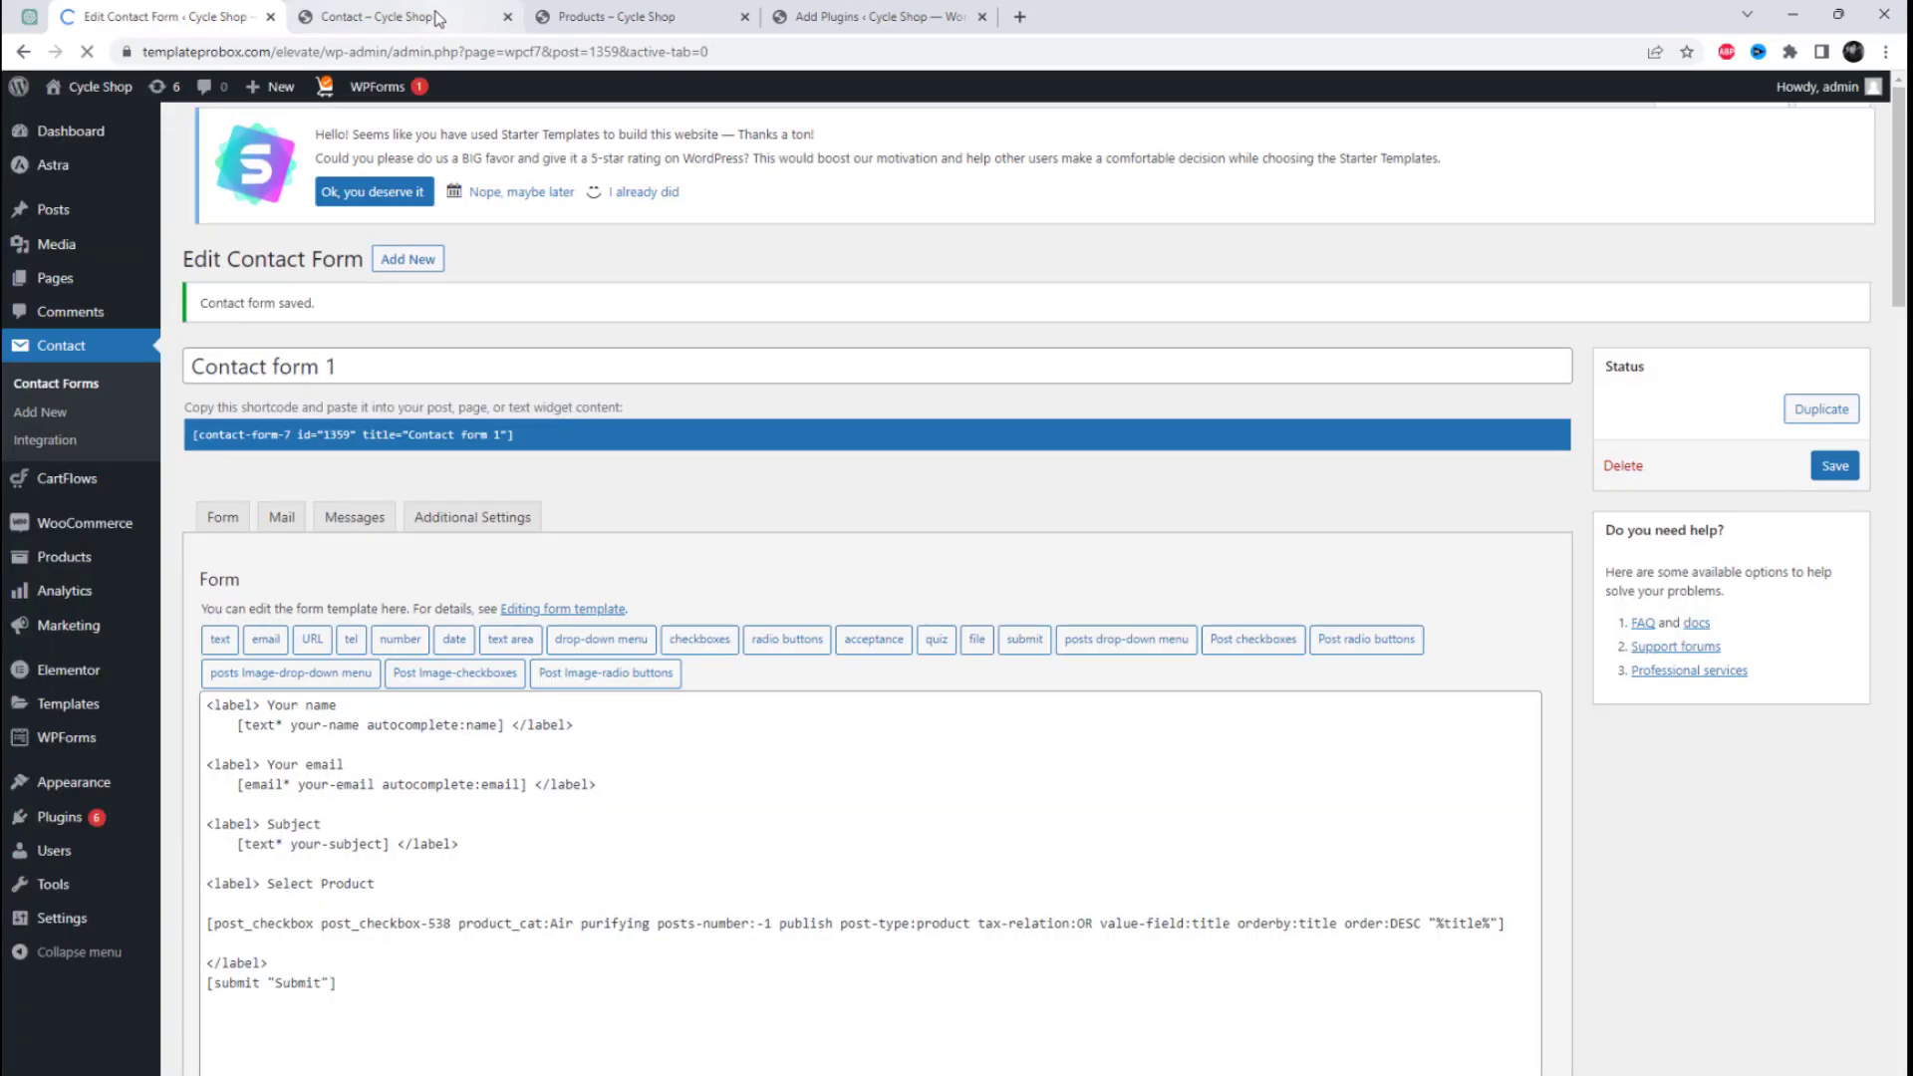
Step: Reload the site's Contact page and examine the Select Product checkboxes in the form
{"action": "left_click", "coordinate": [439, 16]}
{"action": "right_click", "coordinate": [939, 332]}
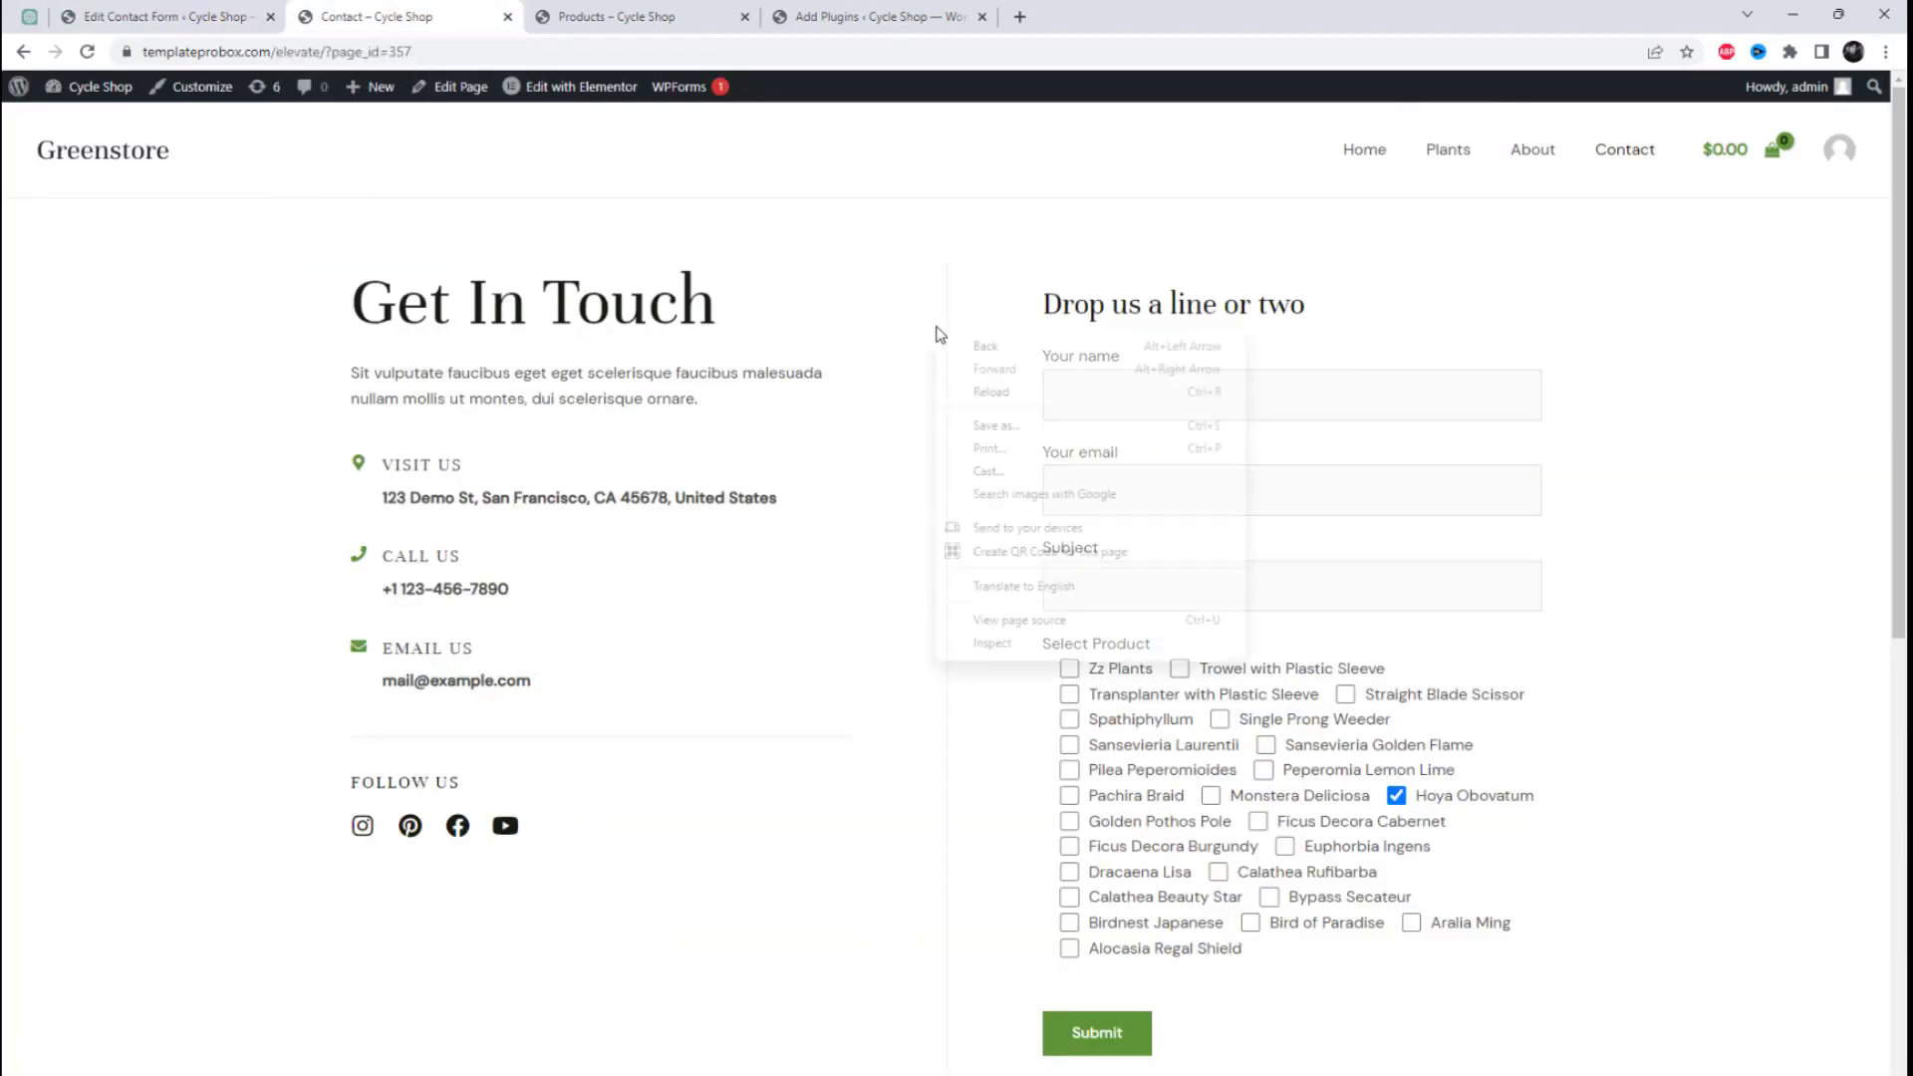
{"action": "left_click", "coordinate": [986, 389]}
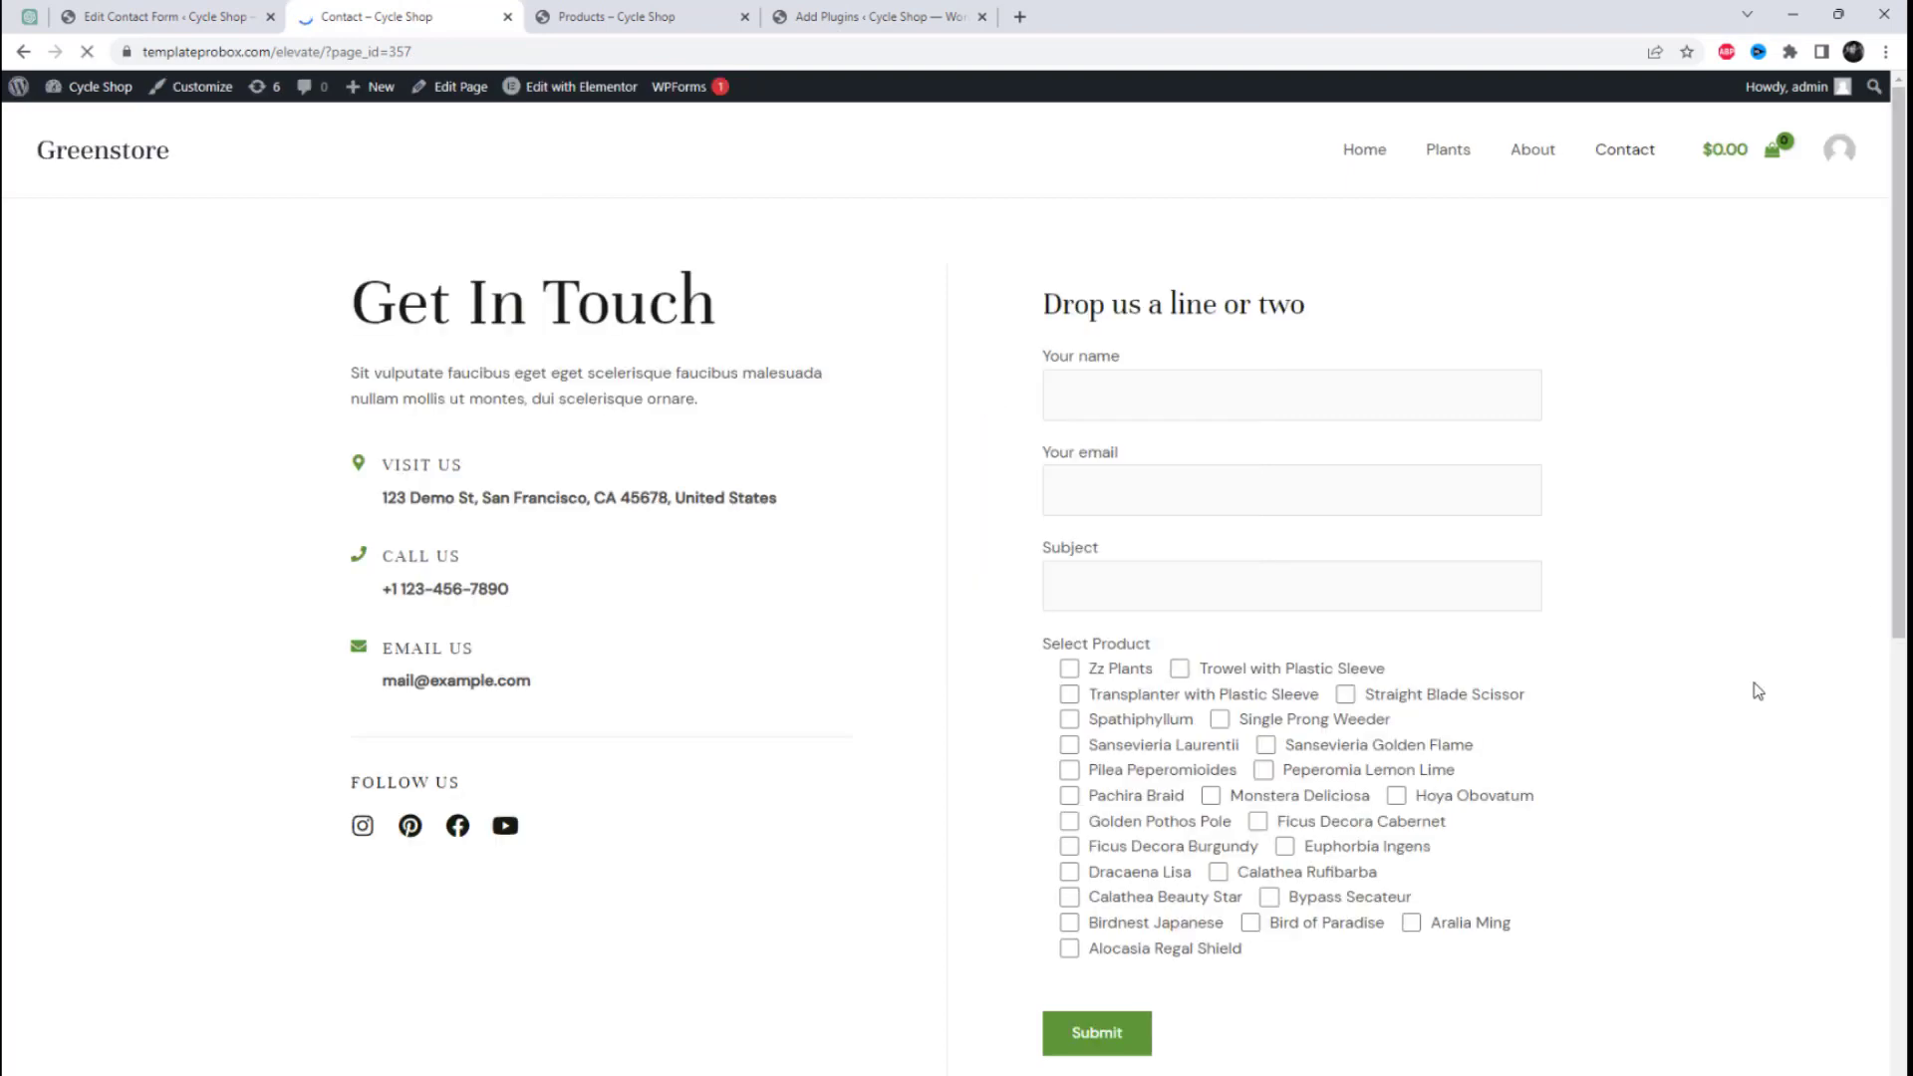
{"action": "scroll", "coordinate": [1754, 688], "scroll_direction": "down", "scroll_amount": 2}
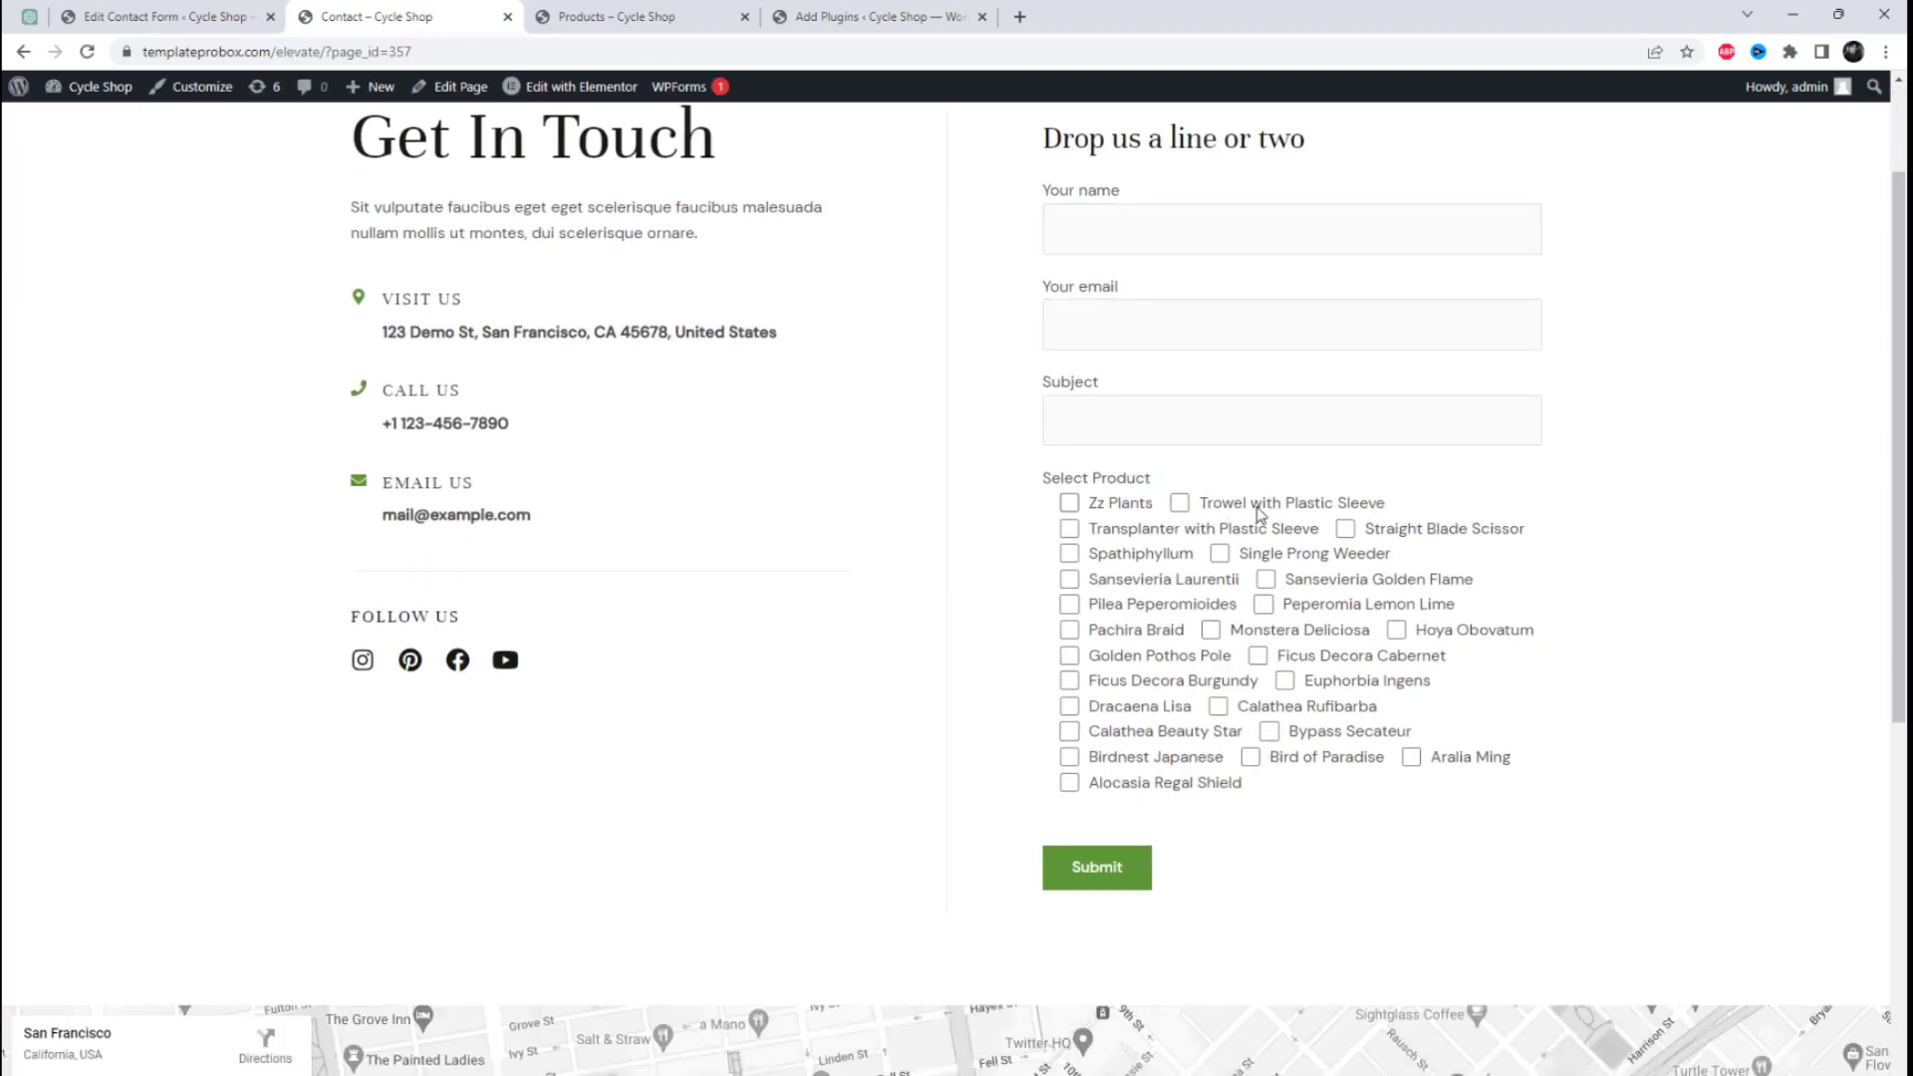
Step: Test multiple selection by ticking nine Select Product checkboxes, from Trowel with Plastic Sleeve through Euphorbia Ingens
{"action": "left_click_drag", "start_coordinate": [1259, 505], "coordinate": [1254, 504]}
{"action": "left_click", "coordinate": [1180, 505]}
{"action": "left_click", "coordinate": [1070, 504]}
{"action": "left_click", "coordinate": [1069, 529]}
{"action": "left_click", "coordinate": [1069, 579]}
{"action": "left_click", "coordinate": [1265, 579]}
{"action": "left_click", "coordinate": [1263, 604]}
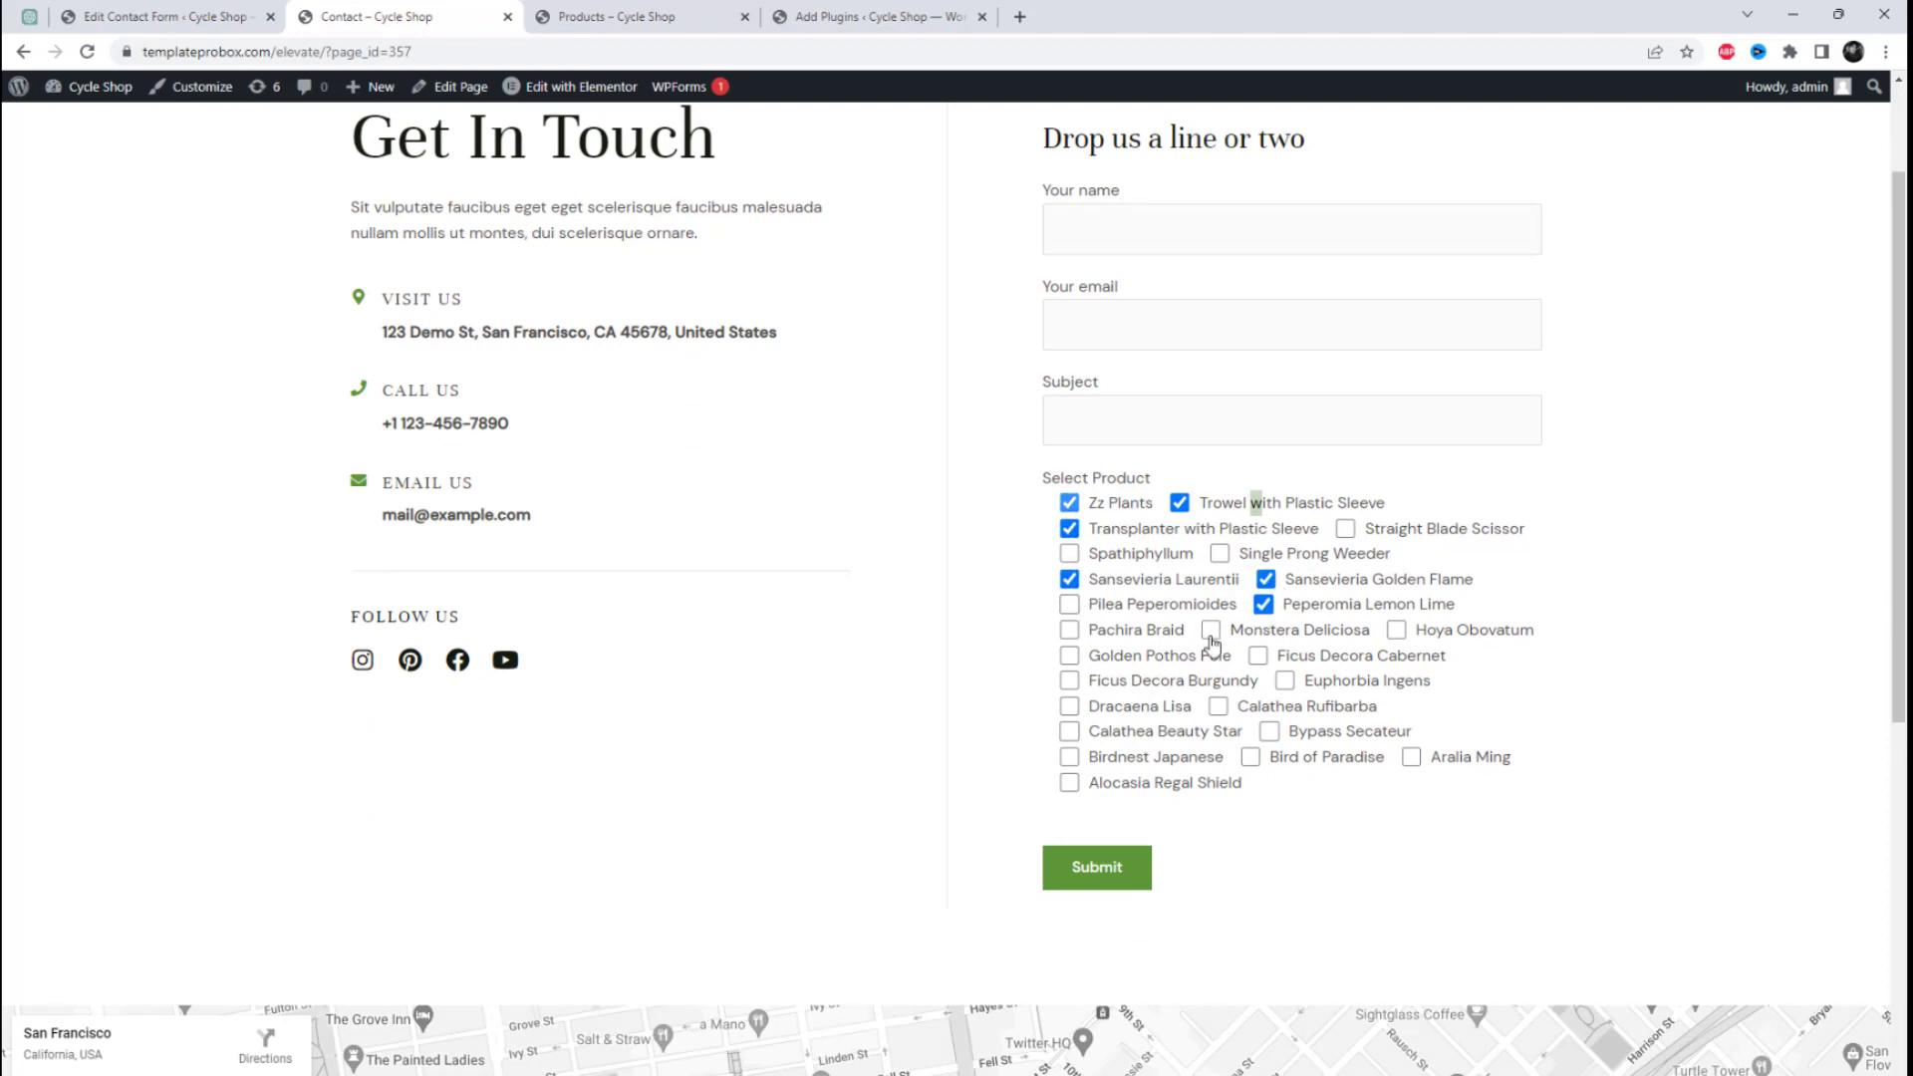
{"action": "left_click", "coordinate": [1210, 630]}
{"action": "left_click", "coordinate": [1258, 655]}
{"action": "left_click", "coordinate": [1285, 680]}
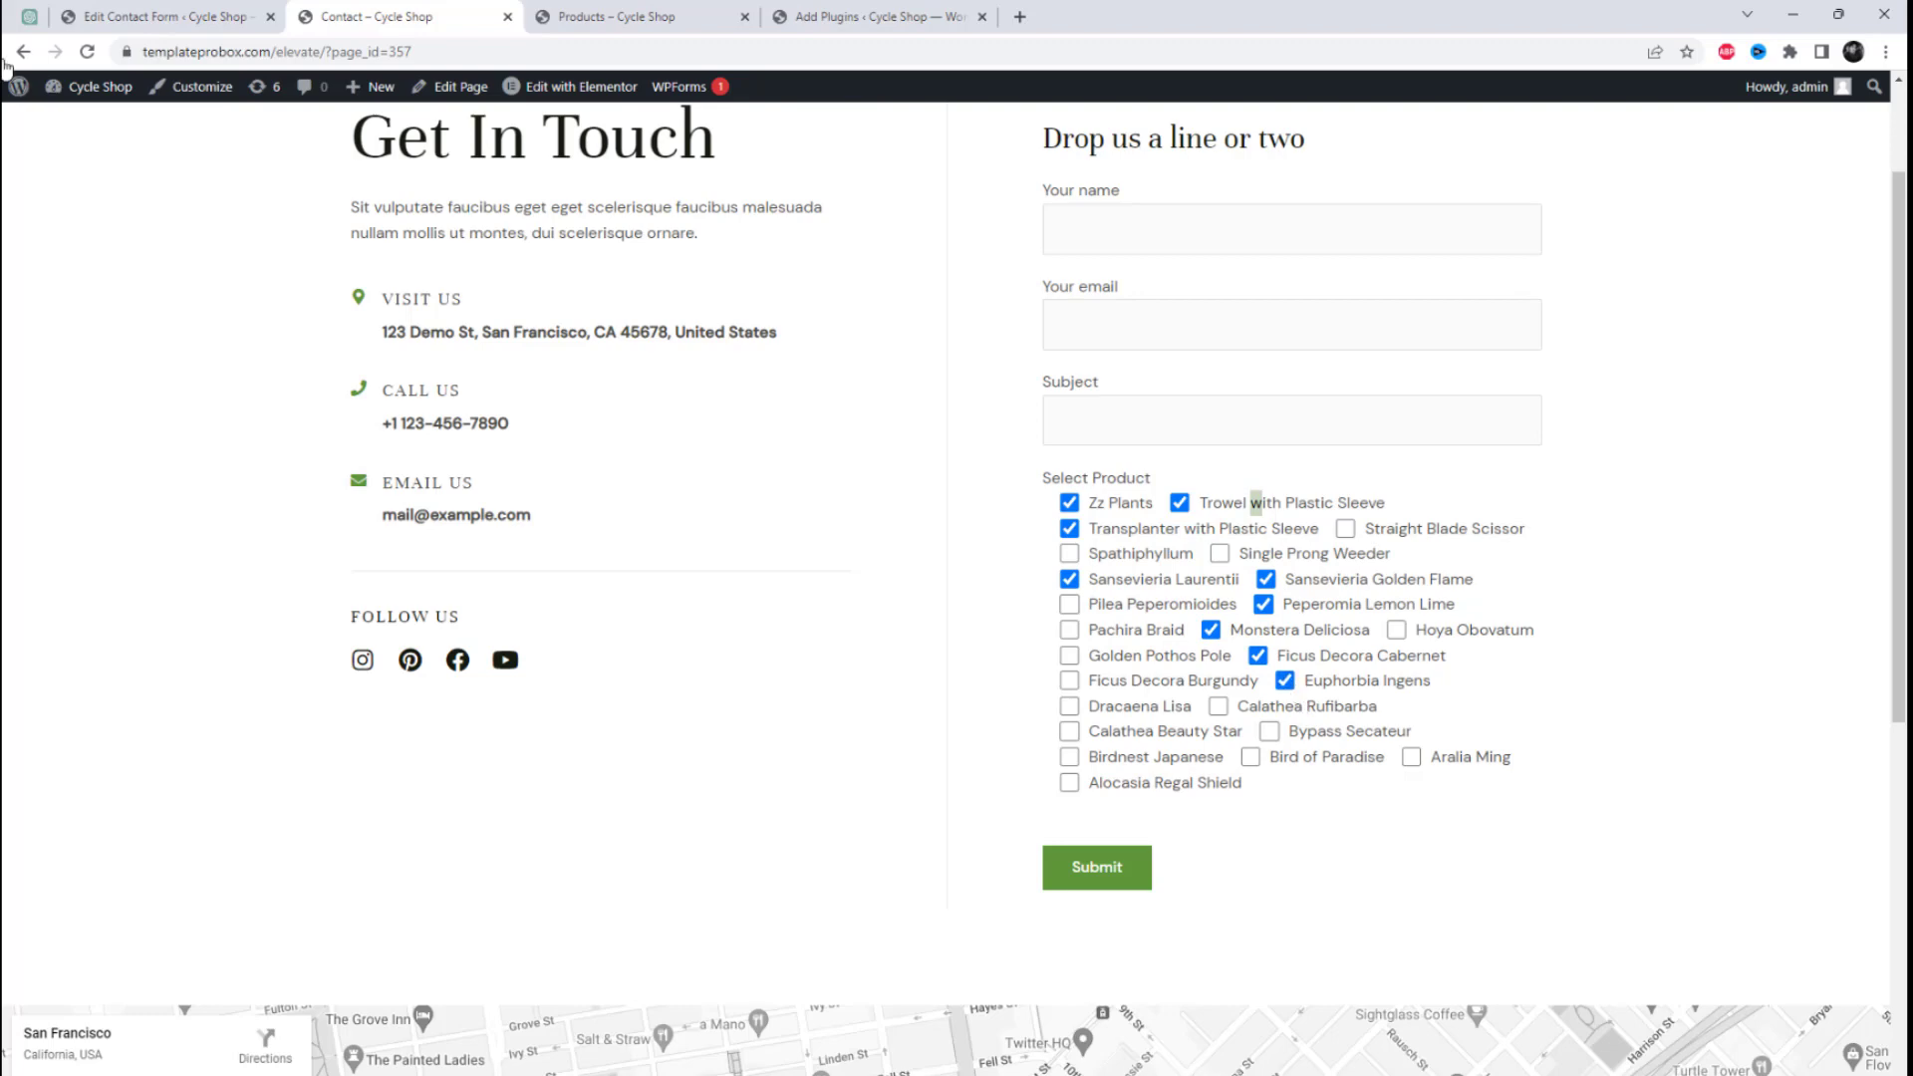
Step: Copy the [post_checkbox-538] mail-tag into Contact form 1's mail template, on its own line between Message Body: and [your-message]
{"action": "left_click", "coordinate": [44, 18]}
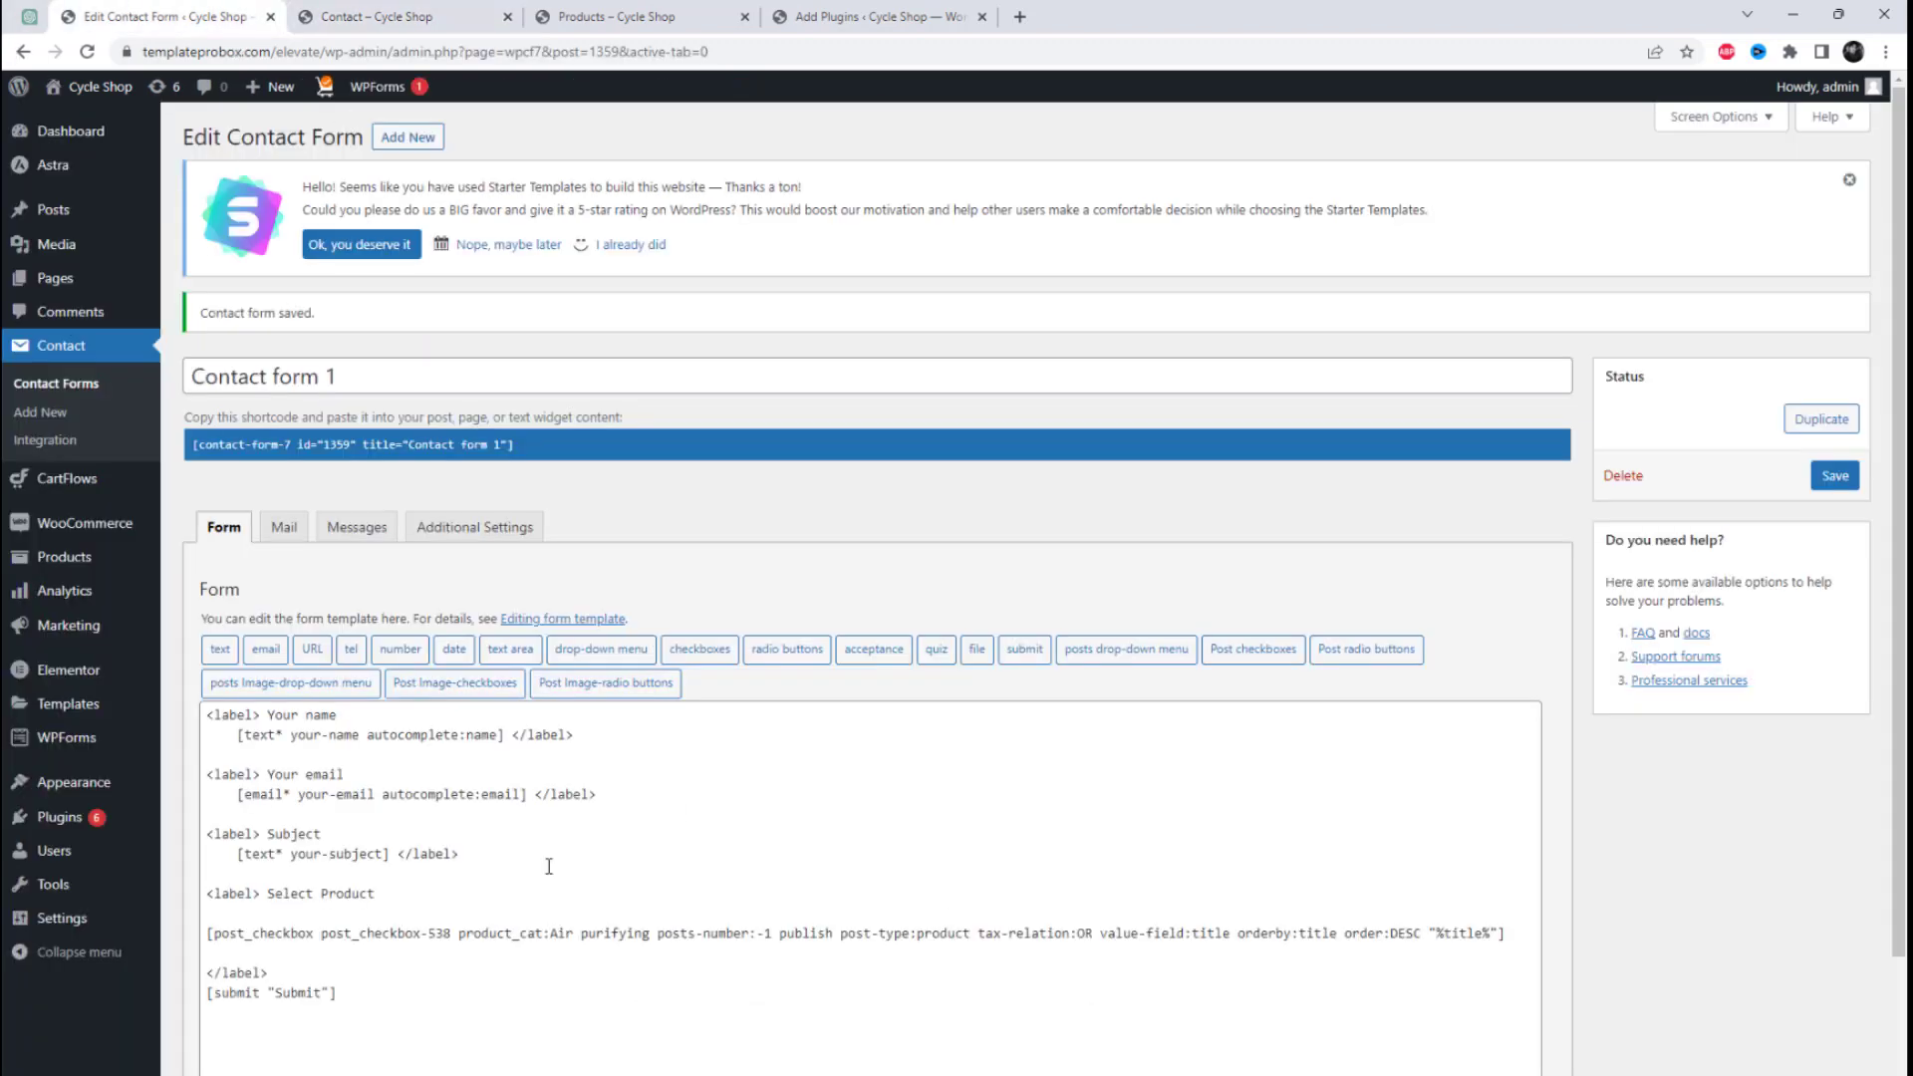
{"action": "left_click", "coordinate": [284, 527]}
{"action": "left_click_drag", "start_coordinate": [496, 658], "coordinate": [628, 661]}
{"action": "key", "text": "ctrl+c"}
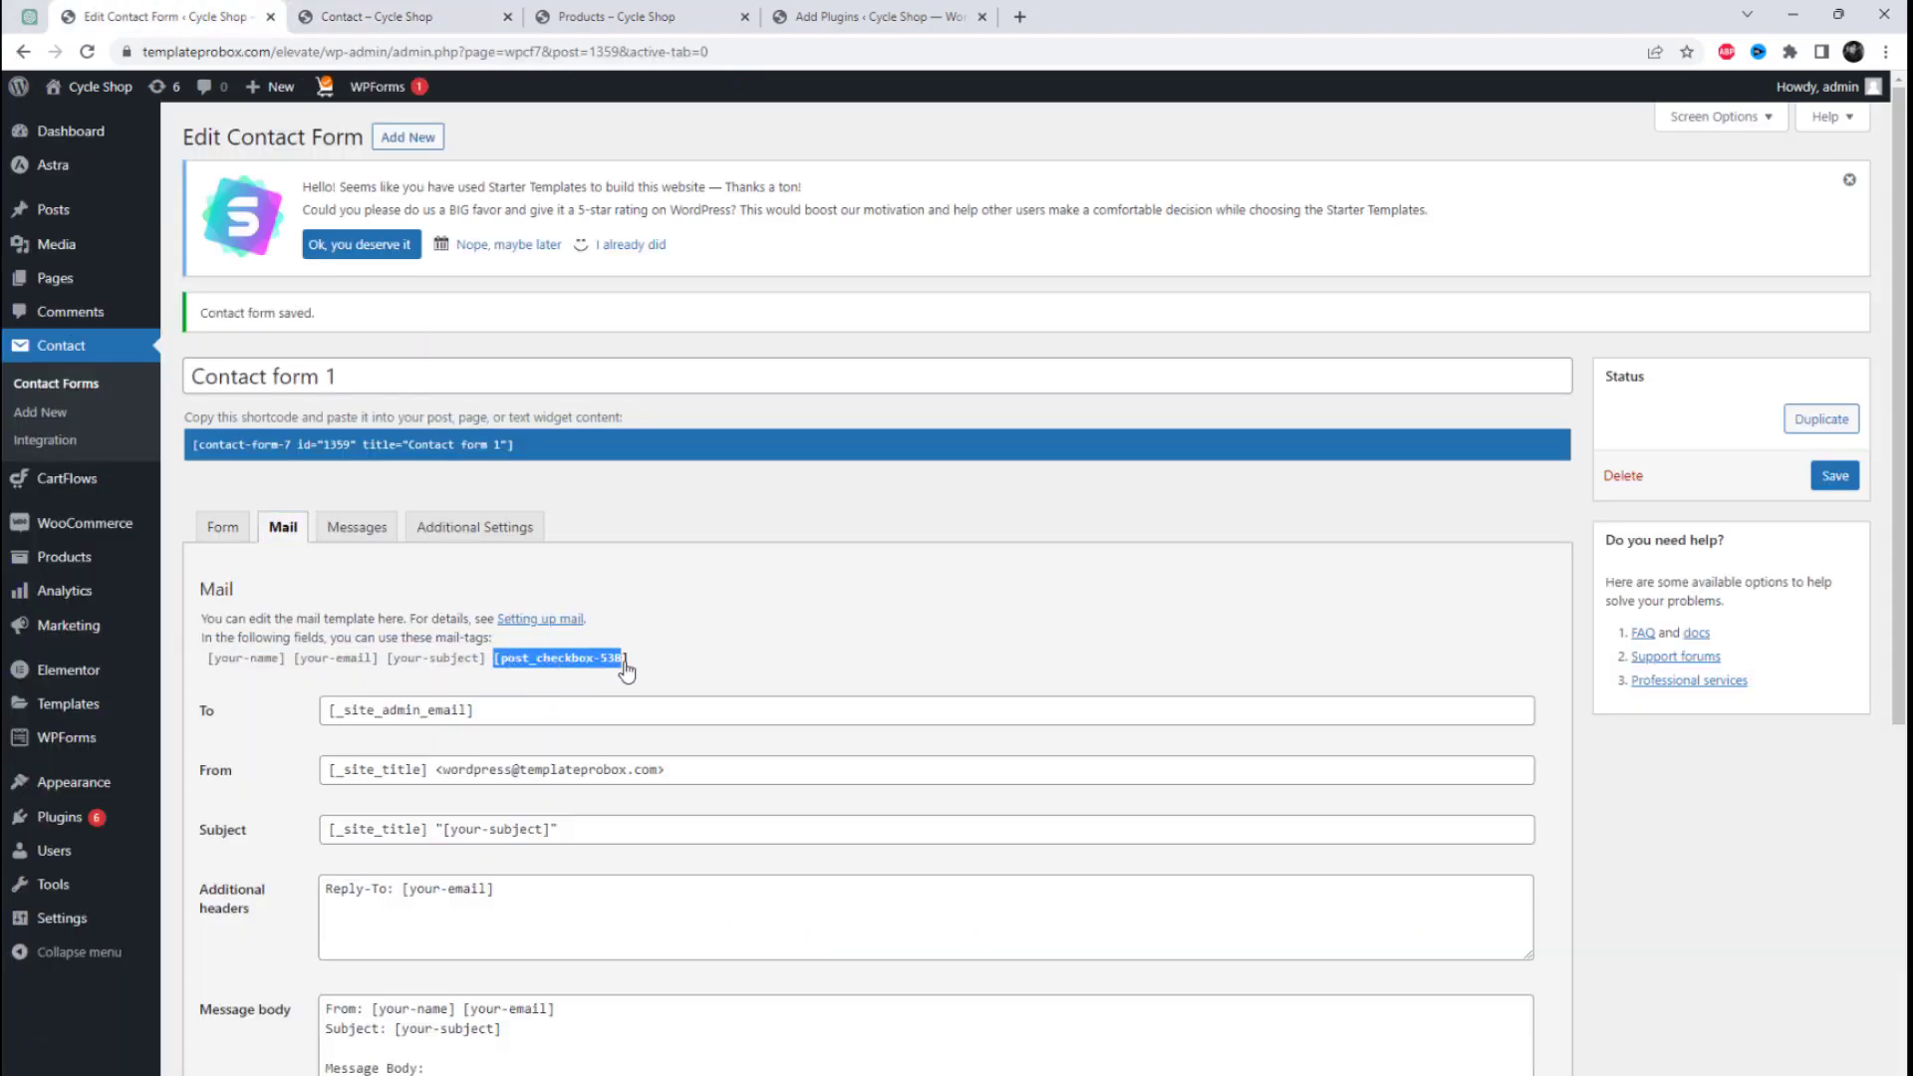
{"action": "scroll", "coordinate": [845, 794], "scroll_direction": "down", "scroll_amount": 3}
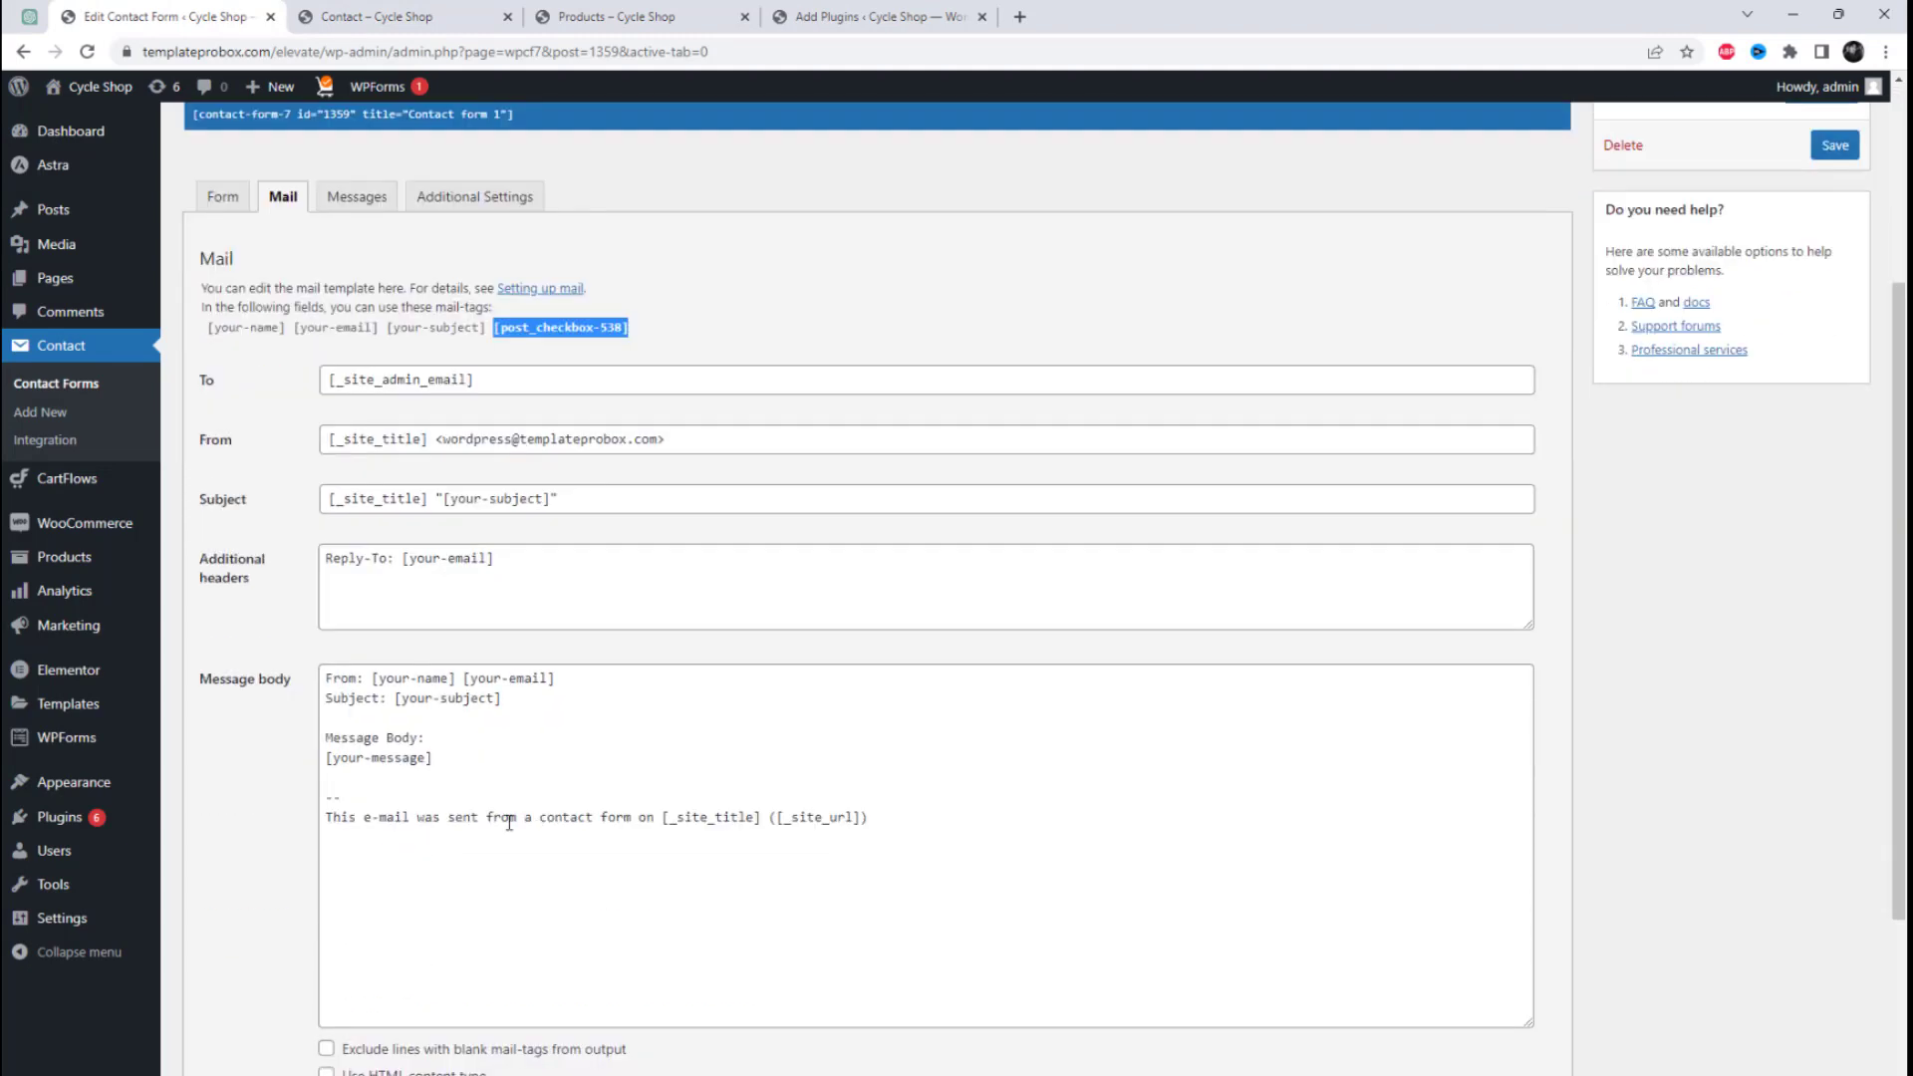
{"action": "left_click", "coordinate": [479, 736]}
{"action": "key", "text": "Return"}
{"action": "key", "text": "Return"}
{"action": "key", "text": "ctrl+v"}
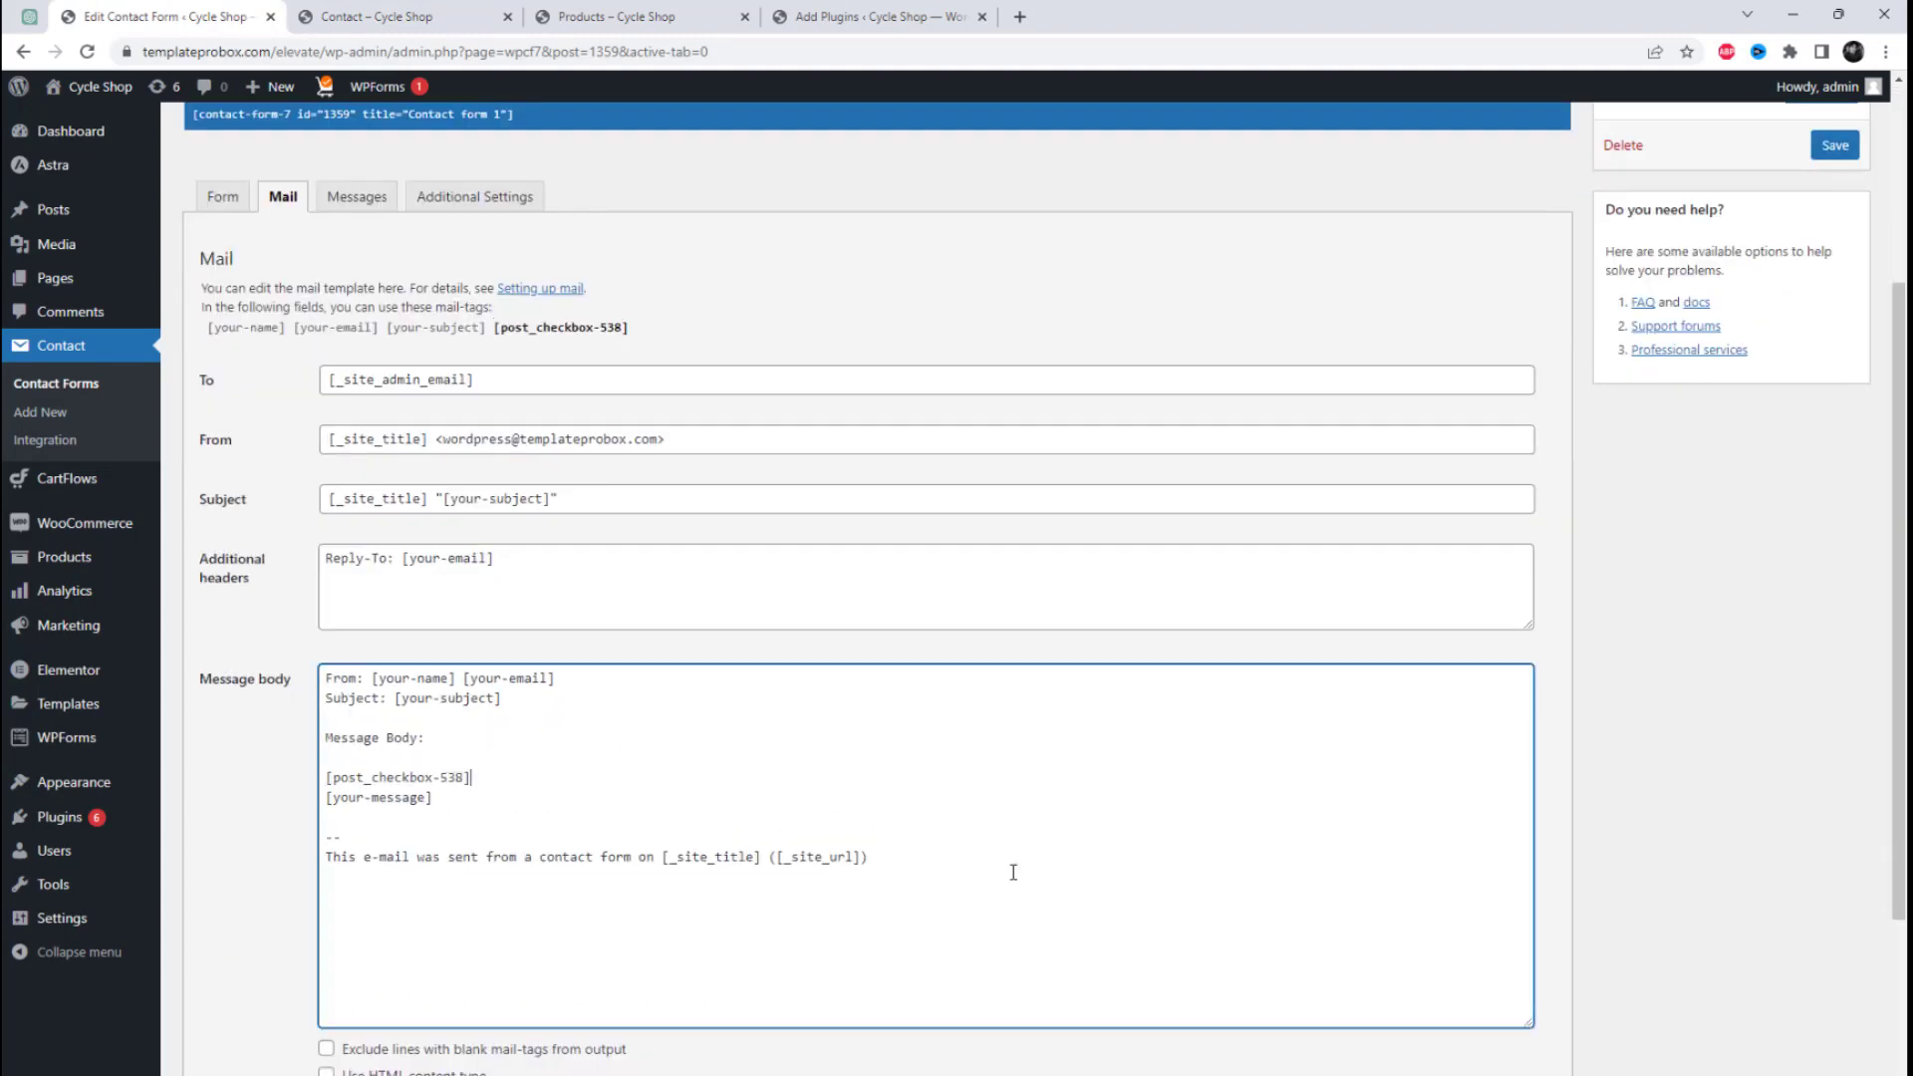
{"action": "key", "text": "Return"}
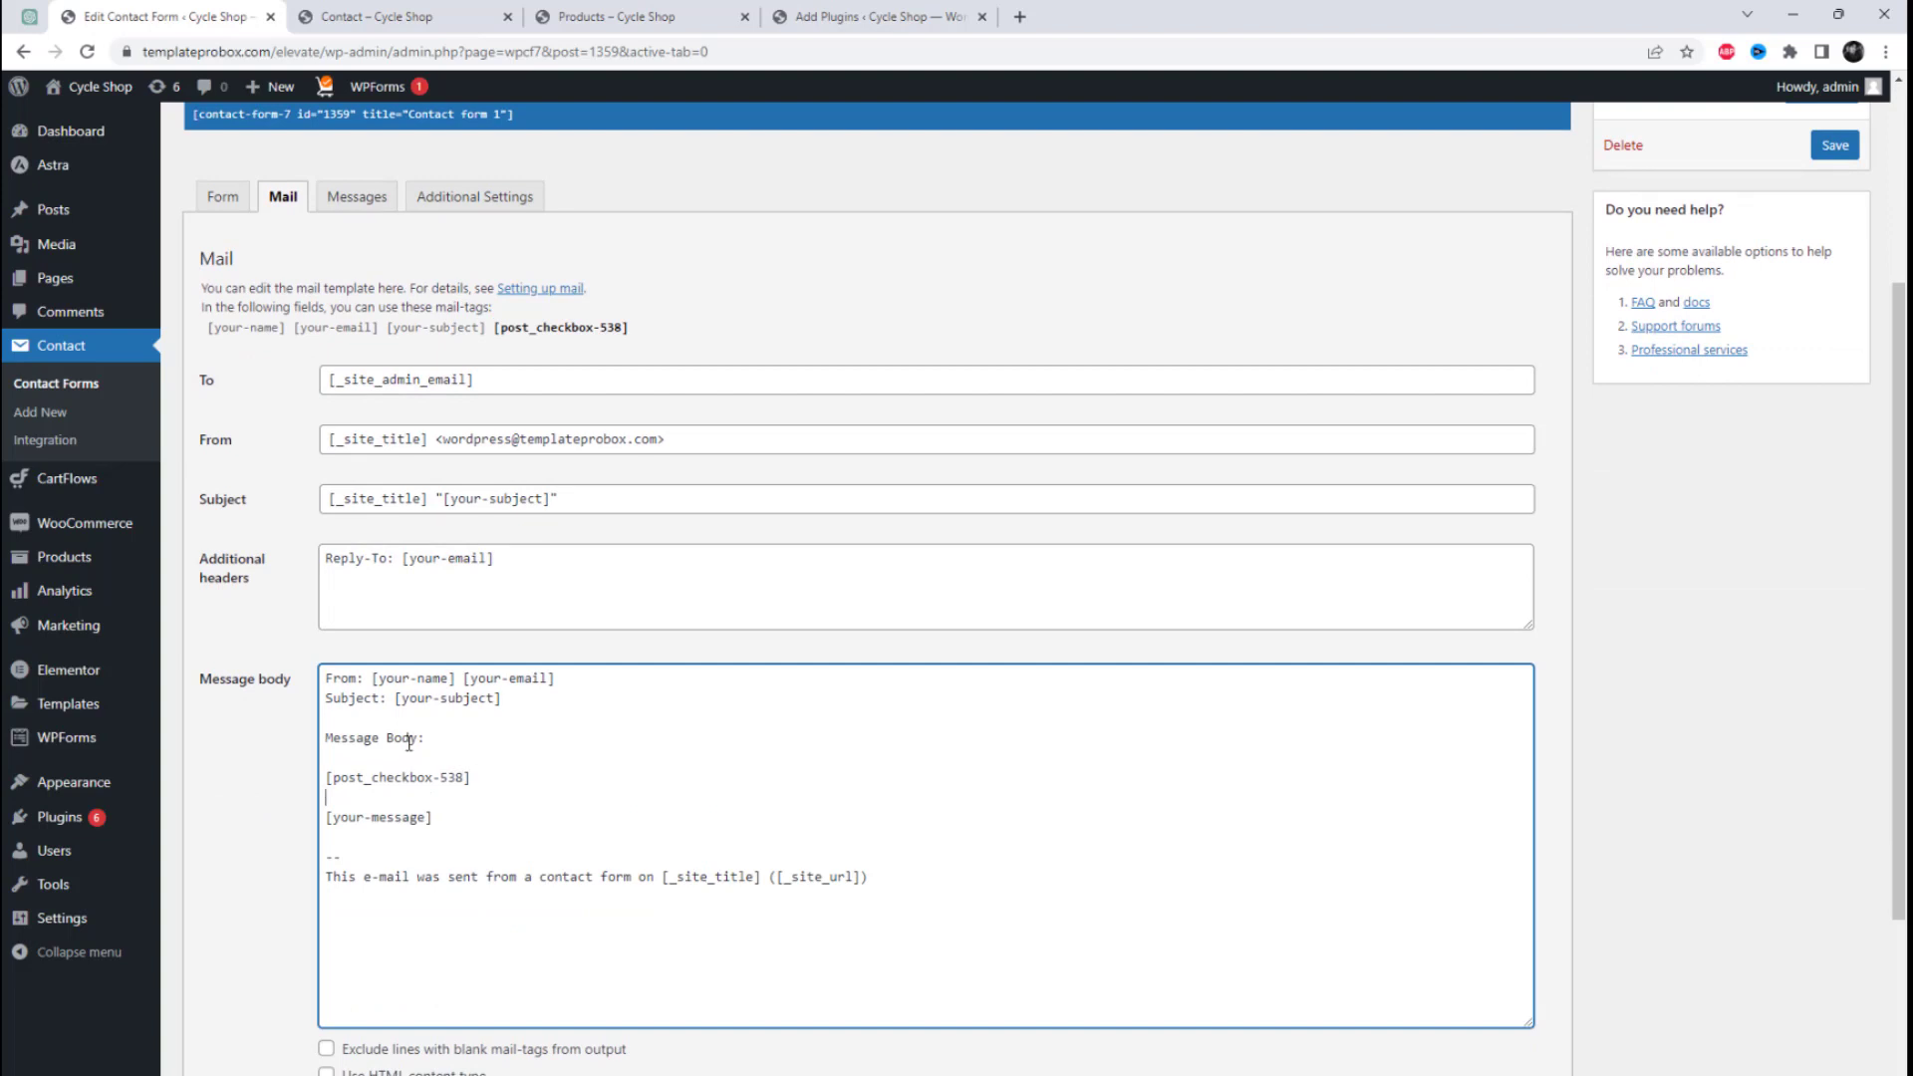
Step: Change the Message Body heading in the mail template to Product List and save the contact form
{"action": "double_click", "coordinate": [364, 738]}
{"action": "type", "text": "Product"}
{"action": "double_click", "coordinate": [404, 737]}
{"action": "type", "text": "List:"}
{"action": "left_click", "coordinate": [1835, 146]}
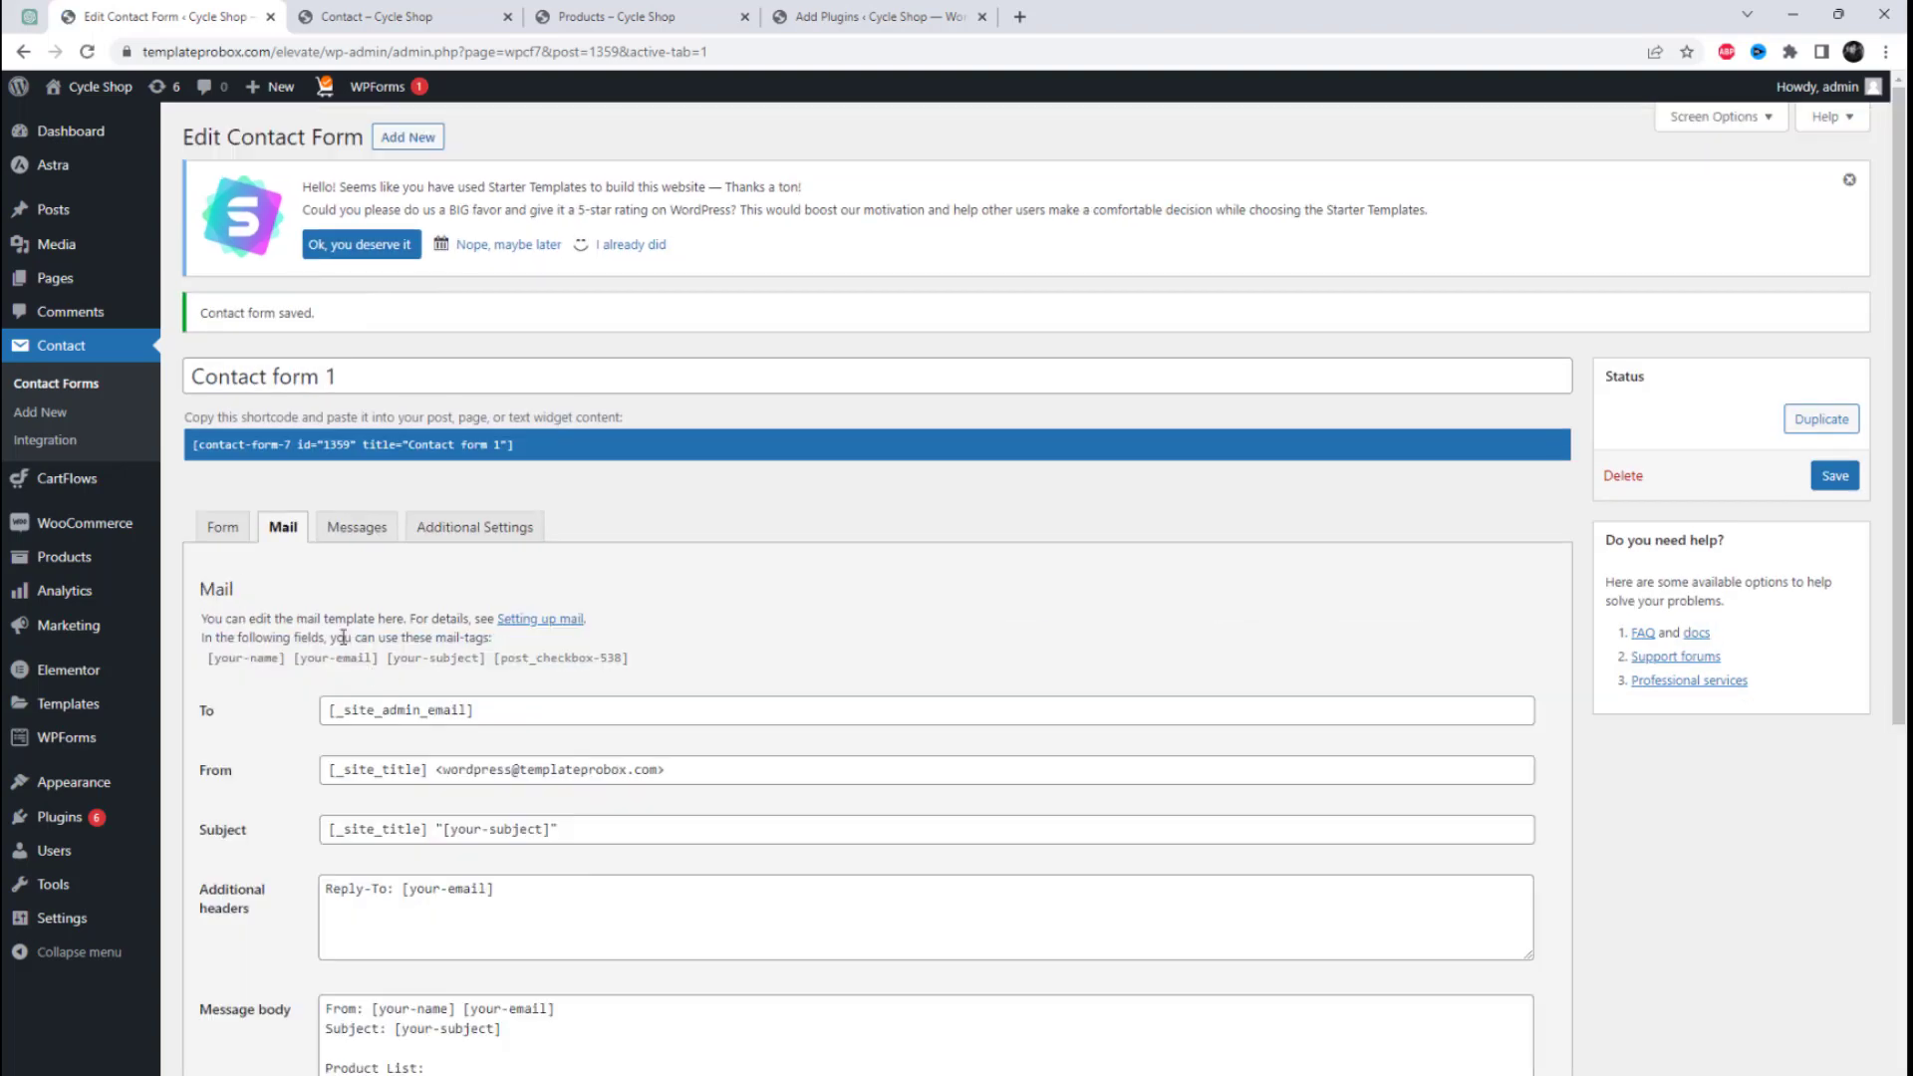
Step: Delete the post_checkbox tag under Select Product from Contact form 1's form template
{"action": "left_click", "coordinate": [216, 535]}
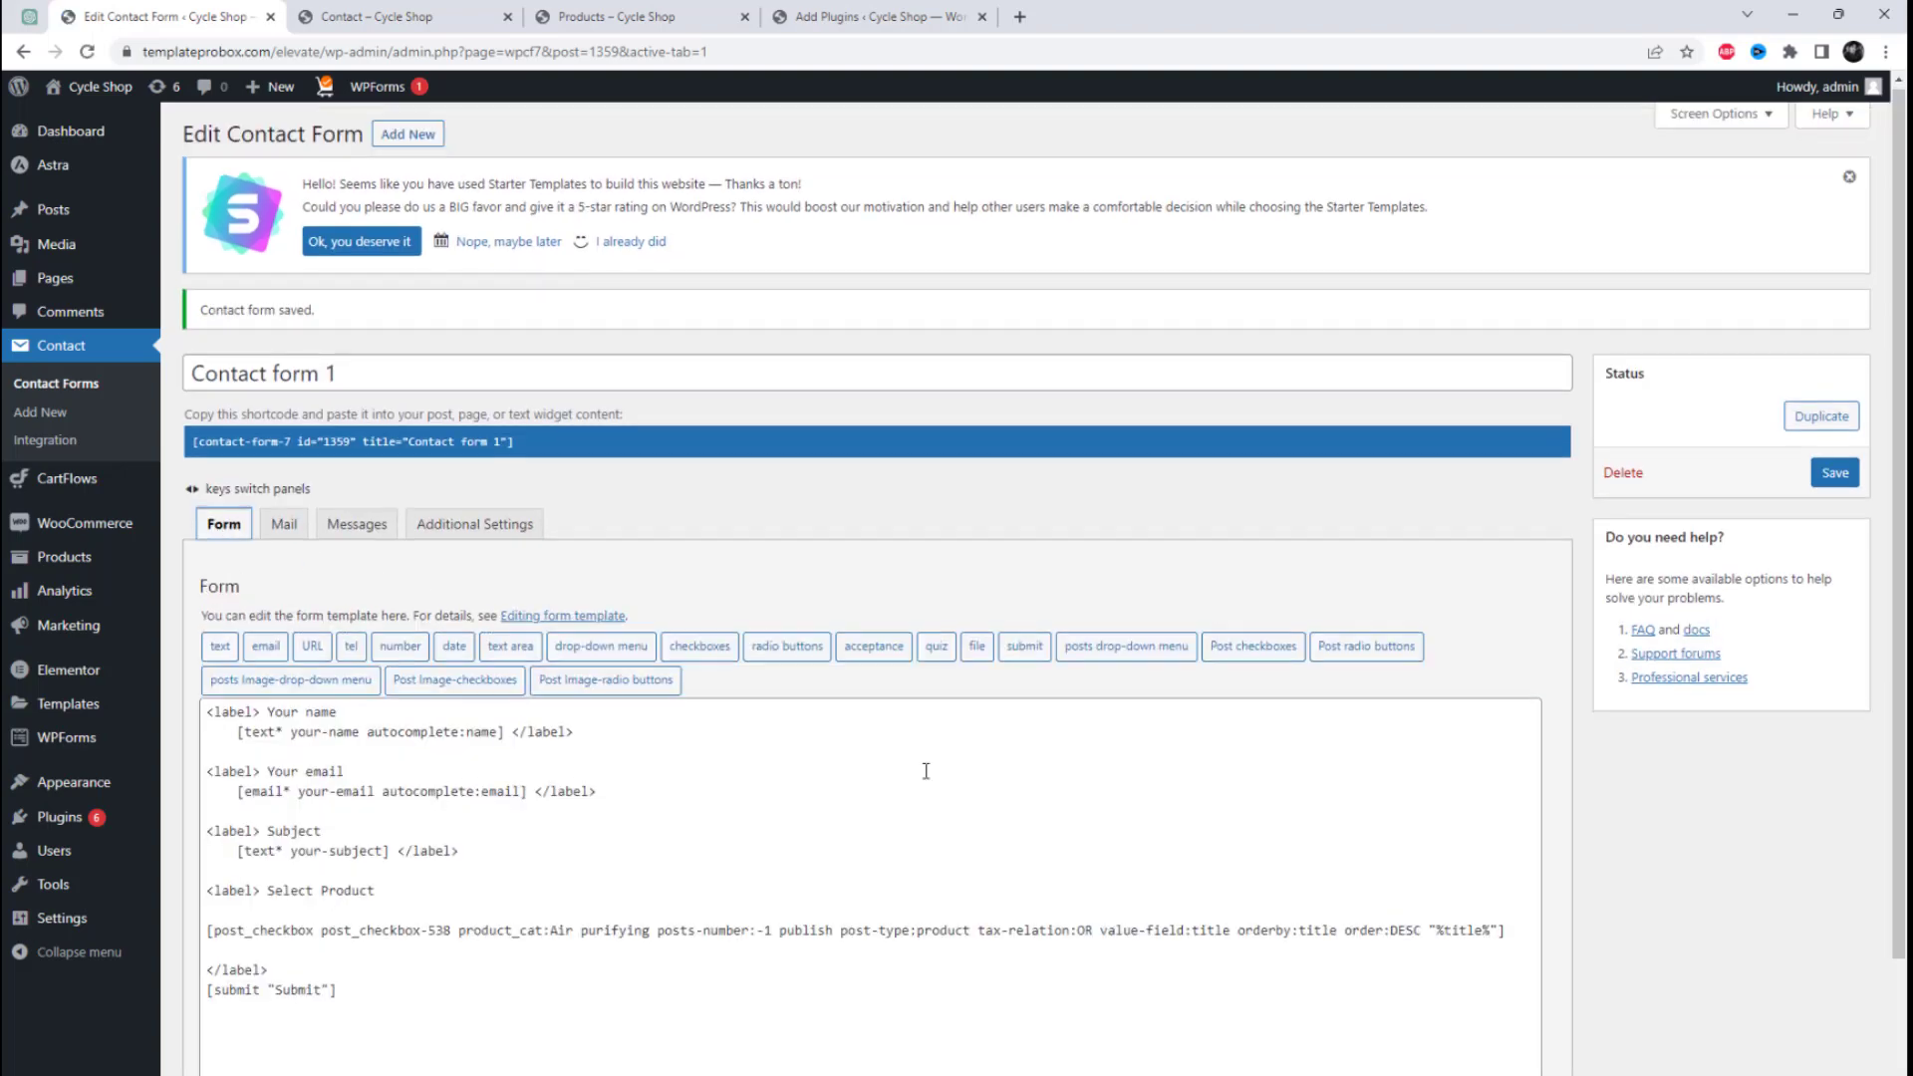
{"action": "scroll", "coordinate": [707, 730], "scroll_direction": "down", "scroll_amount": 2}
{"action": "triple_click", "coordinate": [707, 727]}
{"action": "key", "text": "BackSpace"}
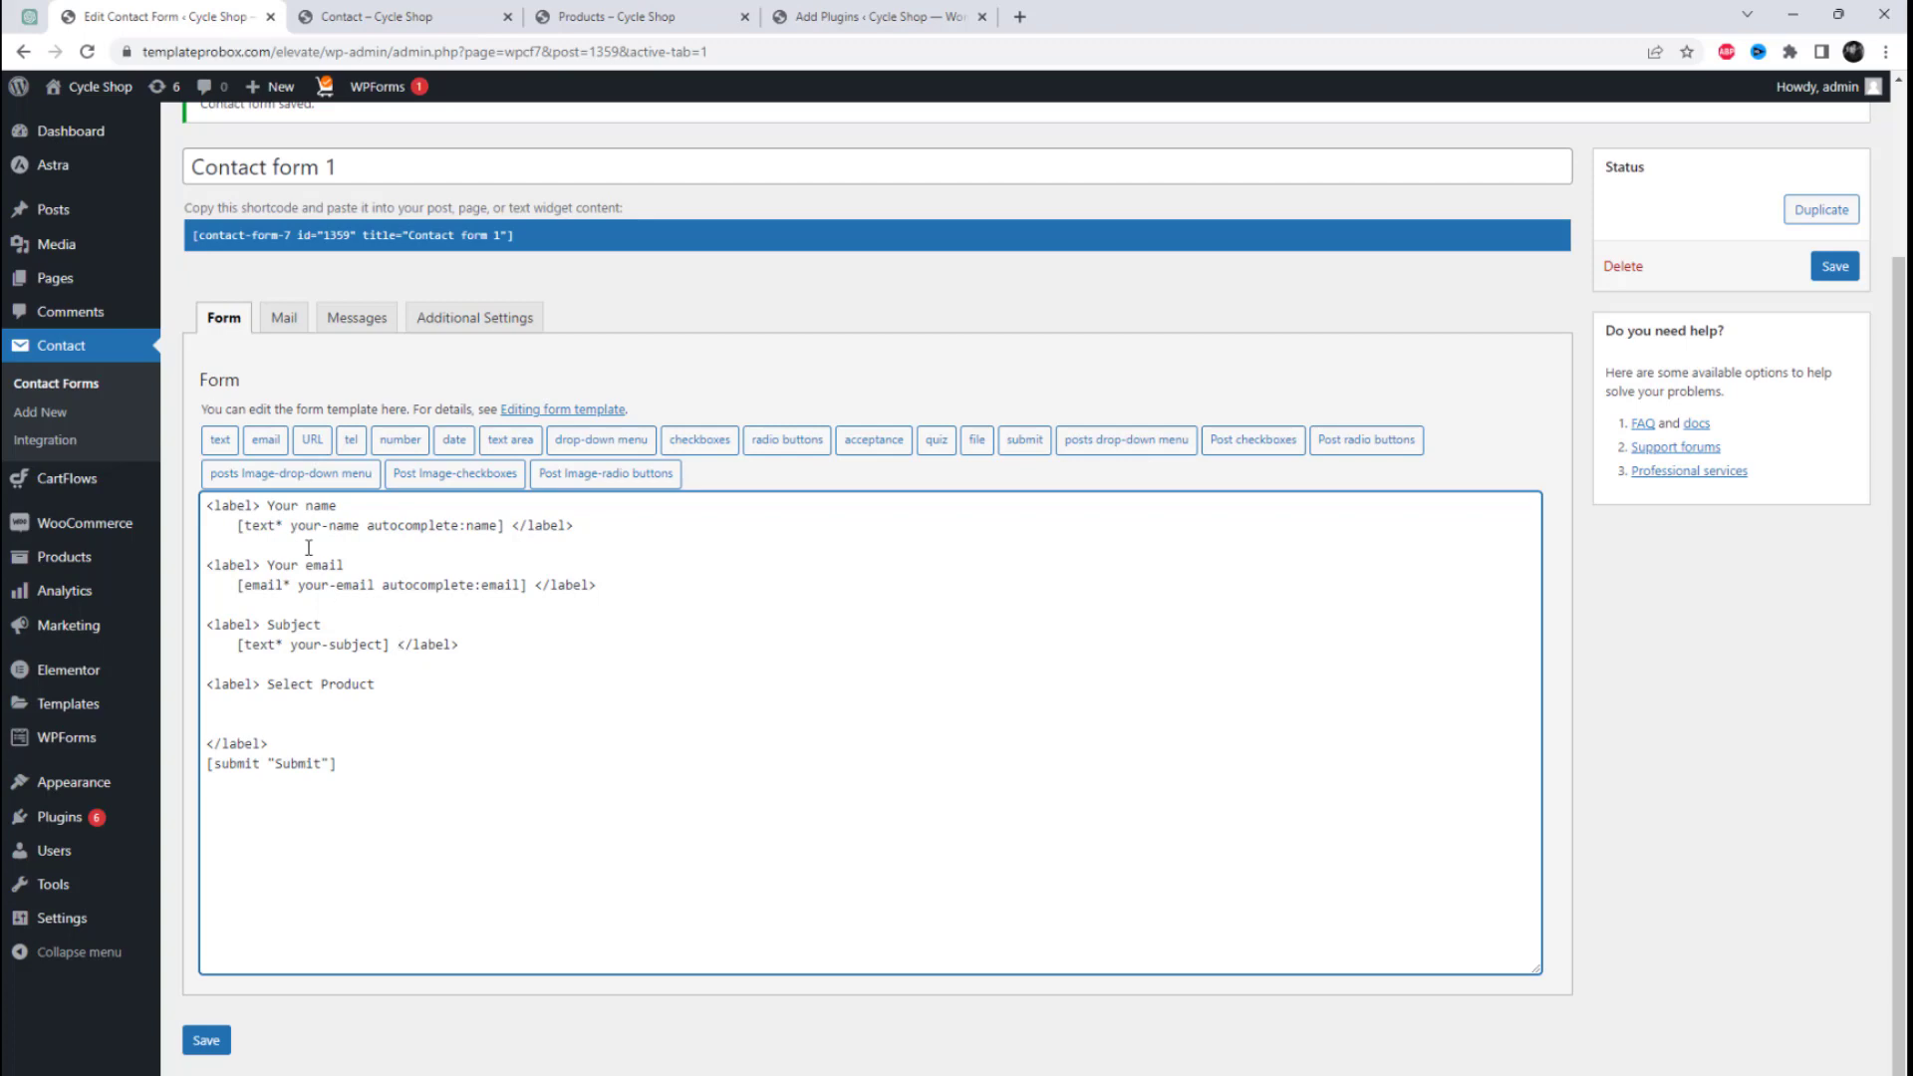
Step: Set up a posts image drop-down tag for Products with Thumbnail as value field, multiple selections and a blank first item
{"action": "left_click", "coordinate": [303, 485]}
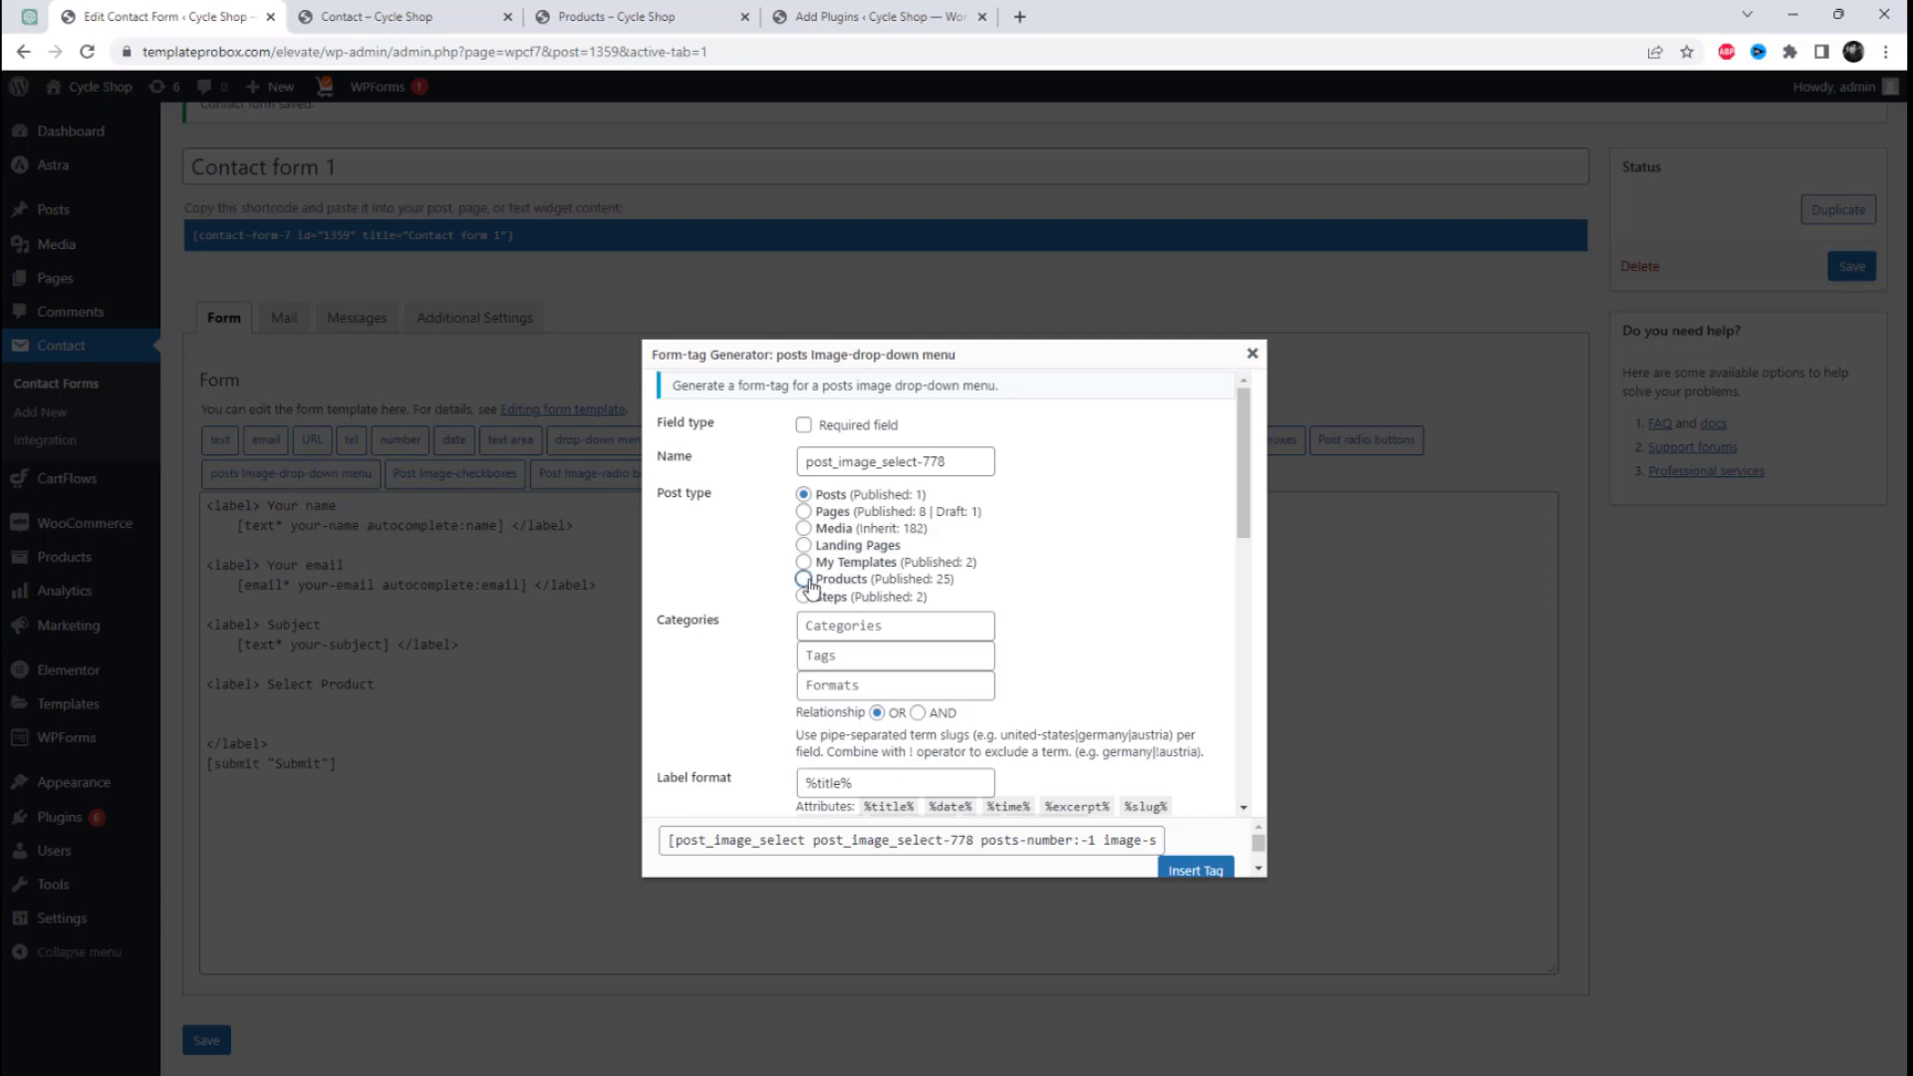
{"action": "scroll", "coordinate": [962, 612], "scroll_direction": "down", "scroll_amount": 4}
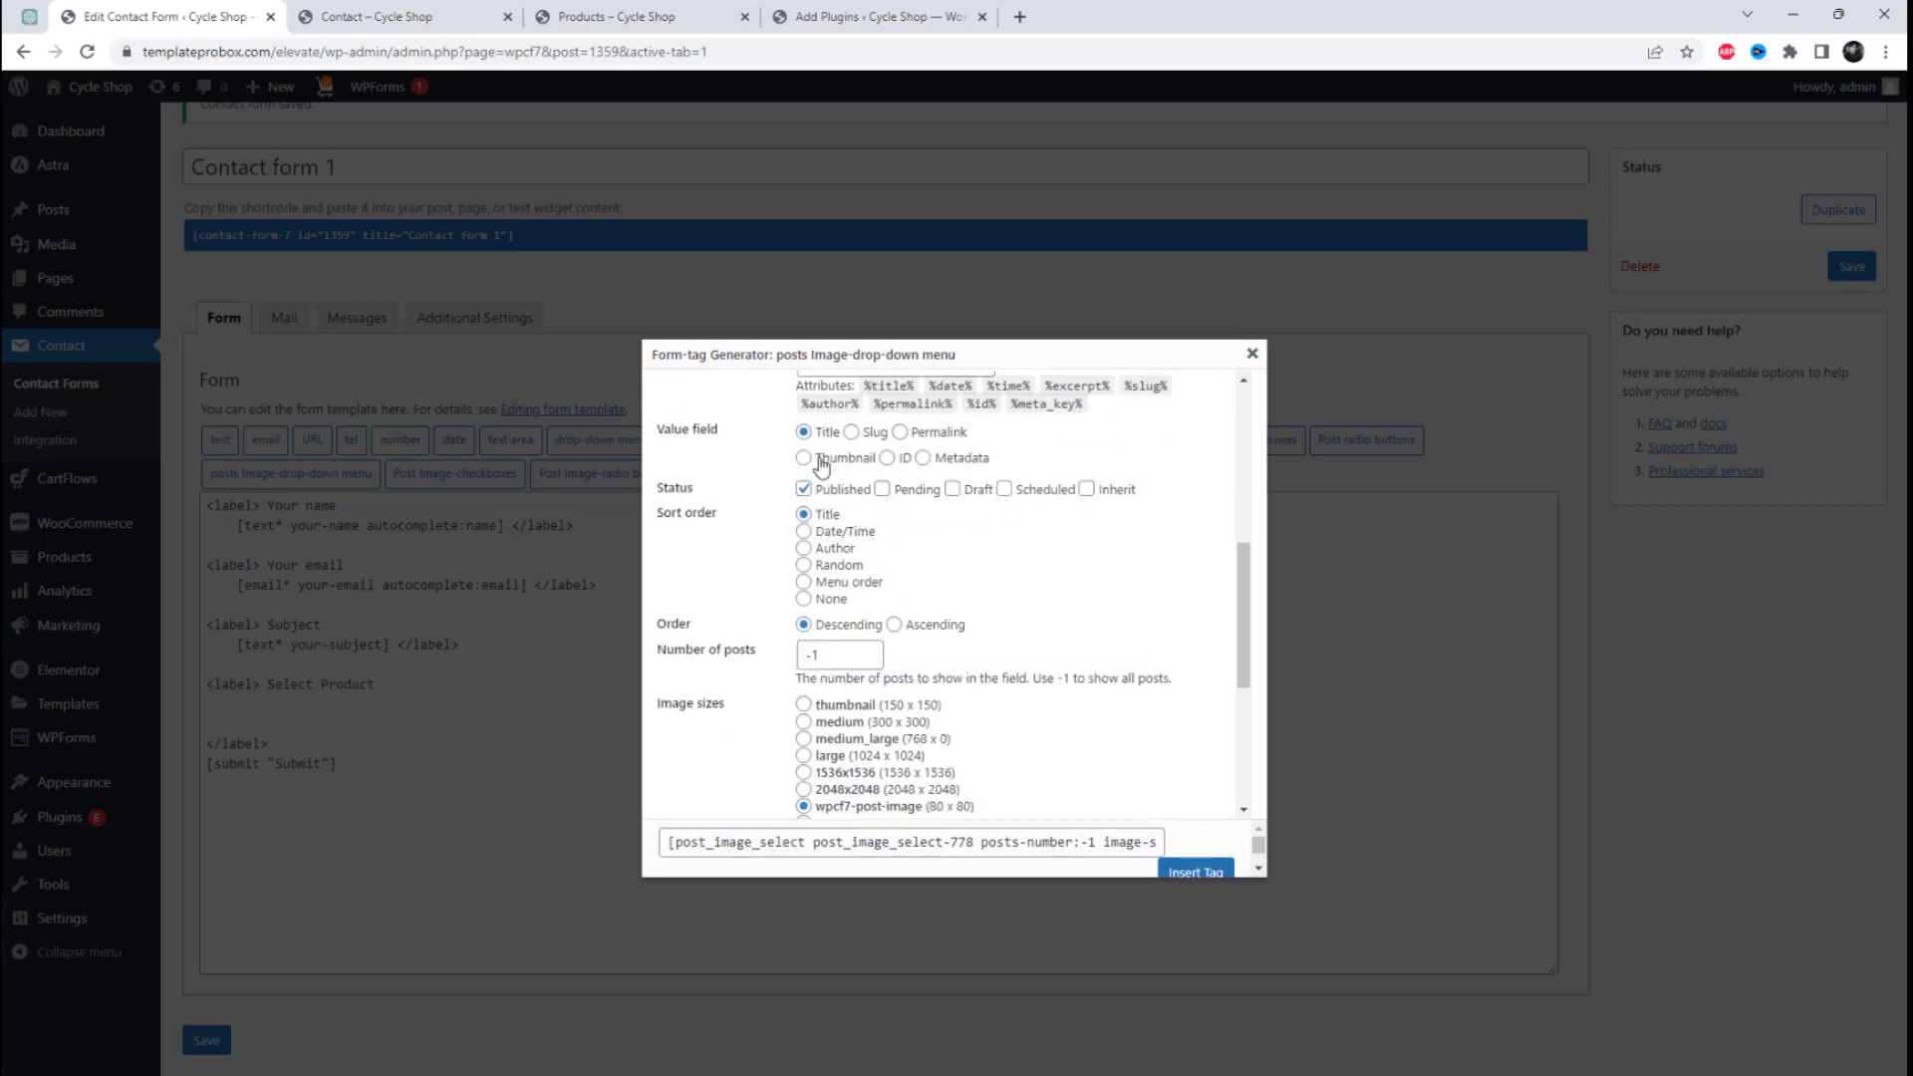
{"action": "scroll", "coordinate": [1020, 627], "scroll_direction": "down", "scroll_amount": 4}
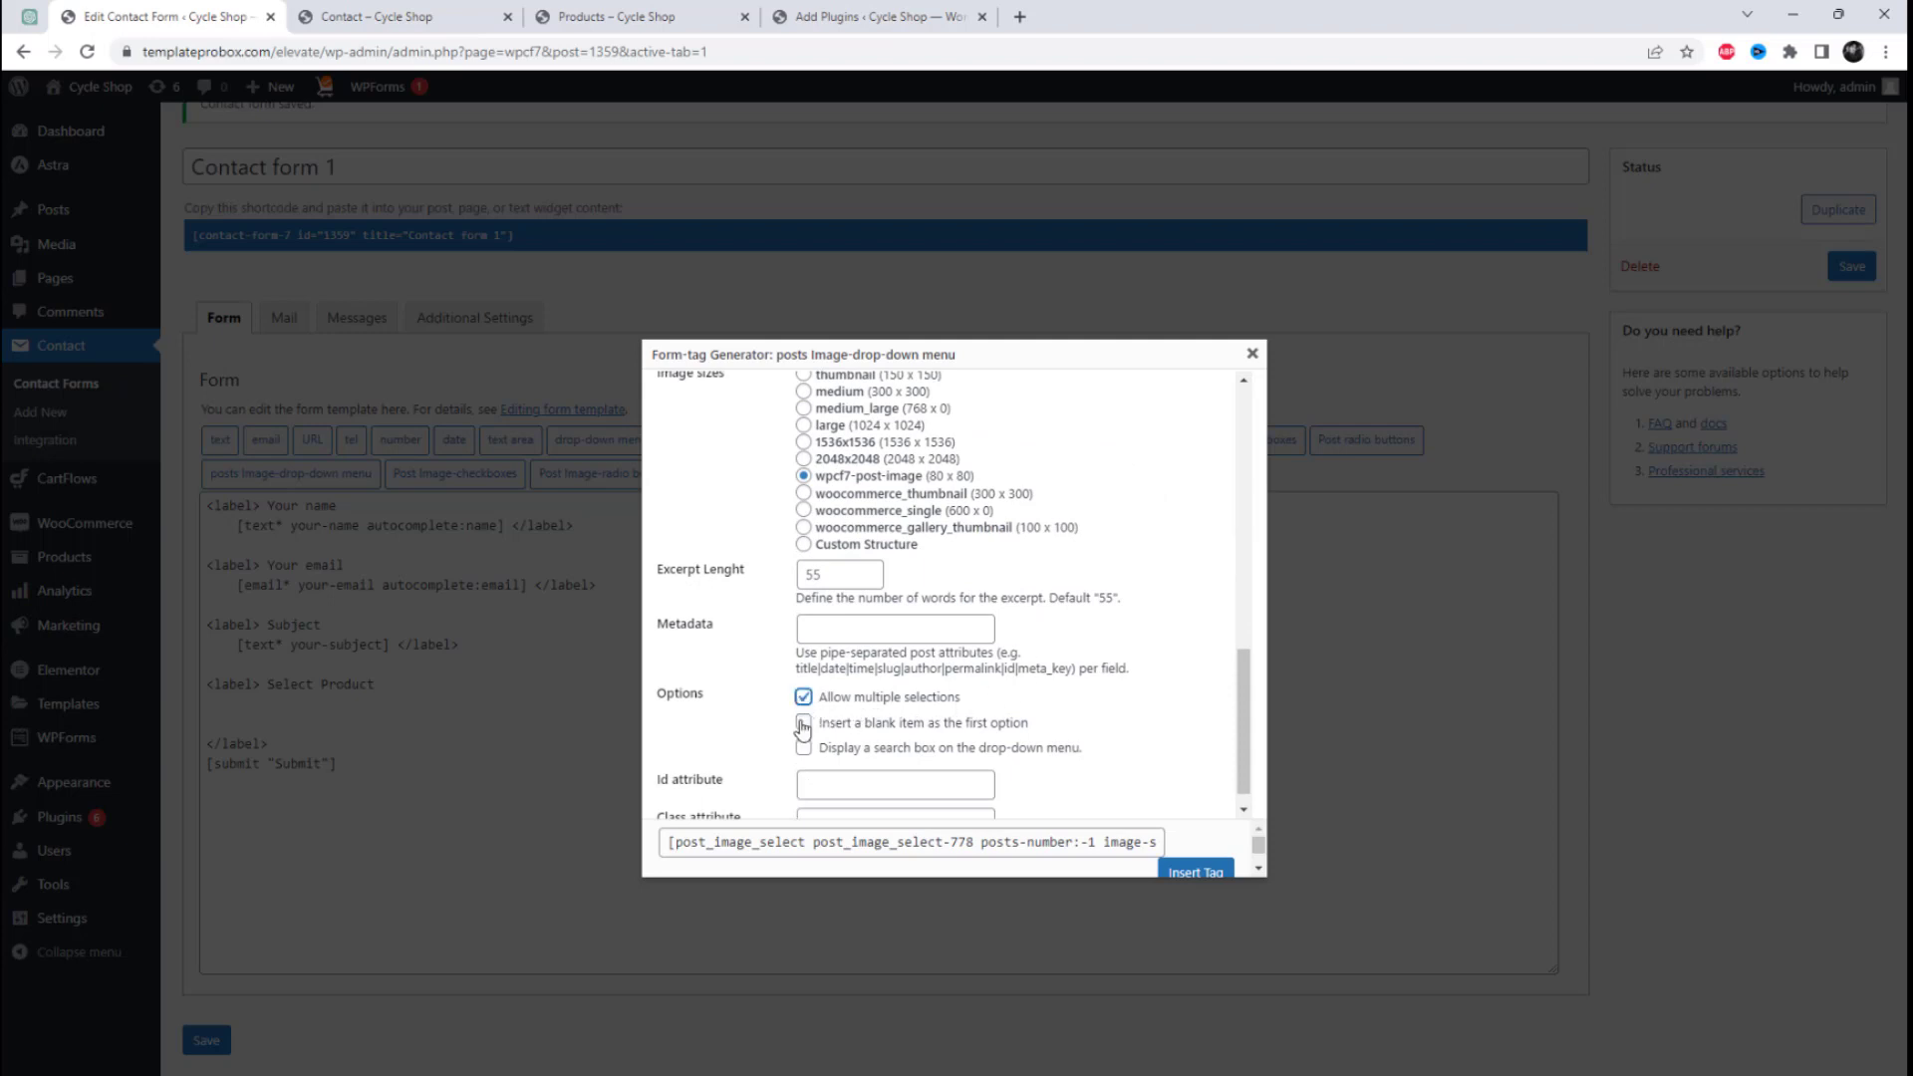
{"action": "left_click", "coordinate": [803, 723]}
{"action": "scroll", "coordinate": [807, 737], "scroll_direction": "down", "scroll_amount": 1}
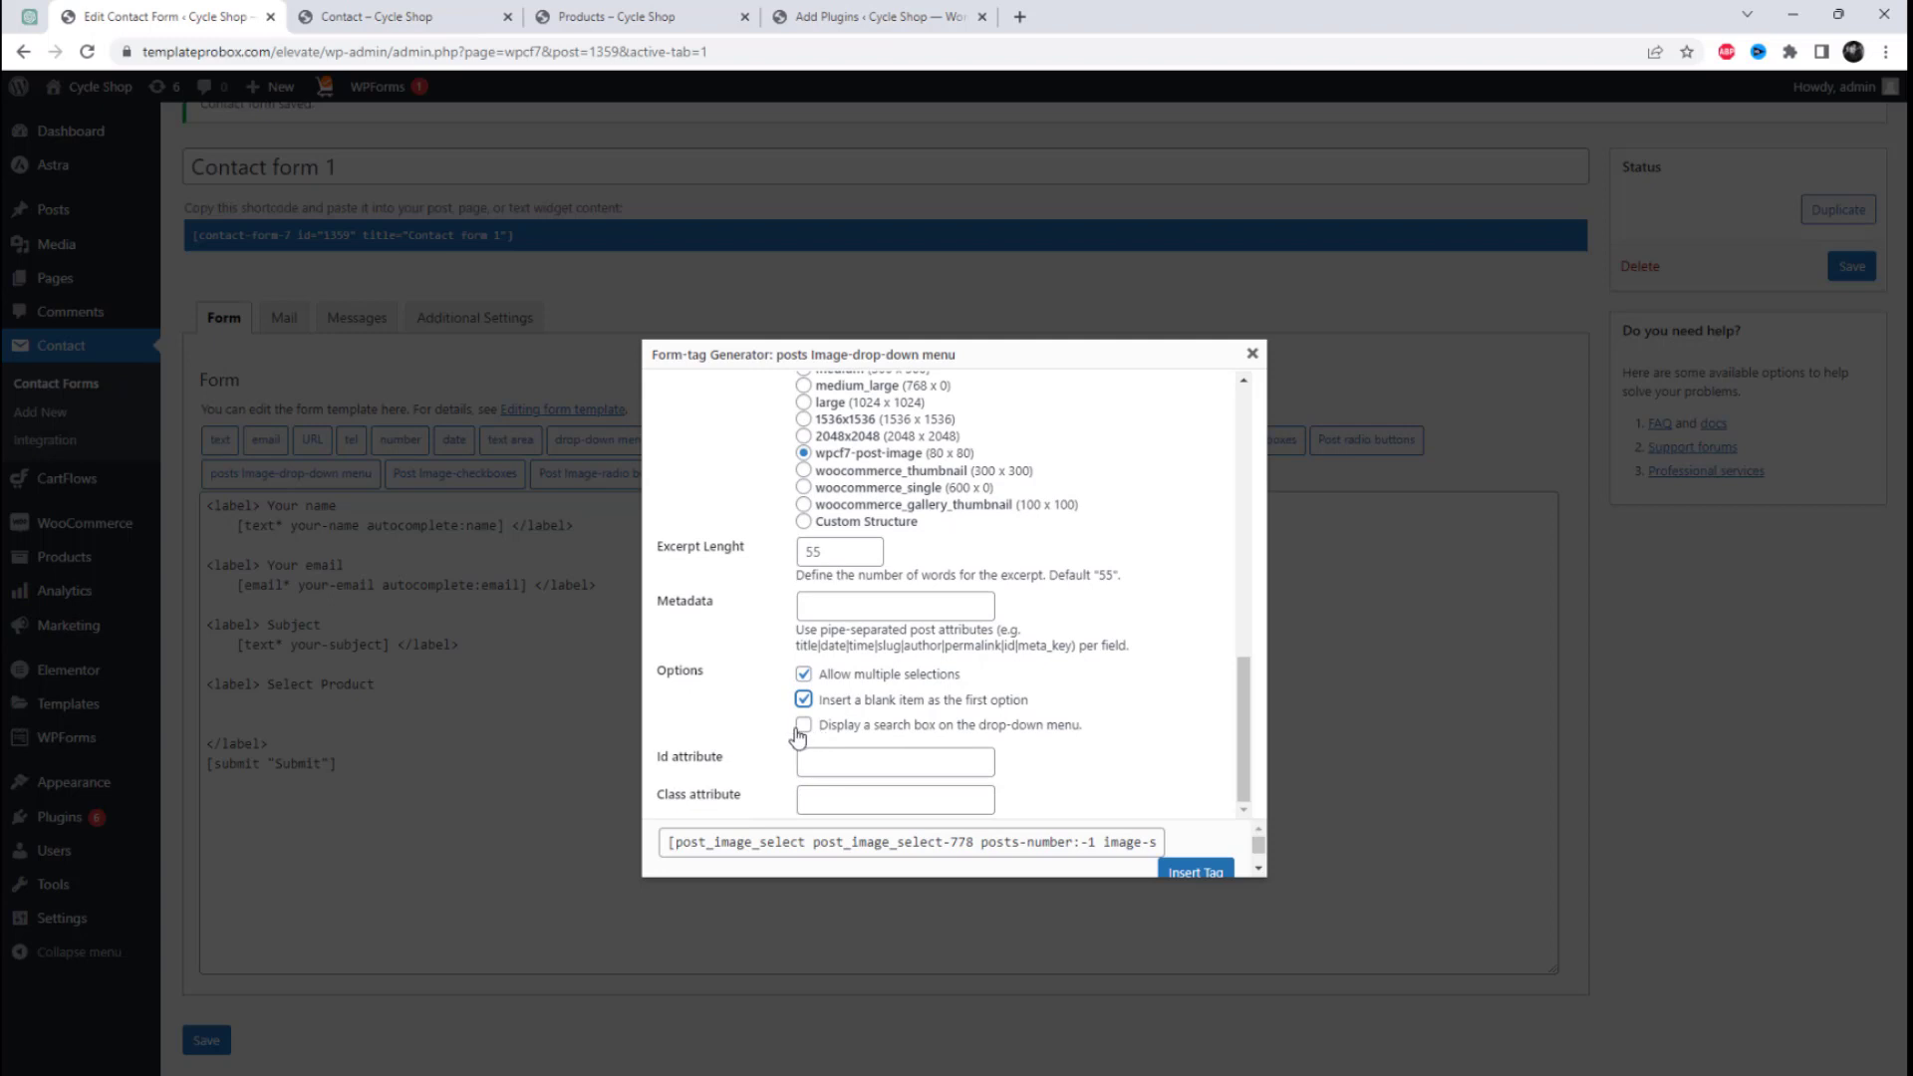
{"action": "scroll", "coordinate": [914, 628], "scroll_direction": "up", "scroll_amount": 8}
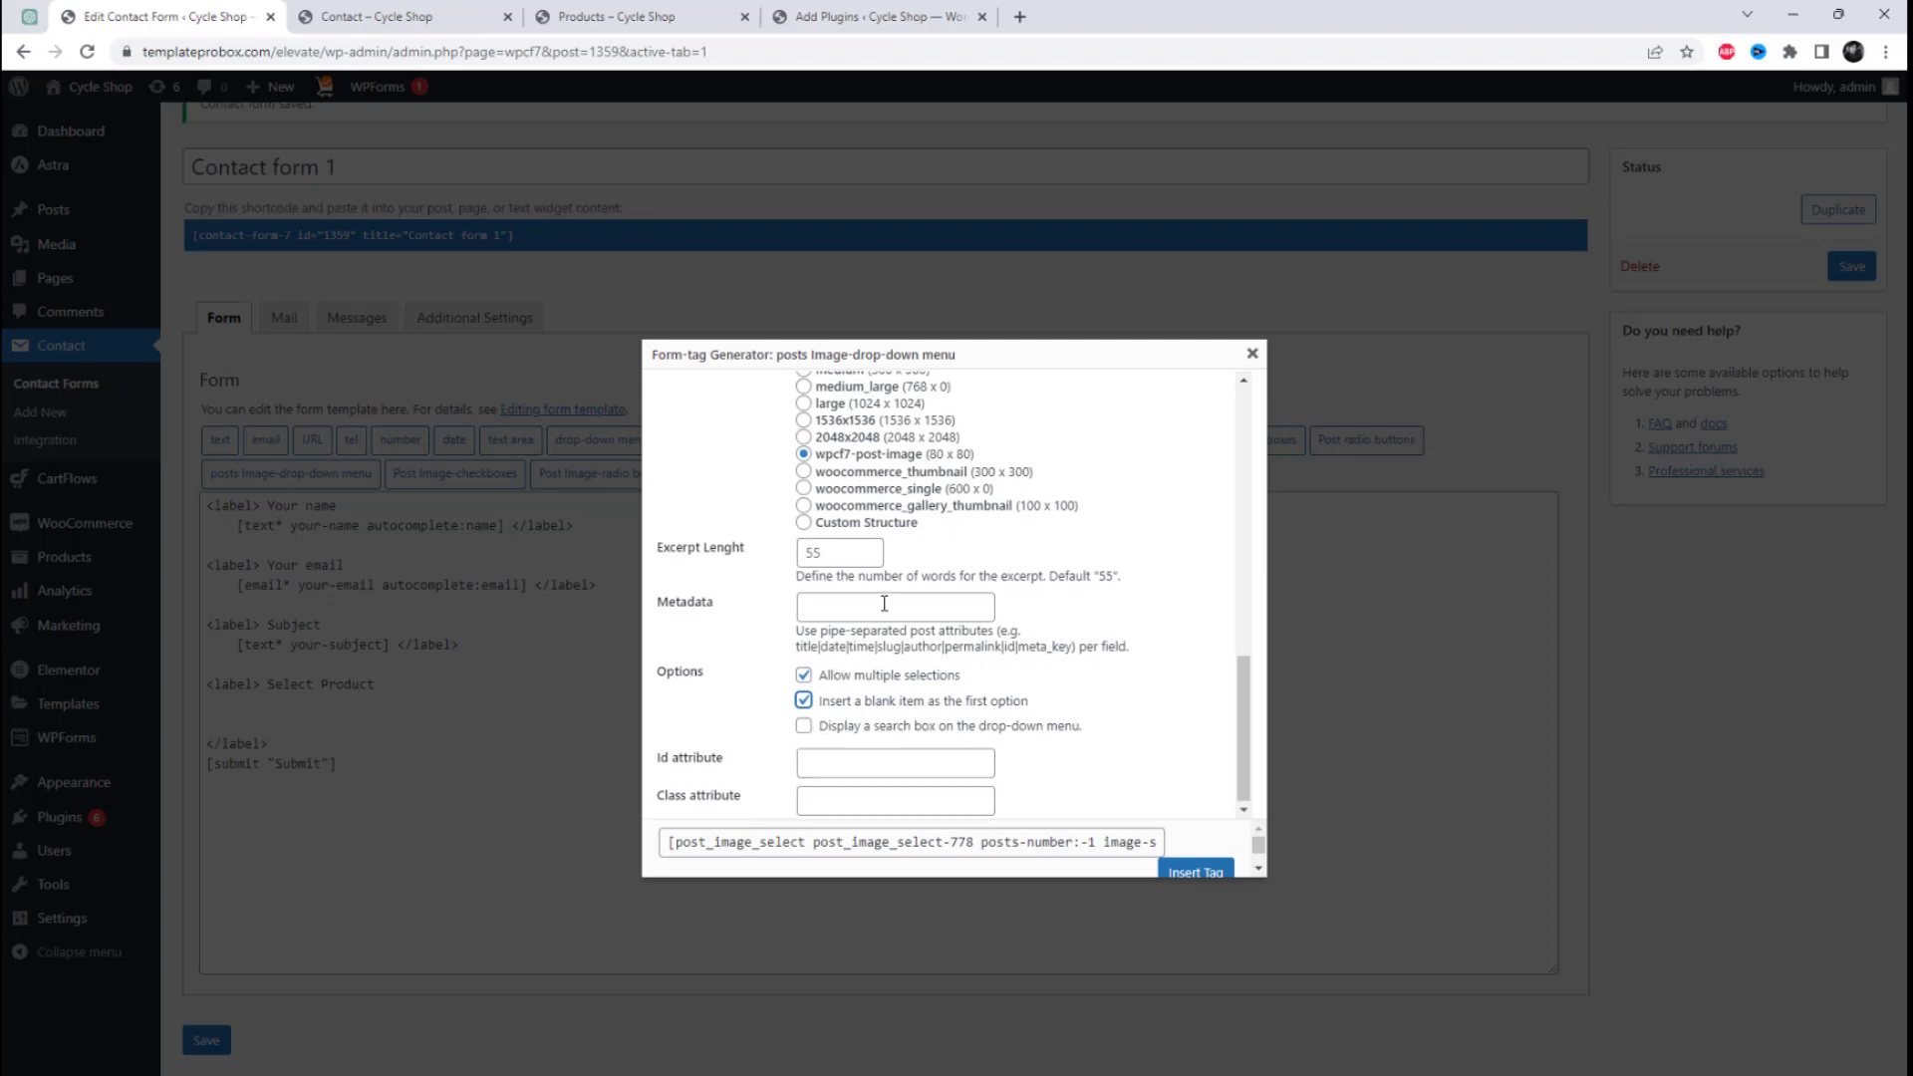
{"action": "scroll", "coordinate": [915, 627], "scroll_direction": "up", "scroll_amount": 6}
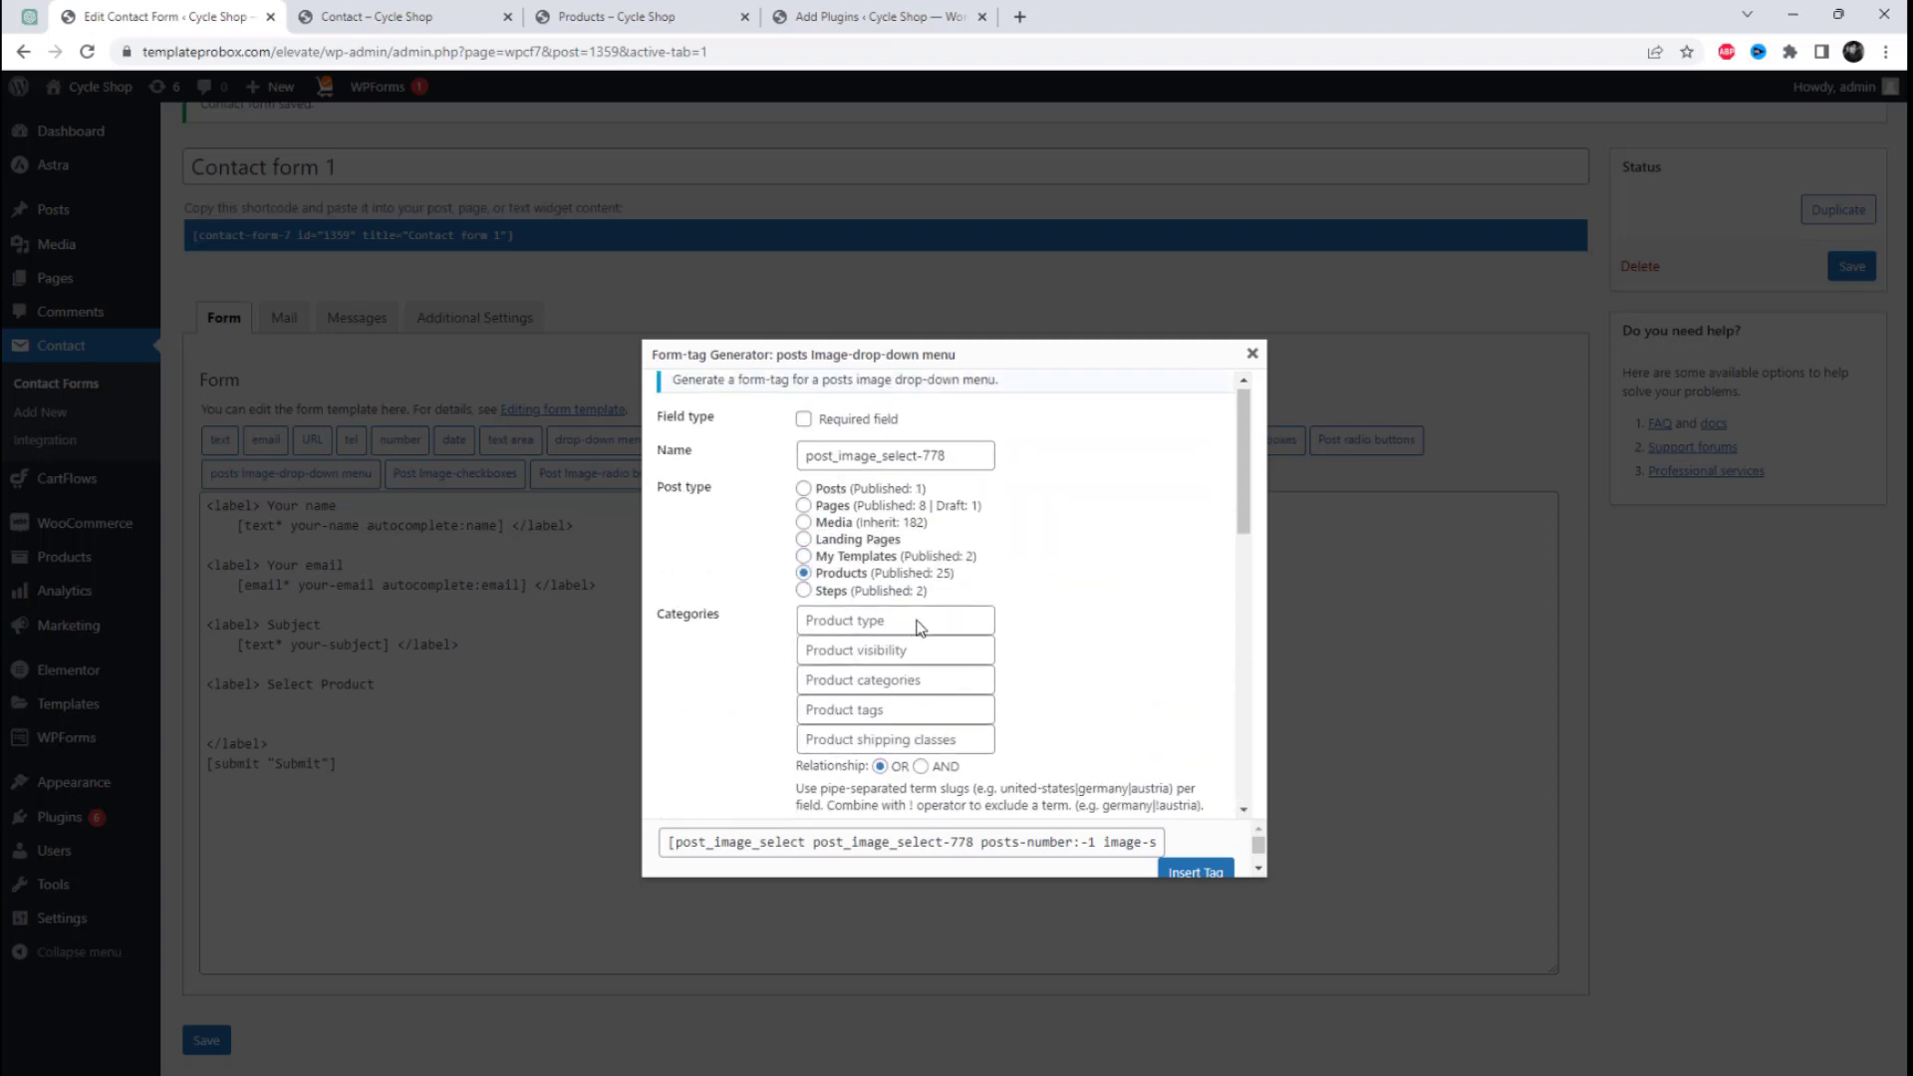
{"action": "scroll", "coordinate": [957, 633], "scroll_direction": "down", "scroll_amount": 3}
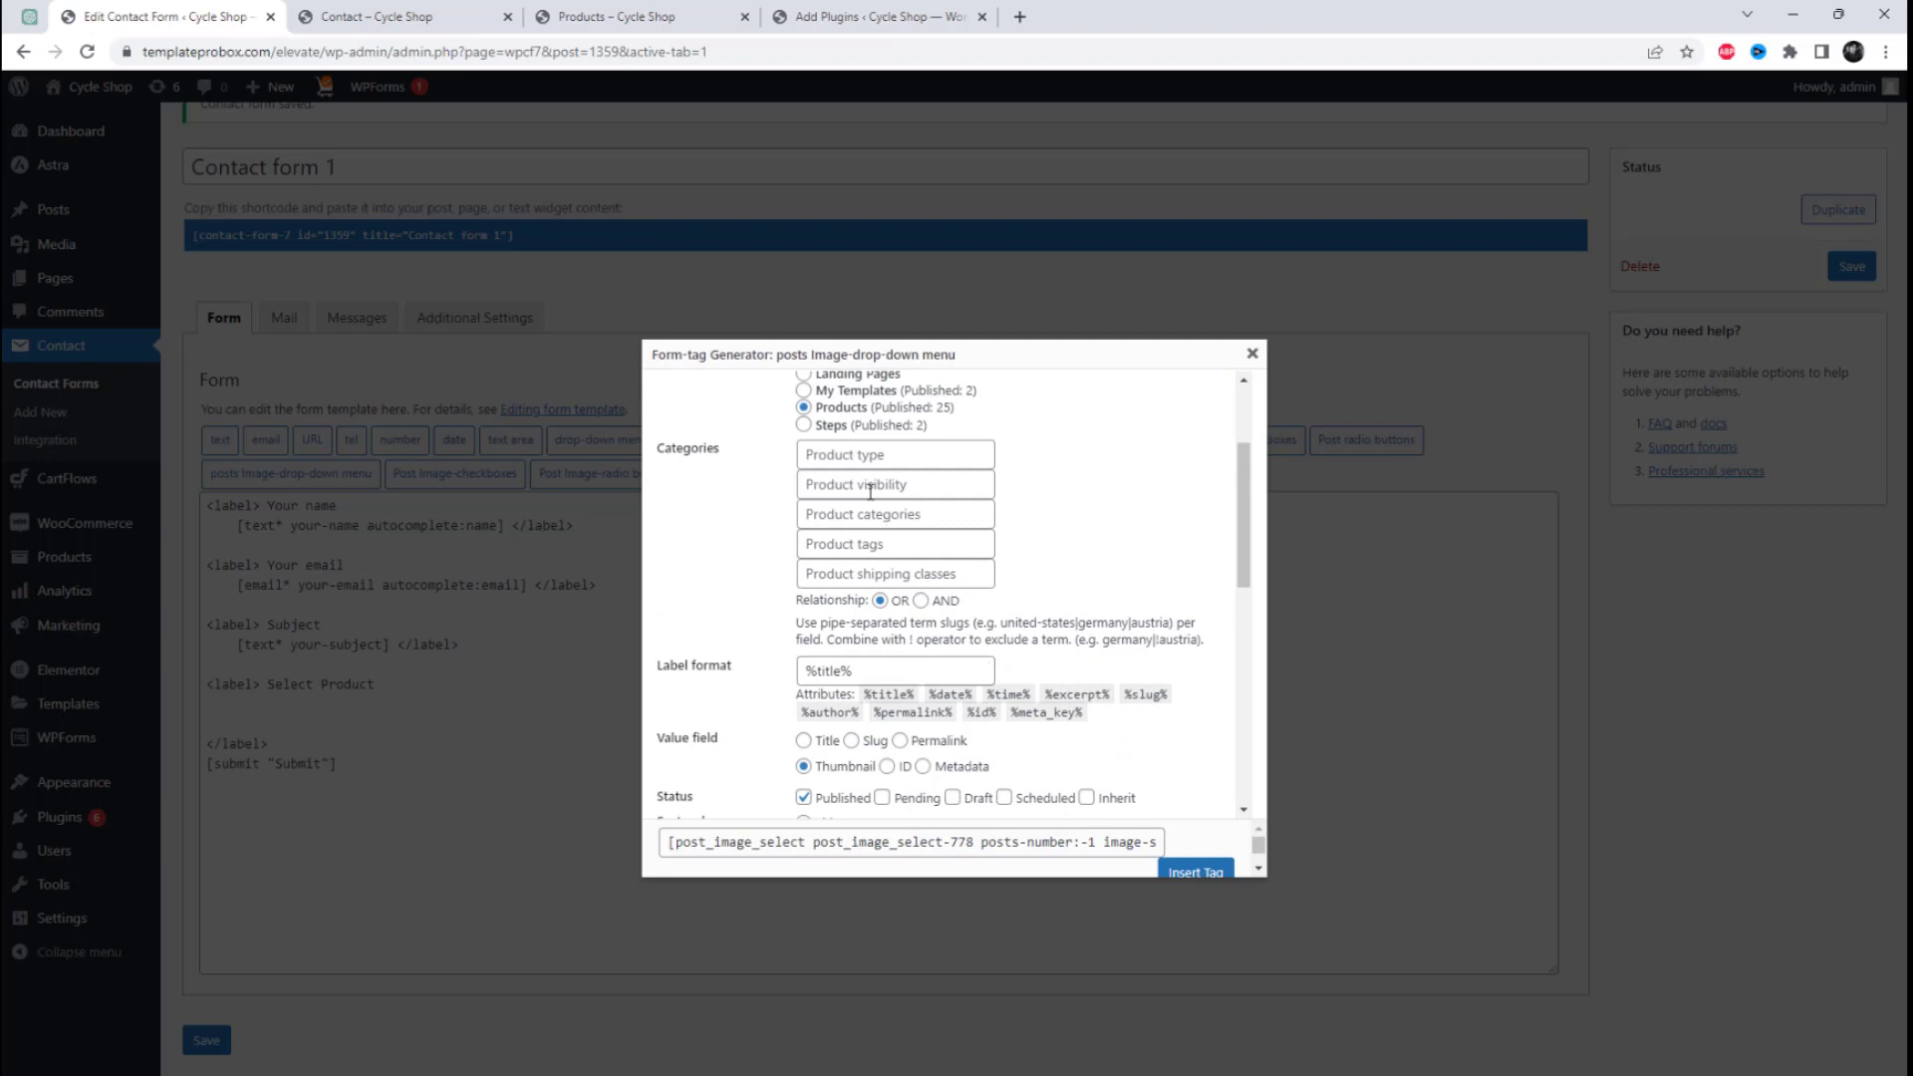
{"action": "left_click", "coordinate": [836, 514]}
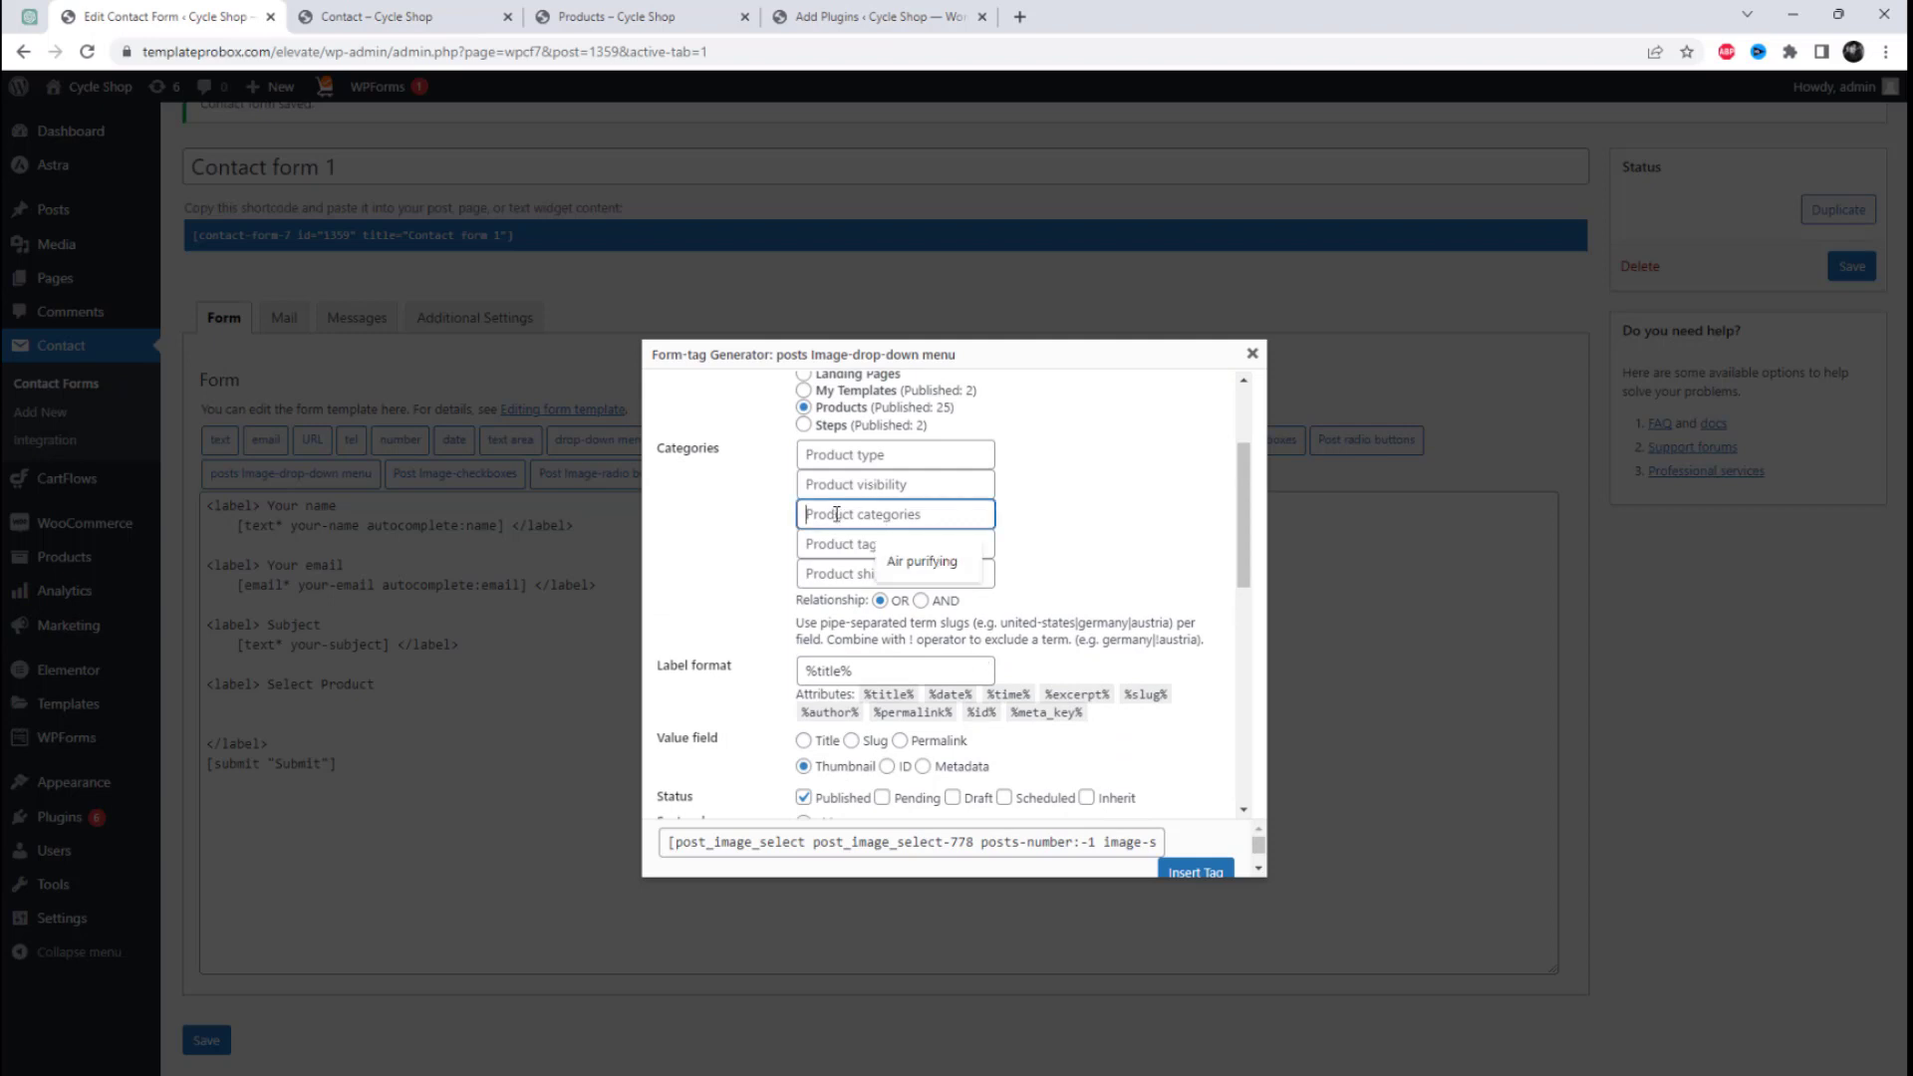
{"action": "type", "text": "[post_checkbox-938]"}
{"action": "key", "text": "ctrl+z"}
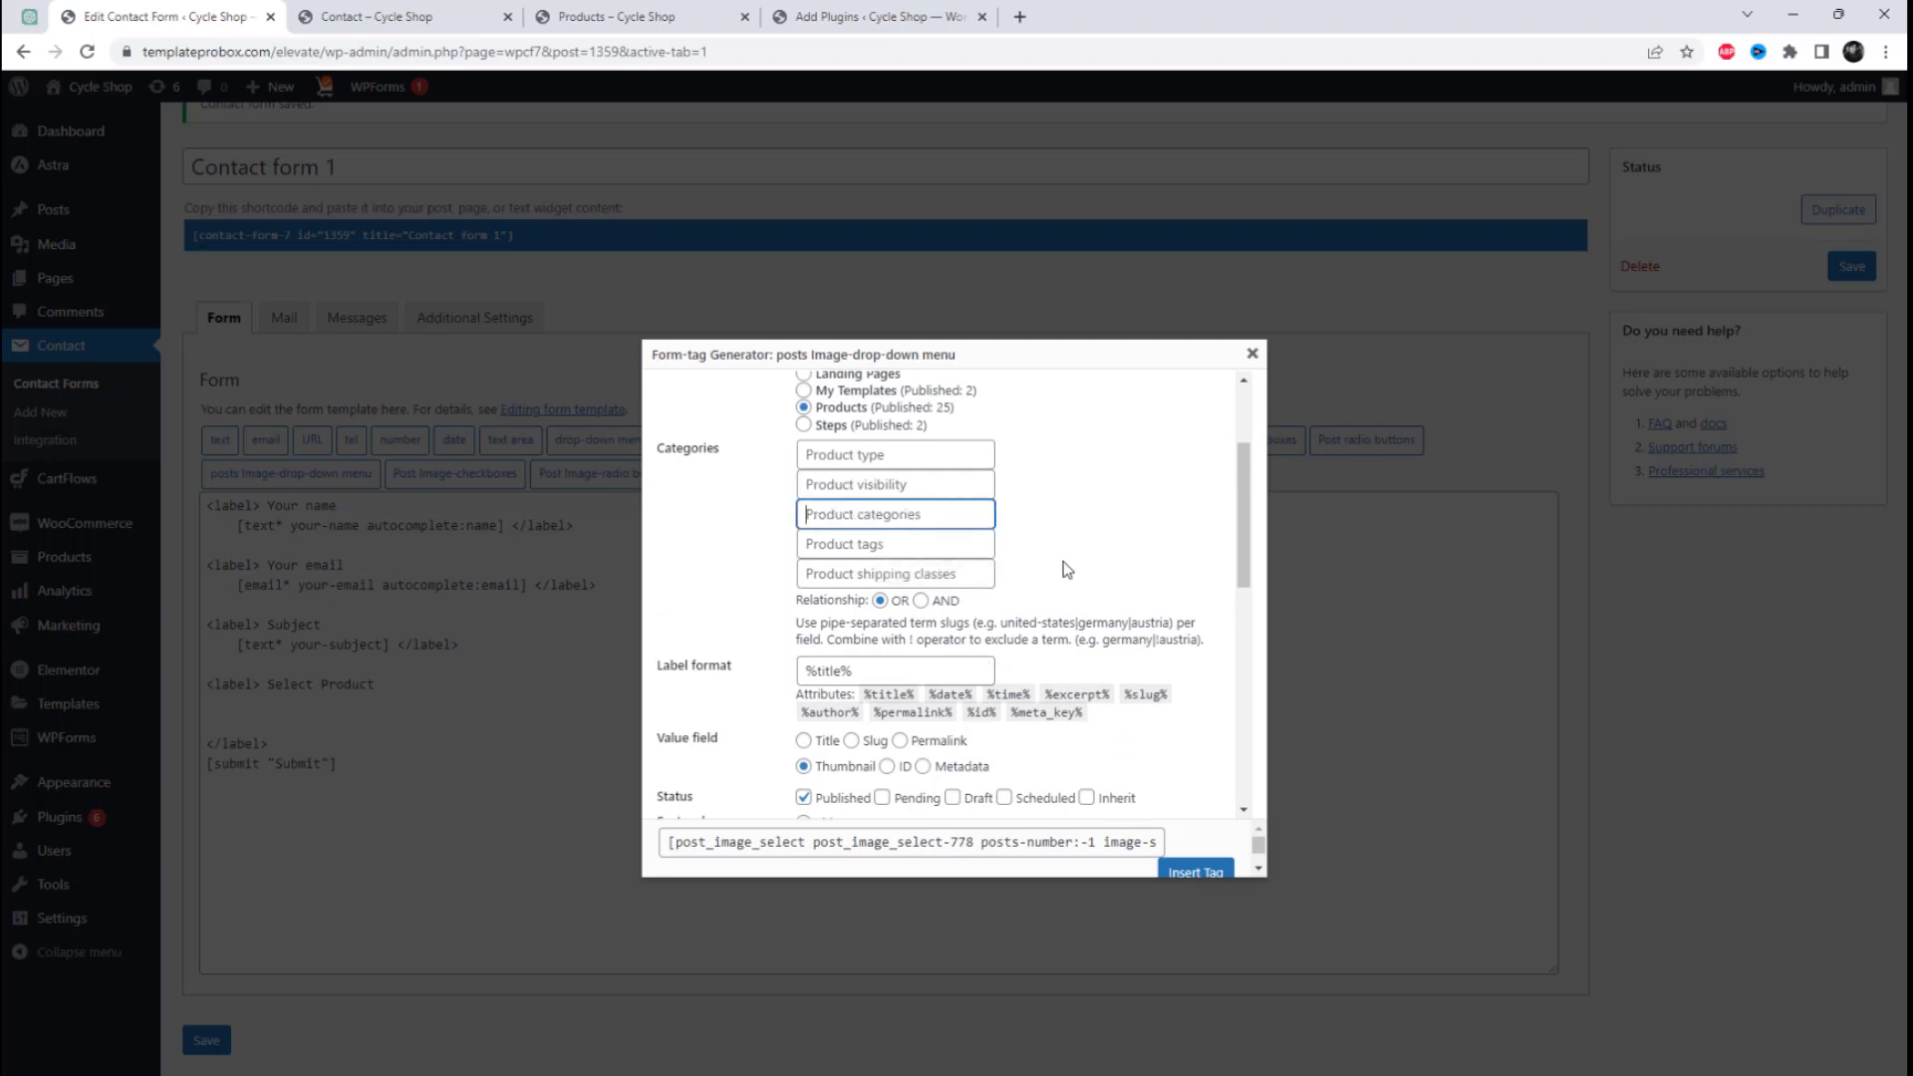
{"action": "left_click", "coordinate": [1067, 569]}
Step: Insert the post_image_select tag under Select Product and save Contact form 1
{"action": "left_click", "coordinate": [1196, 872]}
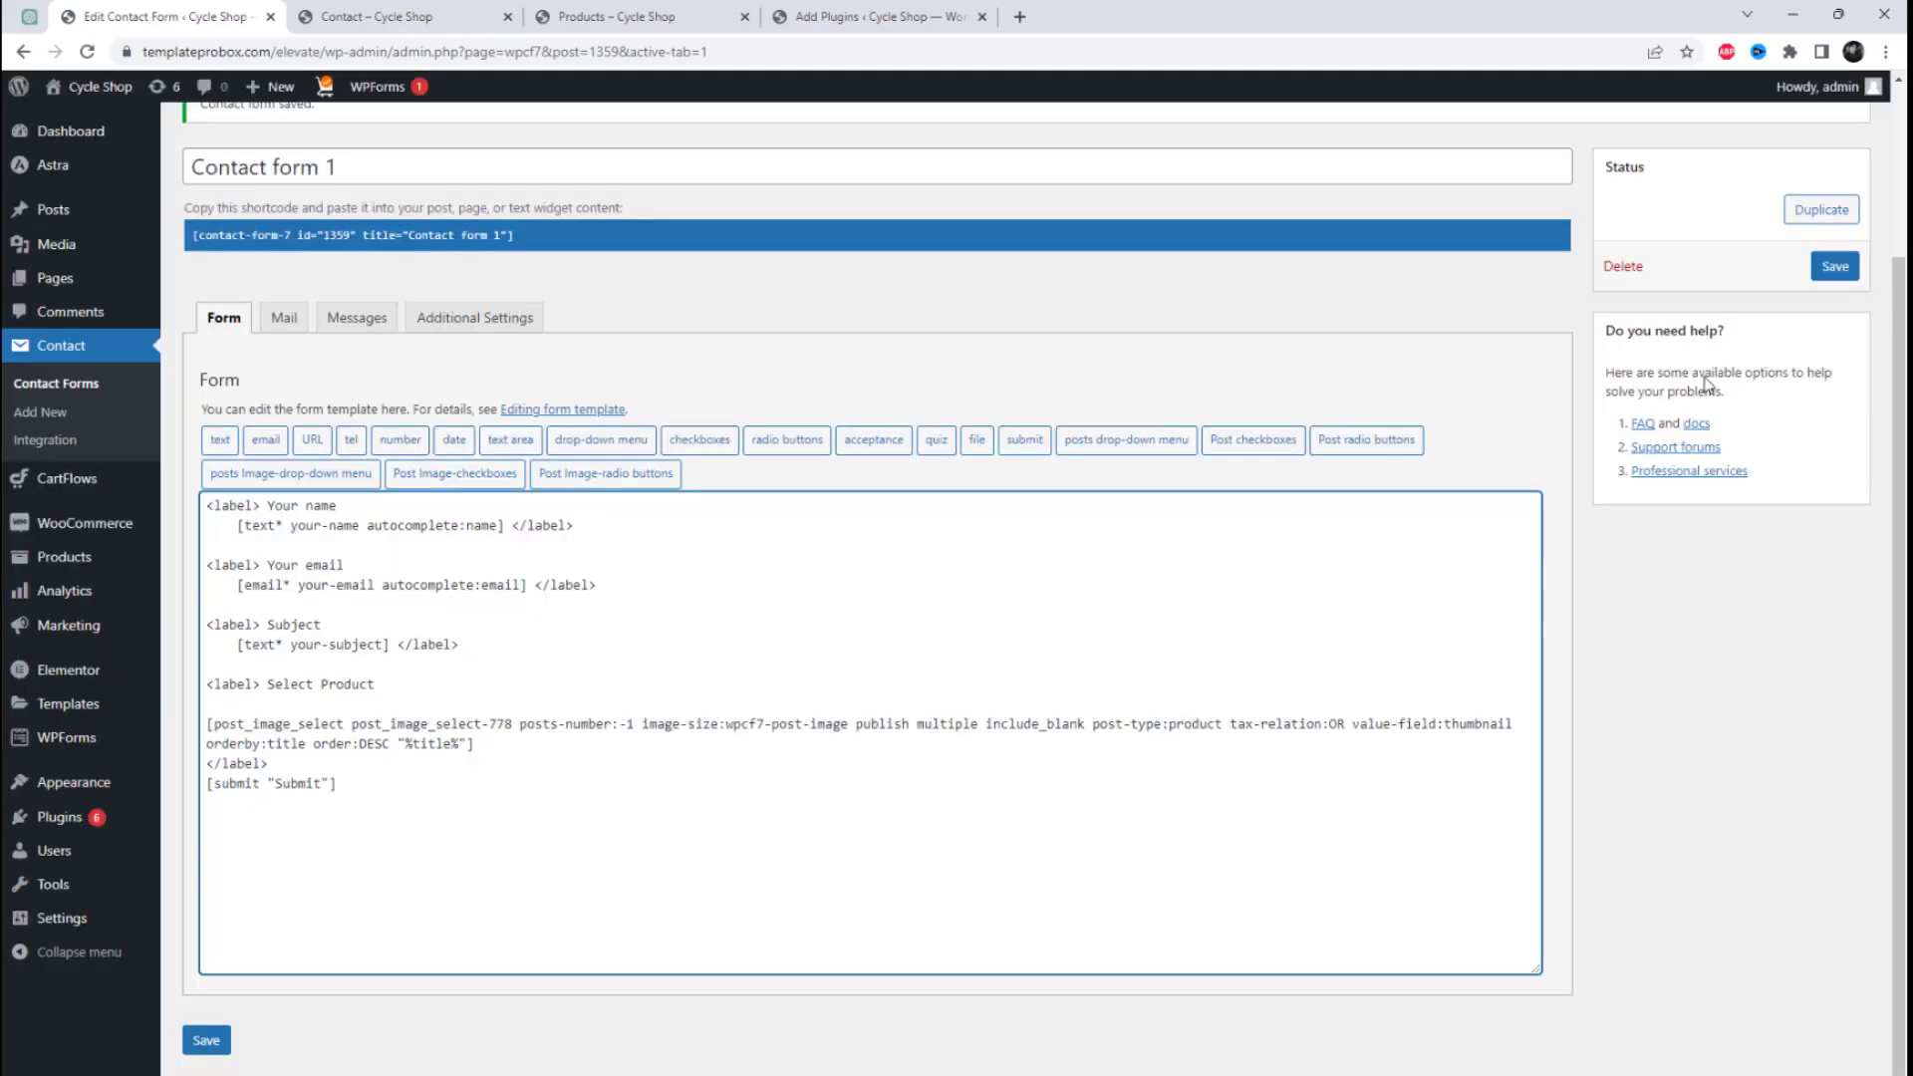
{"action": "left_click", "coordinate": [1853, 272]}
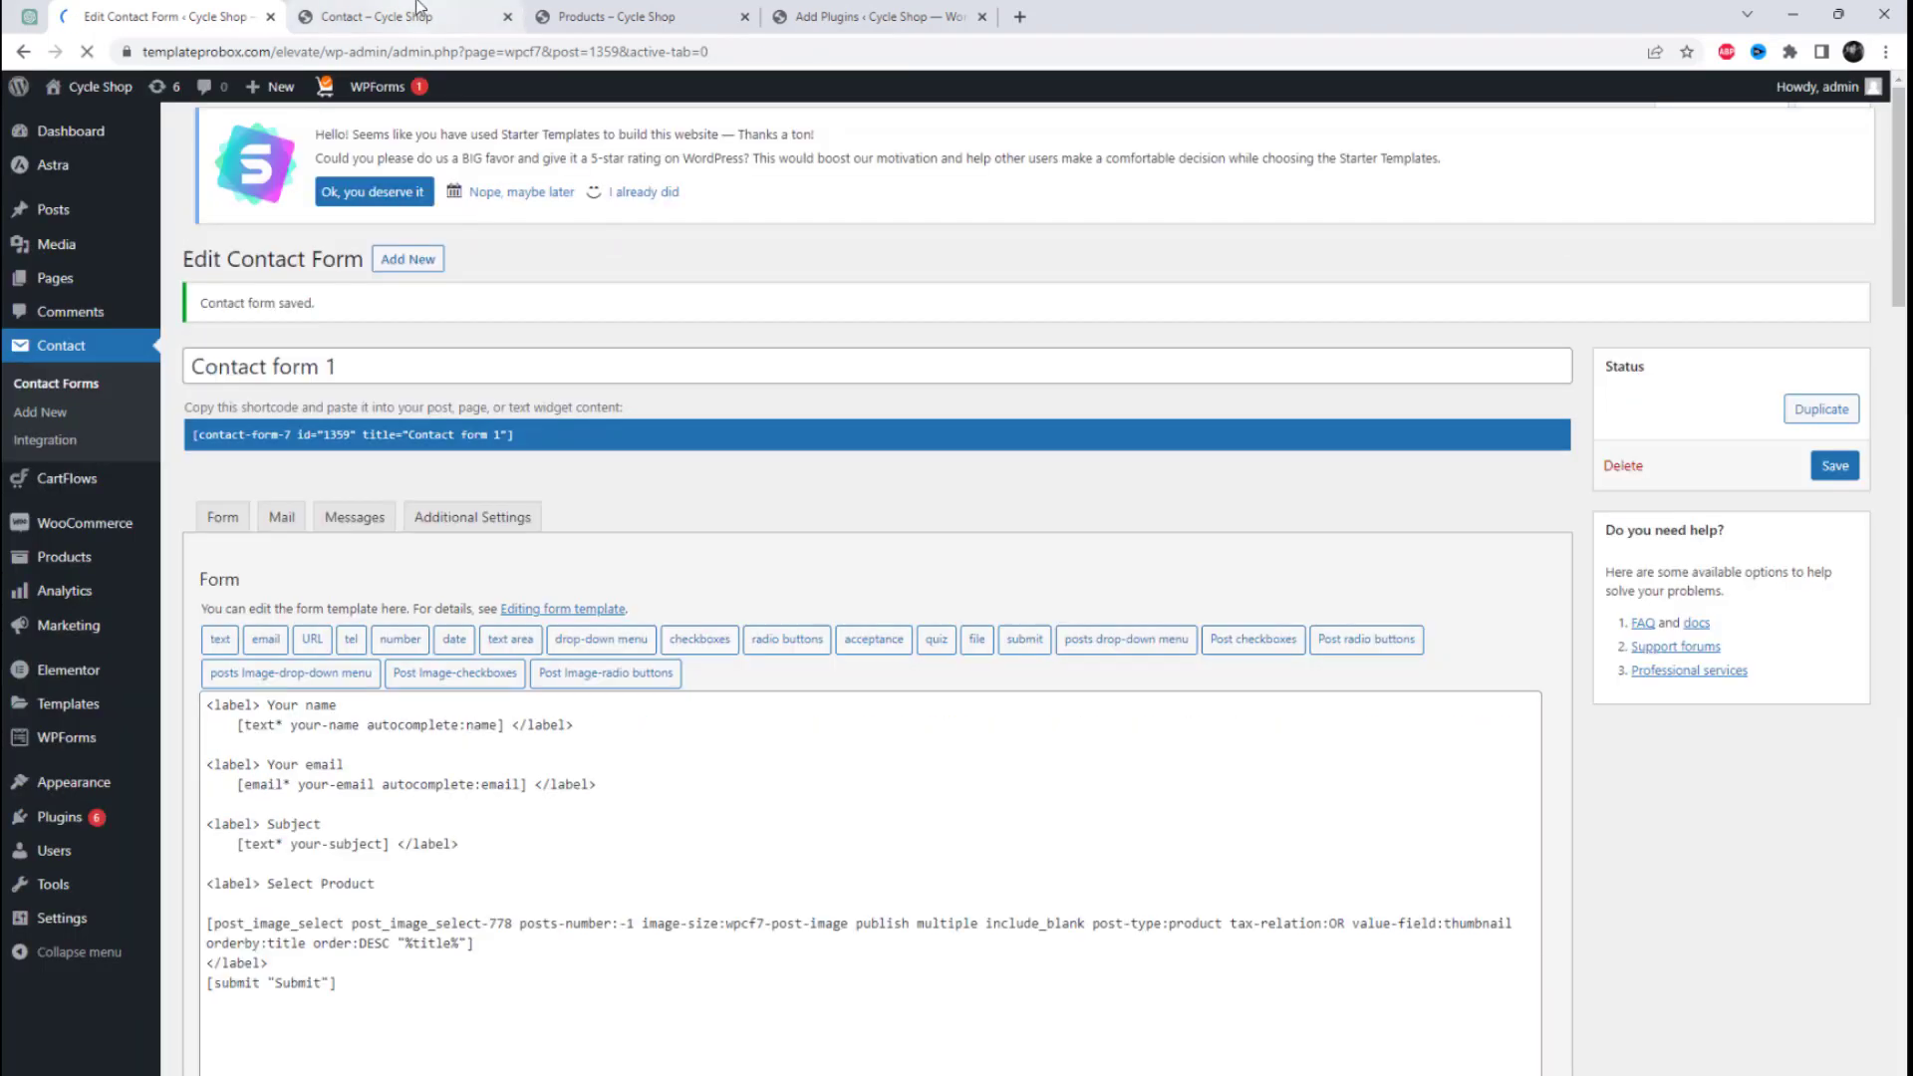
Step: Reload the site's Contact page and open the Select Product image drop-down to view its products
{"action": "left_click", "coordinate": [418, 10]}
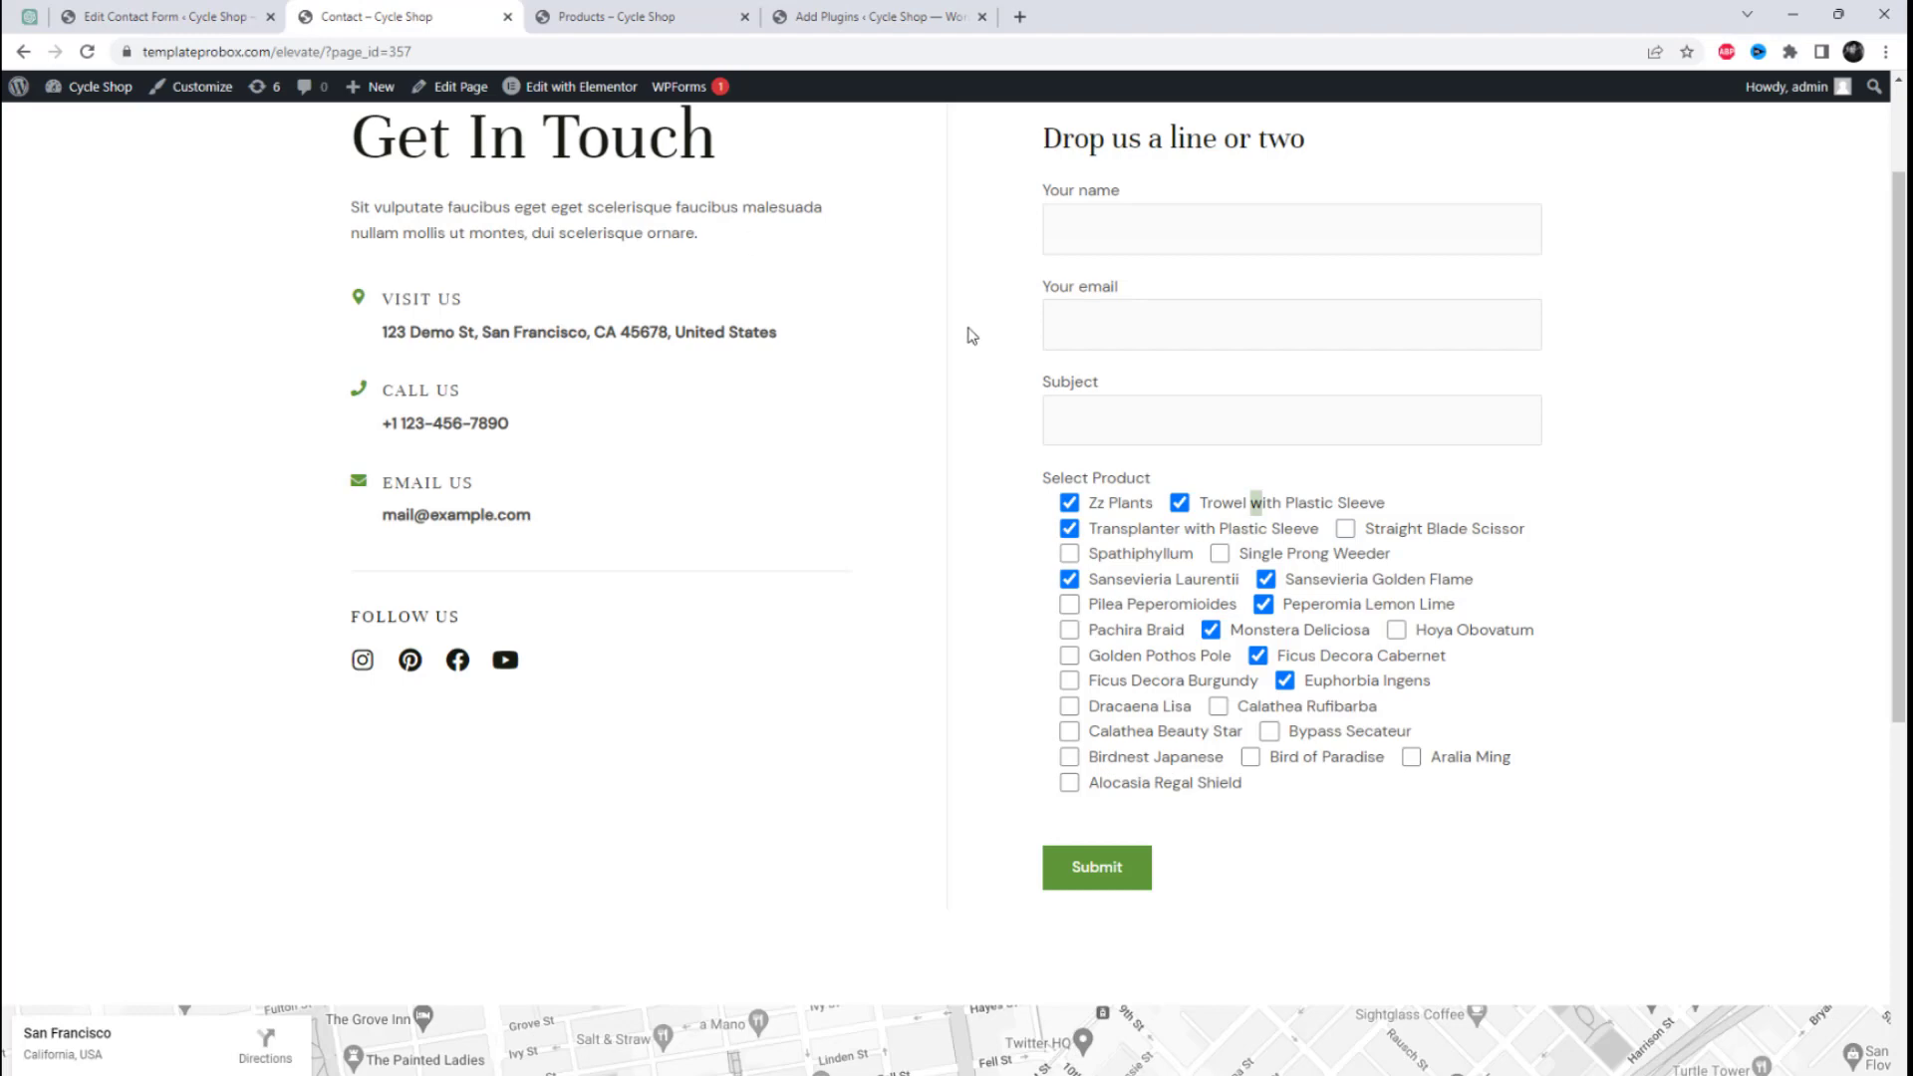
{"action": "right_click", "coordinate": [972, 336]}
{"action": "left_click", "coordinate": [1026, 389]}
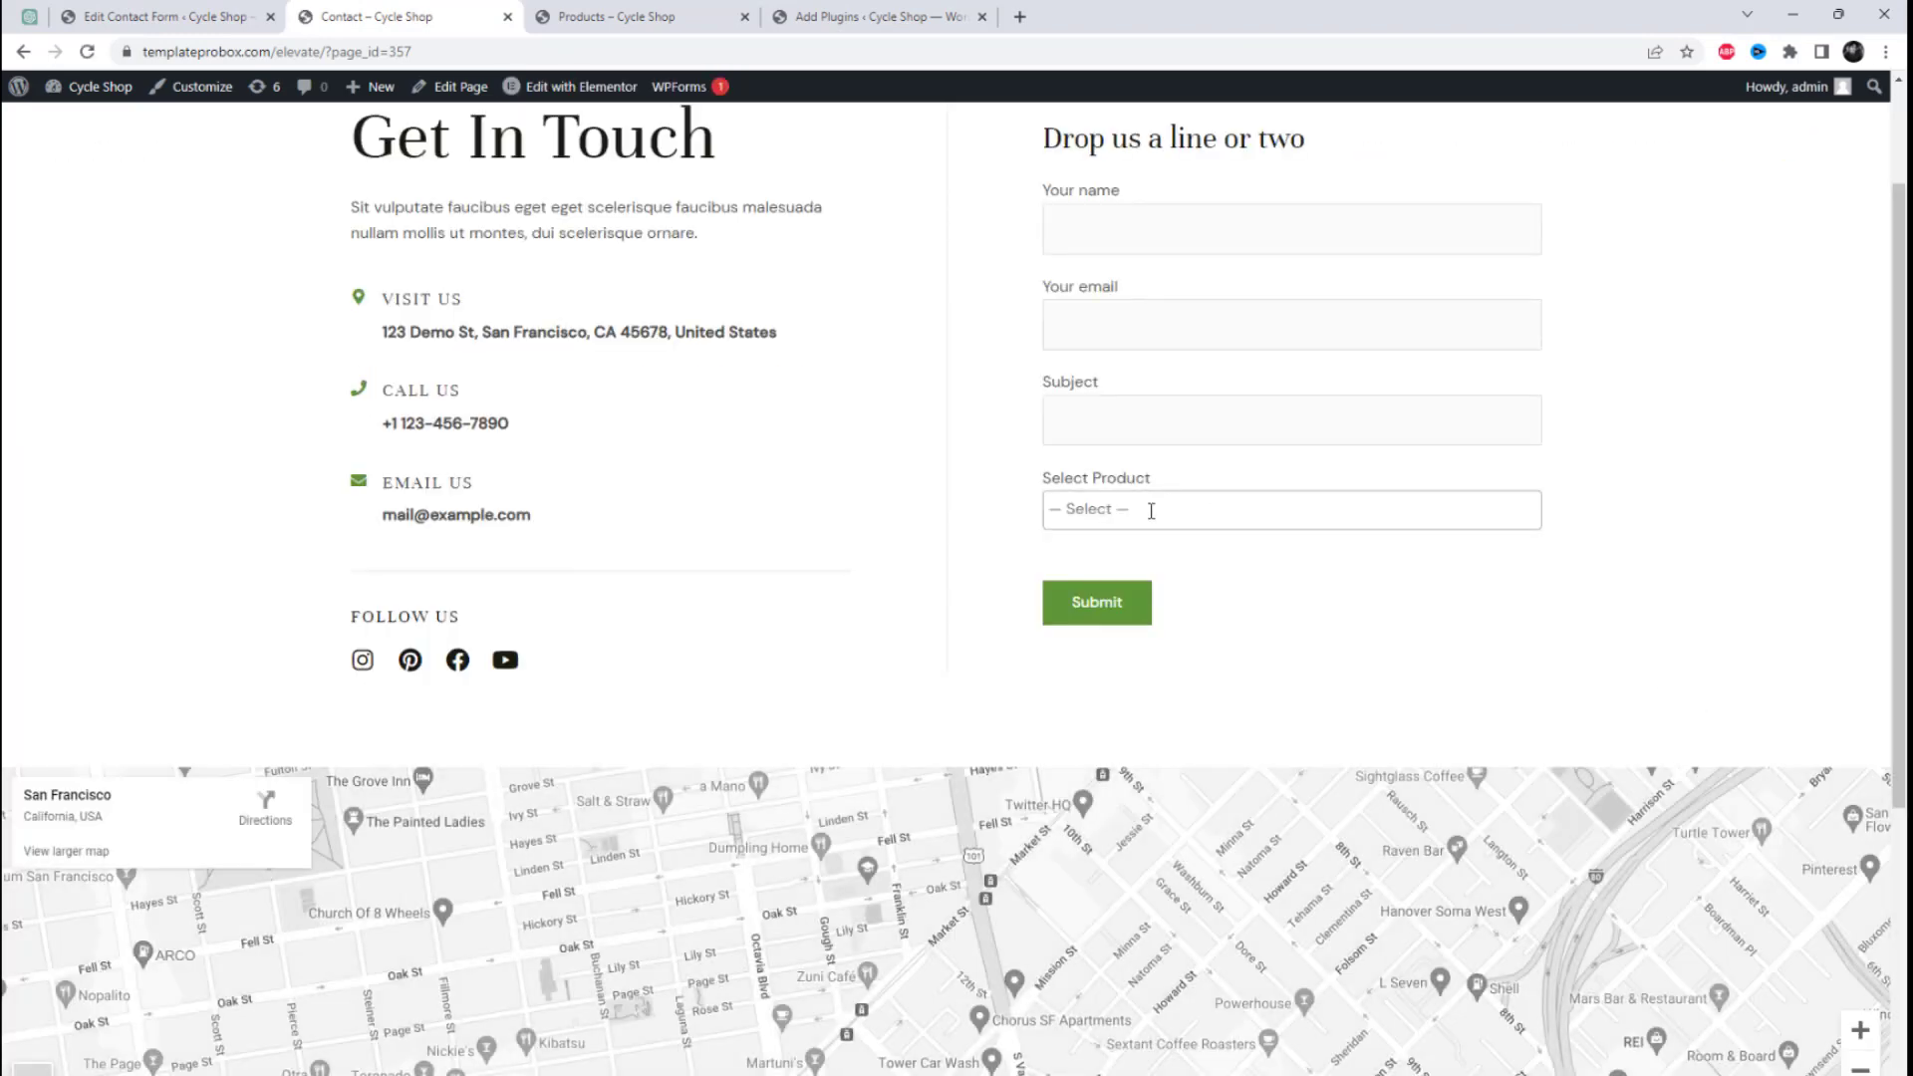
{"action": "left_click", "coordinate": [1151, 512]}
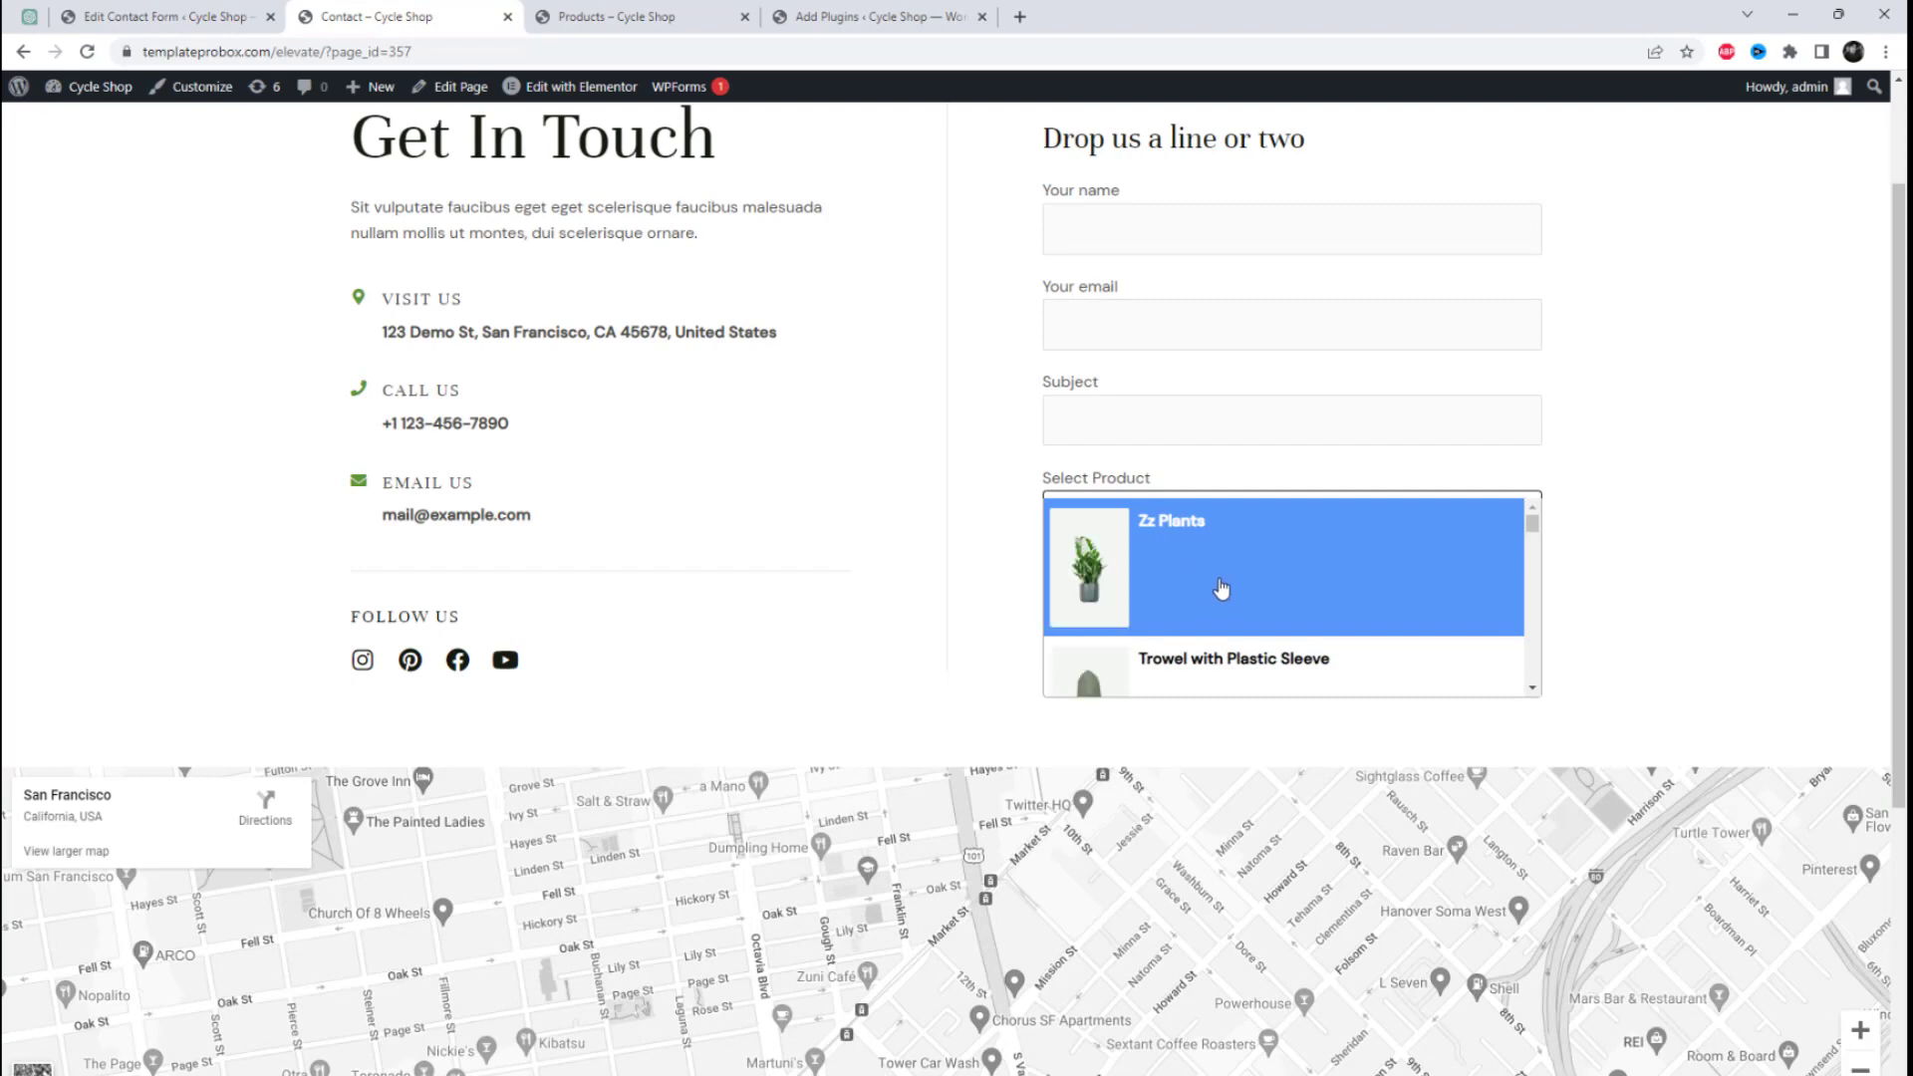
Step: Select Spathiphyllum and Sansevieria Laurentii in the Contact page's Select Product image drop-down
{"action": "scroll", "coordinate": [1221, 589], "scroll_direction": "down", "scroll_amount": 2}
{"action": "scroll", "coordinate": [1231, 616], "scroll_direction": "down", "scroll_amount": 2}
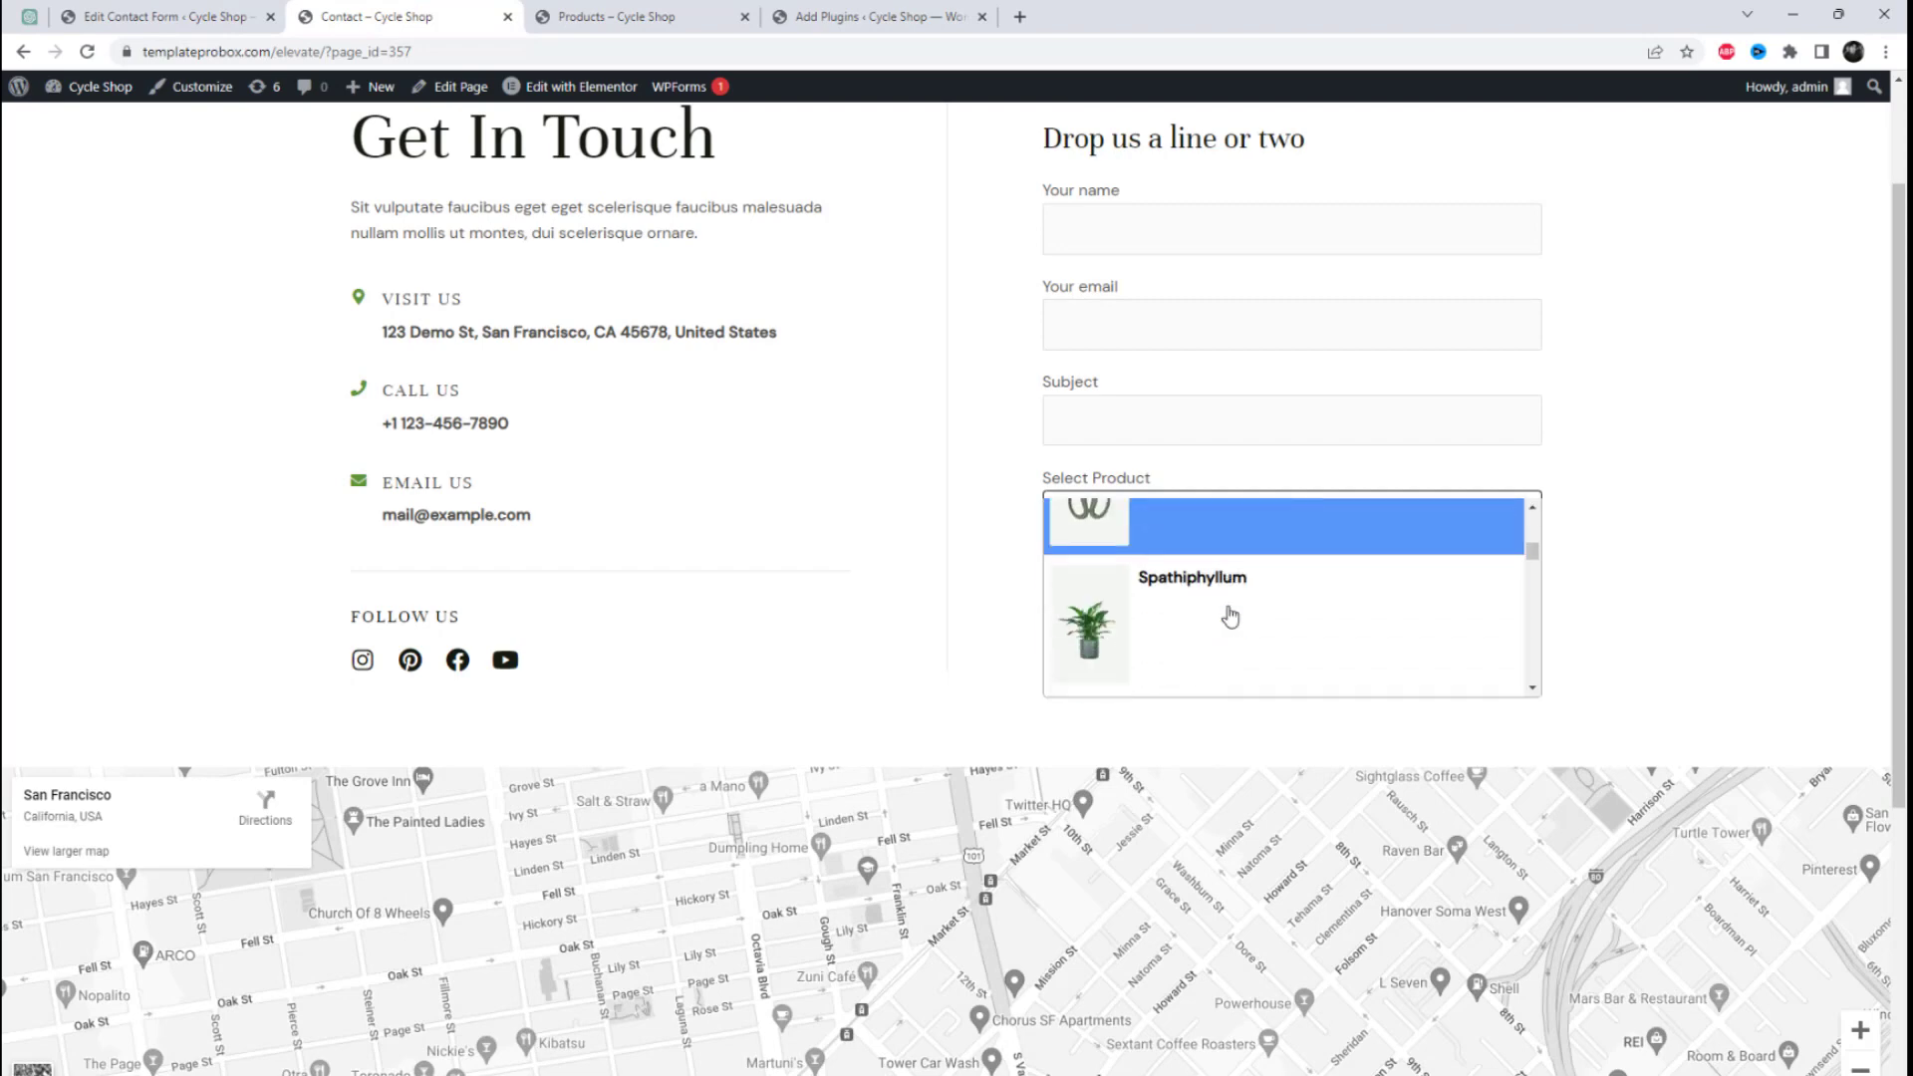
{"action": "left_click", "coordinate": [1183, 608]}
{"action": "left_click", "coordinate": [1259, 515]}
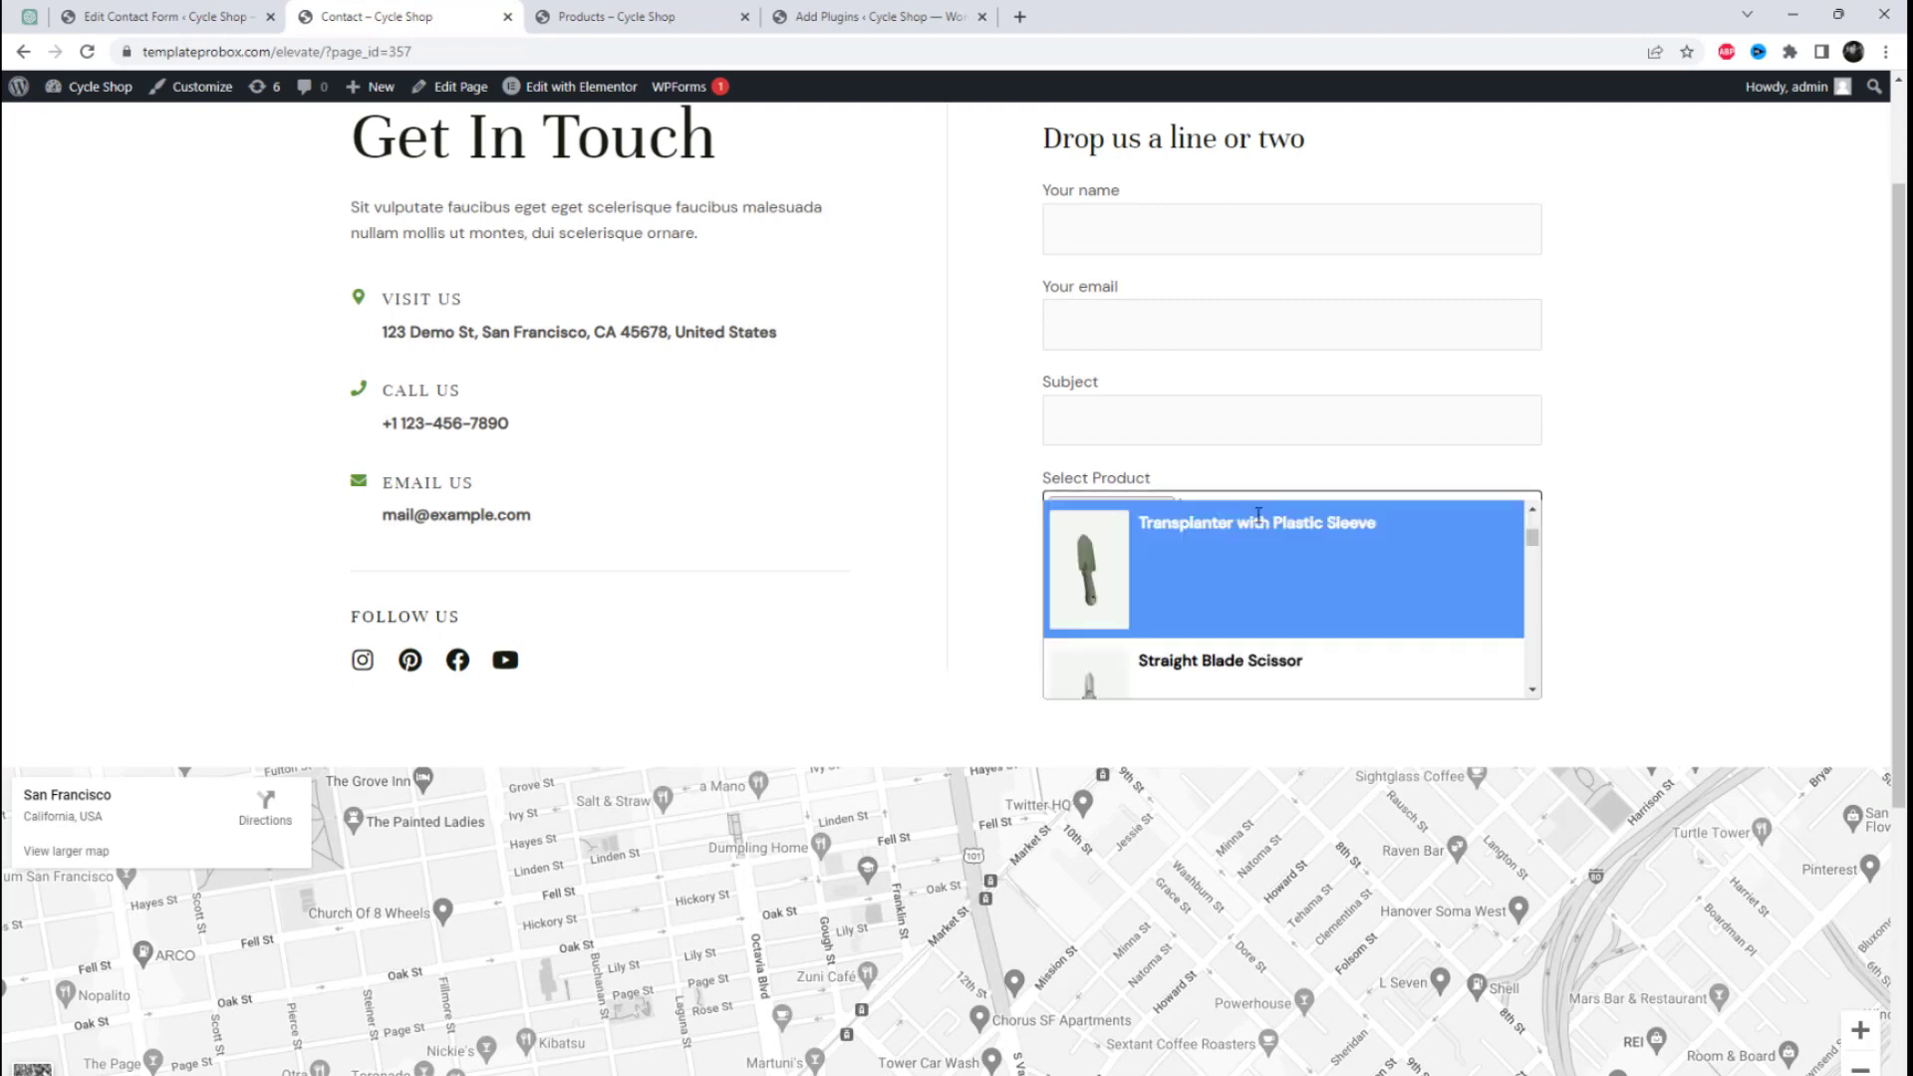
{"action": "scroll", "coordinate": [1281, 632], "scroll_direction": "down", "scroll_amount": 3}
{"action": "left_click", "coordinate": [1259, 638]}
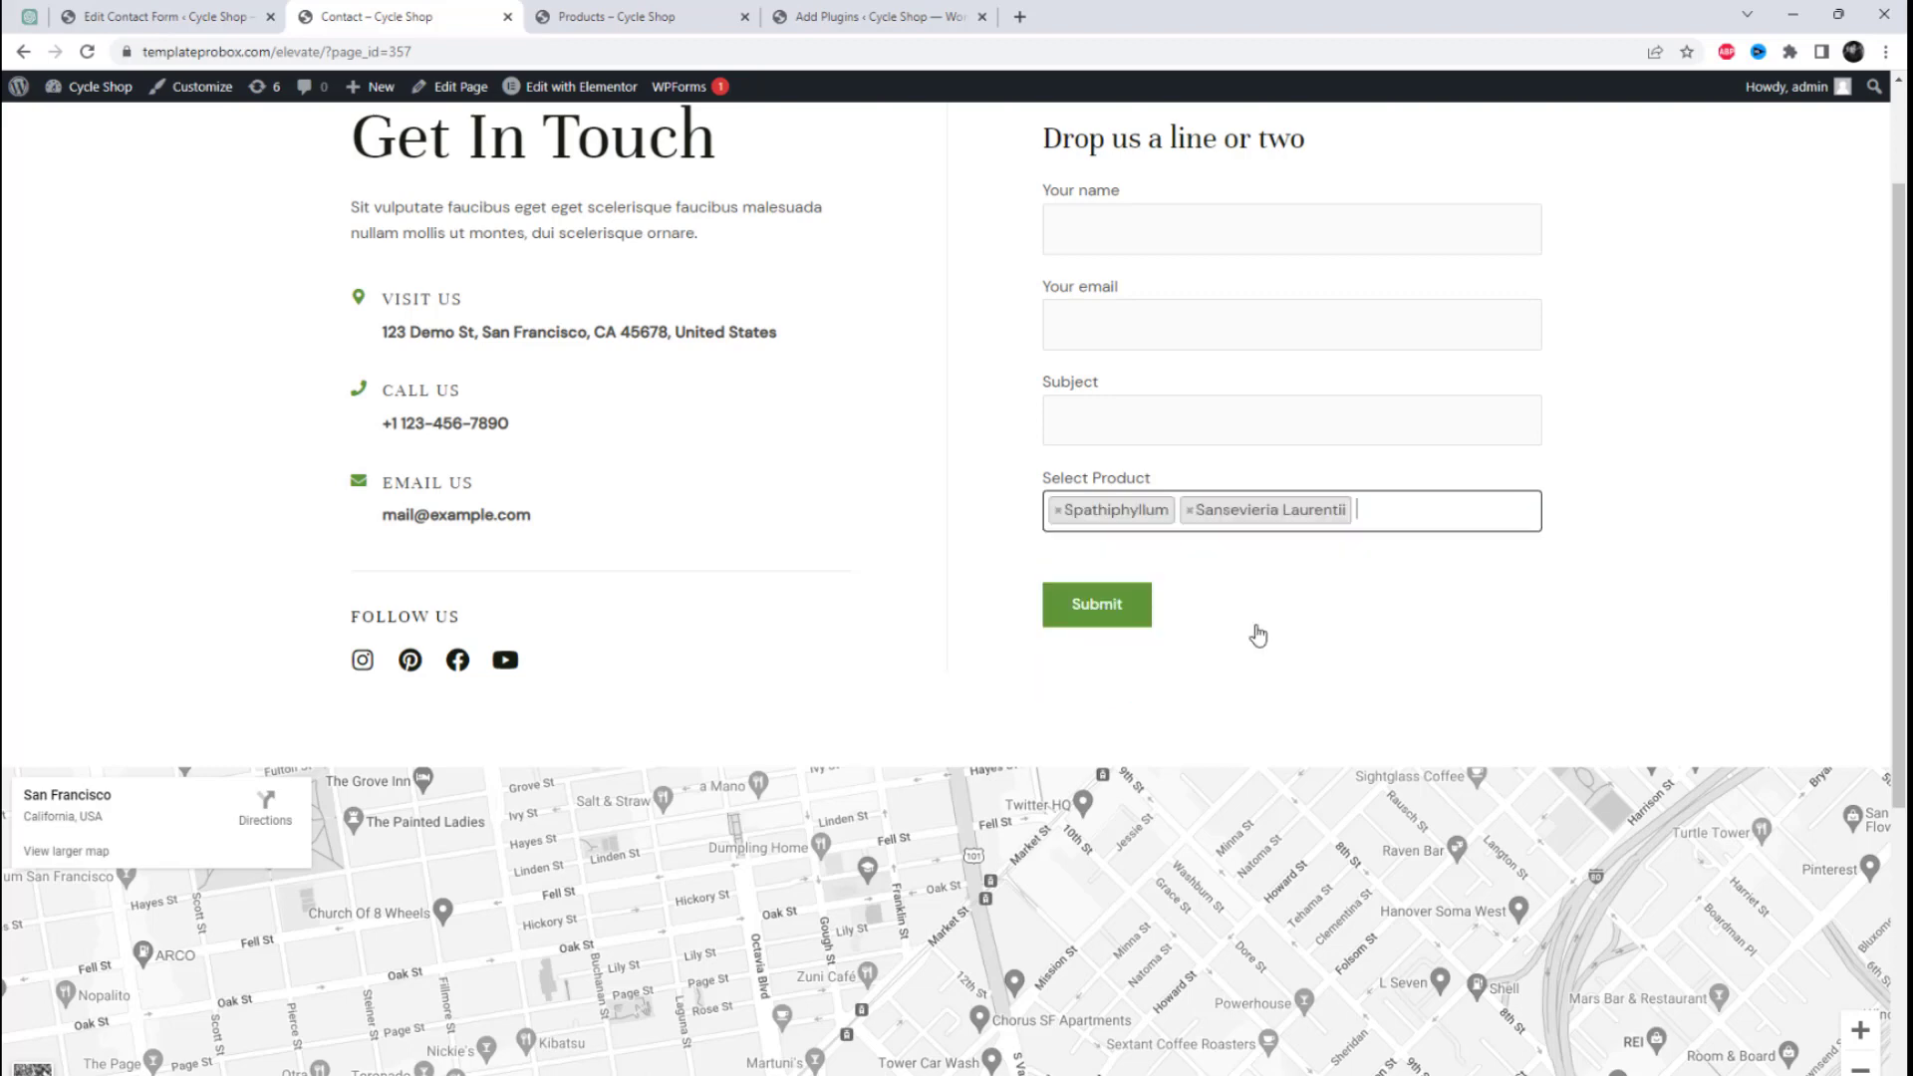
Step: Add Sansevieria Golden Flame to the Select Product choices, and remove it from the selection again
{"action": "left_click", "coordinate": [1372, 499]}
{"action": "scroll", "coordinate": [1375, 608], "scroll_direction": "down", "scroll_amount": 3}
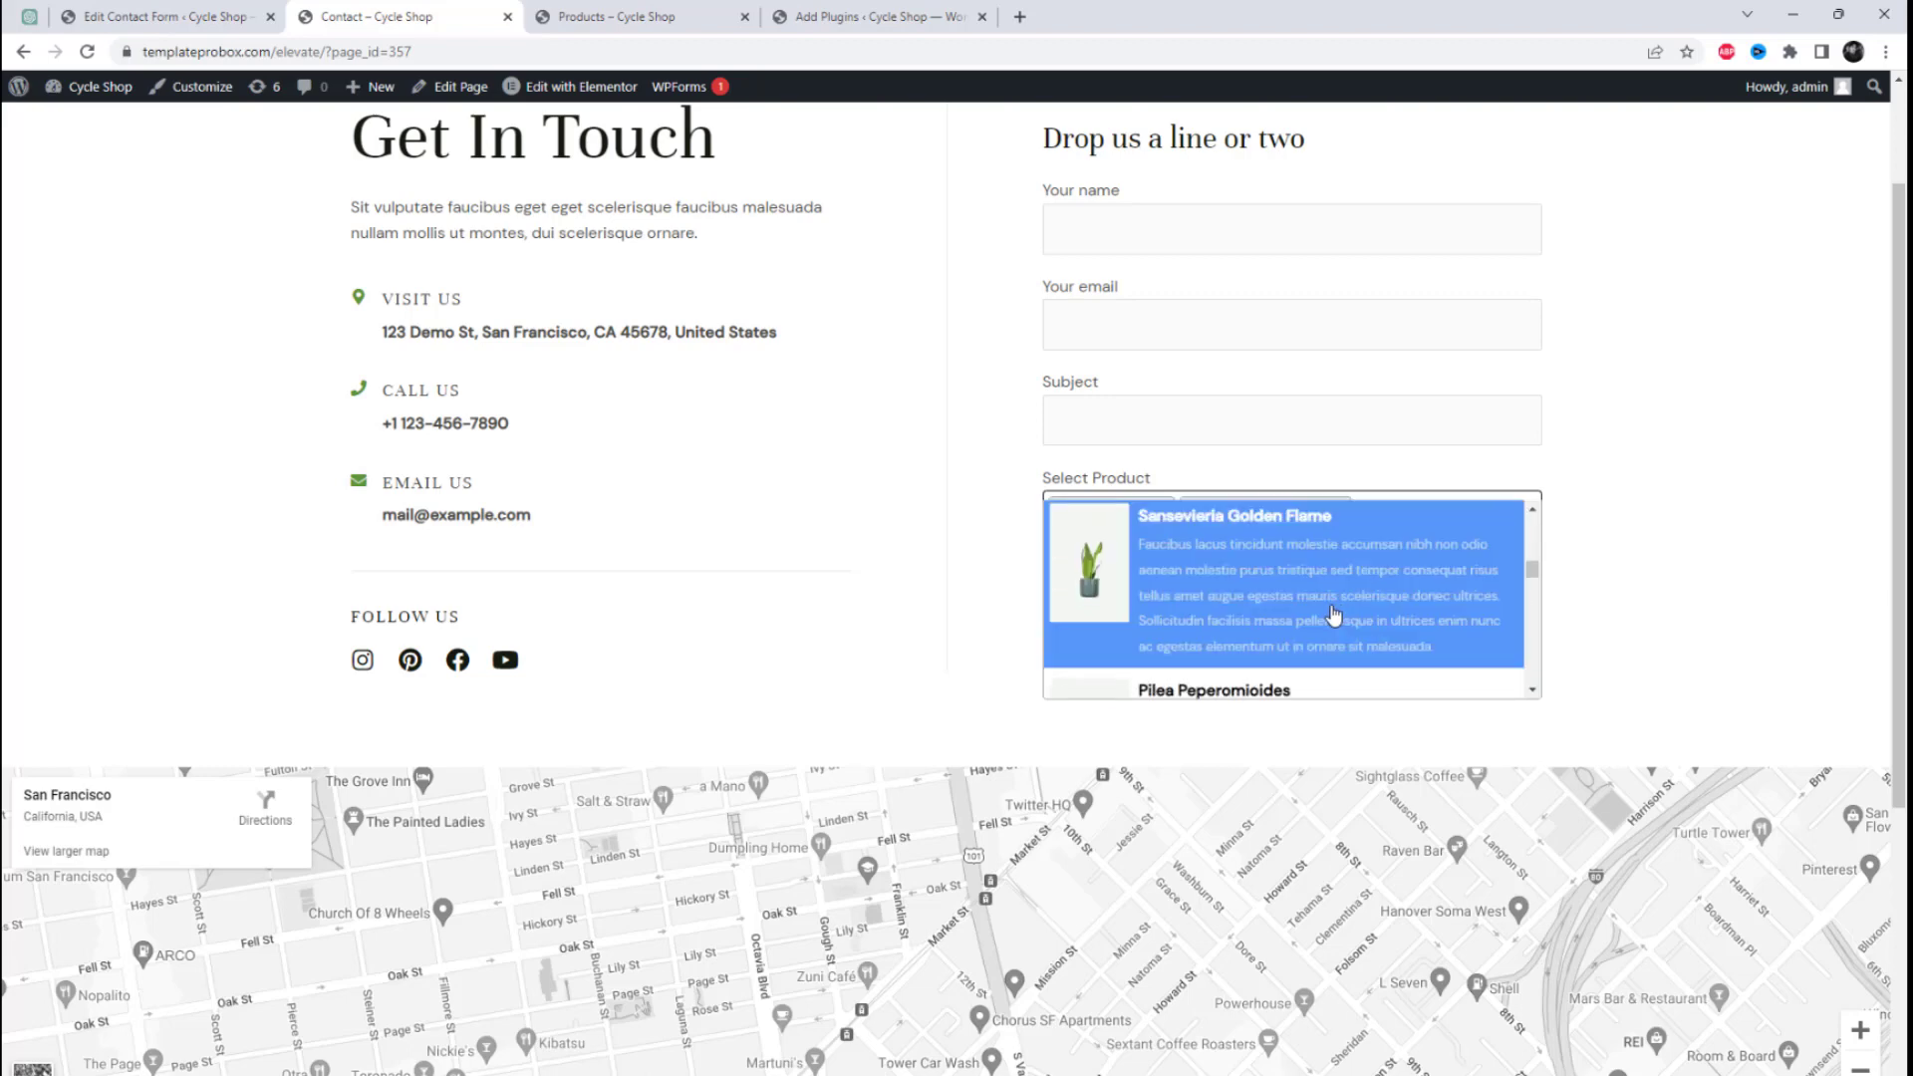
{"action": "left_click", "coordinate": [1334, 613]}
{"action": "left_click", "coordinate": [1415, 550]}
{"action": "scroll", "coordinate": [1359, 631], "scroll_direction": "down", "scroll_amount": 3}
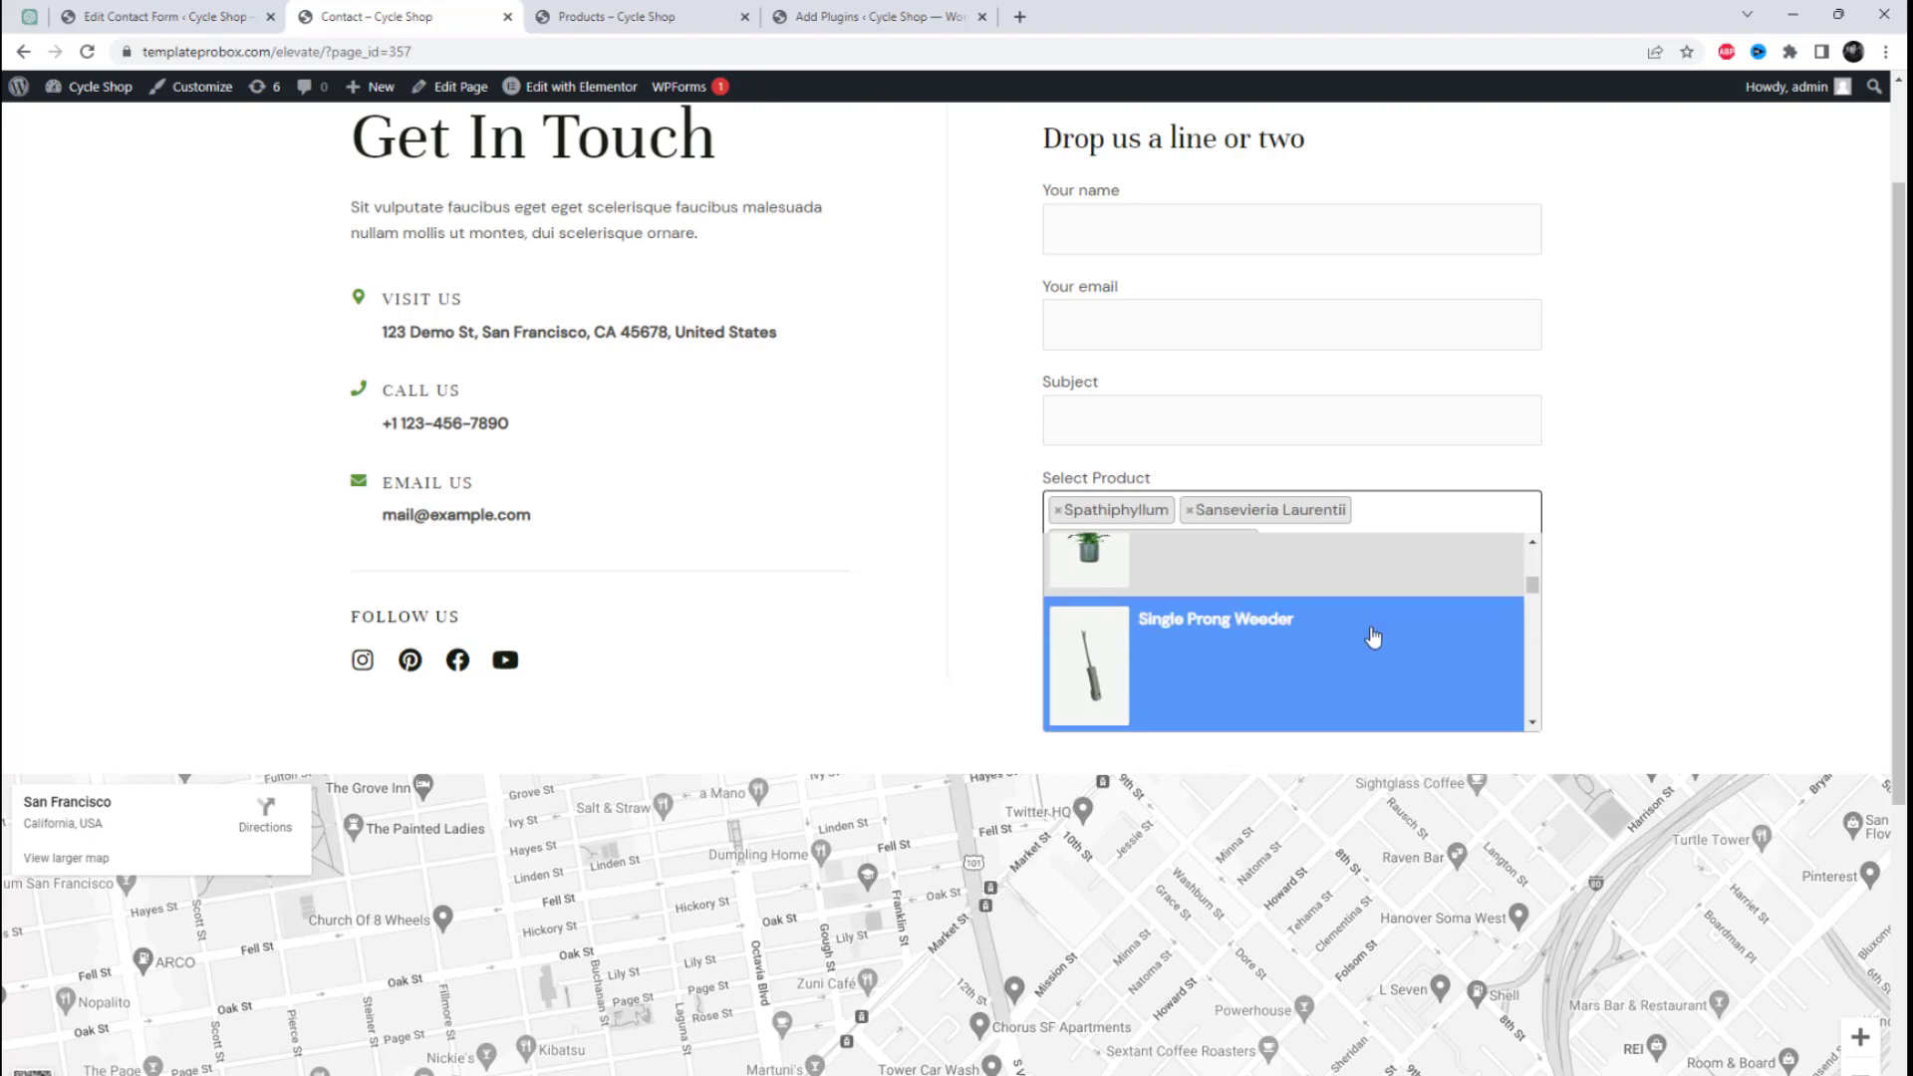
{"action": "scroll", "coordinate": [1373, 637], "scroll_direction": "up", "scroll_amount": 2}
{"action": "left_click", "coordinate": [1395, 668]}
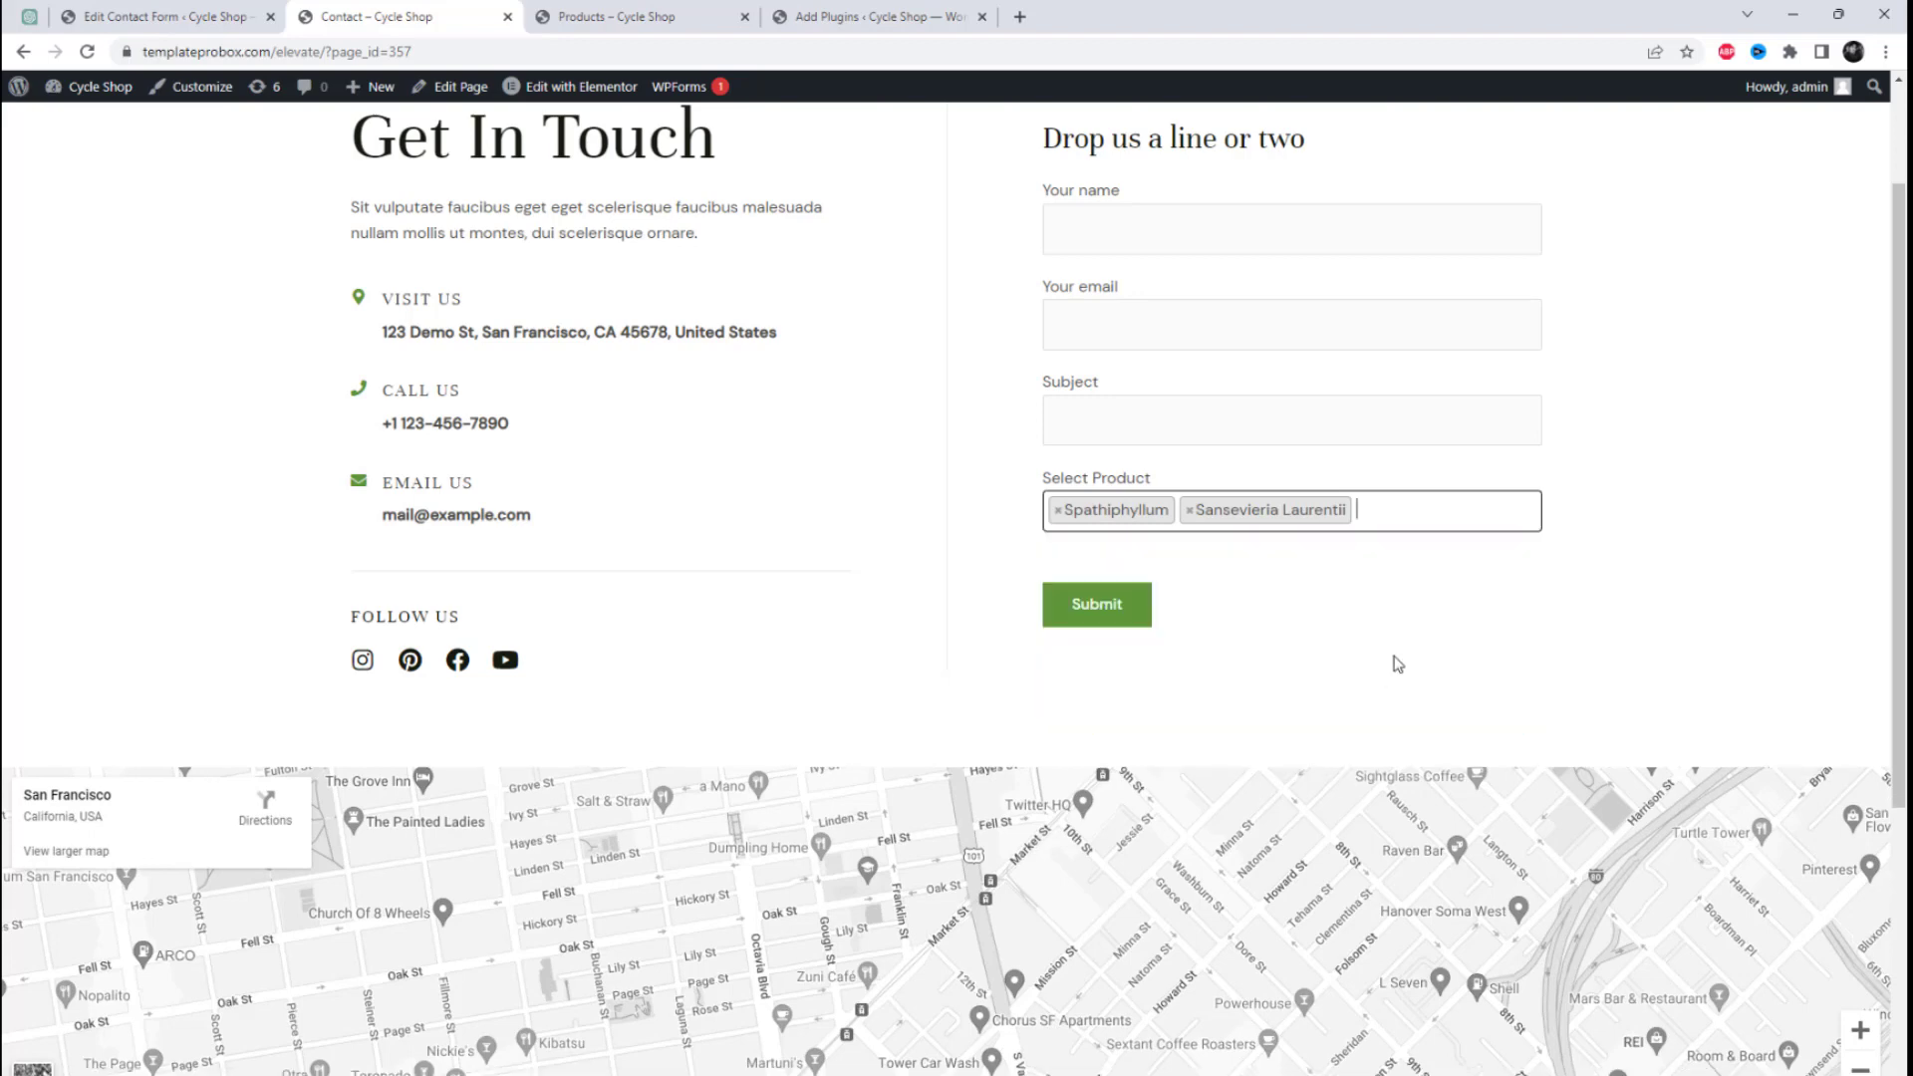
Step: Add Golden Pothos Pole as the third choice in the Select Product field
{"action": "left_click", "coordinate": [1444, 506]}
{"action": "scroll", "coordinate": [1266, 646], "scroll_direction": "up", "scroll_amount": 2}
{"action": "left_click", "coordinate": [1266, 648]}
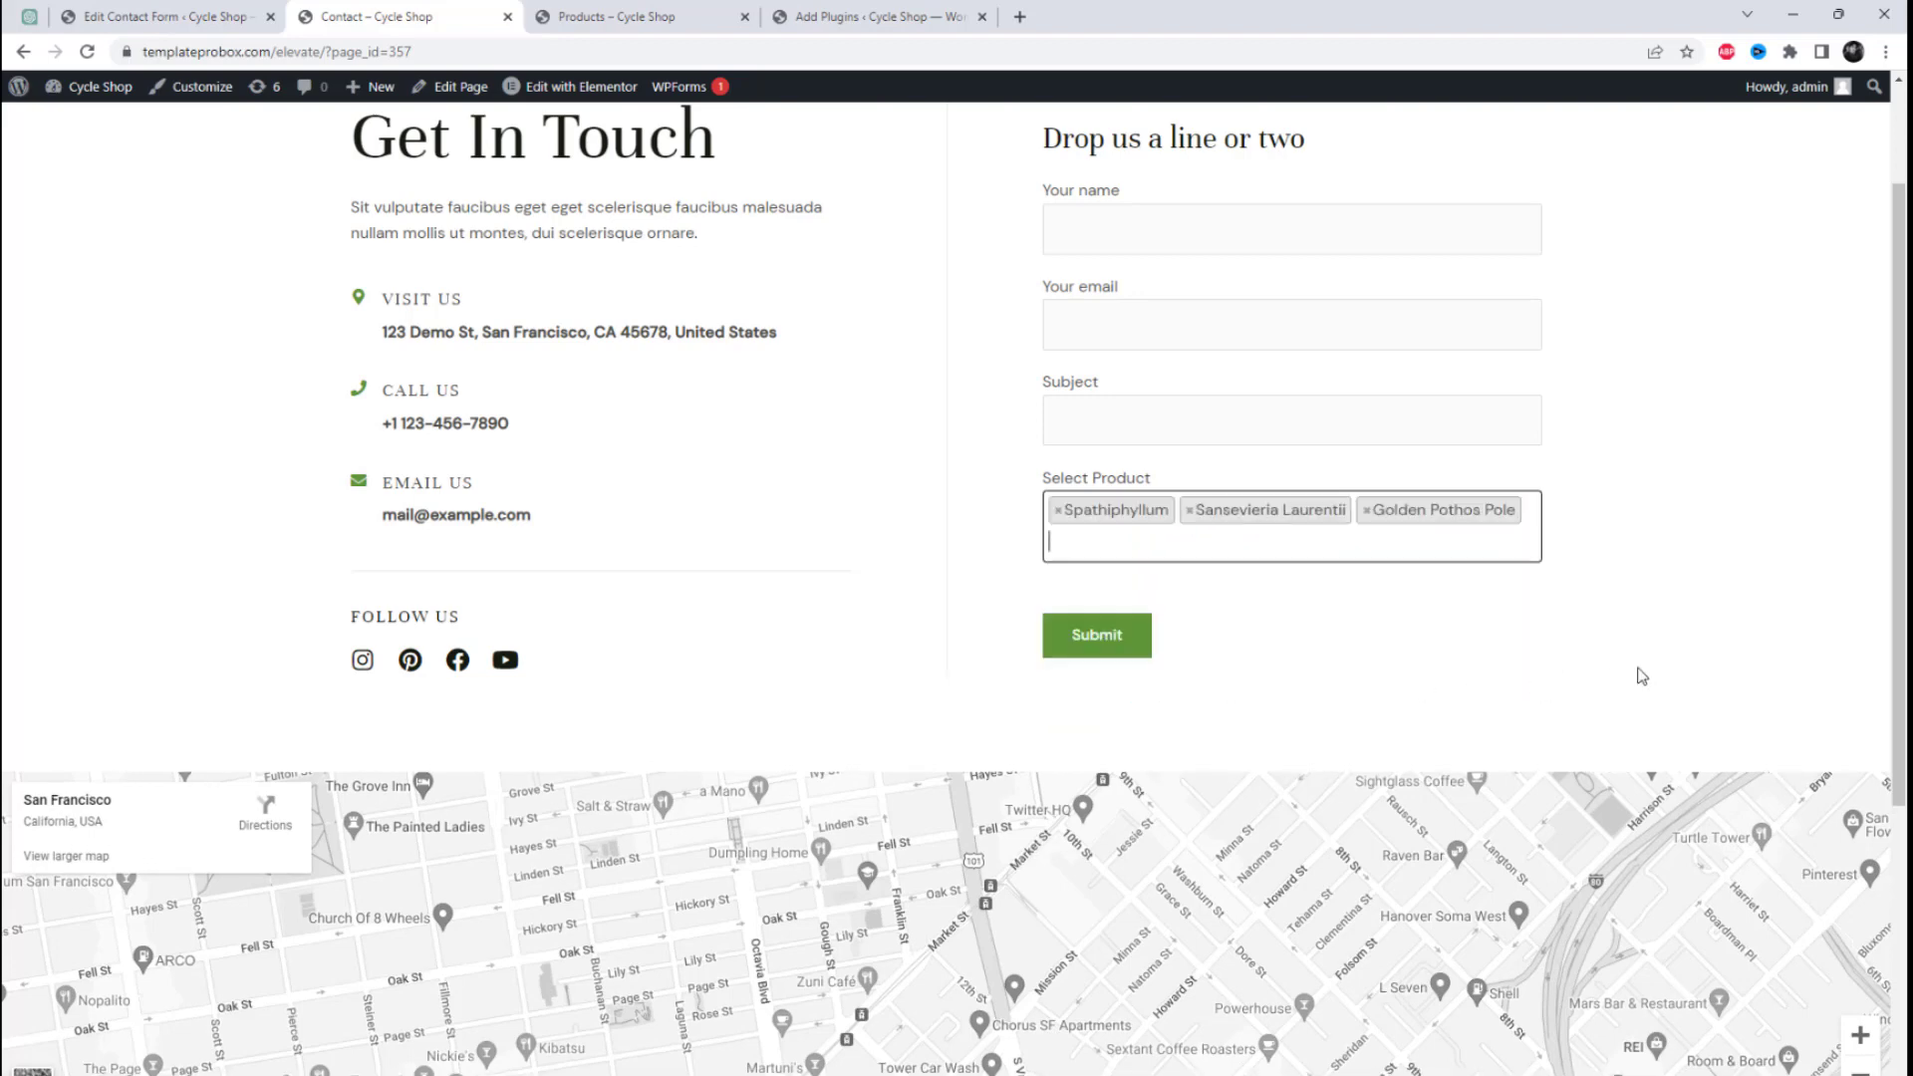
{"action": "left_click", "coordinate": [1642, 677]}
Step: Delete the post_image_select tag under Select Product from Contact form 1's form template
{"action": "left_click", "coordinate": [165, 16]}
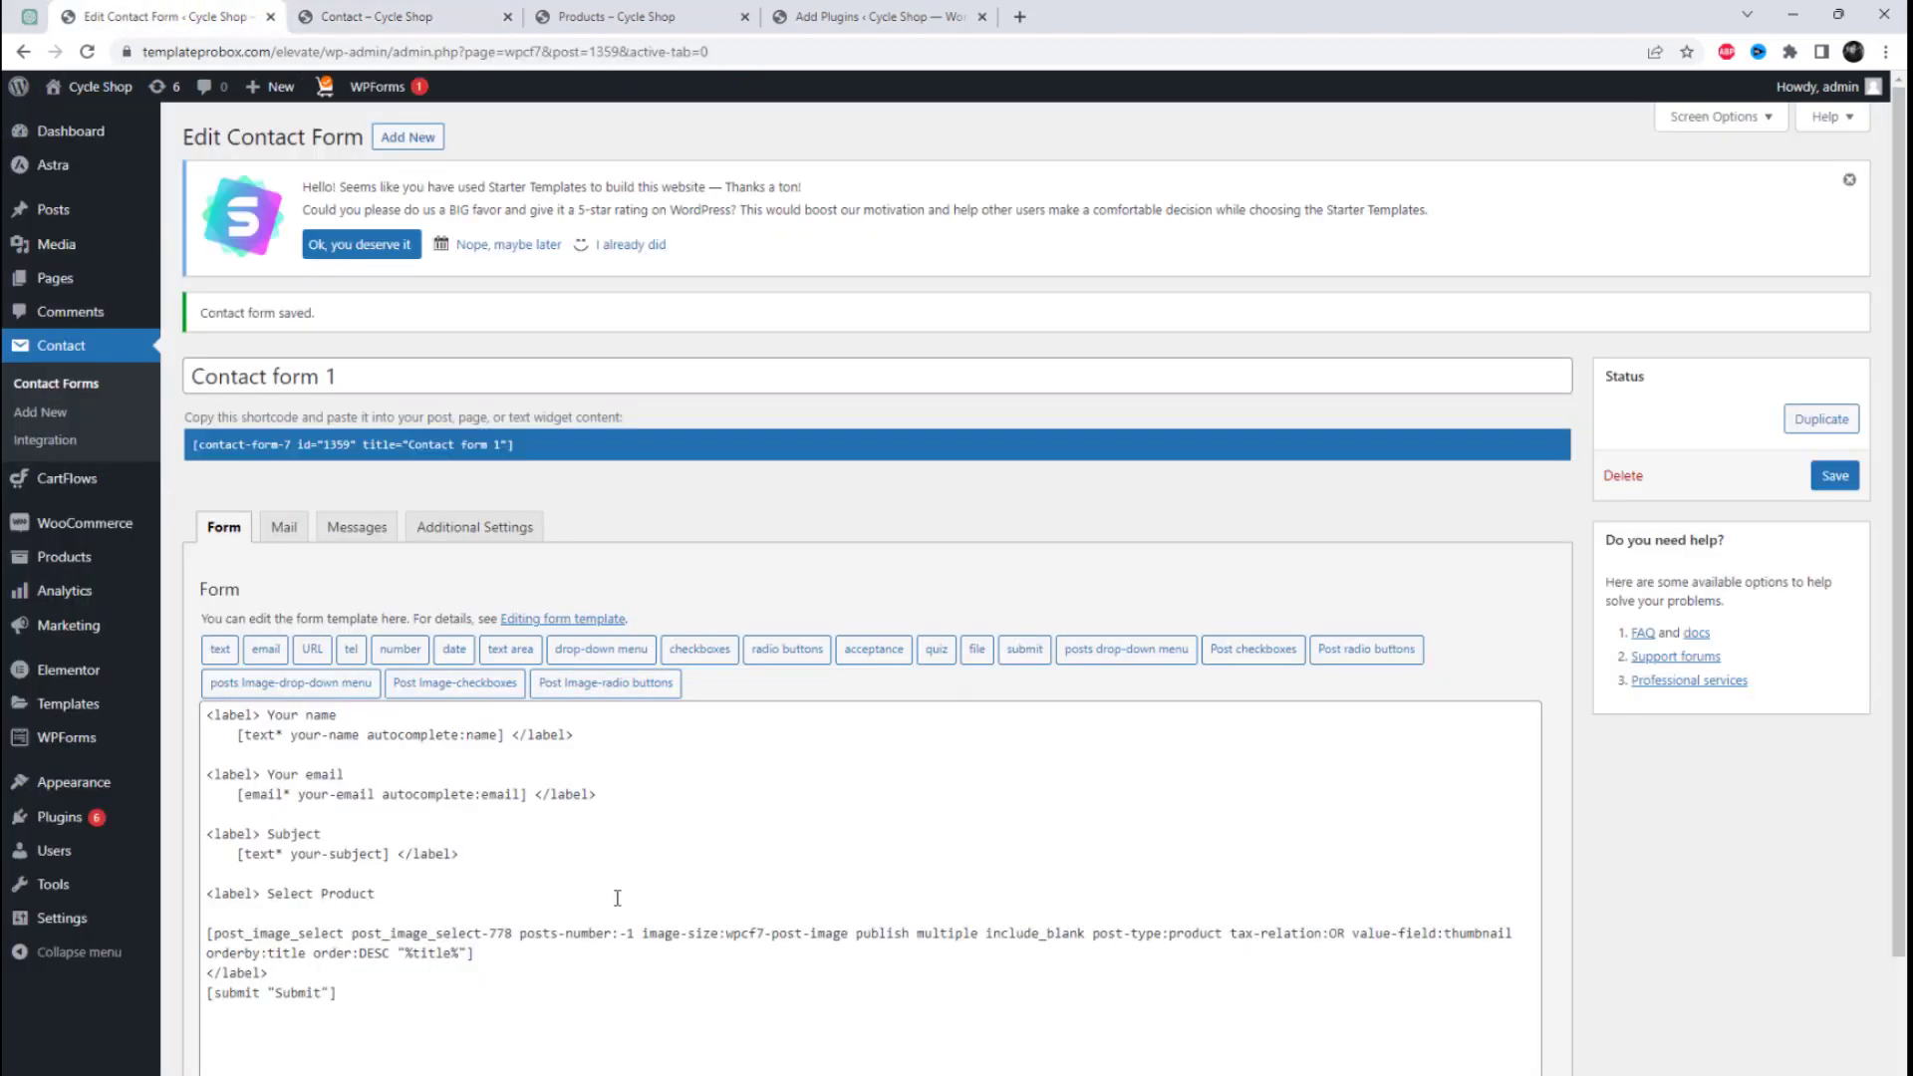
{"action": "left_click_drag", "start_coordinate": [490, 952], "coordinate": [202, 922]}
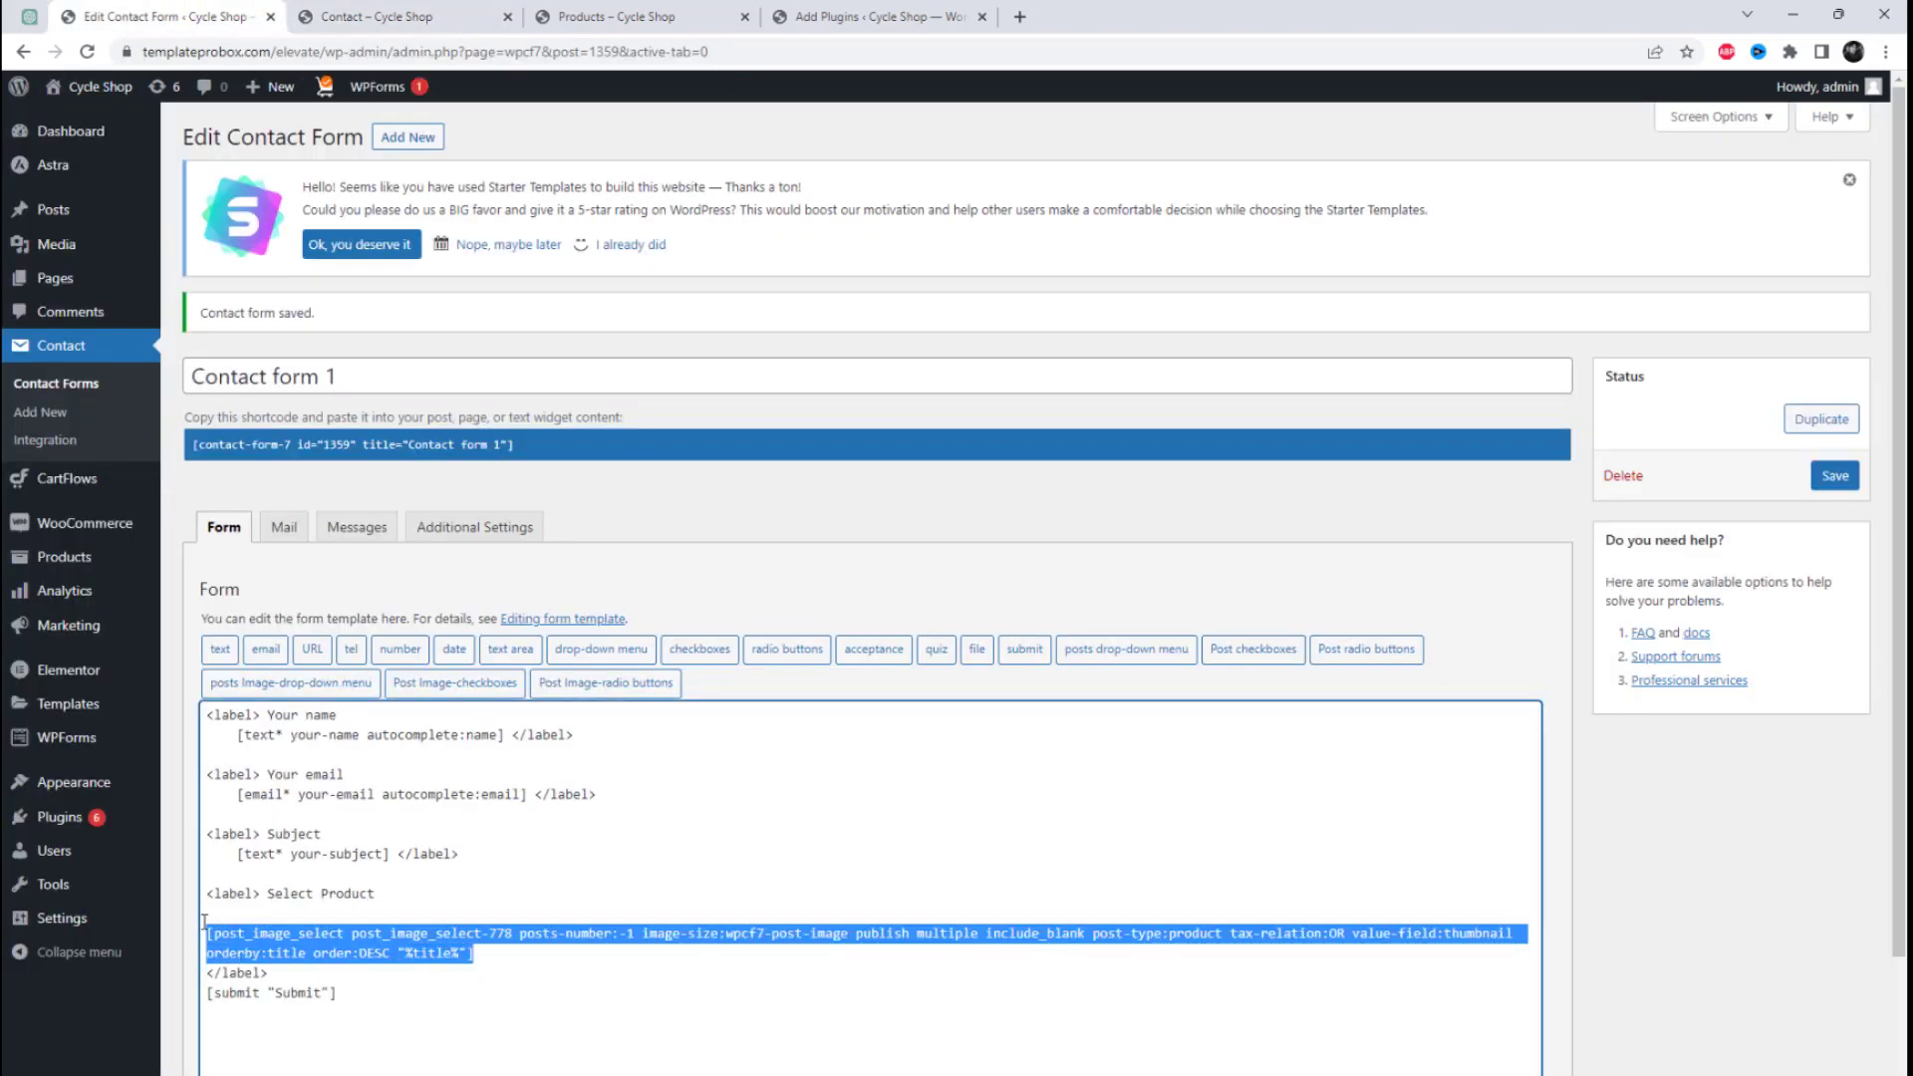
{"action": "key", "text": "BackSpace"}
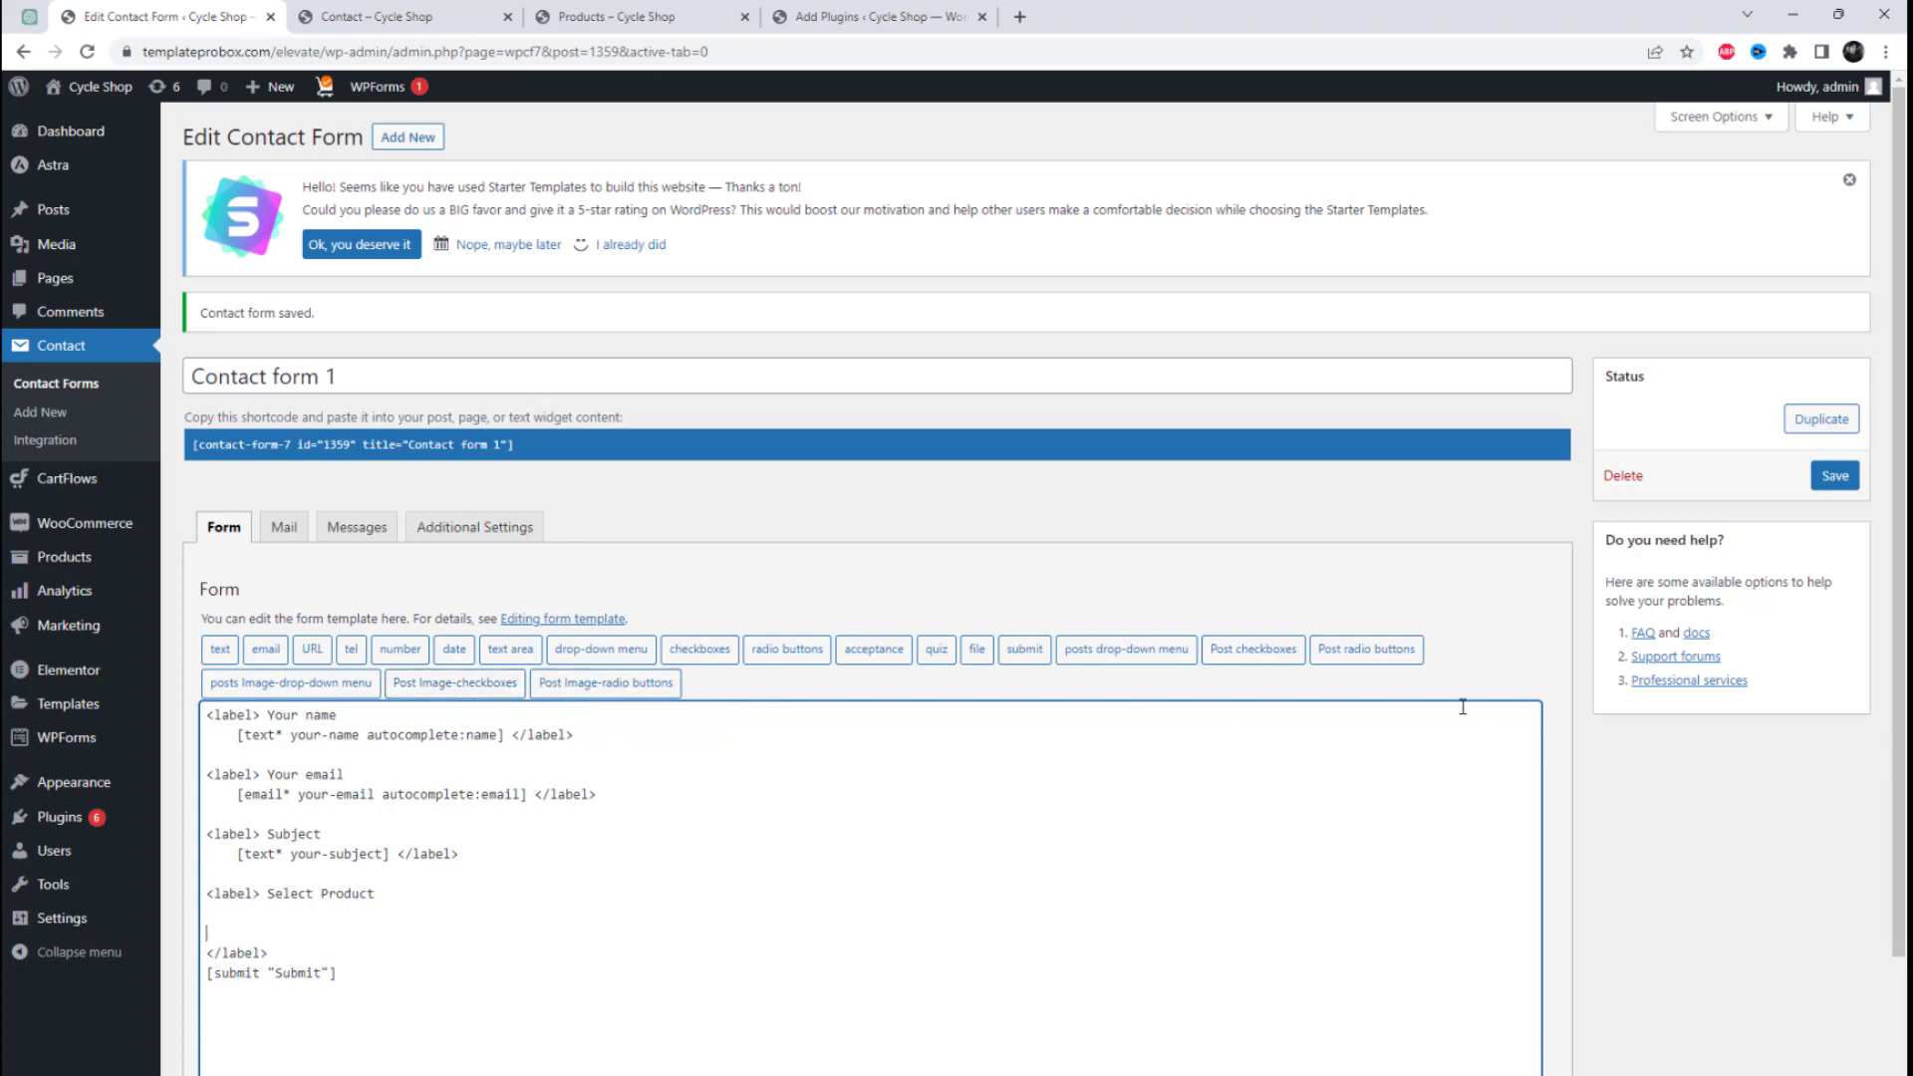
Step: Insert a posts drop-down menu tag for Posts, sorted by Date/Time, under Select Product and save Contact form 1
{"action": "left_click", "coordinate": [1149, 662]}
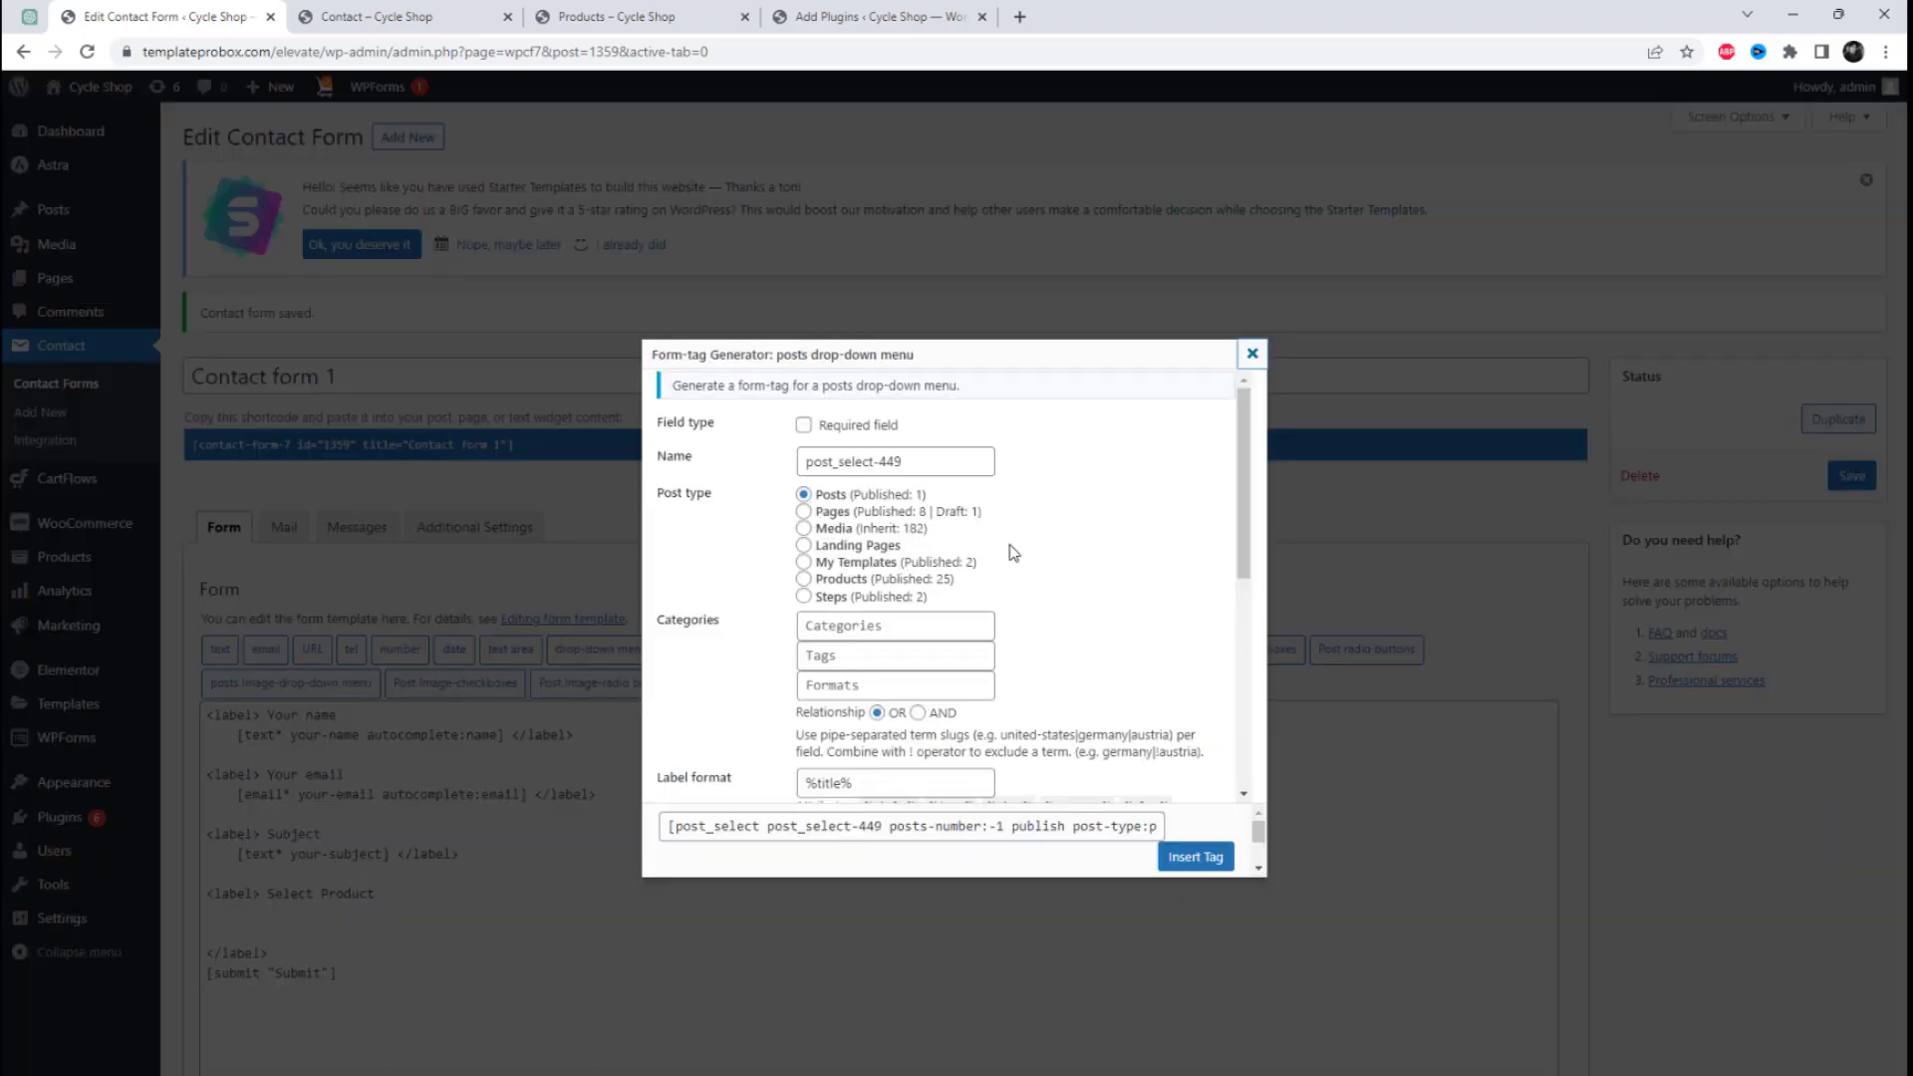
{"action": "scroll", "coordinate": [1126, 622], "scroll_direction": "down", "scroll_amount": 2}
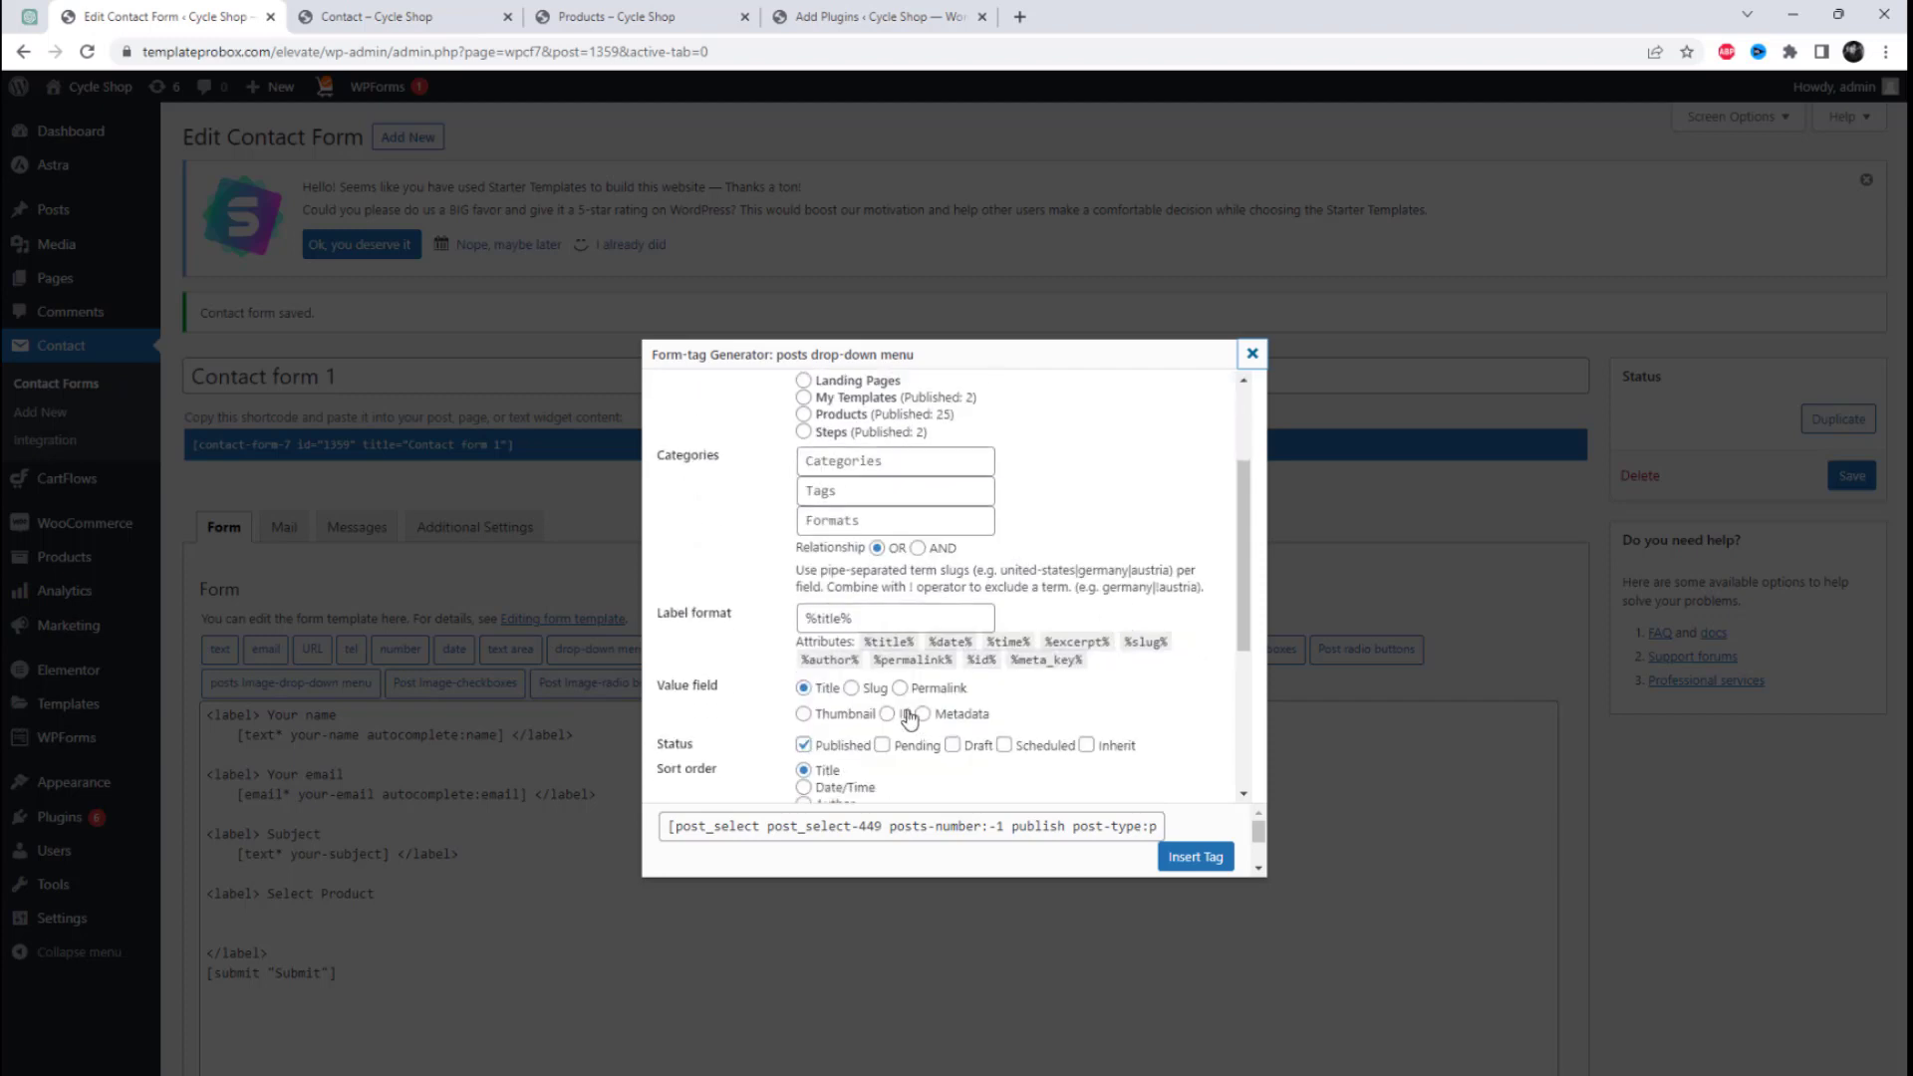
{"action": "scroll", "coordinate": [910, 718], "scroll_direction": "down", "scroll_amount": 2}
{"action": "left_click", "coordinate": [832, 625]}
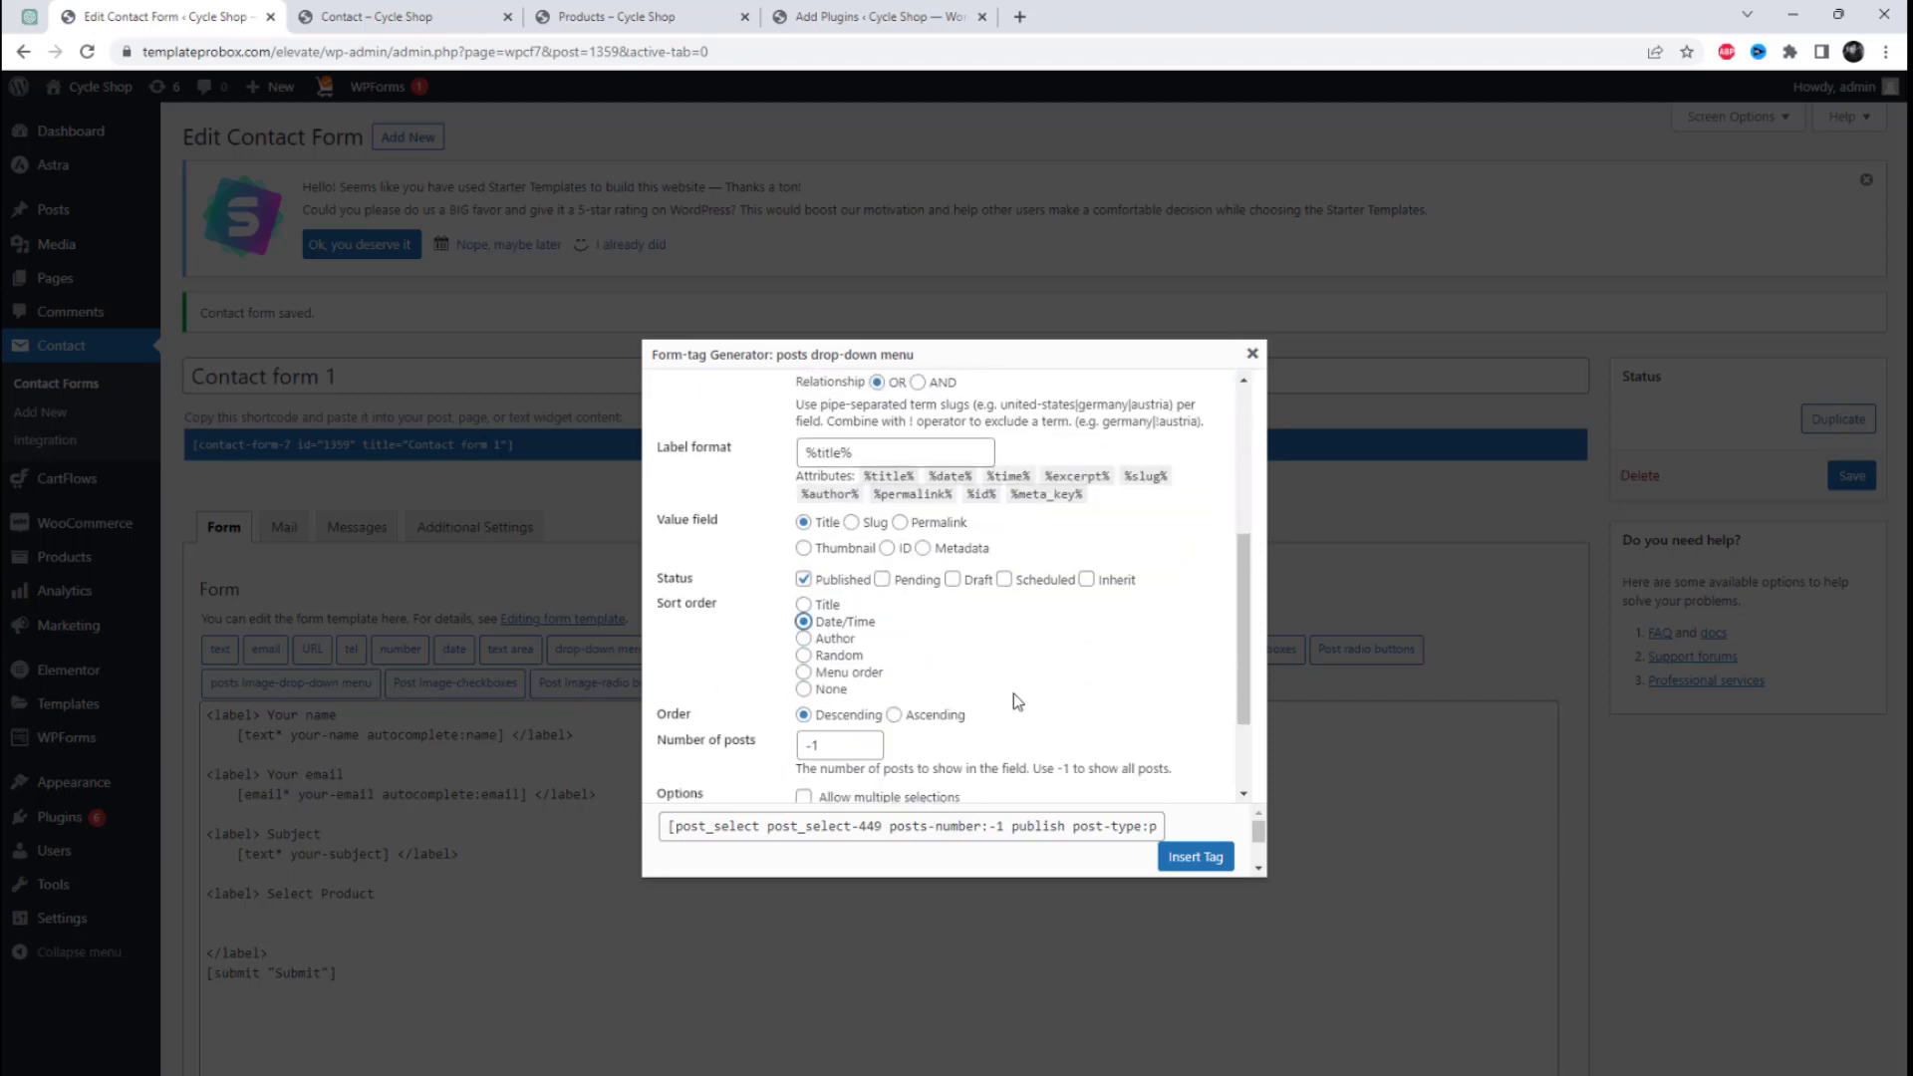
{"action": "scroll", "coordinate": [1014, 694], "scroll_direction": "down", "scroll_amount": 2}
{"action": "scroll", "coordinate": [1014, 696], "scroll_direction": "up", "scroll_amount": 4}
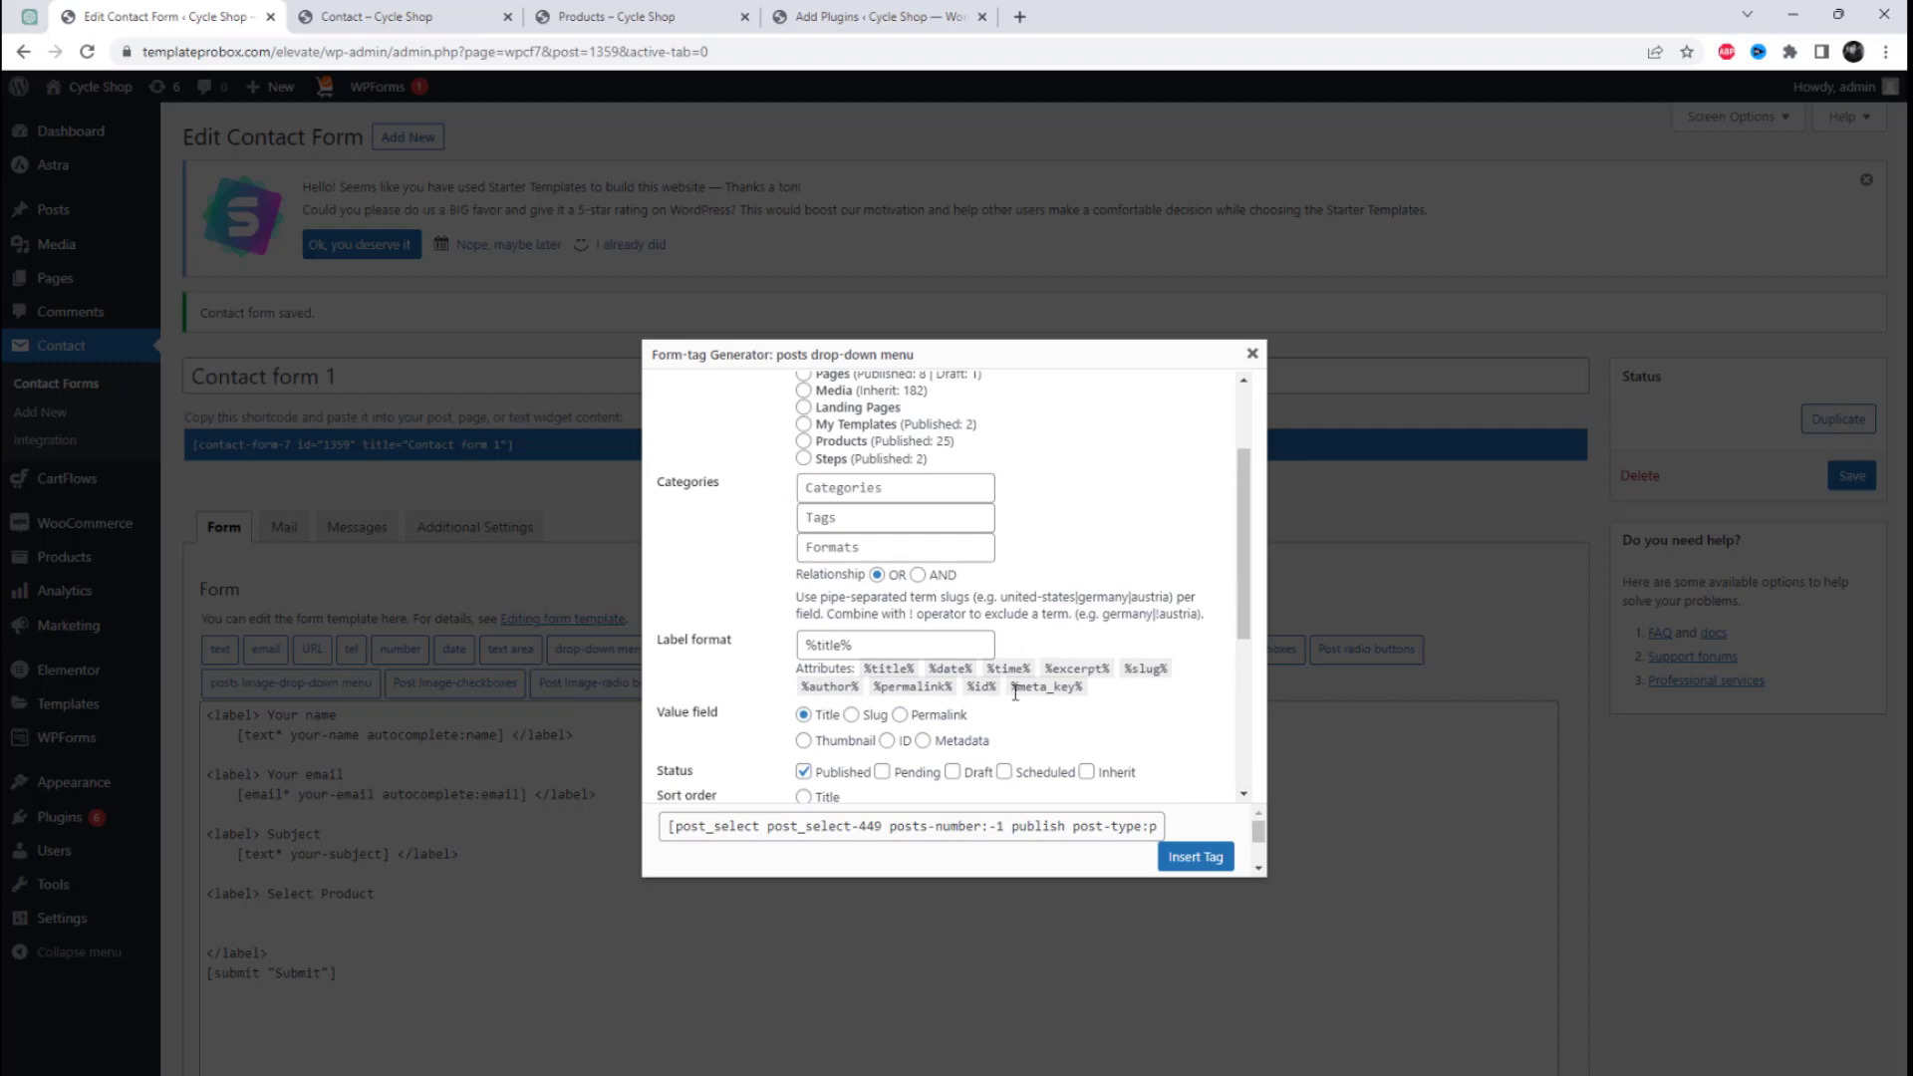
{"action": "scroll", "coordinate": [1015, 695], "scroll_direction": "down", "scroll_amount": 4}
{"action": "left_click", "coordinate": [1196, 857]}
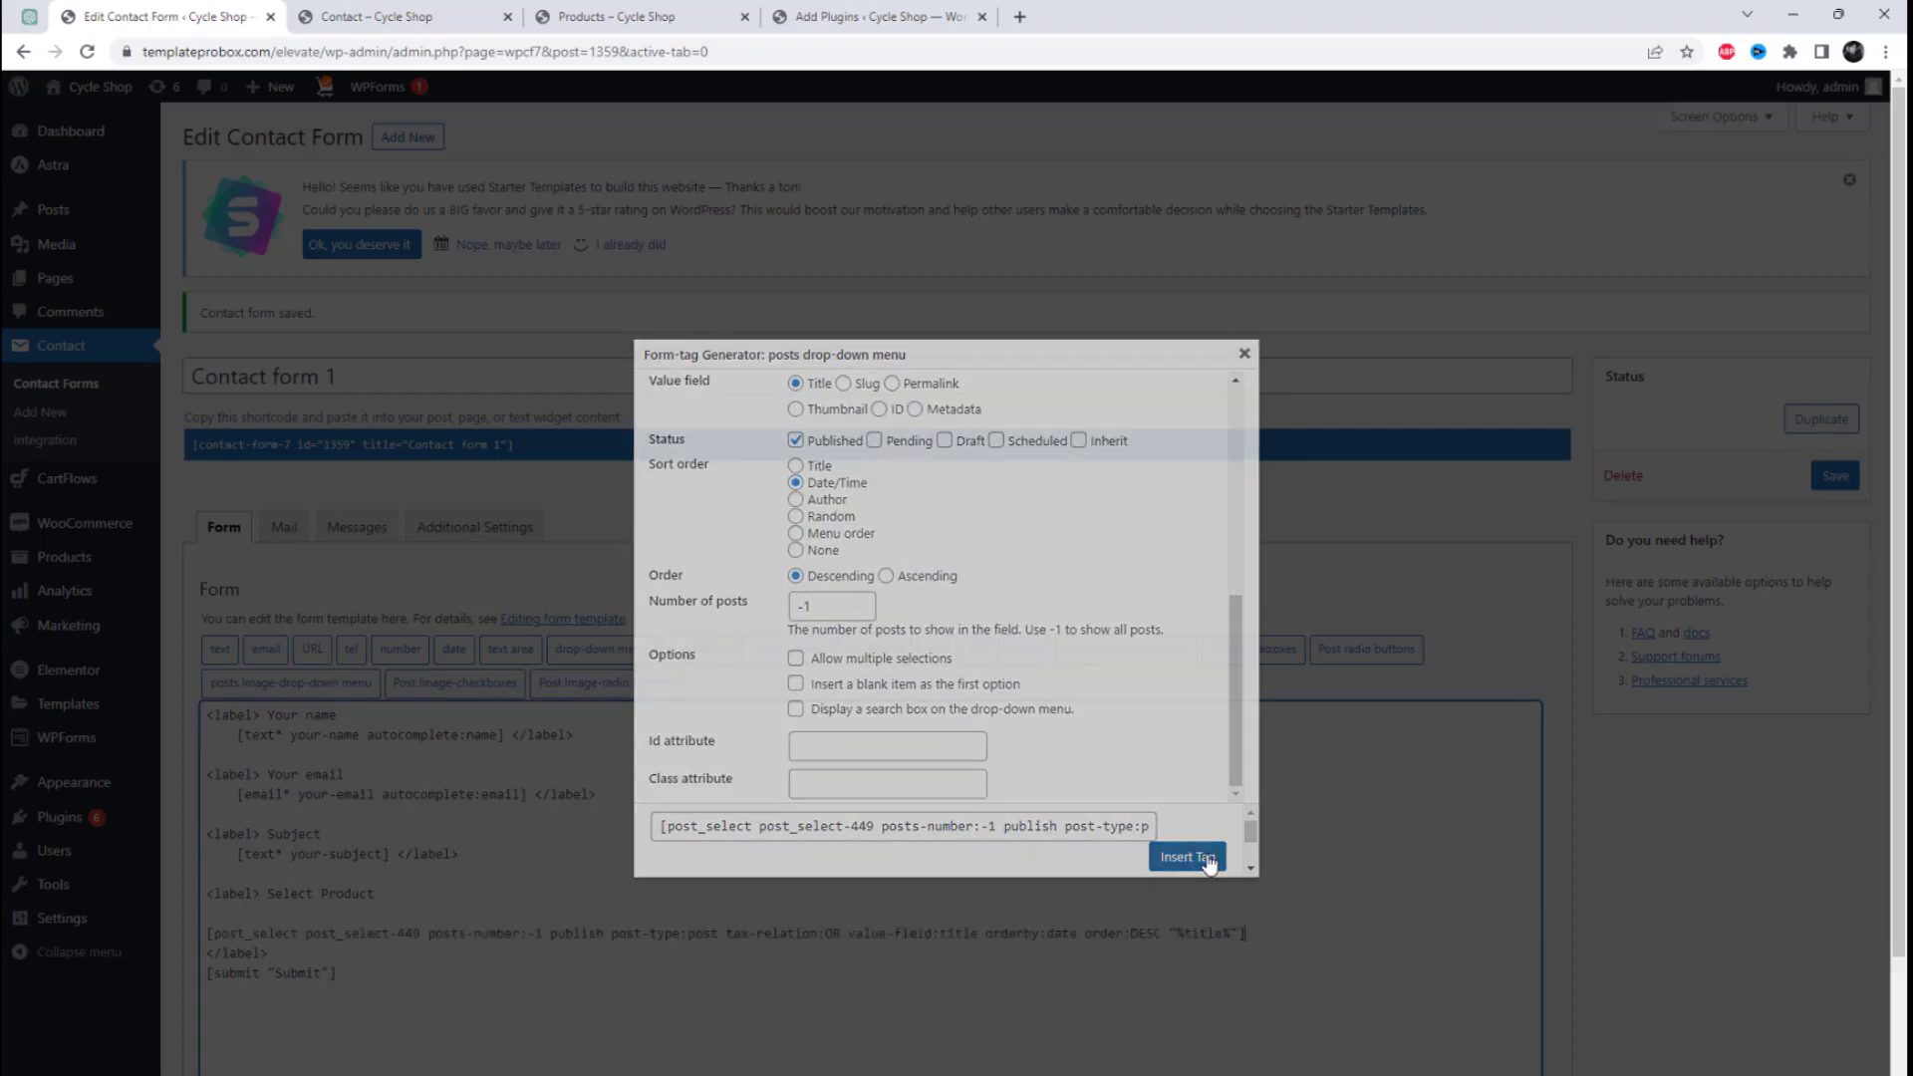
{"action": "left_click", "coordinate": [1833, 476]}
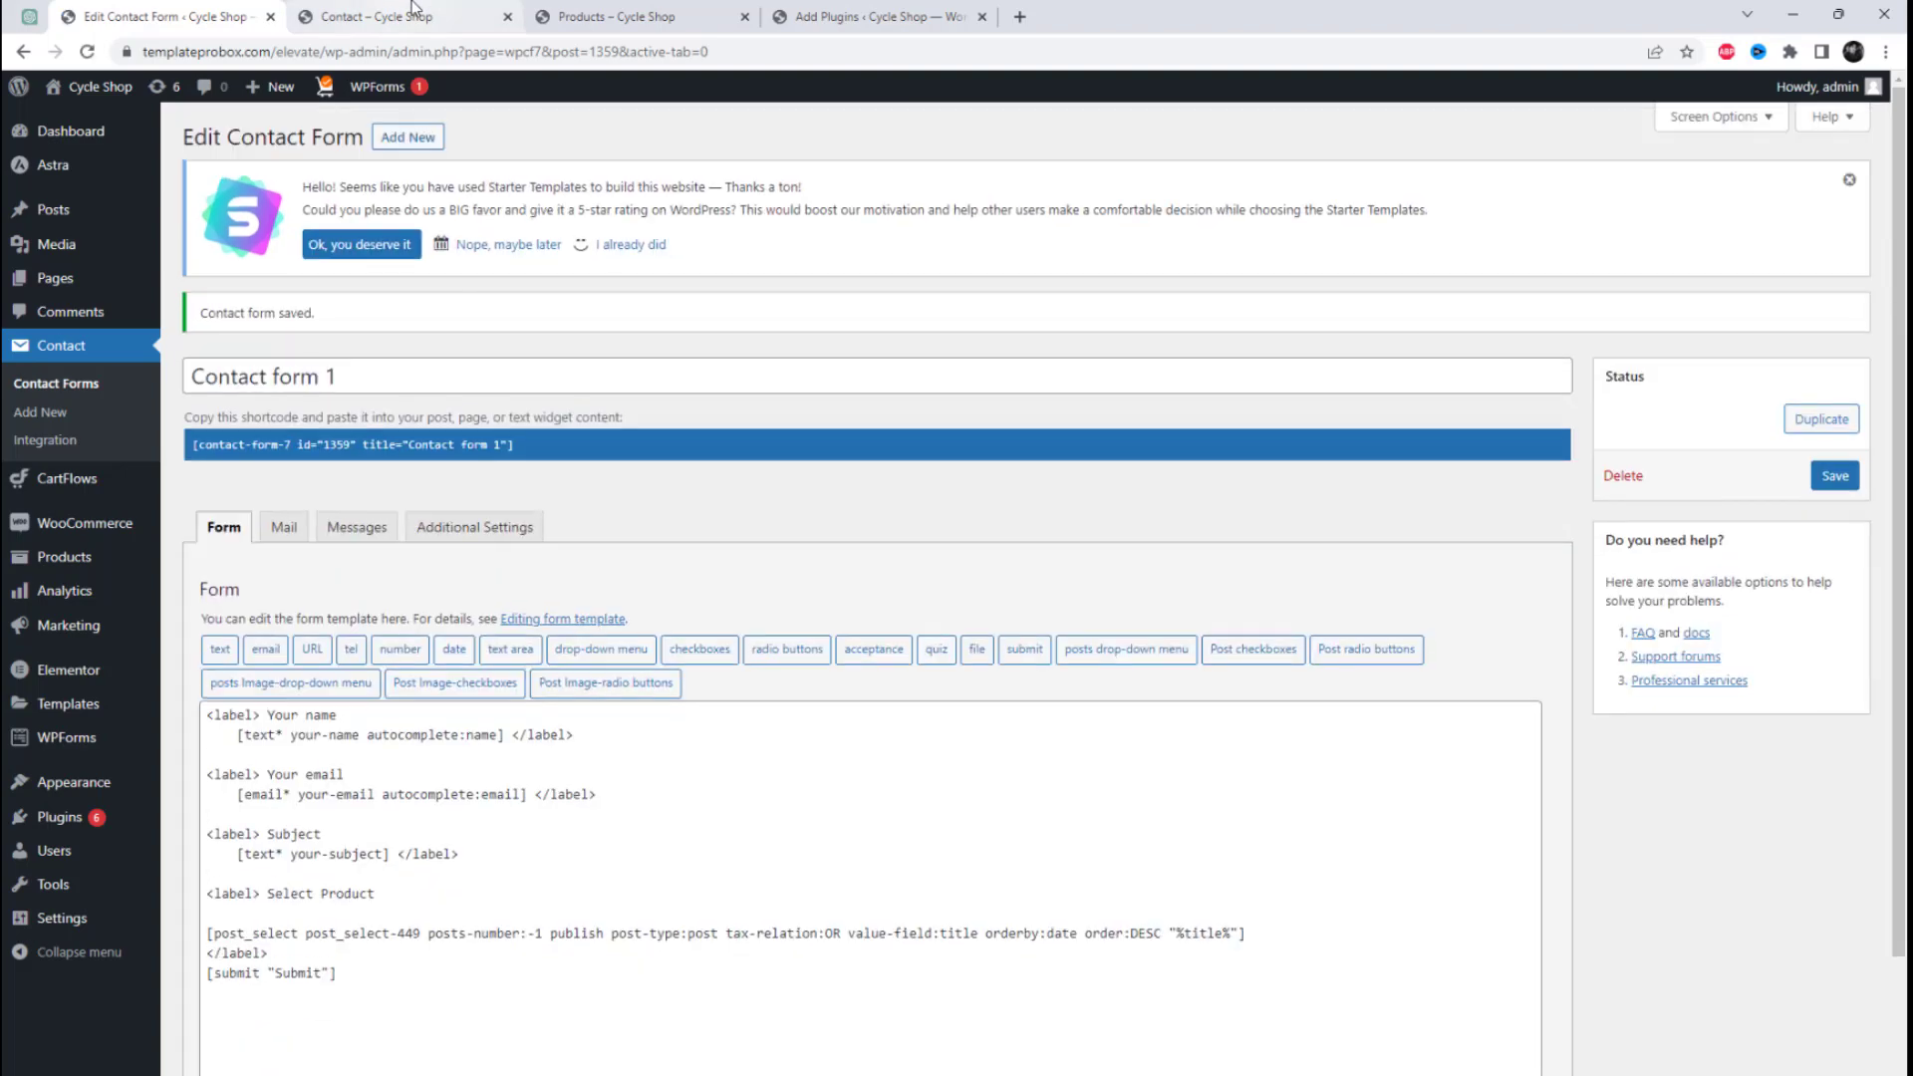
Step: Reload the site's Contact page and examine the options in the Select Product drop-down
{"action": "left_click", "coordinate": [416, 14]}
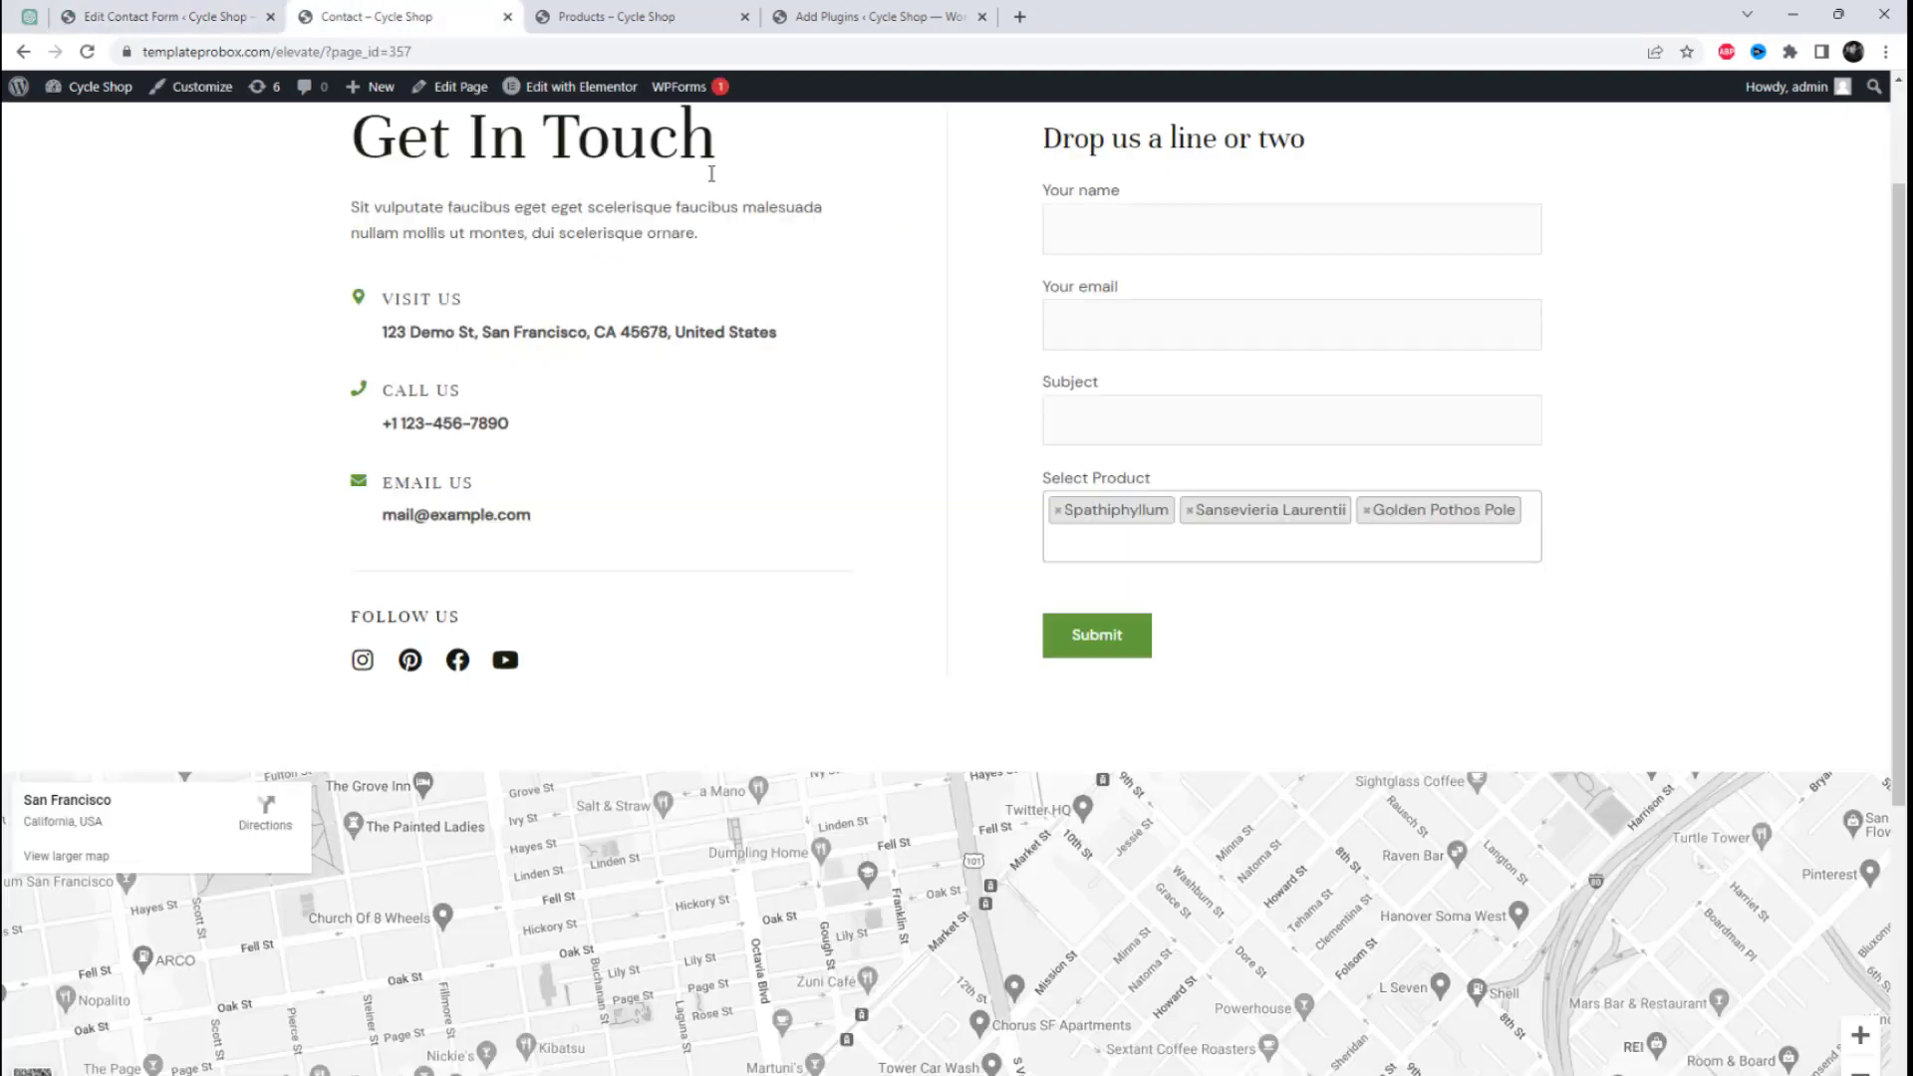
{"action": "right_click", "coordinate": [963, 356]}
{"action": "left_click", "coordinate": [1012, 420]}
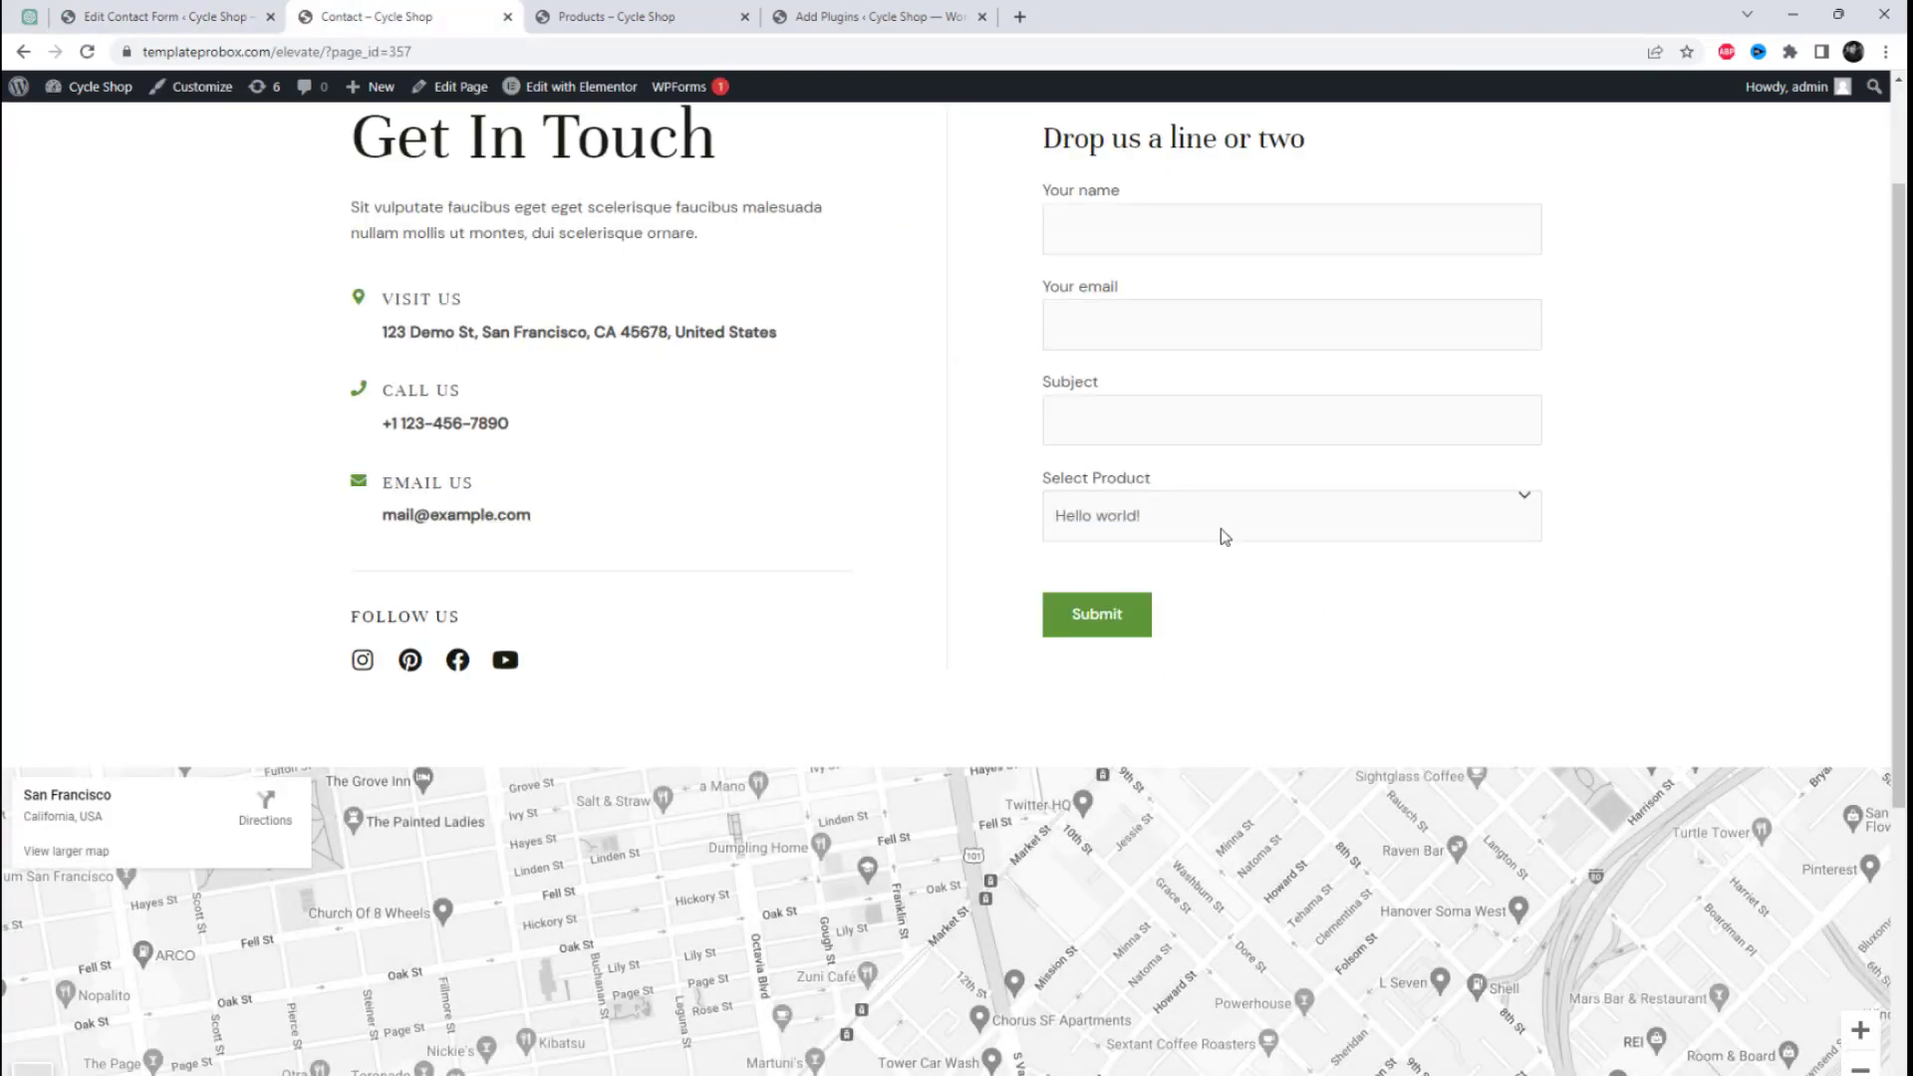
{"action": "left_click", "coordinate": [1223, 529]}
{"action": "left_click", "coordinate": [1223, 529]}
{"action": "left_click", "coordinate": [1223, 529]}
{"action": "left_click", "coordinate": [1223, 529]}
{"action": "left_click", "coordinate": [1223, 529]}
{"action": "left_click", "coordinate": [1223, 529]}
{"action": "left_click", "coordinate": [1223, 529]}
{"action": "left_click", "coordinate": [1222, 529]}
{"action": "left_click", "coordinate": [1222, 529]}
{"action": "left_click", "coordinate": [1223, 529]}
{"action": "left_click", "coordinate": [1222, 529]}
{"action": "left_click", "coordinate": [1223, 529]}
{"action": "left_click", "coordinate": [1223, 529]}
{"action": "left_click", "coordinate": [1222, 529]}
{"action": "left_click", "coordinate": [1223, 529]}
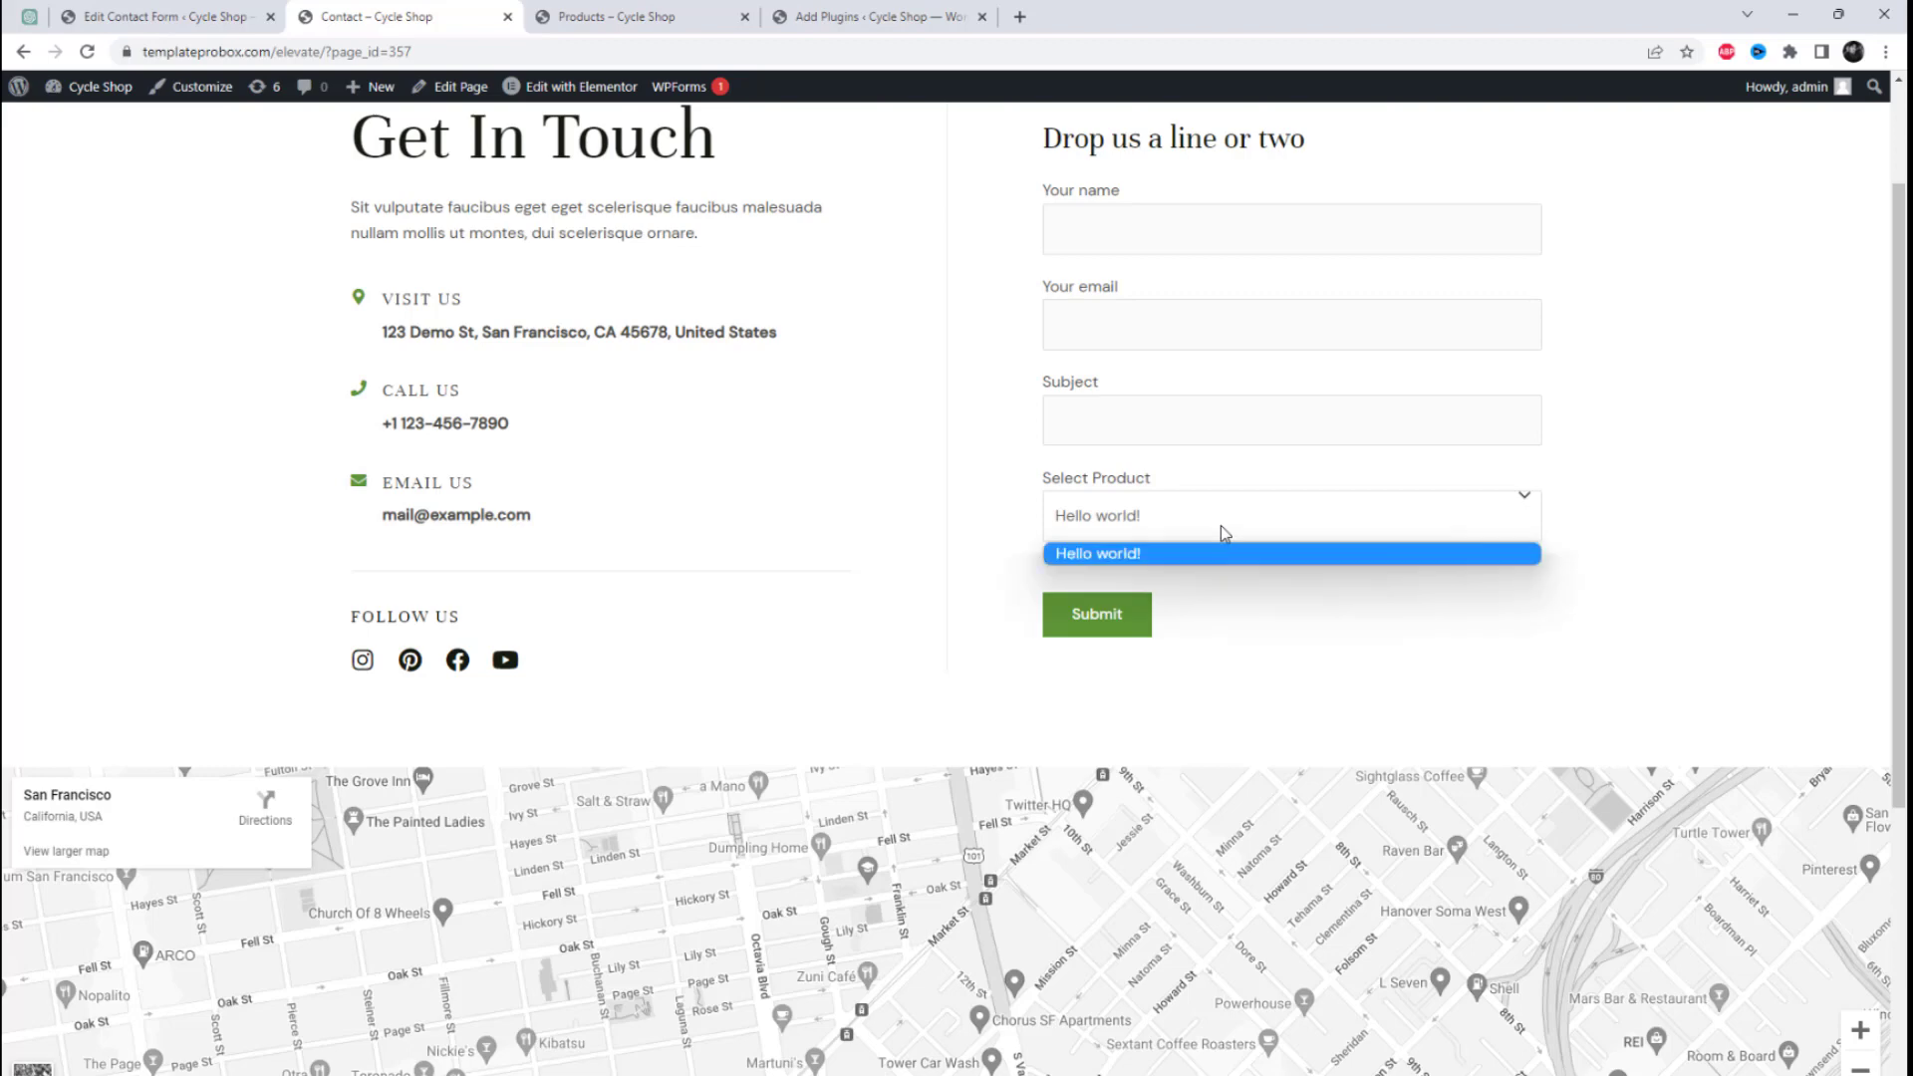
{"action": "left_click", "coordinate": [1222, 529]}
Step: Create a new WordPress post titled "Post Two" in a separate browser tab and publish it
{"action": "left_click", "coordinate": [159, 16]}
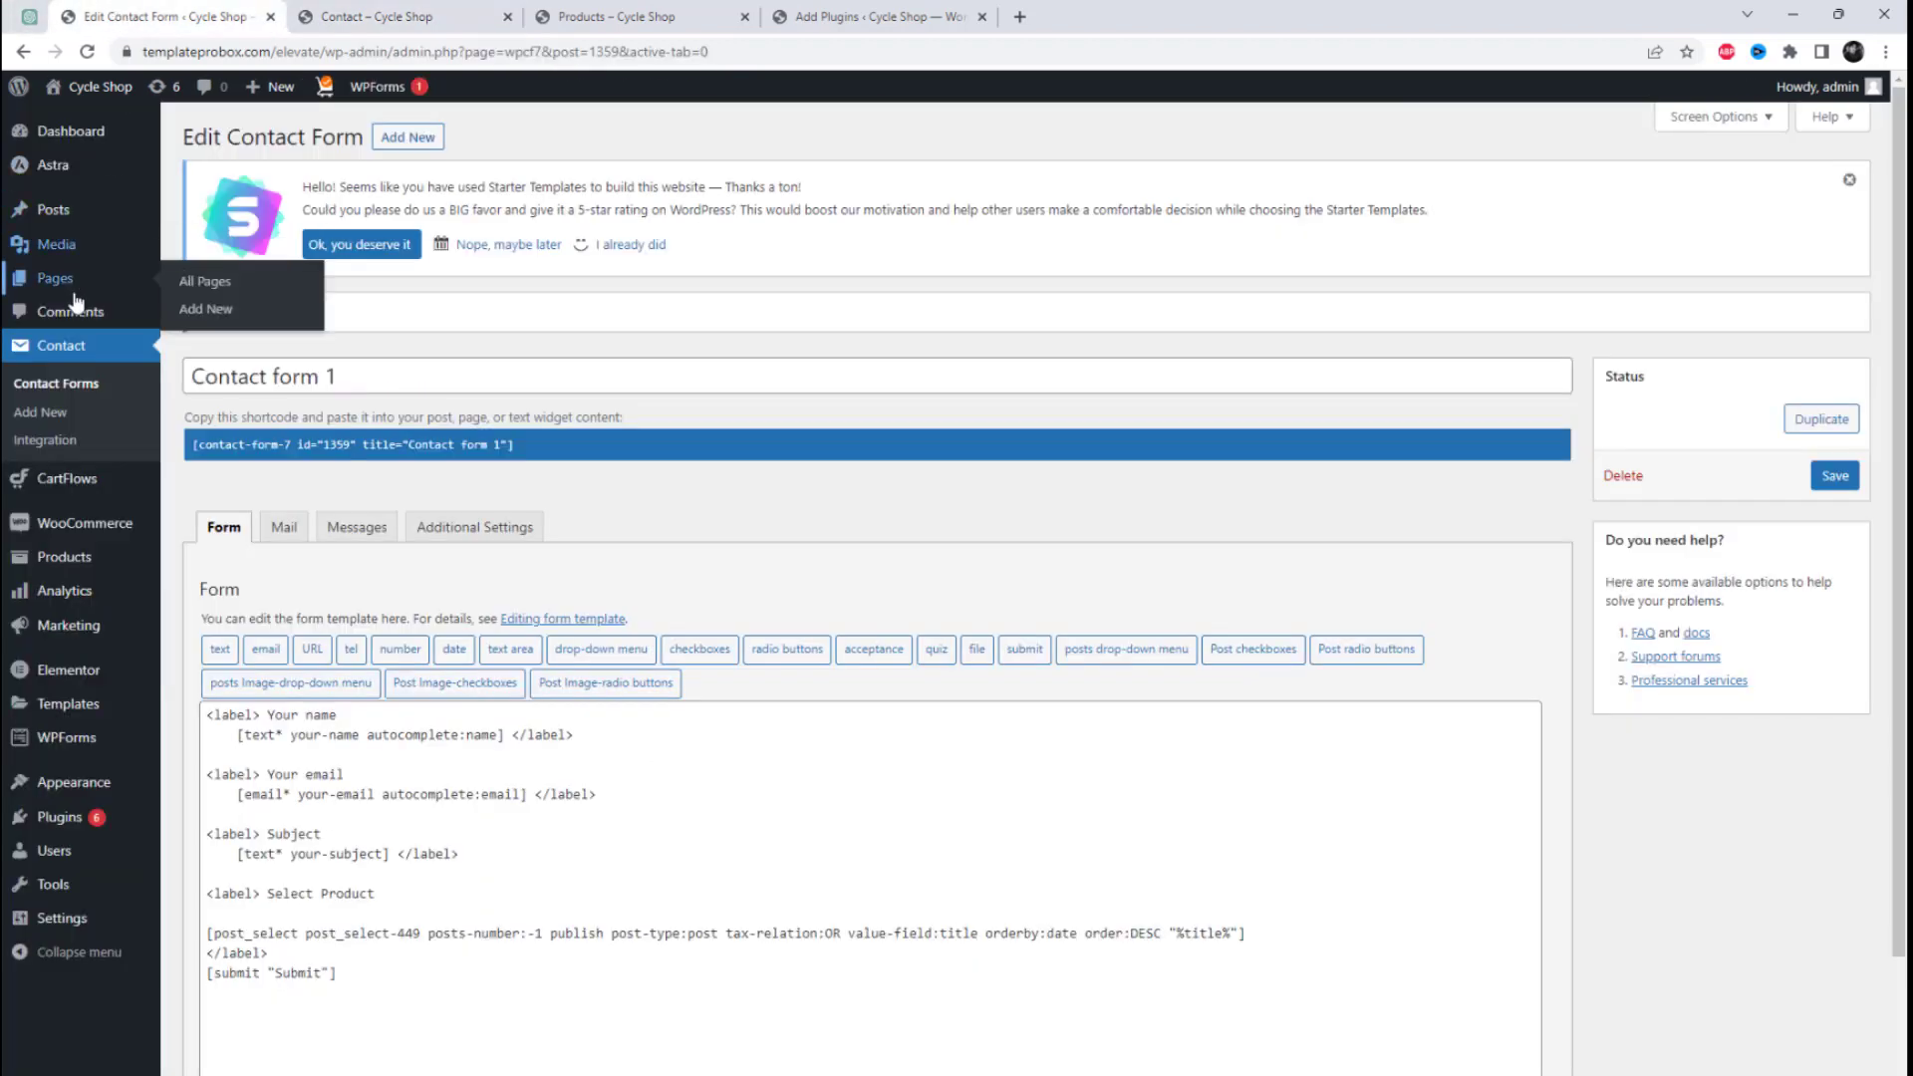
{"action": "mouse_move", "coordinate": [68, 213]}
{"action": "right_click", "coordinate": [199, 241]}
{"action": "left_click", "coordinate": [243, 260]}
{"action": "left_click", "coordinate": [344, 9]}
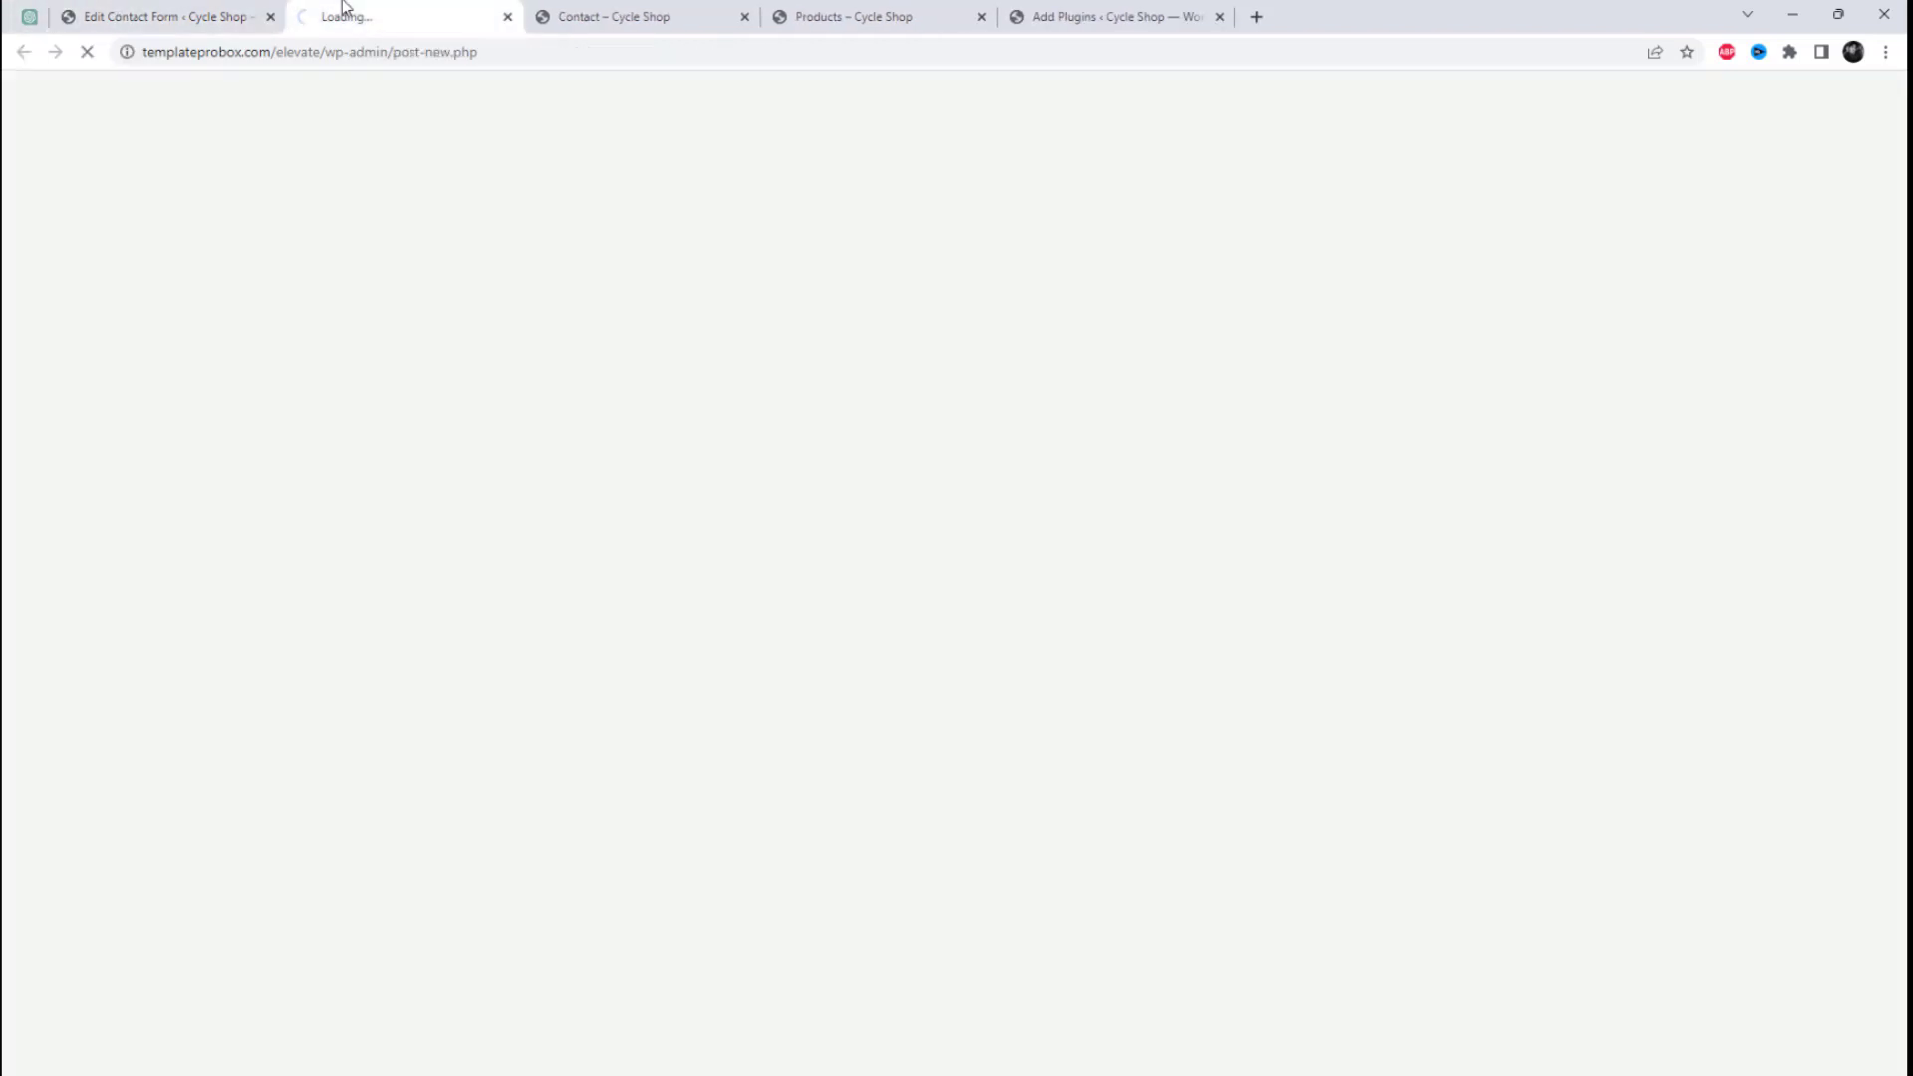
{"action": "left_click", "coordinate": [1073, 361]}
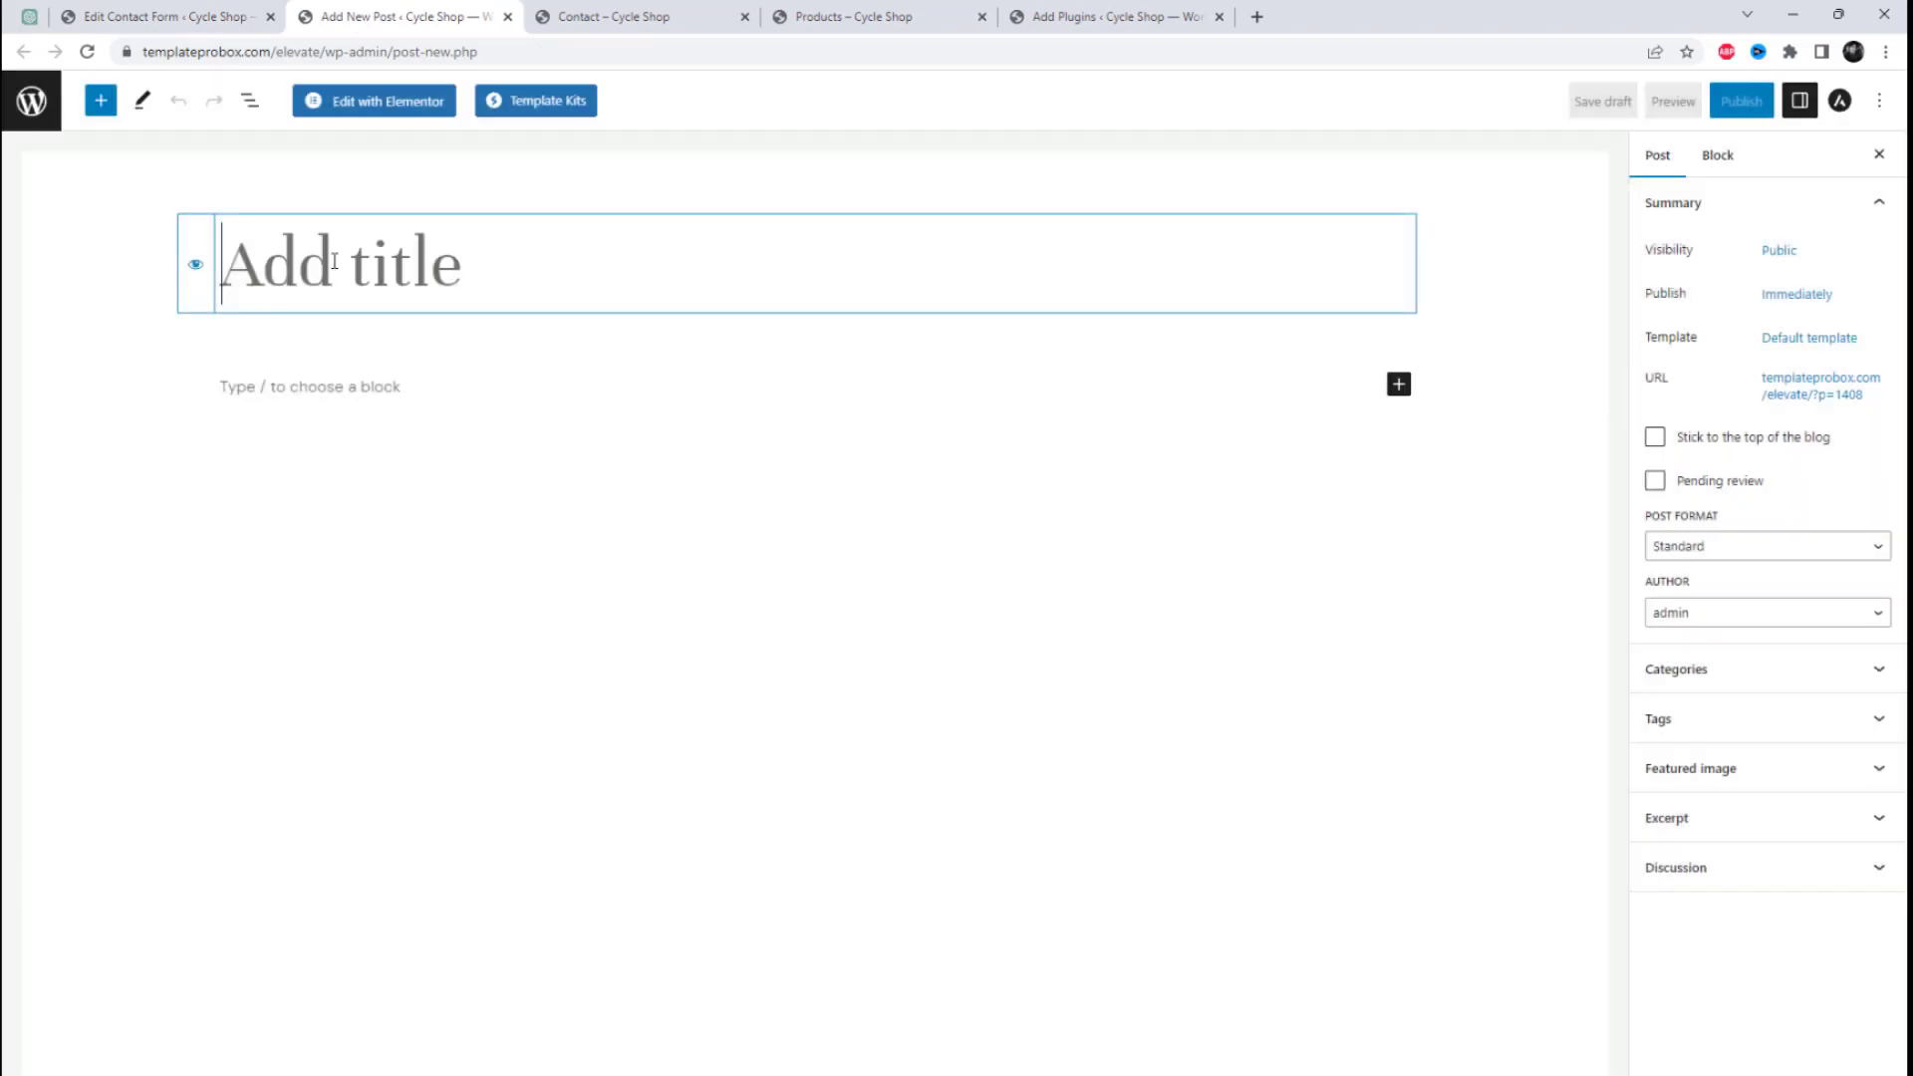
{"action": "type", "text": "Post "}
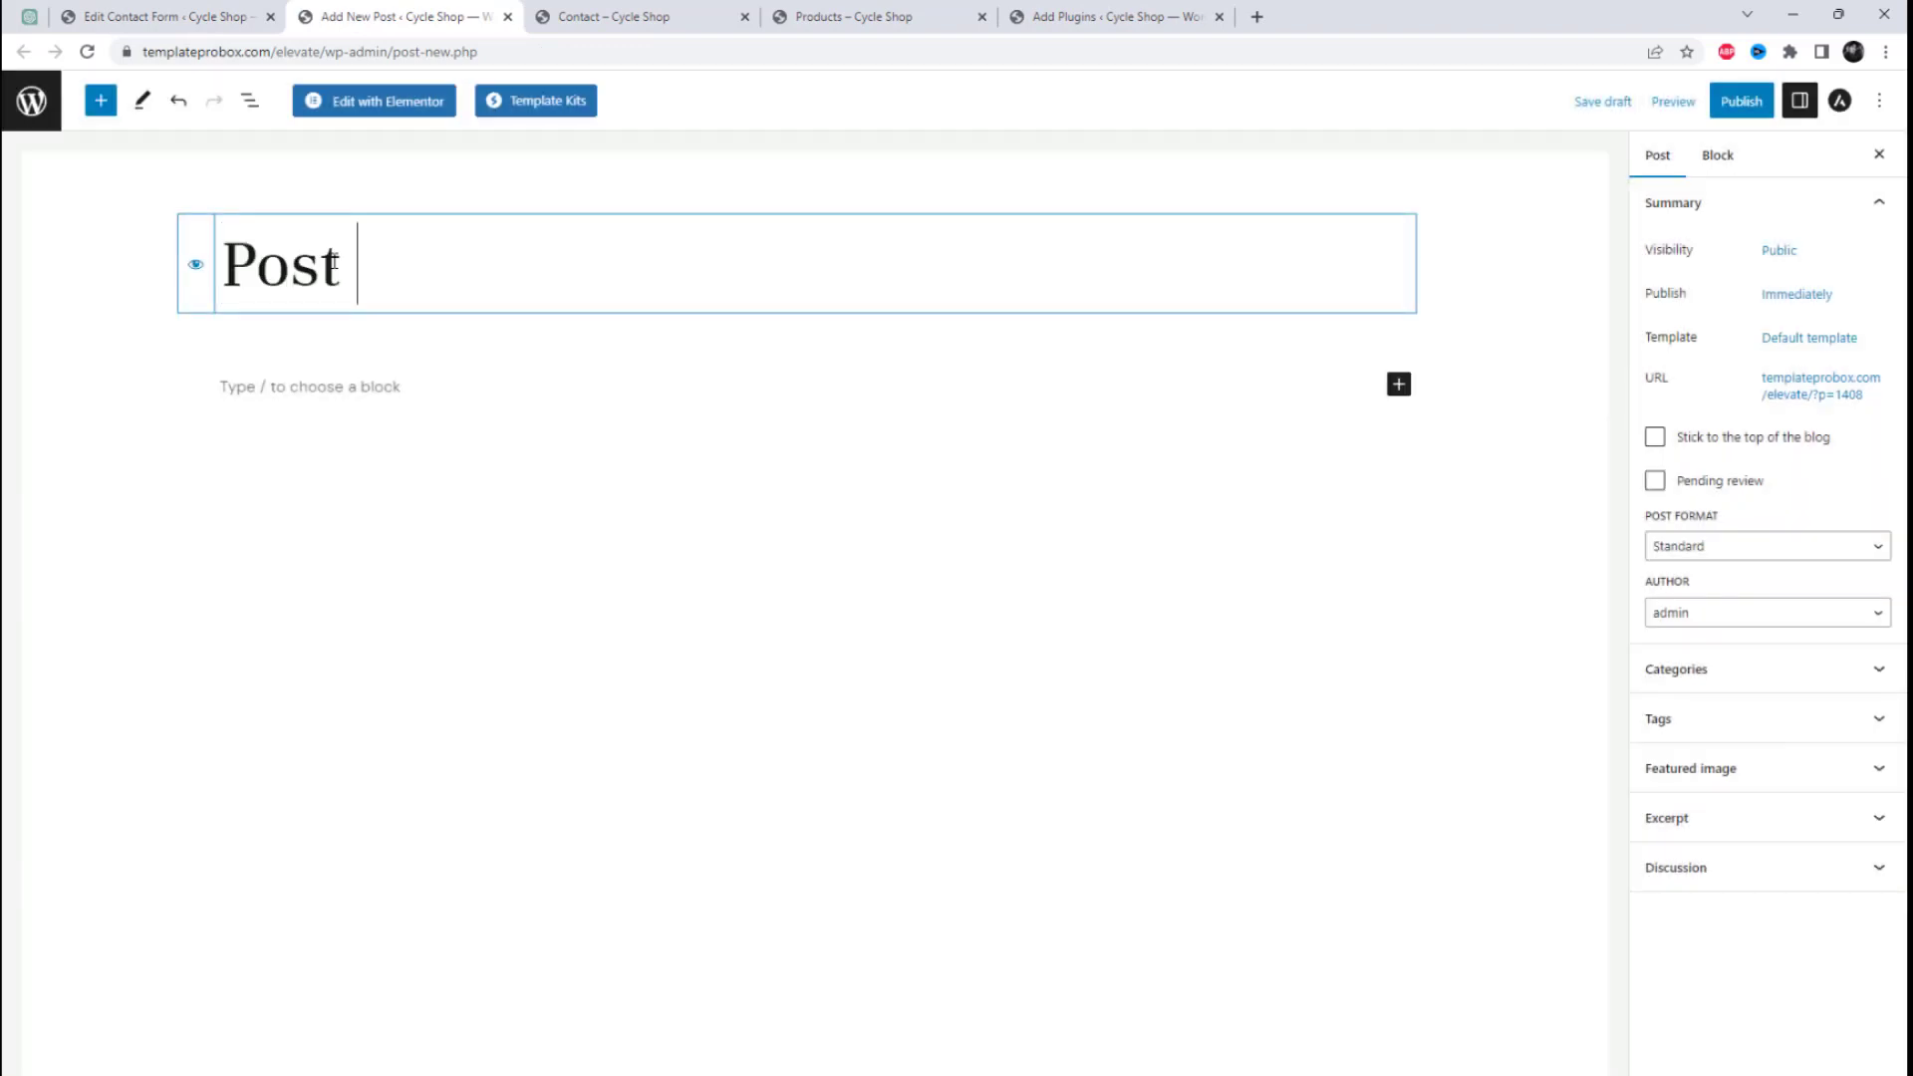
{"action": "type", "text": "Two"}
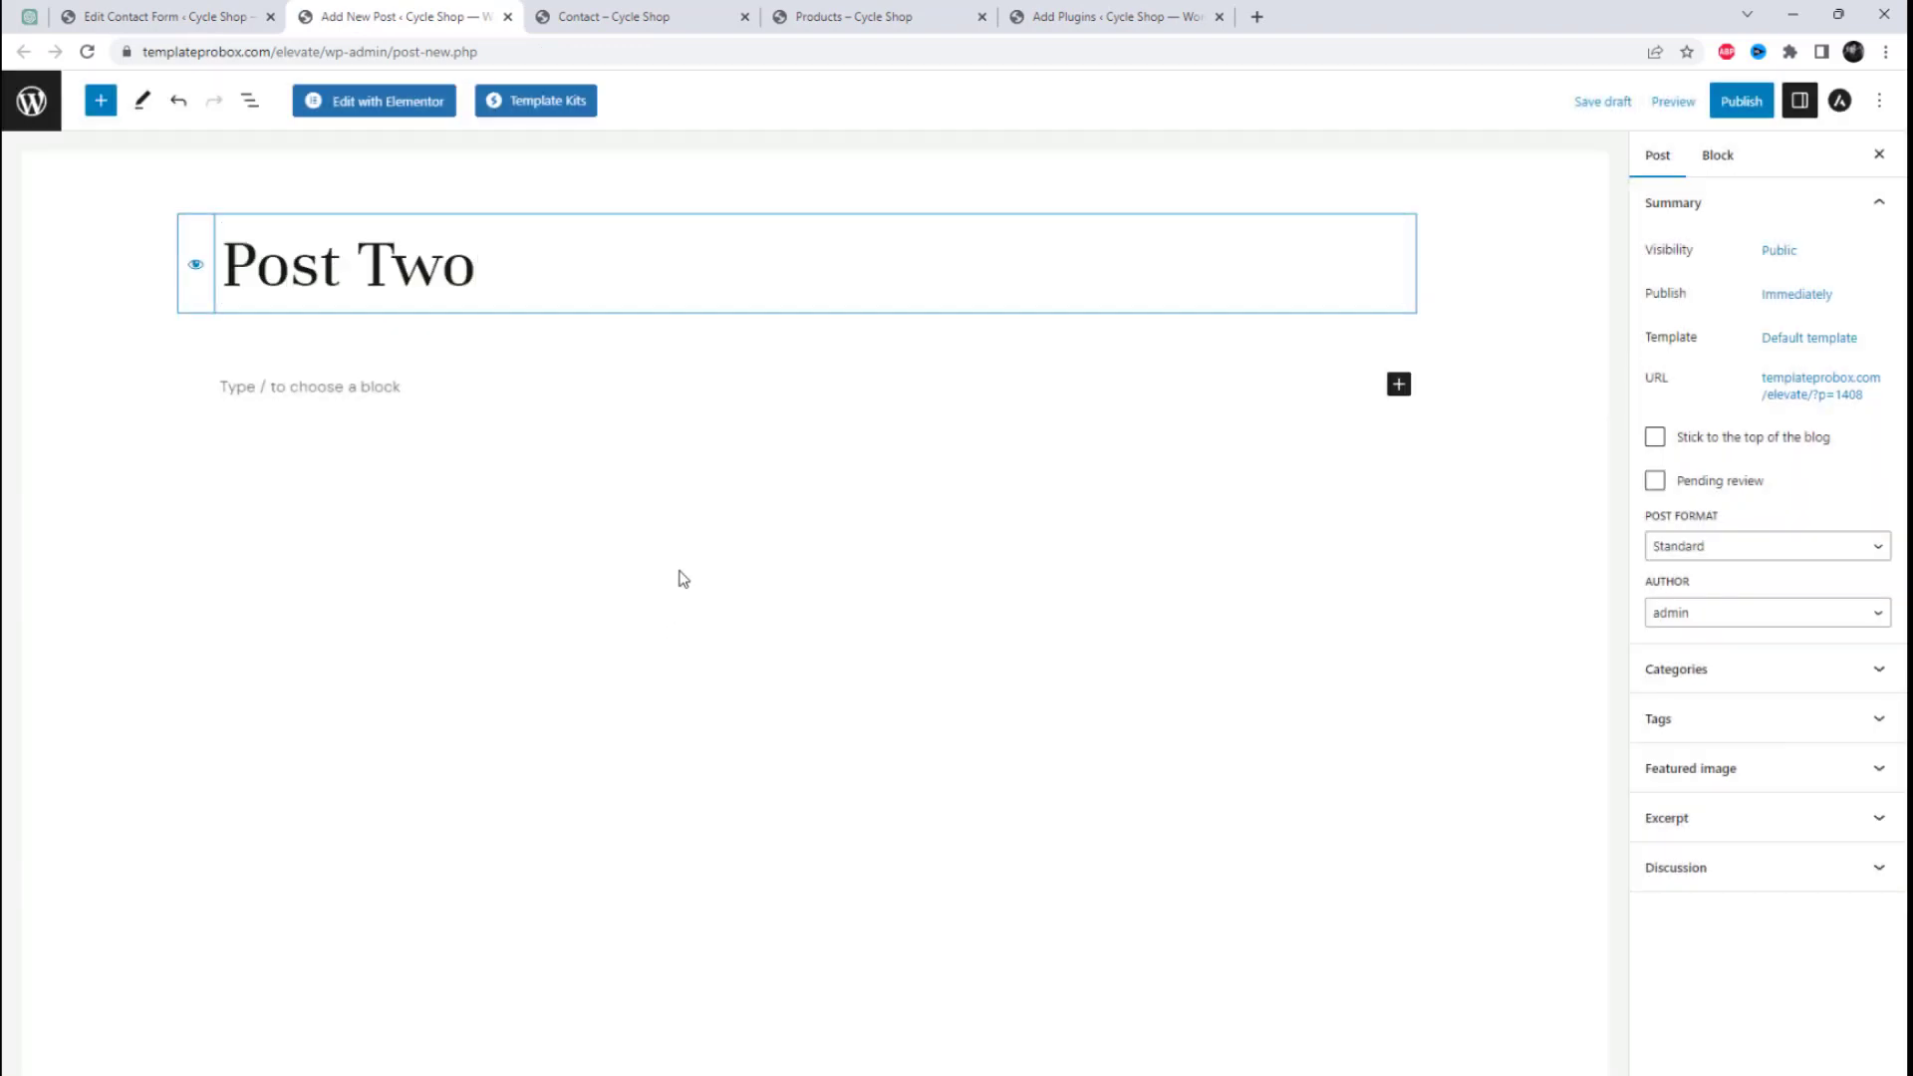
{"action": "left_click", "coordinate": [1742, 101]}
{"action": "left_click", "coordinate": [1745, 108]}
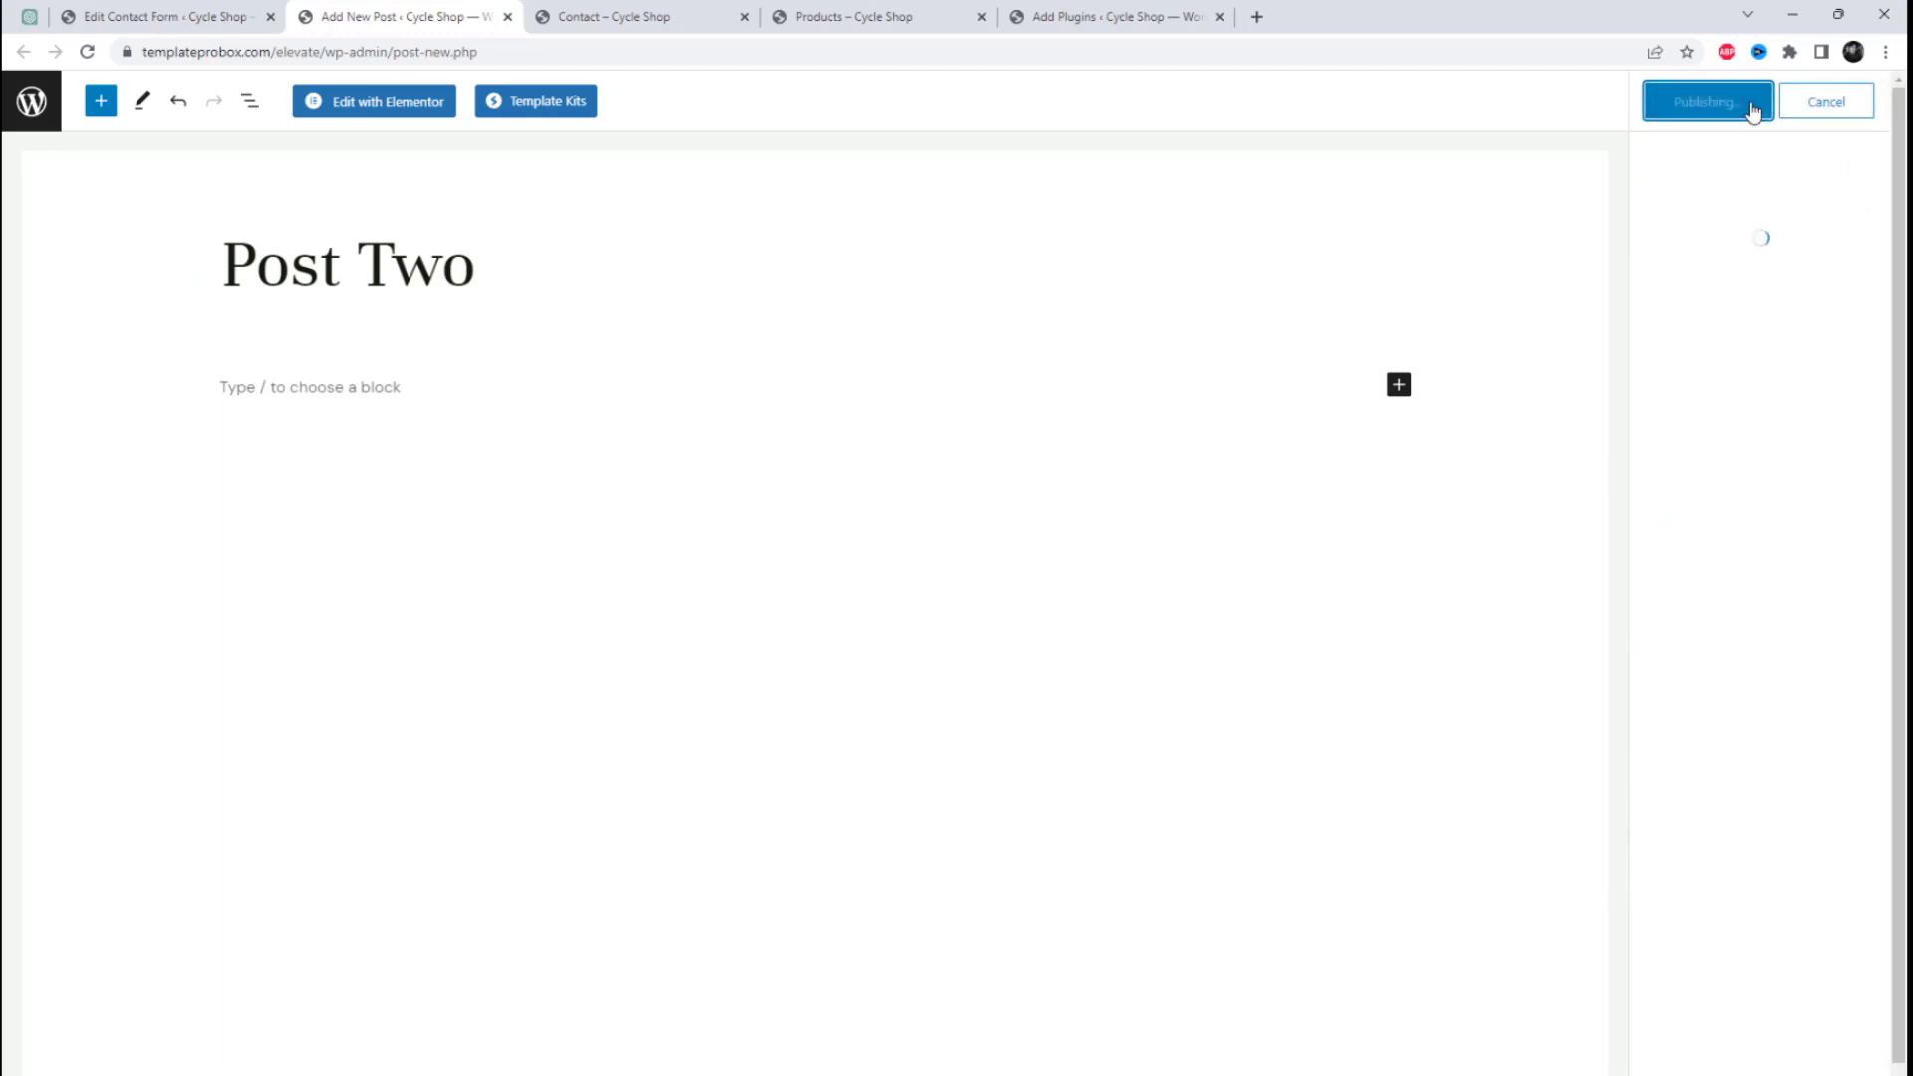
Step: Return to the site's Contact page and reload it to refresh the Select Product options
{"action": "left_click", "coordinate": [622, 14]}
{"action": "right_click", "coordinate": [918, 351]}
{"action": "key", "text": "Escape"}
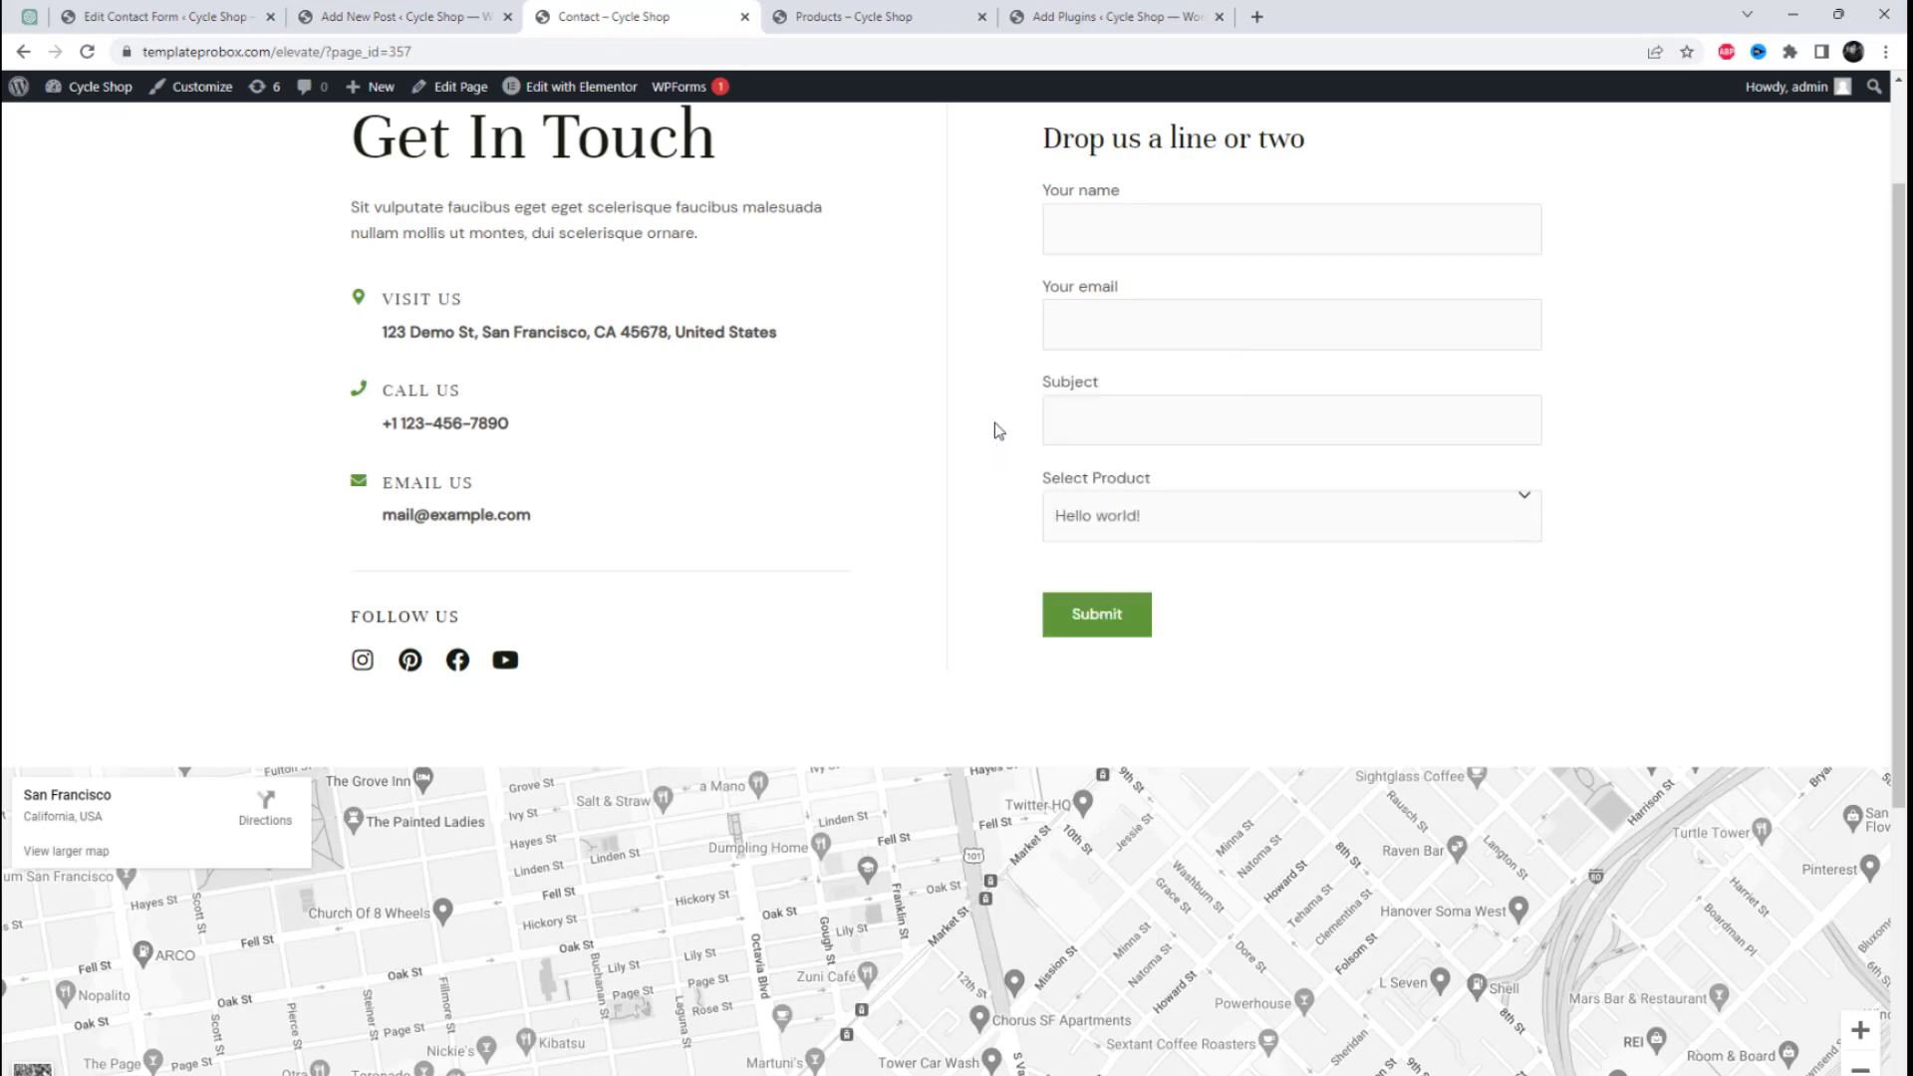
{"action": "key", "text": "F5"}
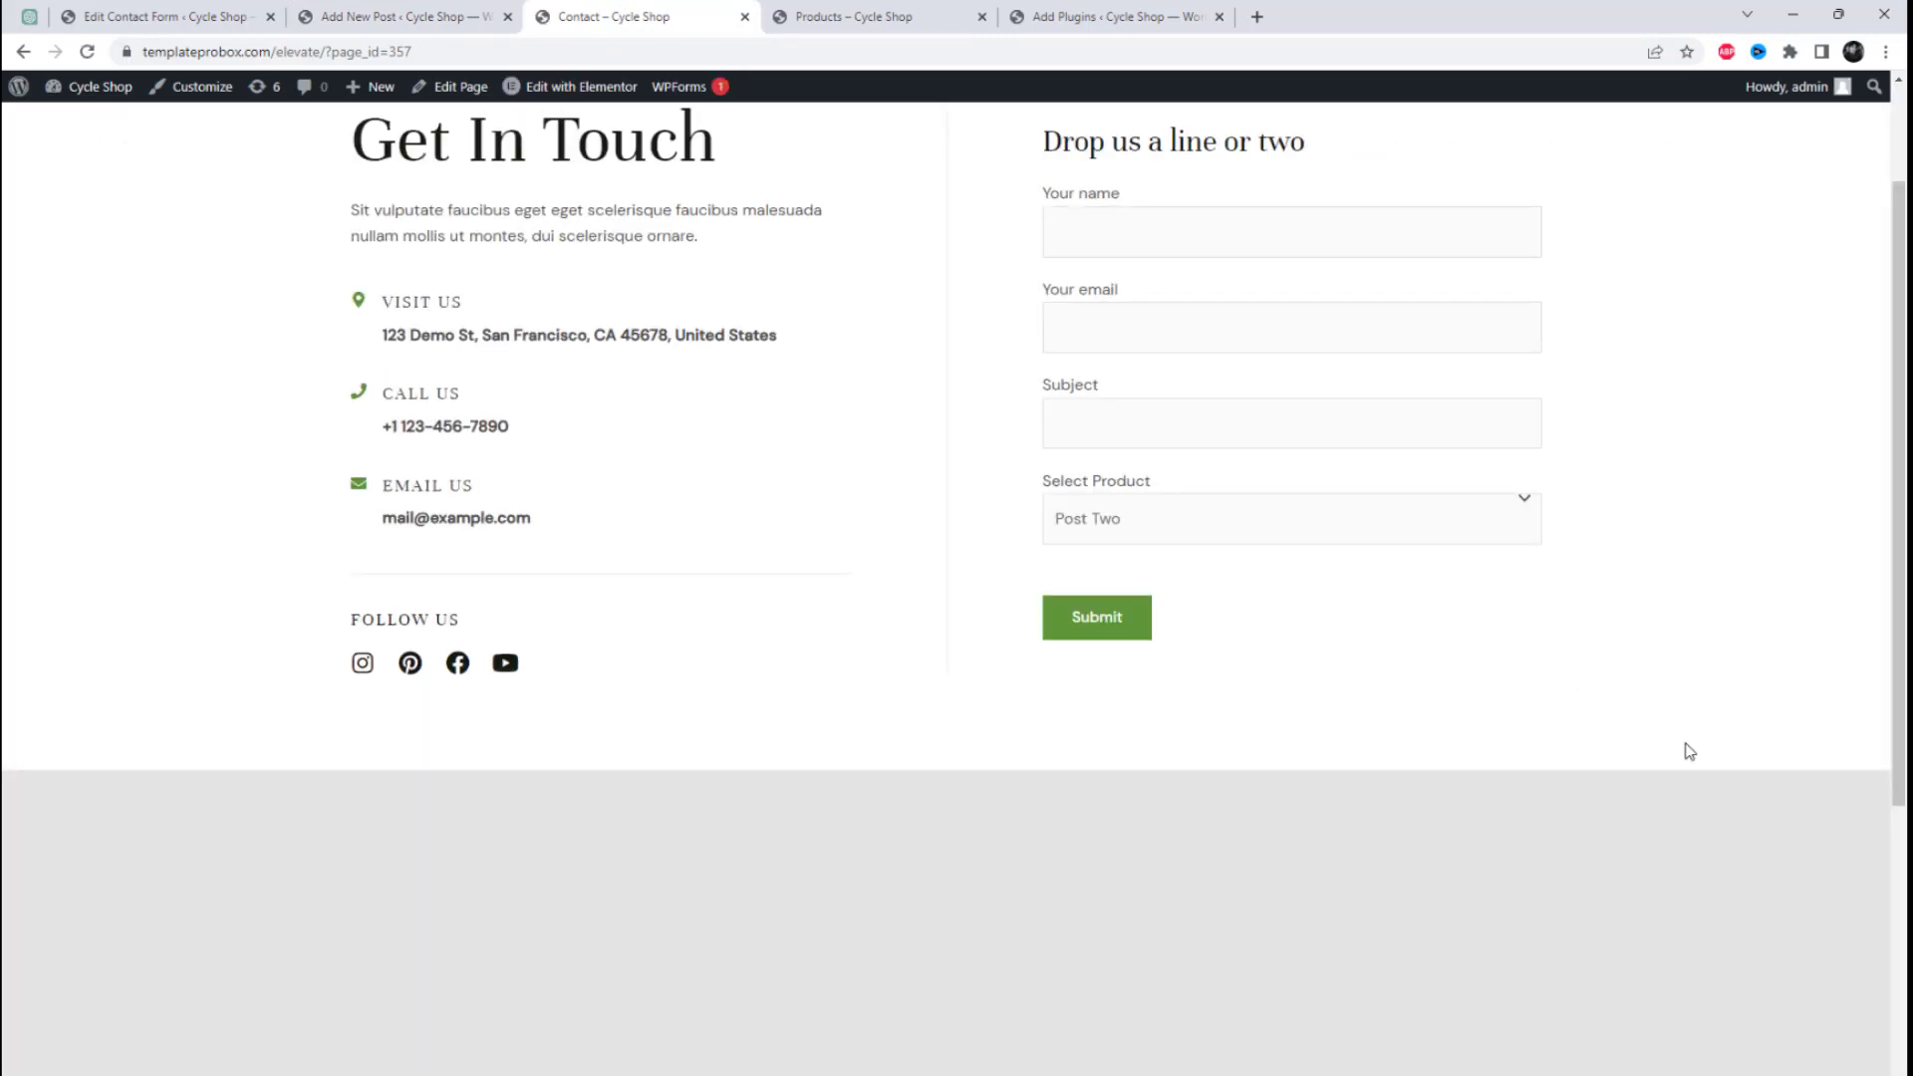
Step: Check the posts listed in the Select Product drop-down and choose "Hello world!"
{"action": "scroll", "coordinate": [1689, 751], "scroll_direction": "up", "scroll_amount": 2}
{"action": "left_click", "coordinate": [1272, 688]}
{"action": "left_click", "coordinate": [1235, 738]}
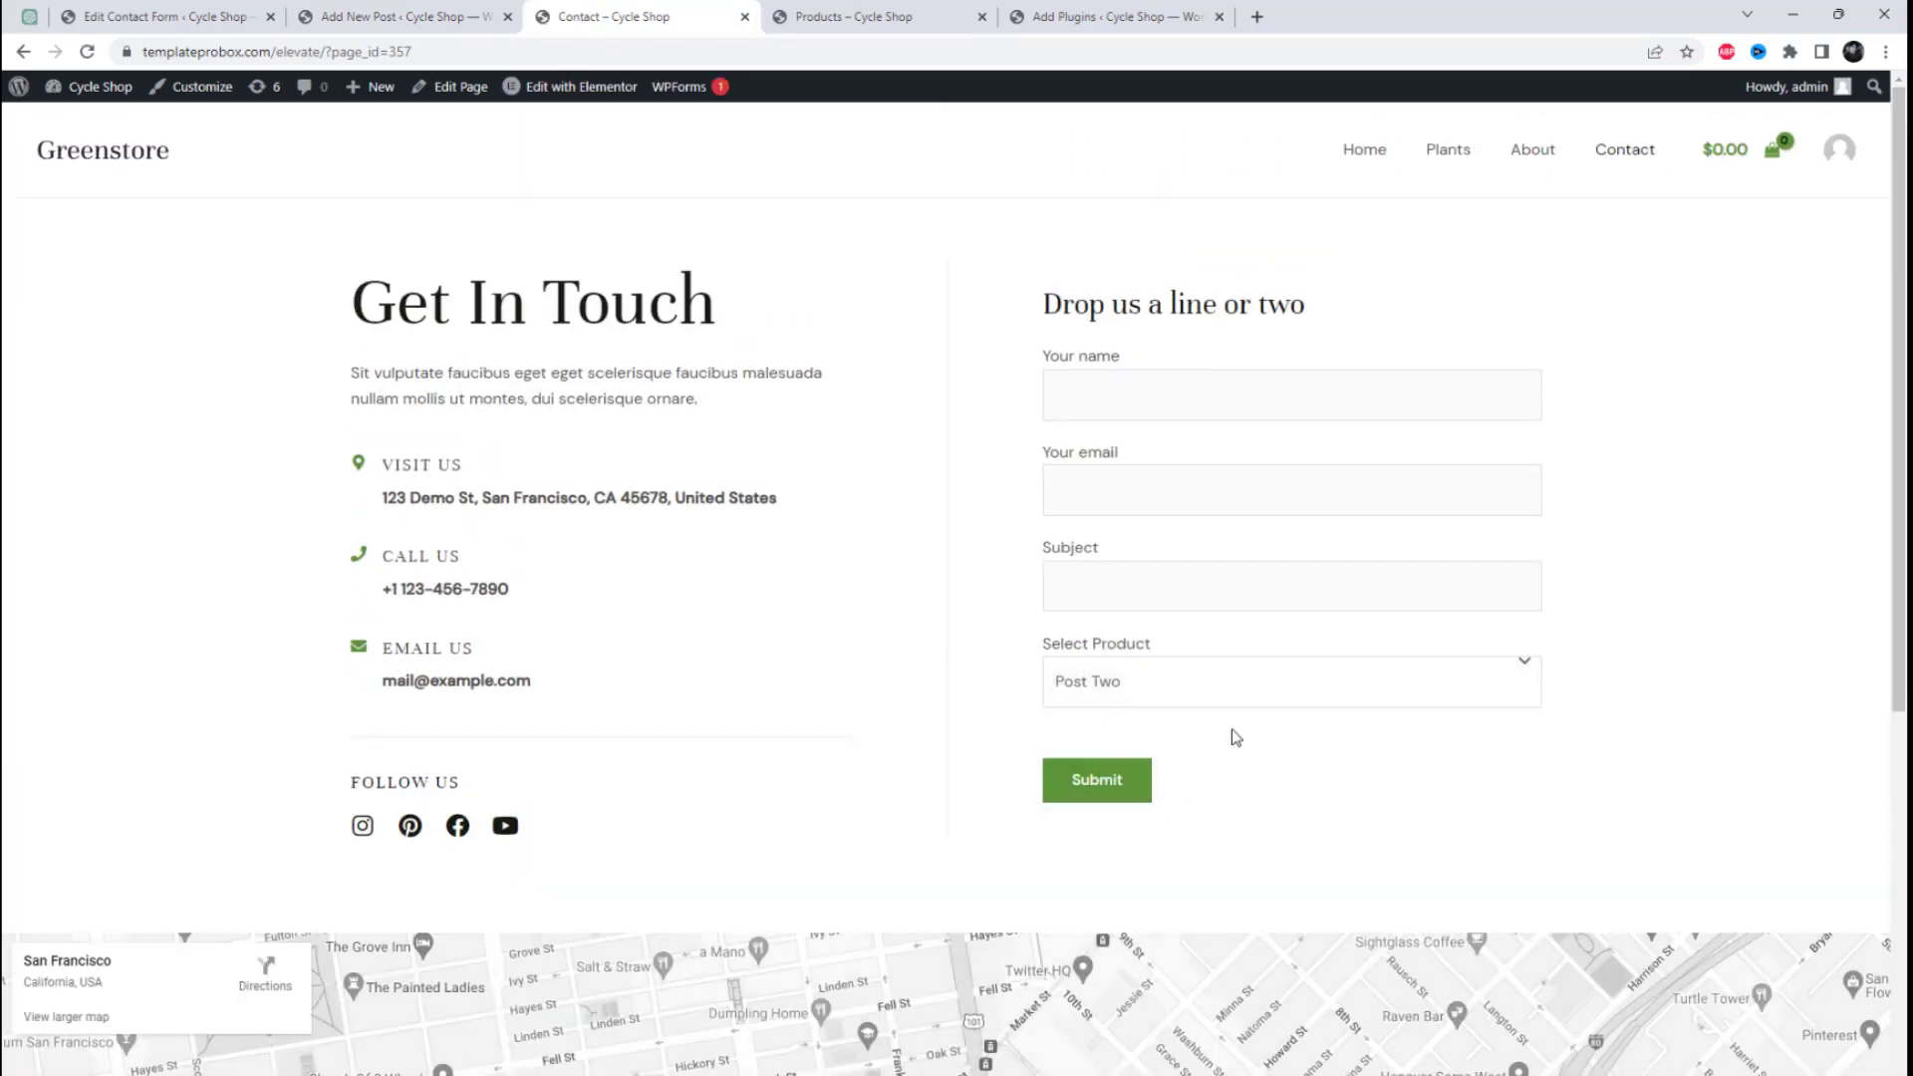
{"action": "left_click", "coordinate": [1218, 696]}
{"action": "left_click", "coordinate": [1203, 721]}
{"action": "left_click", "coordinate": [1233, 677]}
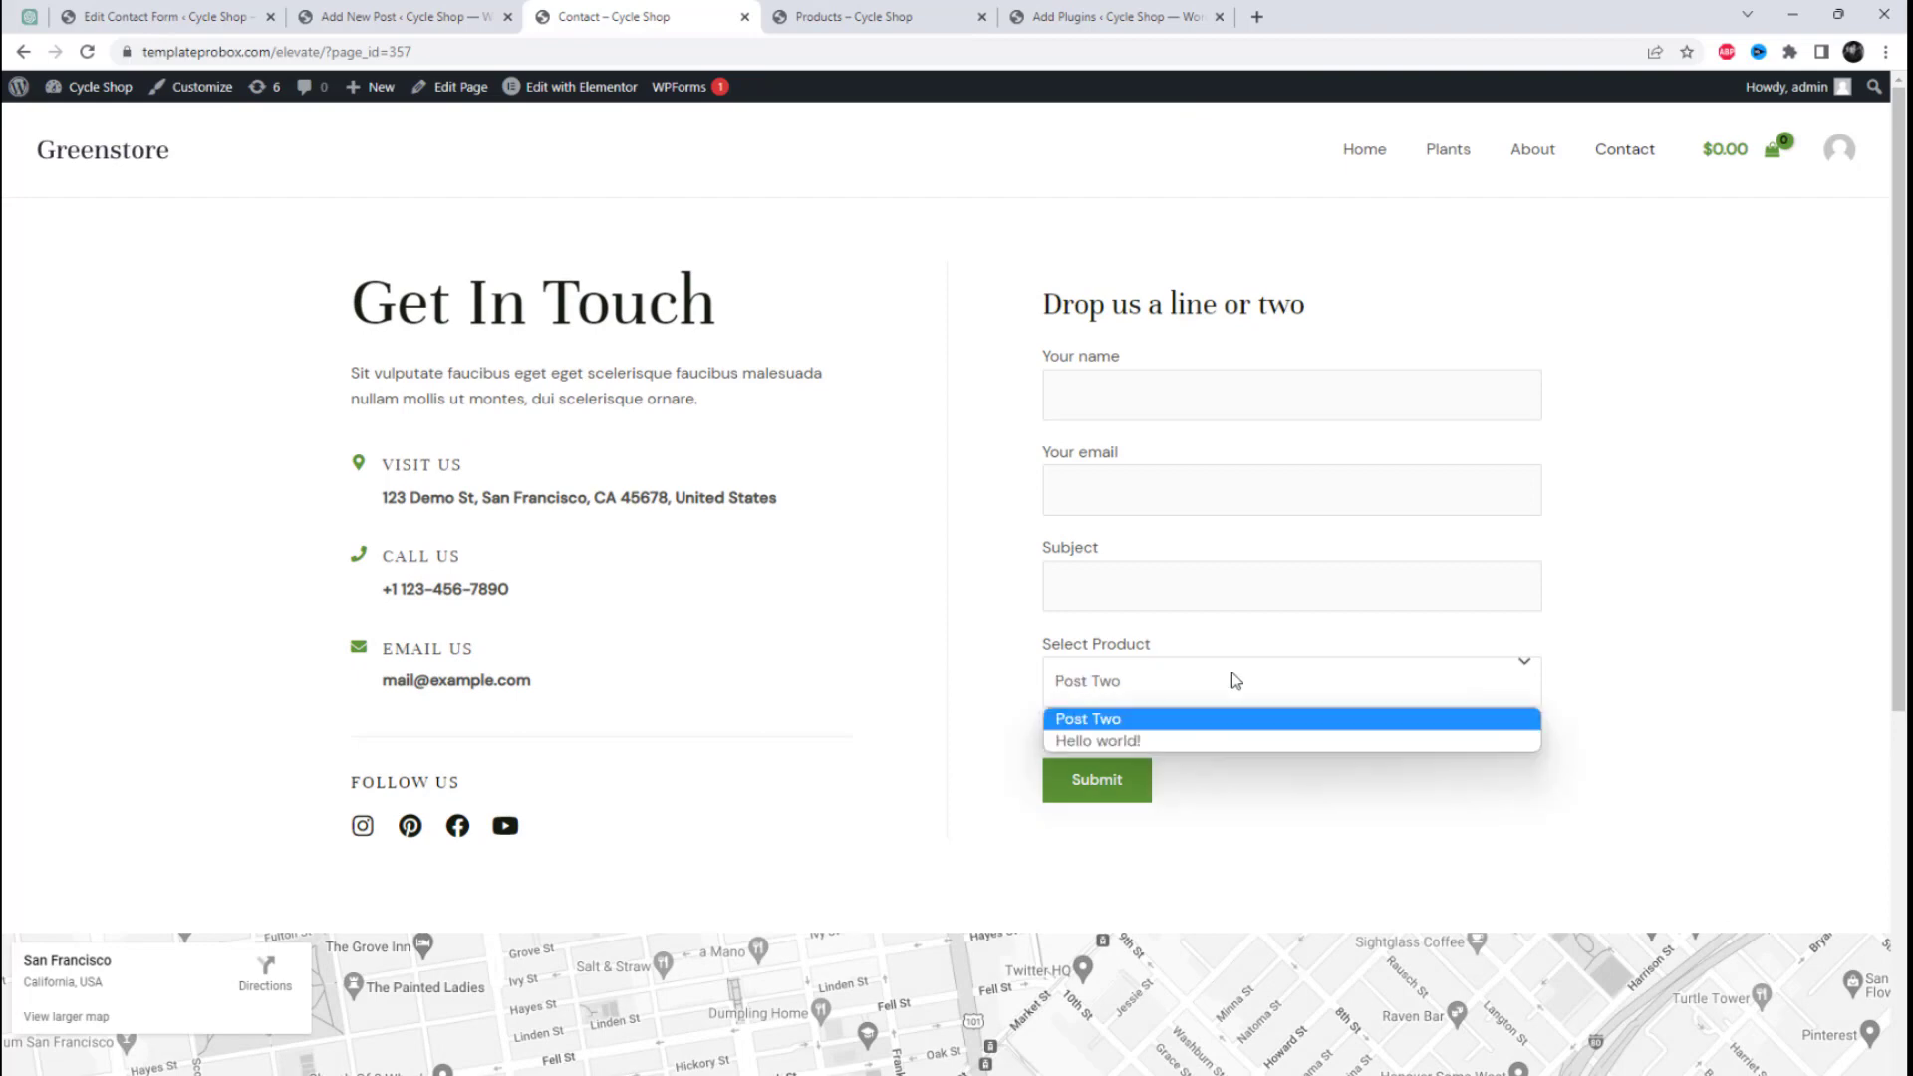
{"action": "left_click", "coordinate": [1204, 738]}
Step: Fill in the contact form with "Hello" as the name, an email address, and a subject beginning "I lov"
{"action": "left_click", "coordinate": [1139, 396]}
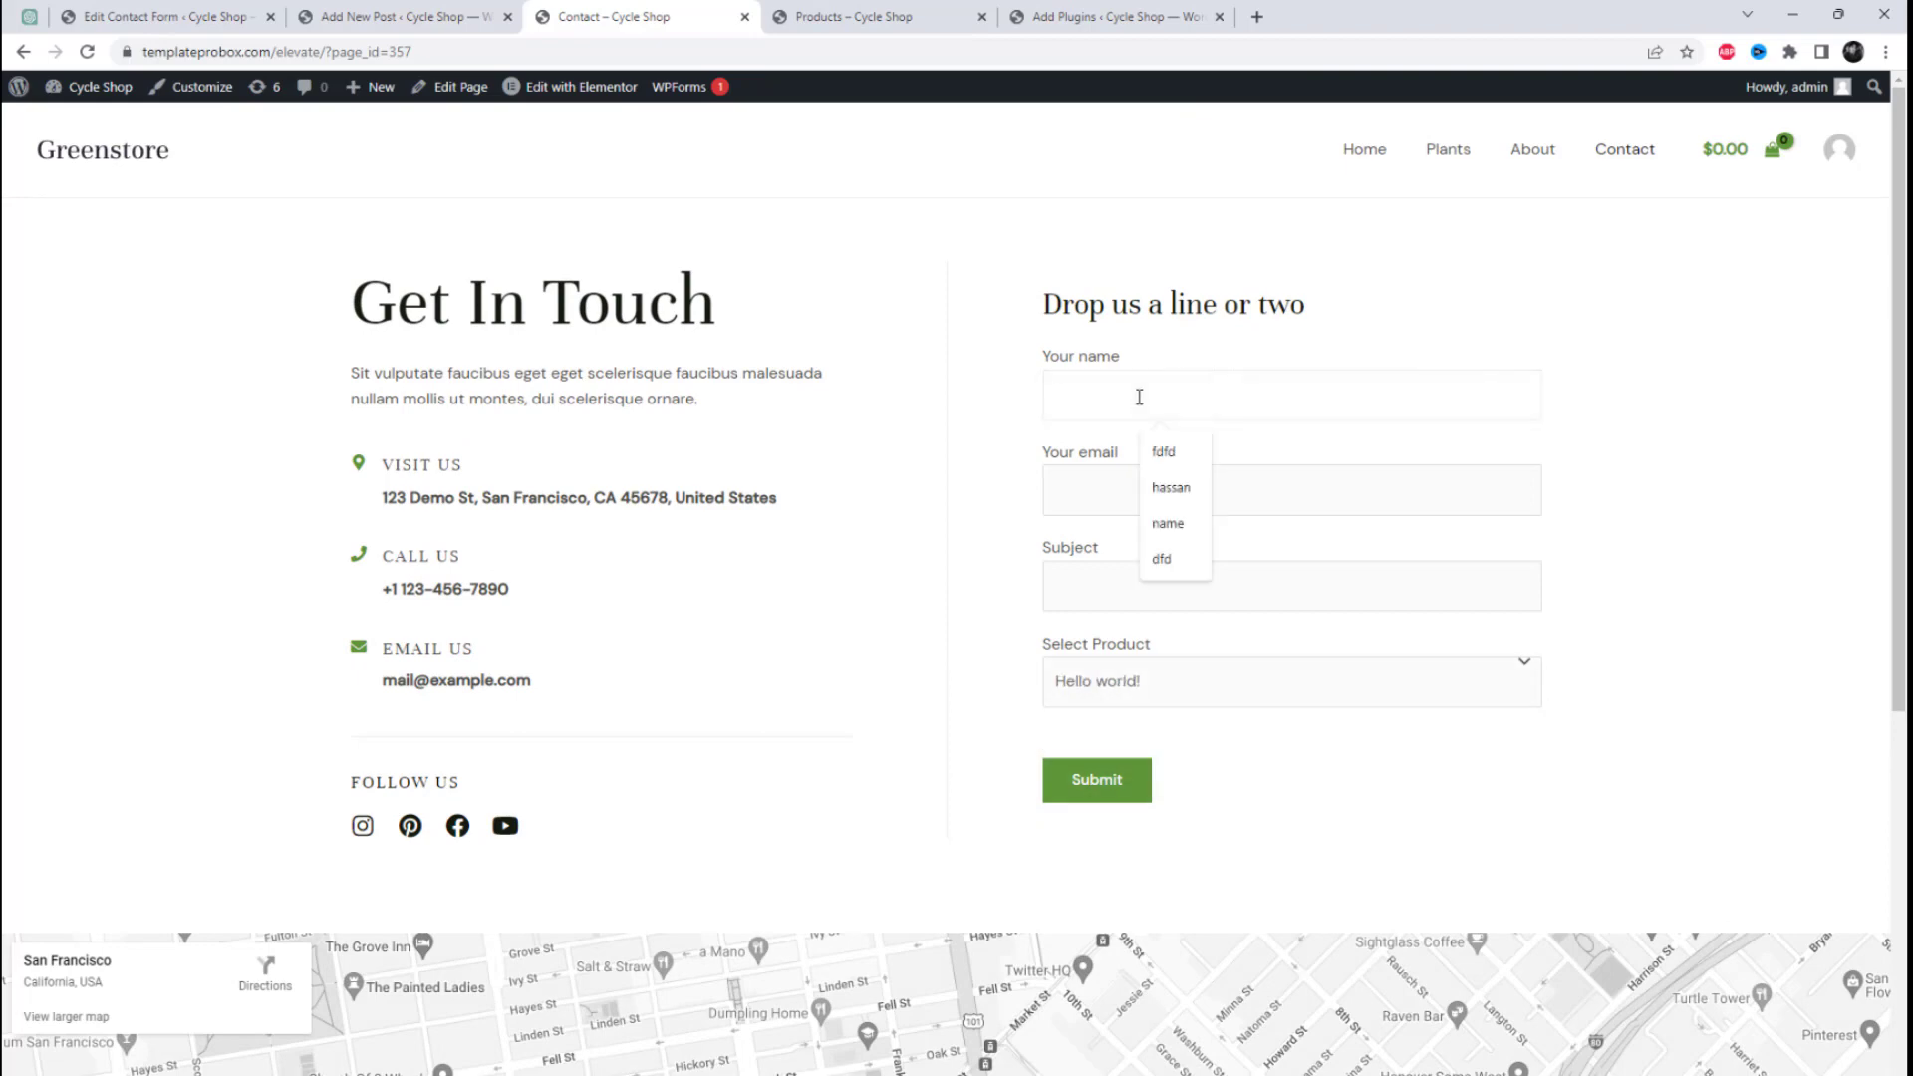
{"action": "type", "text": "Hello"}
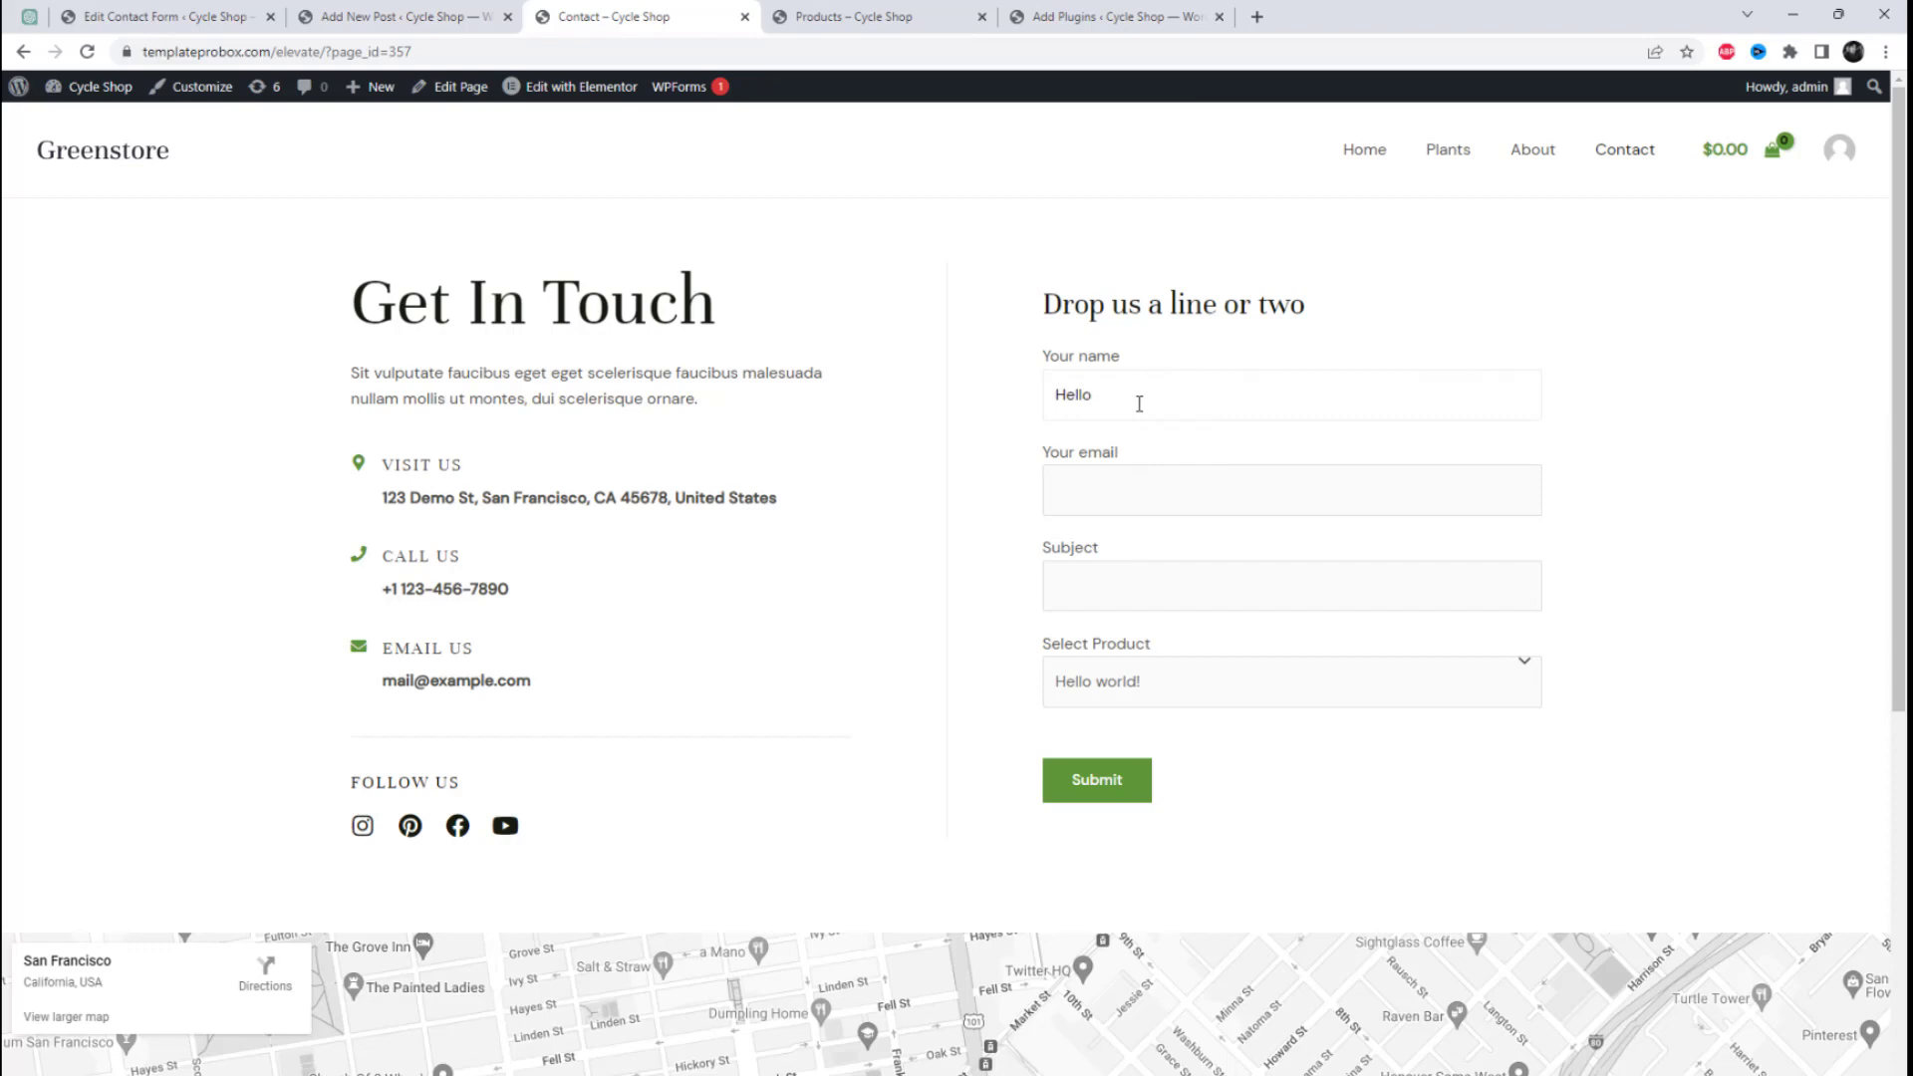
{"action": "left_click", "coordinate": [1127, 491]}
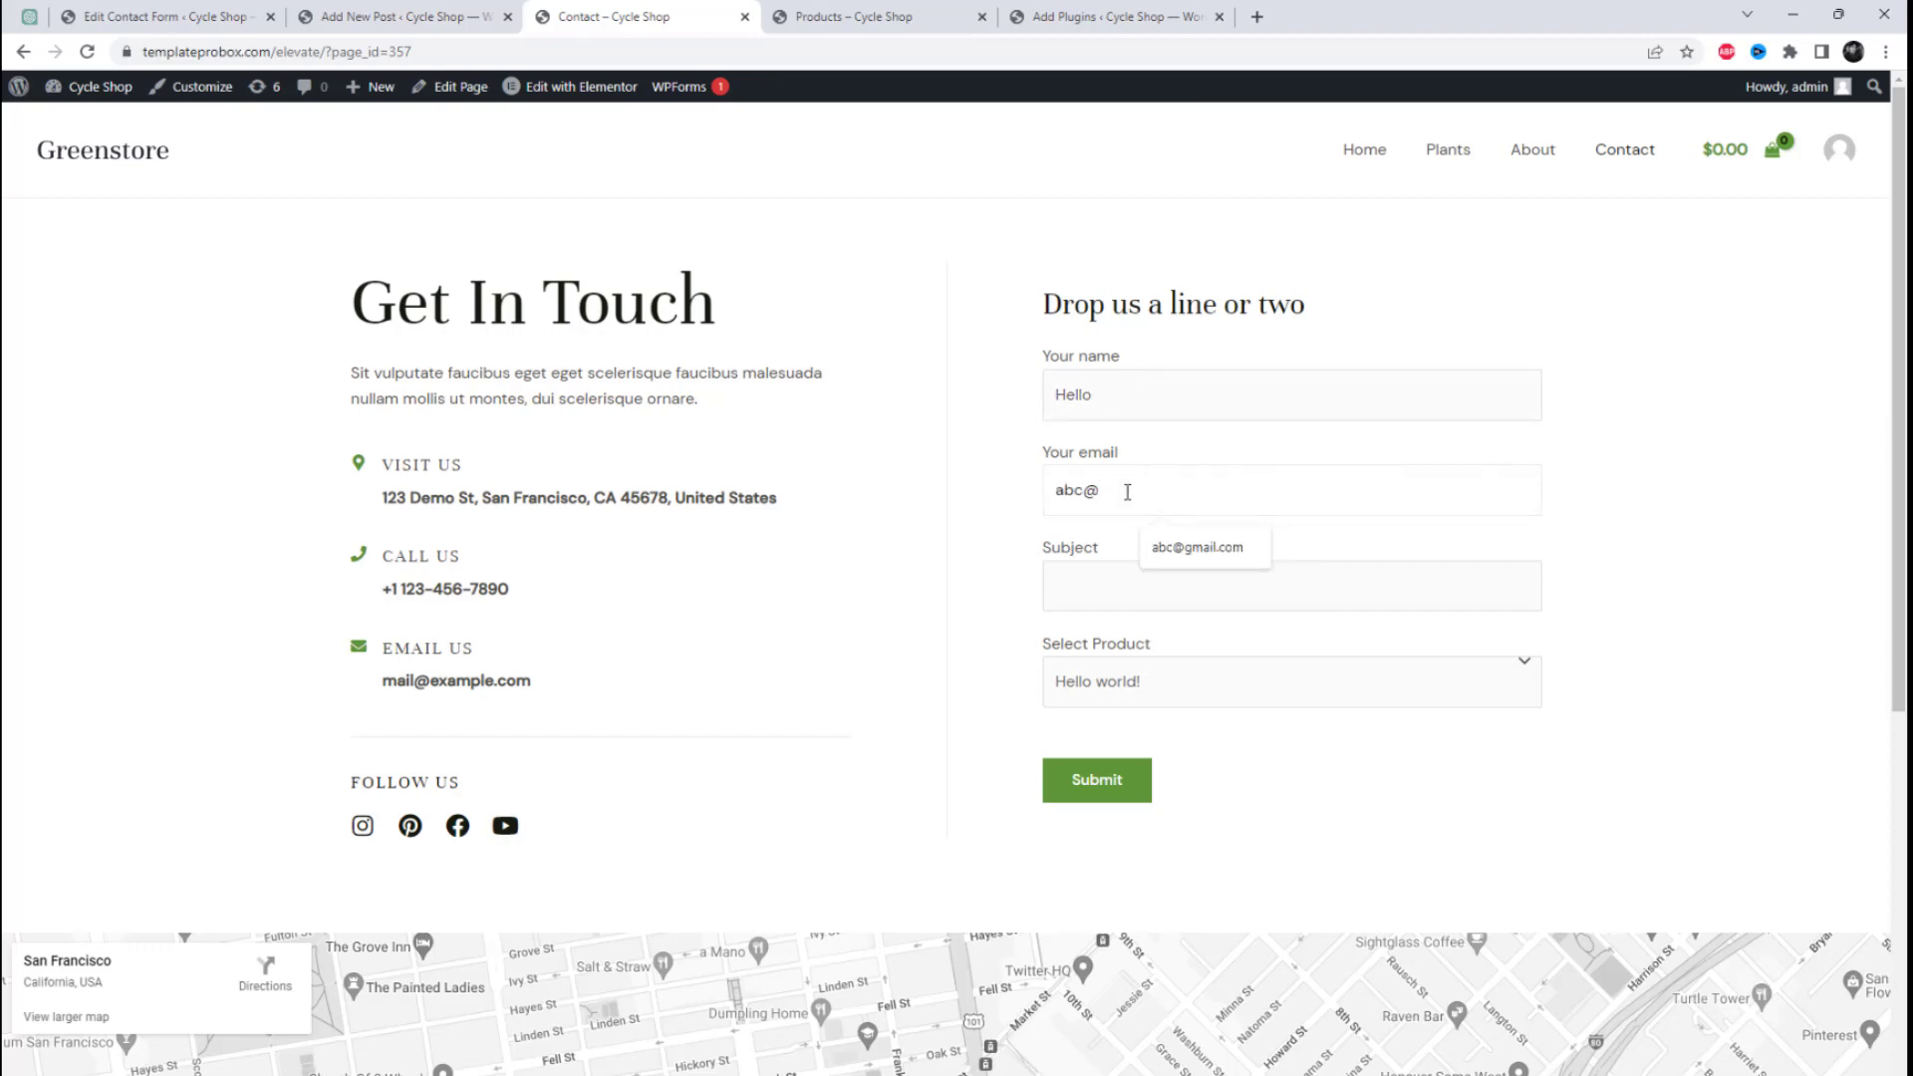
{"action": "left_click", "coordinate": [1100, 597]}
{"action": "type", "text": "I lov"}
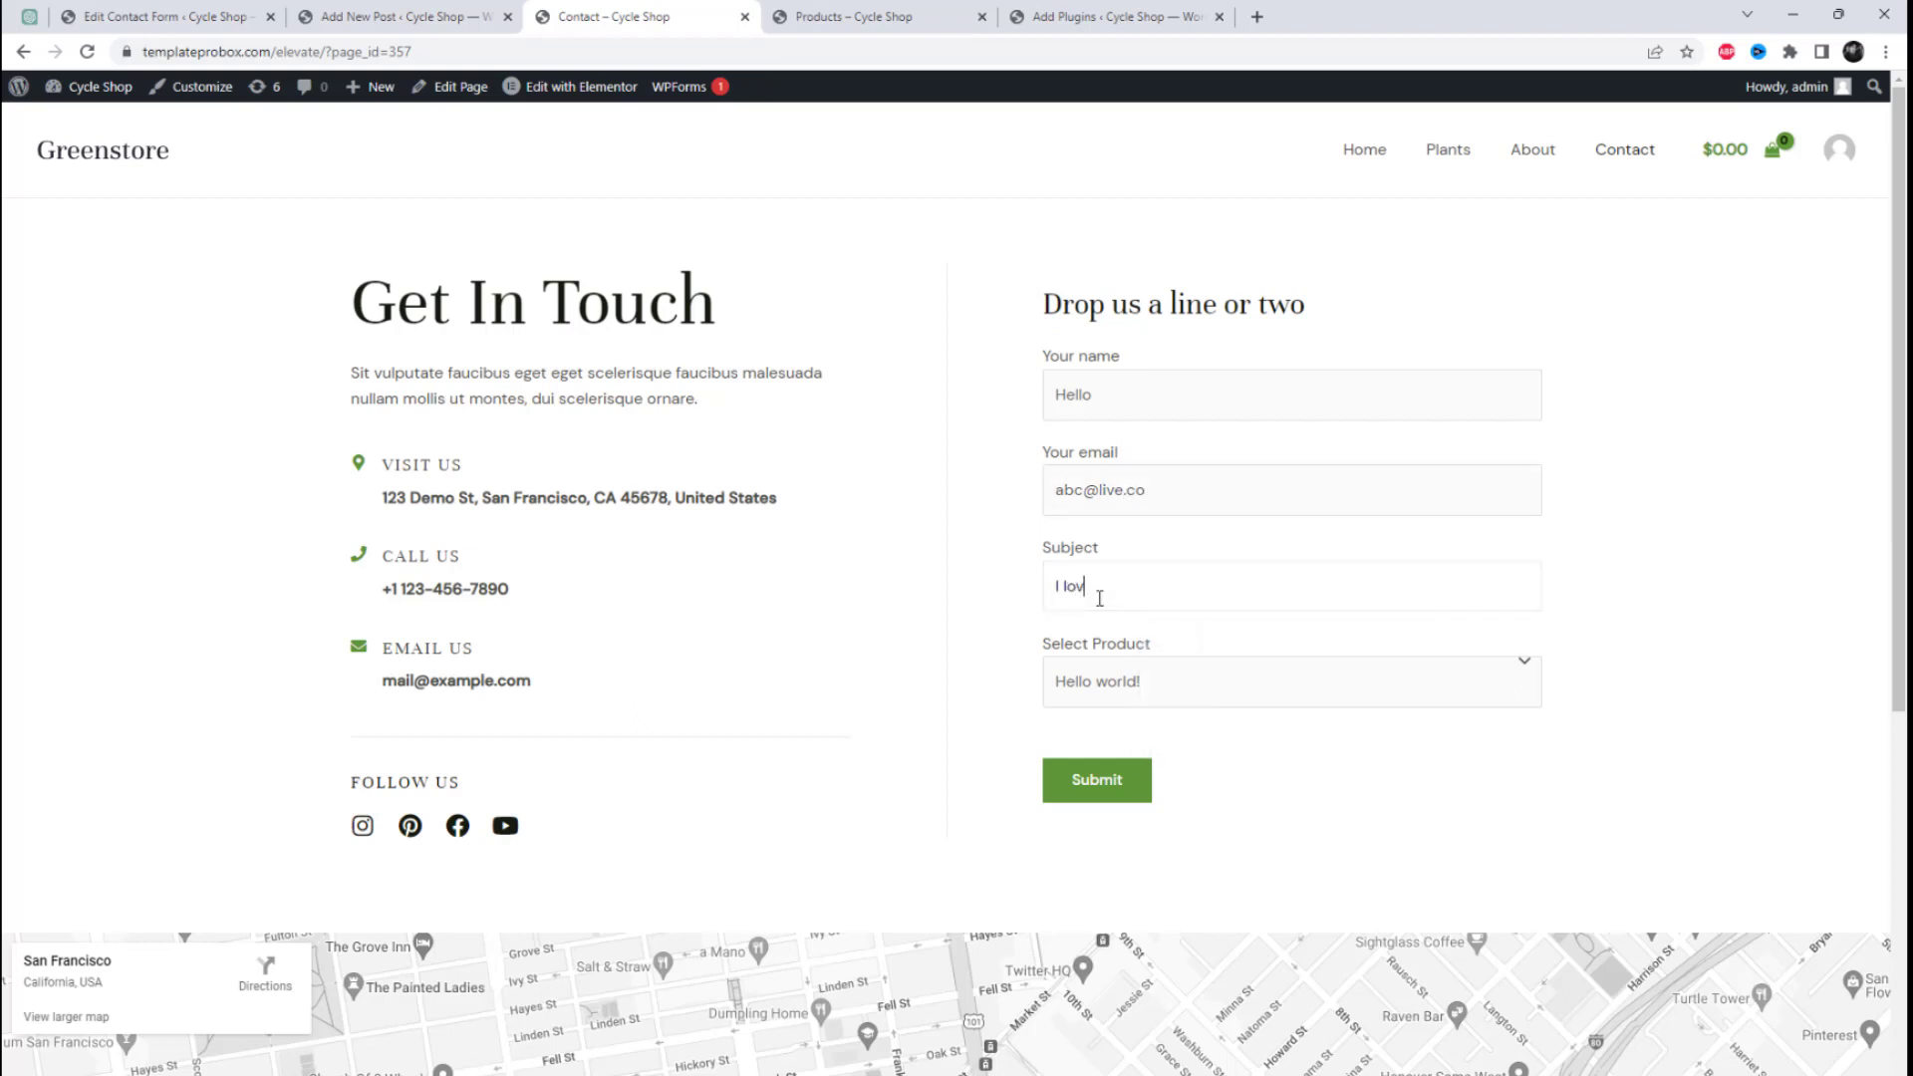